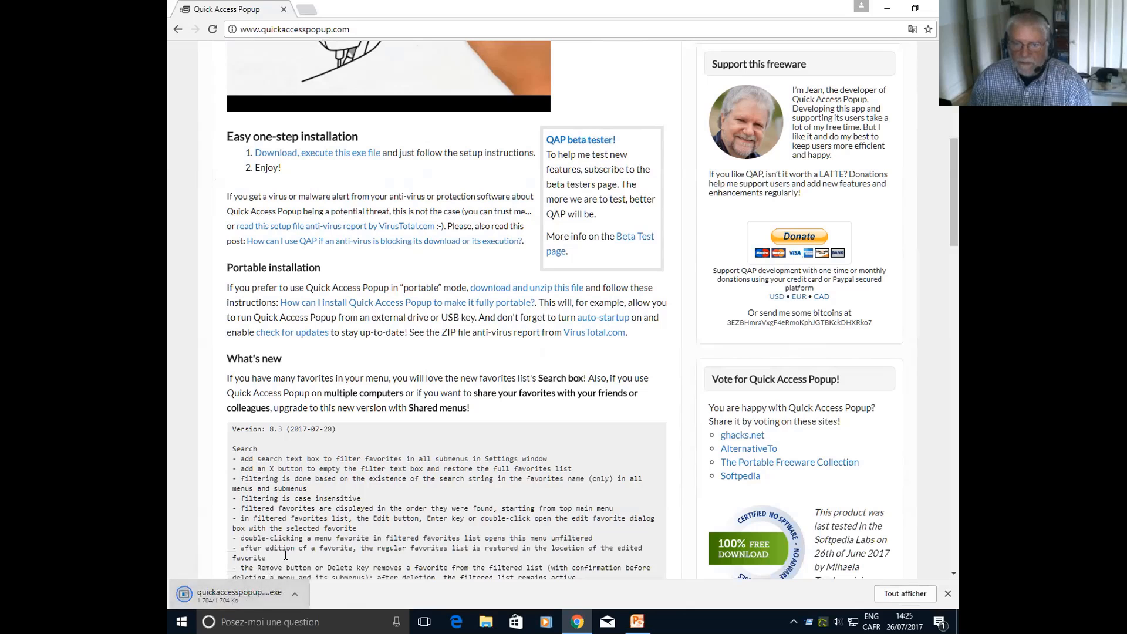
Launch the downloaded Quick Access Popup setup file and return to the installation section of the web page
{"action": "left_click", "coordinate": [225, 590]}
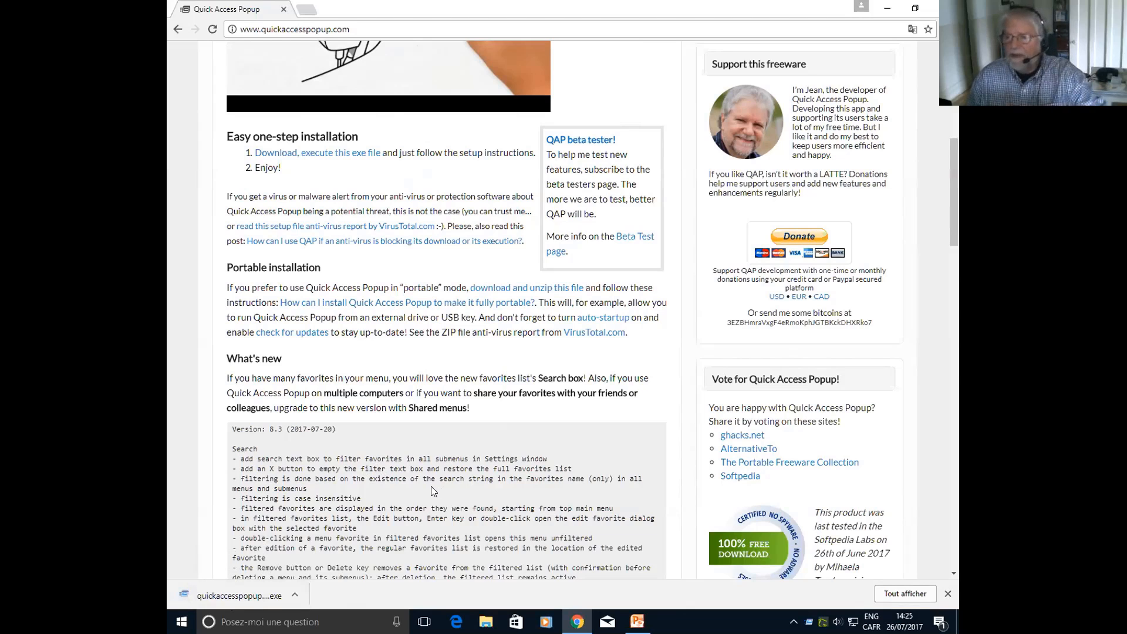
{"action": "left_click", "coordinate": [592, 324]}
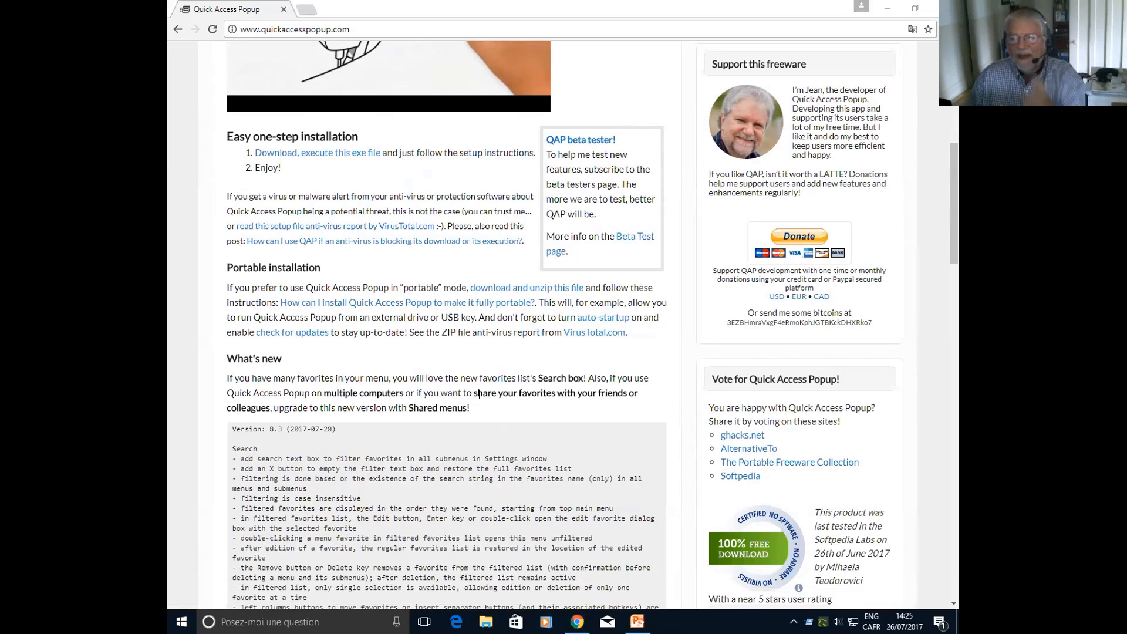
{"action": "left_click", "coordinate": [479, 395]}
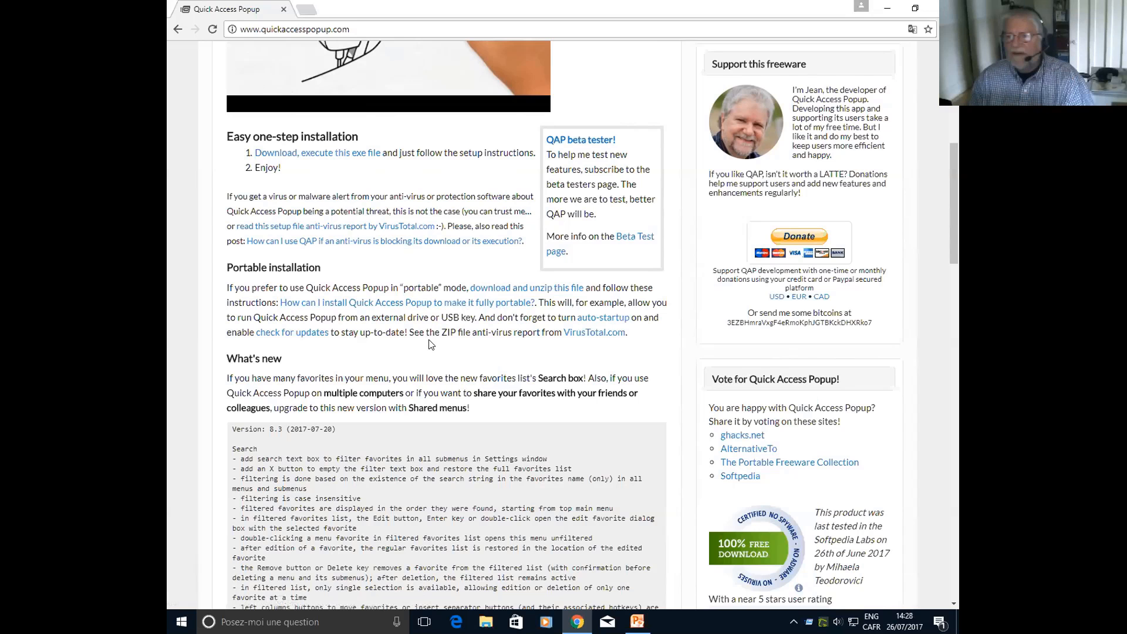
{"action": "scroll", "coordinate": [568, 303], "scroll_direction": "up", "scroll_amount": 1}
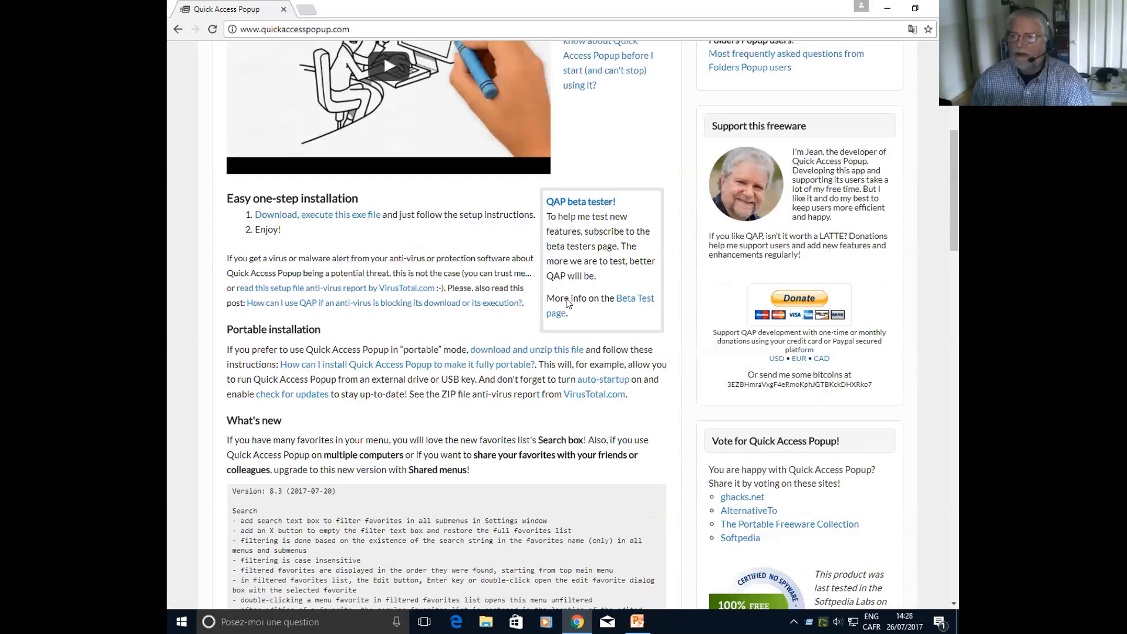
Show the desktop and examine Quick Access Popup's main menu and its notification-area options menu
{"action": "key", "text": "super+d"}
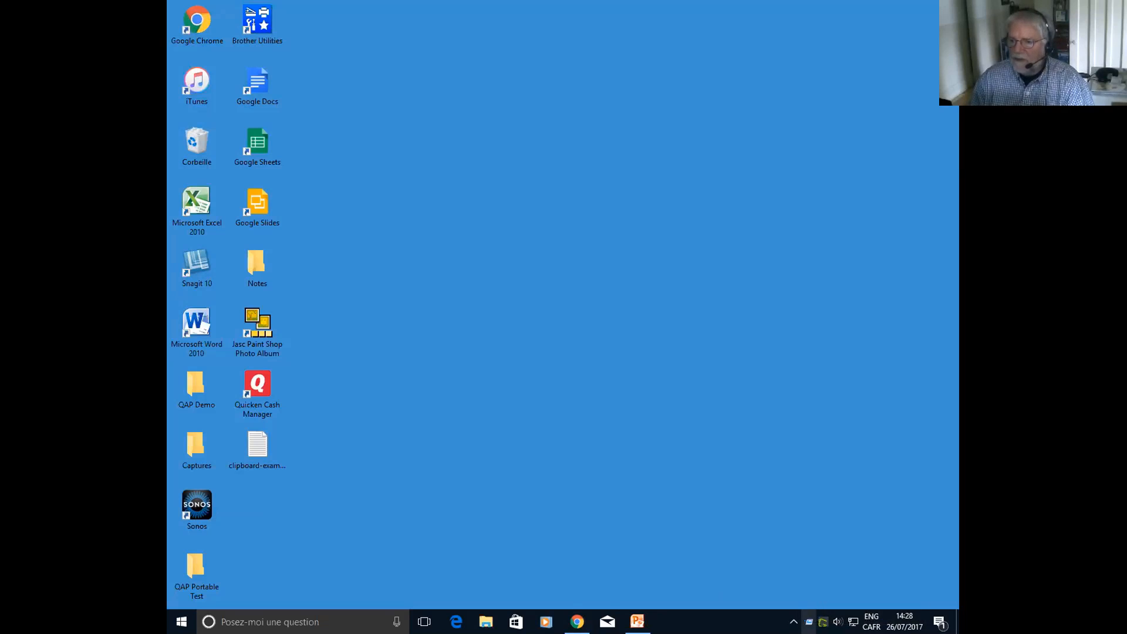
{"action": "left_click", "coordinate": [809, 621]}
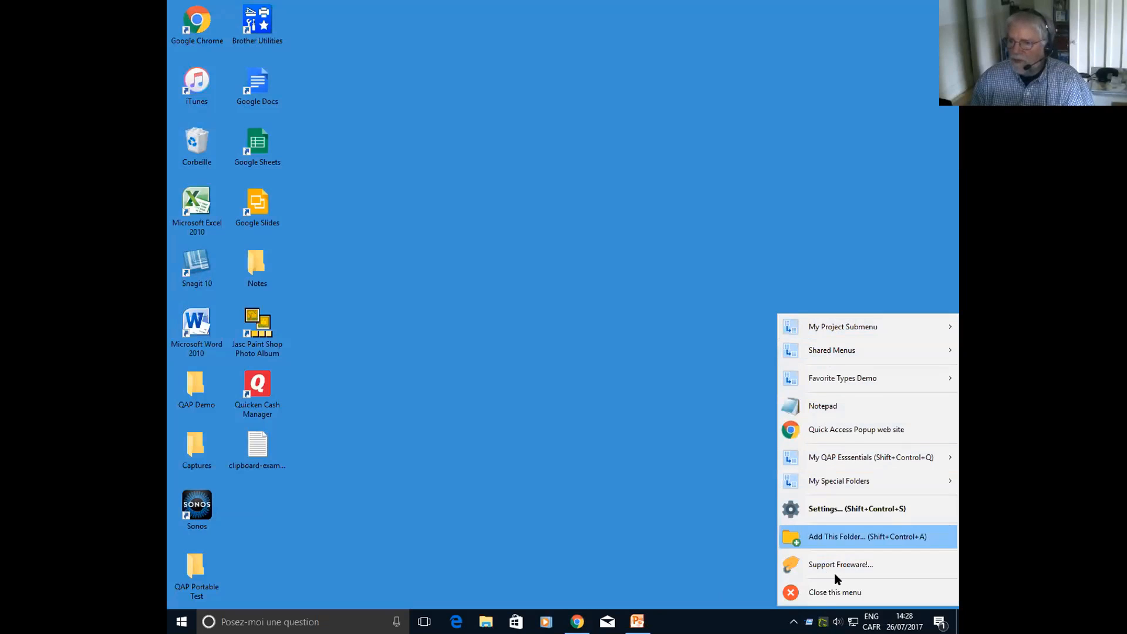
{"action": "right_click", "coordinate": [809, 621]}
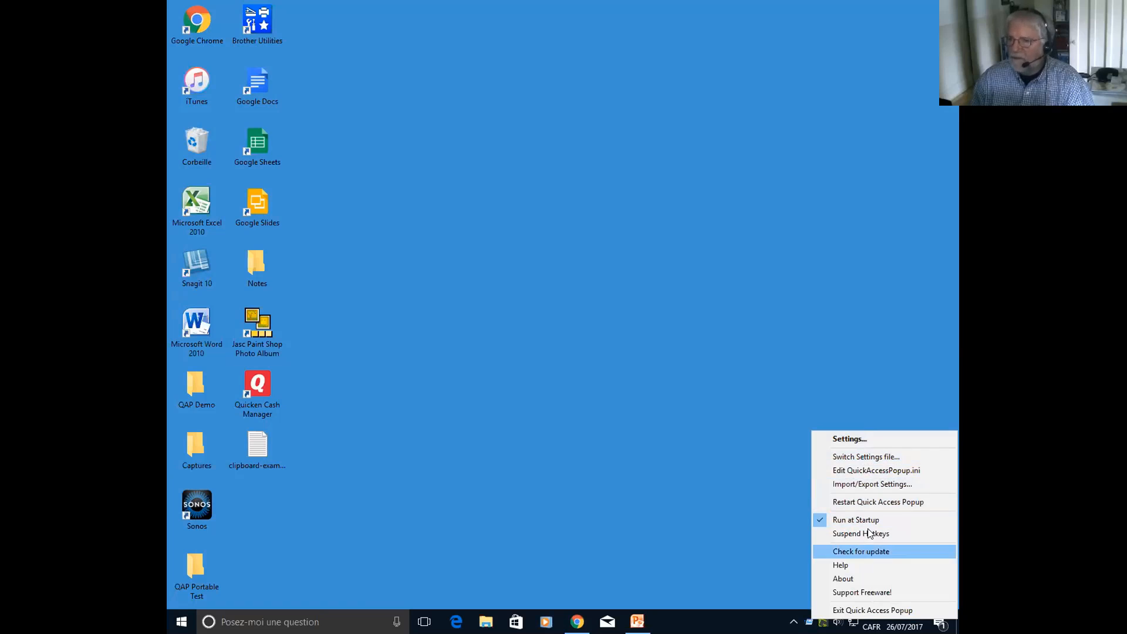
{"action": "left_click", "coordinate": [773, 518]}
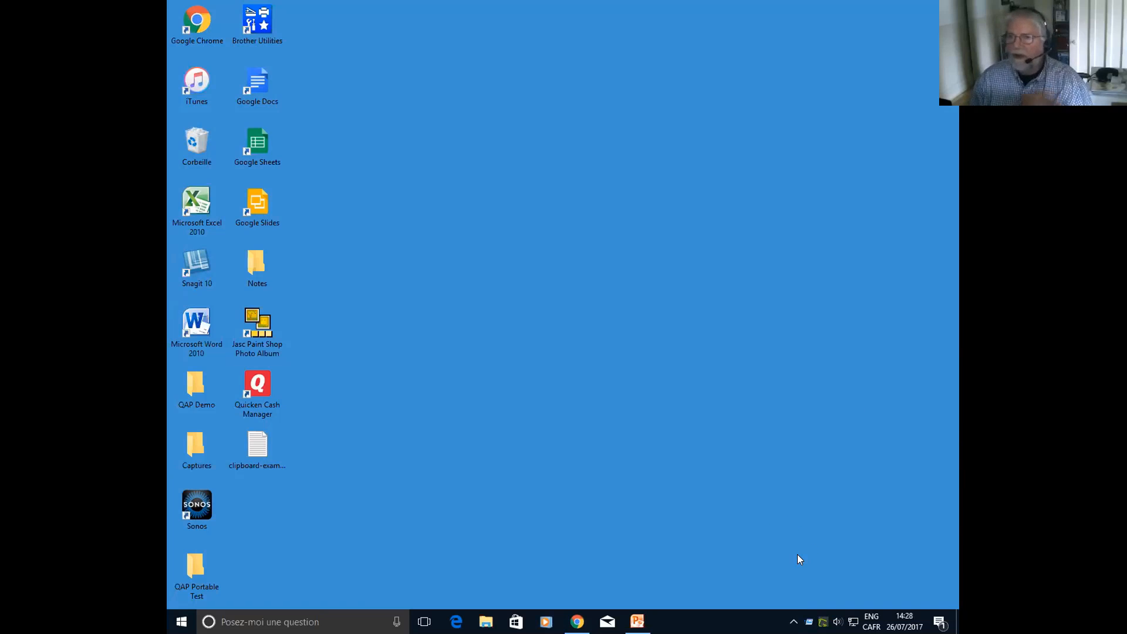
Display and dismiss the Quick Access Popup menu at three different spots on the empty desktop
{"action": "middle_click", "coordinate": [504, 271]}
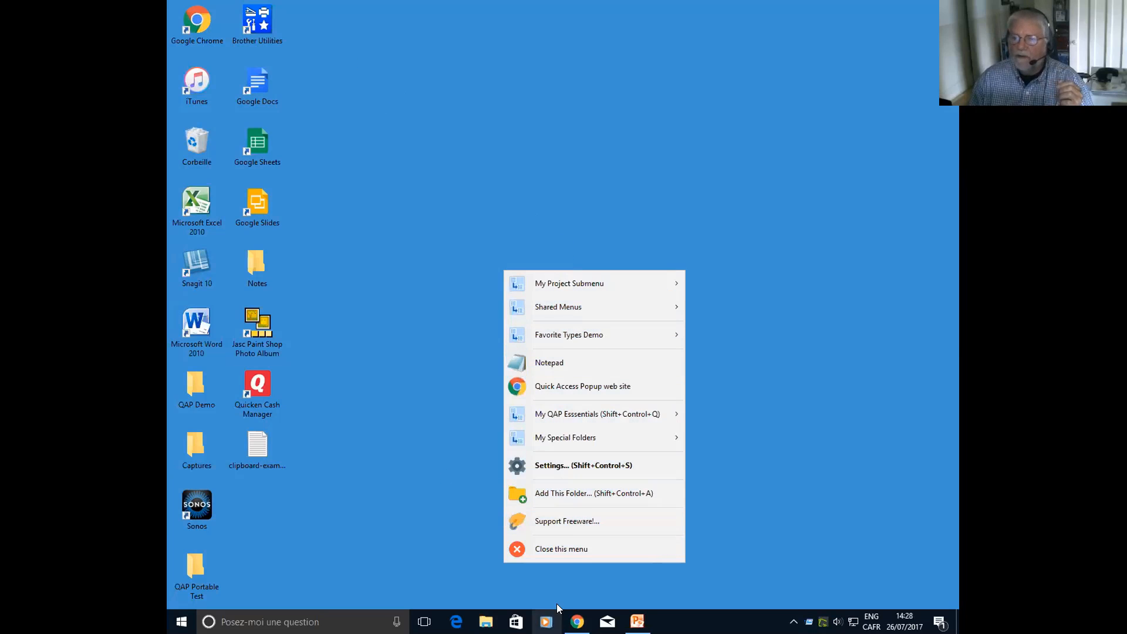
{"action": "left_click", "coordinate": [561, 549]}
{"action": "middle_click", "coordinate": [342, 59]}
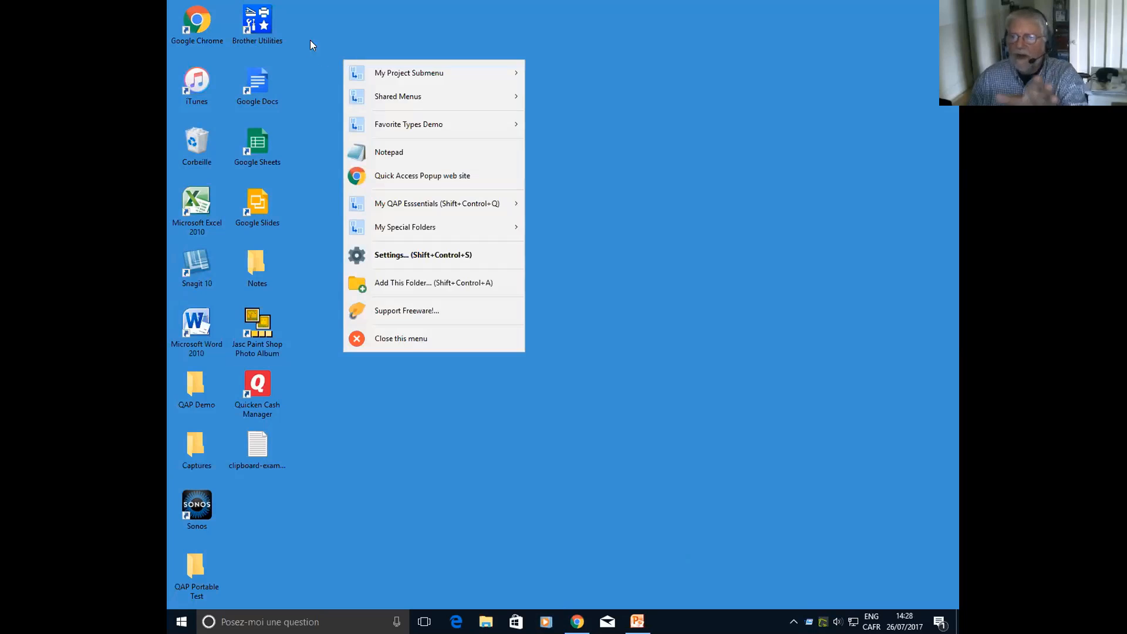
{"action": "left_click", "coordinate": [406, 339]}
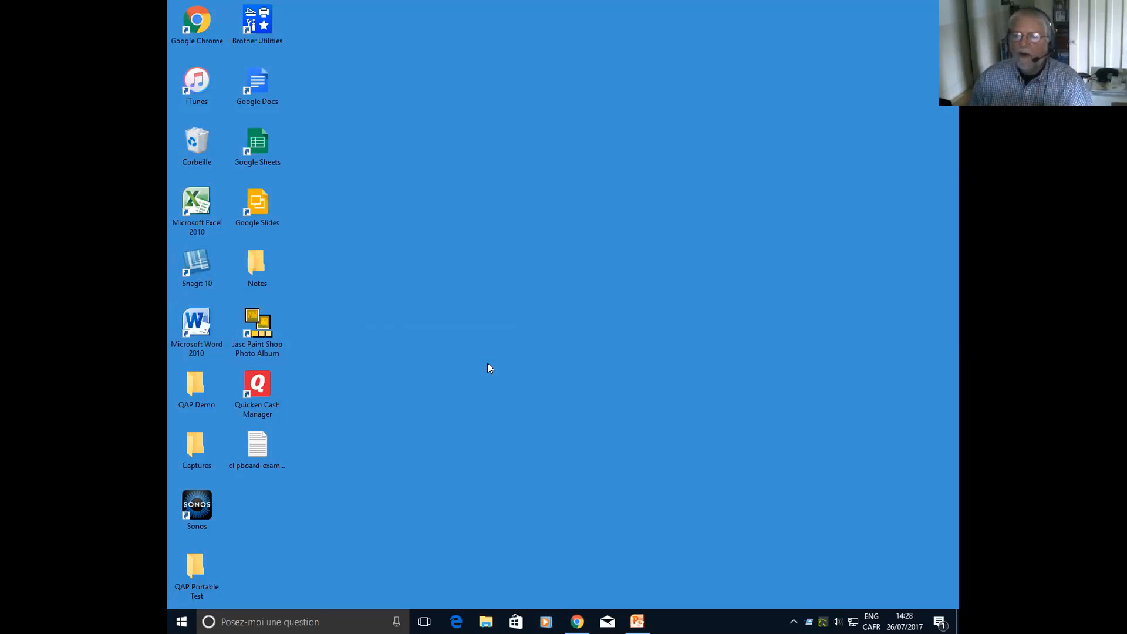
{"action": "middle_click", "coordinate": [492, 357]}
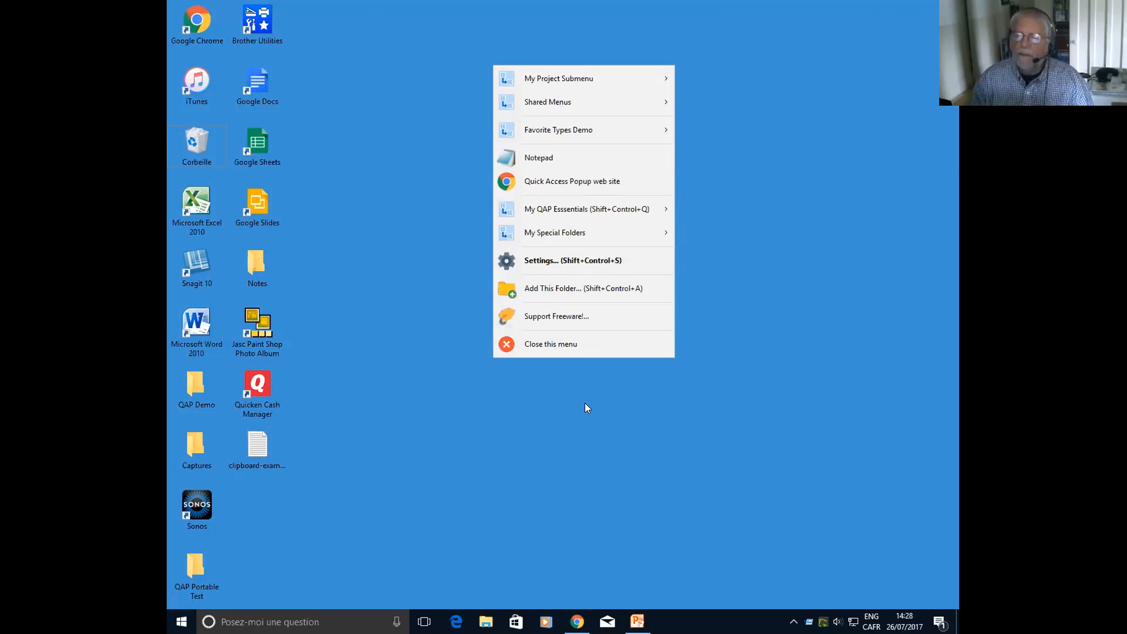
{"action": "left_click", "coordinate": [591, 371]}
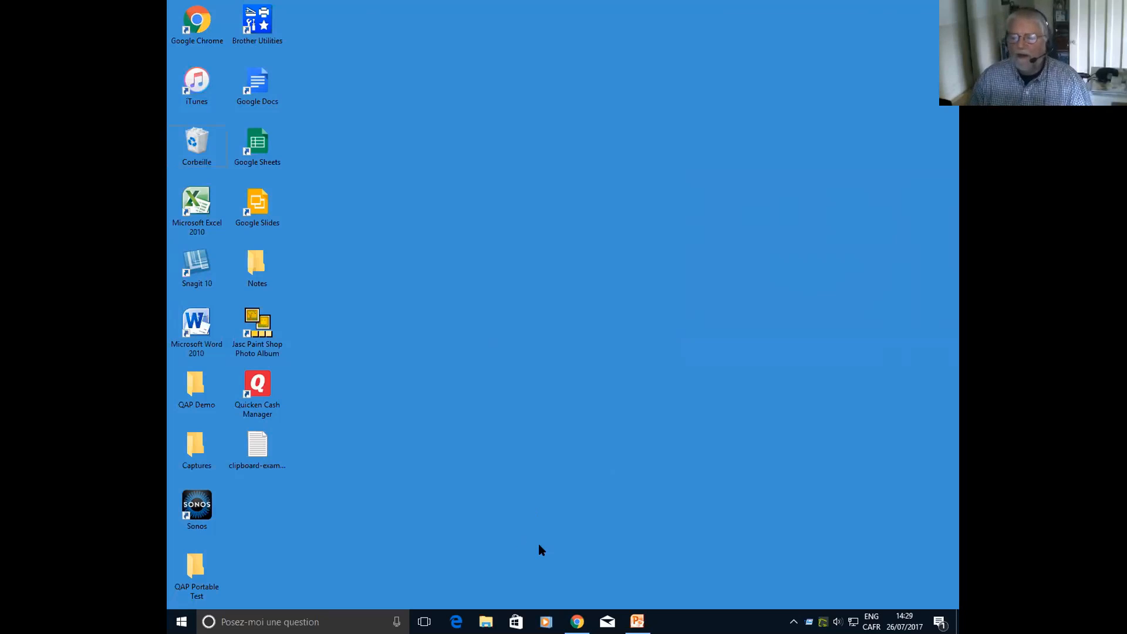
Look through the My Project Submenu and Shared Menus entries and open the Folder Example favorite from Favorite Types Demo
{"action": "middle_click", "coordinate": [453, 213]}
{"action": "mouse_move", "coordinate": [486, 222]}
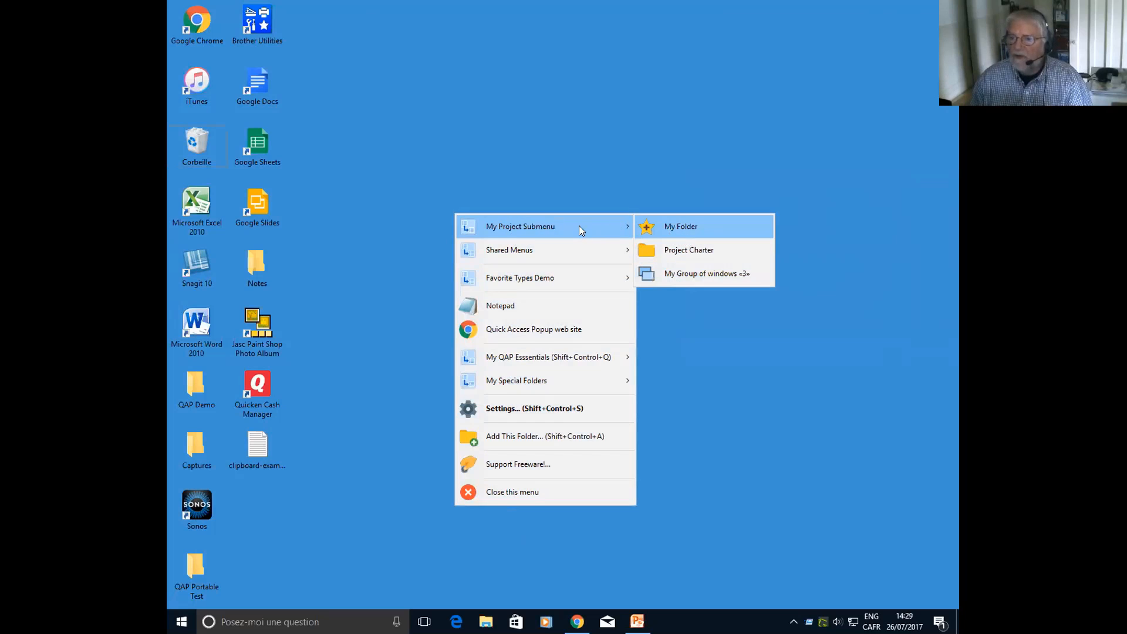
{"action": "mouse_move", "coordinate": [584, 251]}
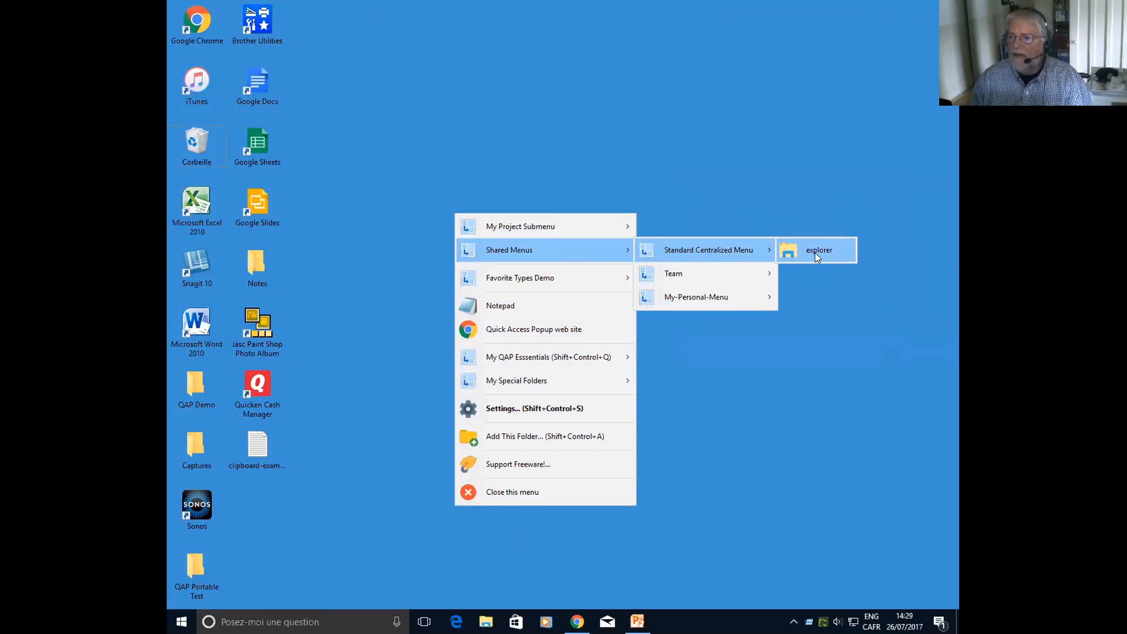
{"action": "mouse_move", "coordinate": [686, 272]}
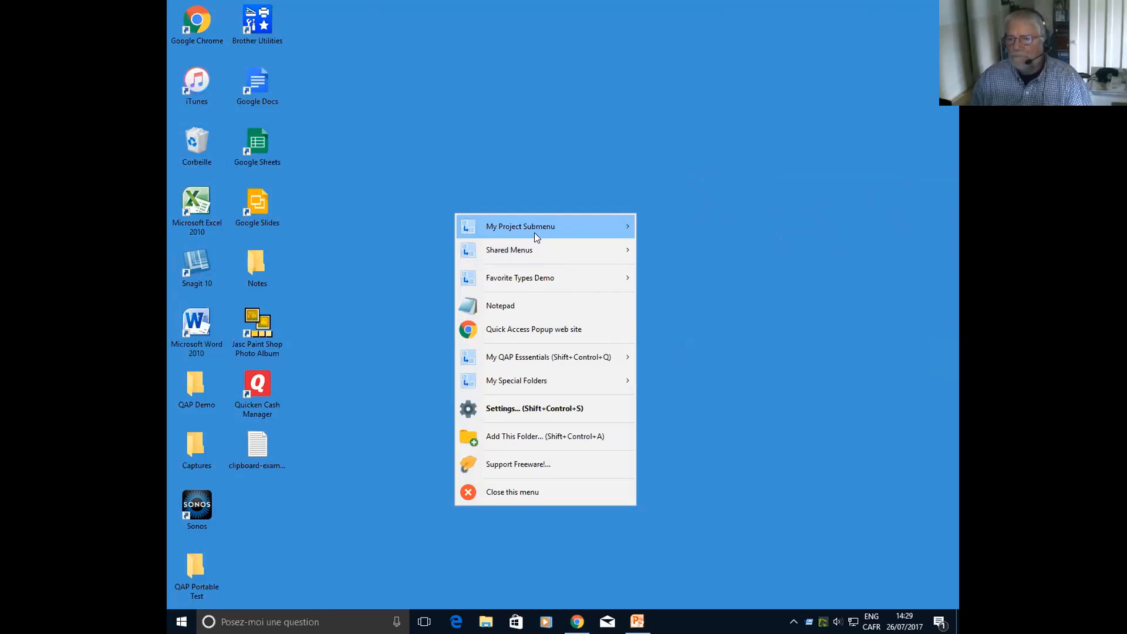
{"action": "mouse_move", "coordinate": [535, 233]}
{"action": "mouse_move", "coordinate": [517, 276]}
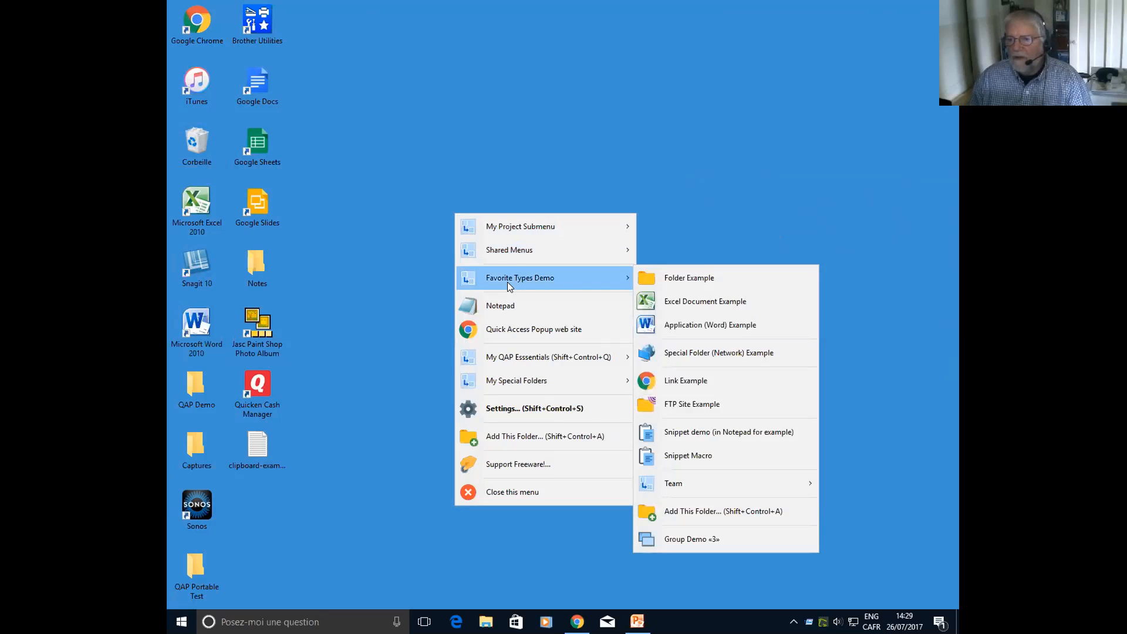
{"action": "left_click", "coordinate": [720, 278]}
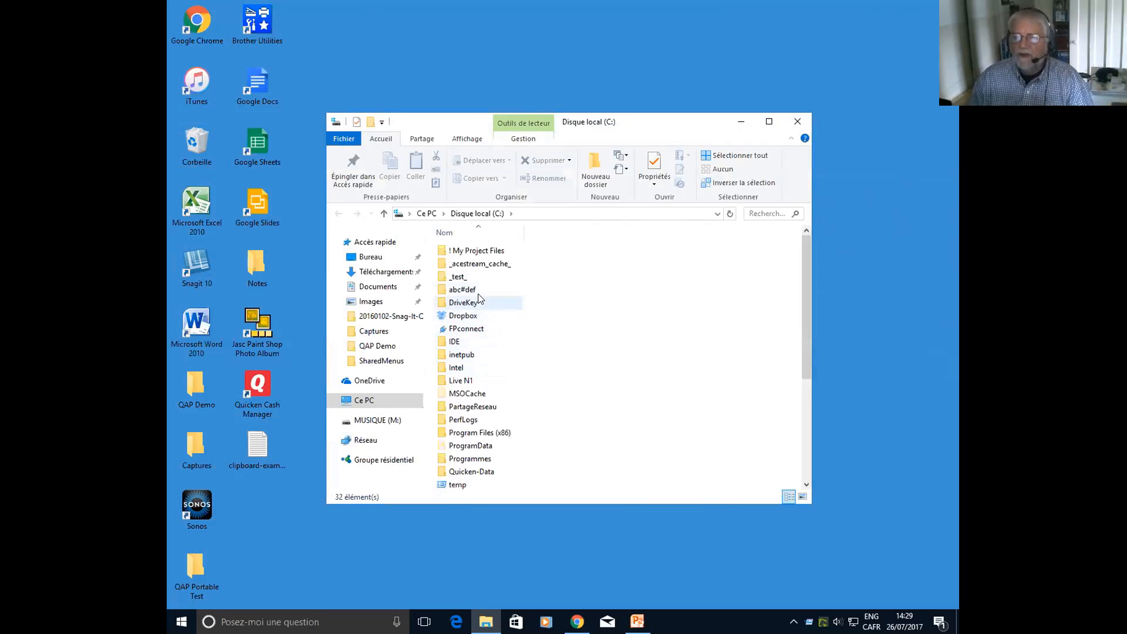
Call up the popup menu inside the open Explorer window and choose the Folder Example favorite again
{"action": "middle_click", "coordinate": [630, 317]}
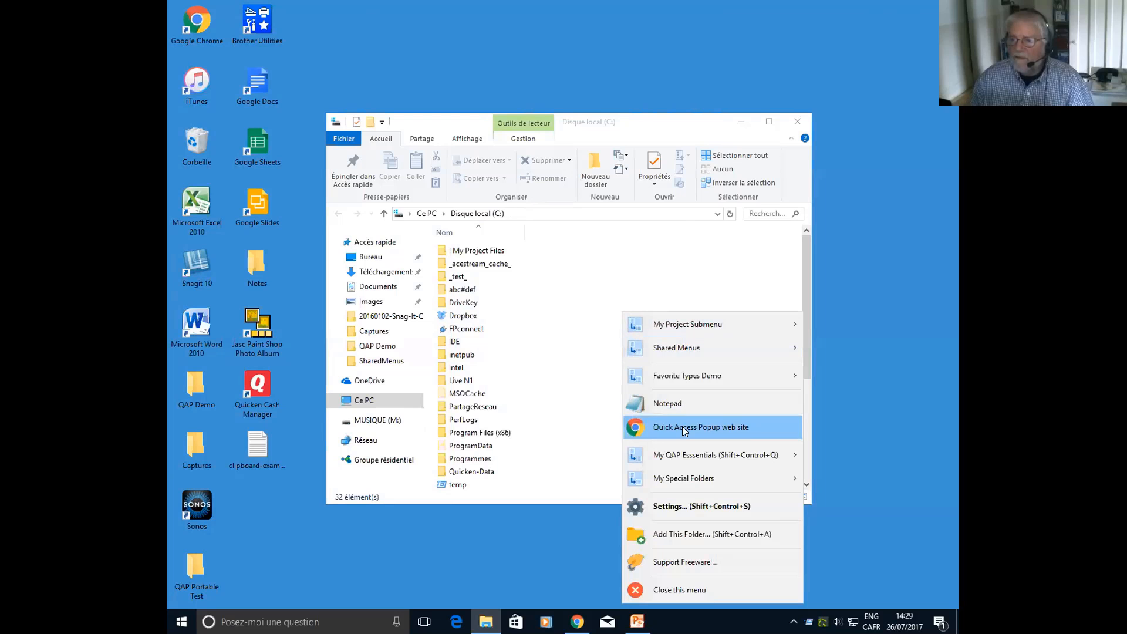
{"action": "mouse_move", "coordinate": [674, 378]}
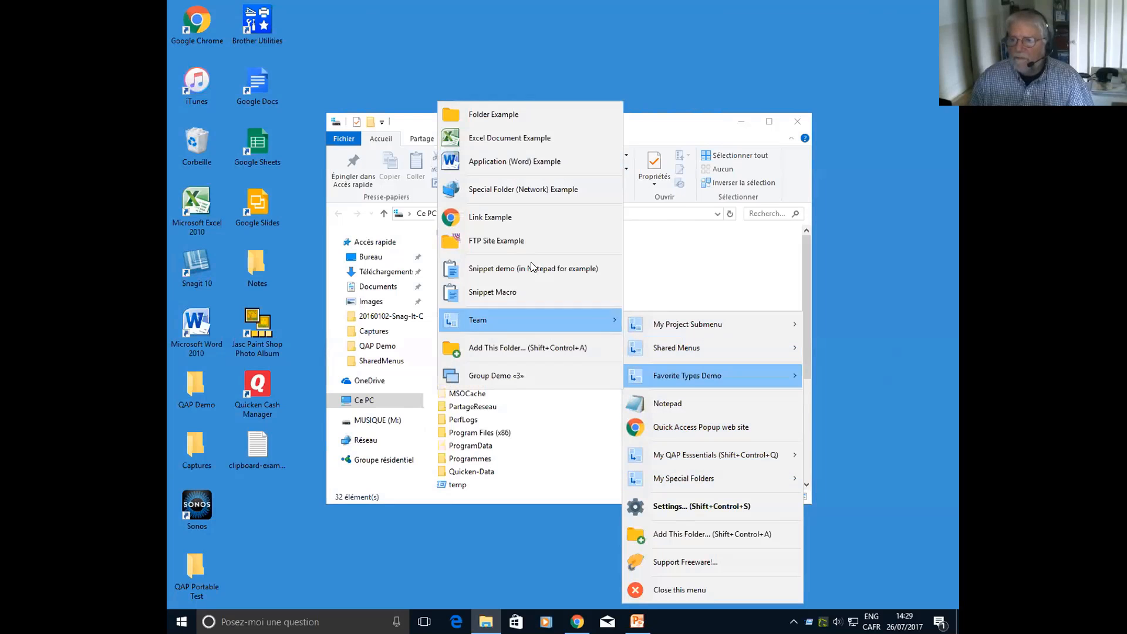
{"action": "left_click", "coordinate": [514, 113]}
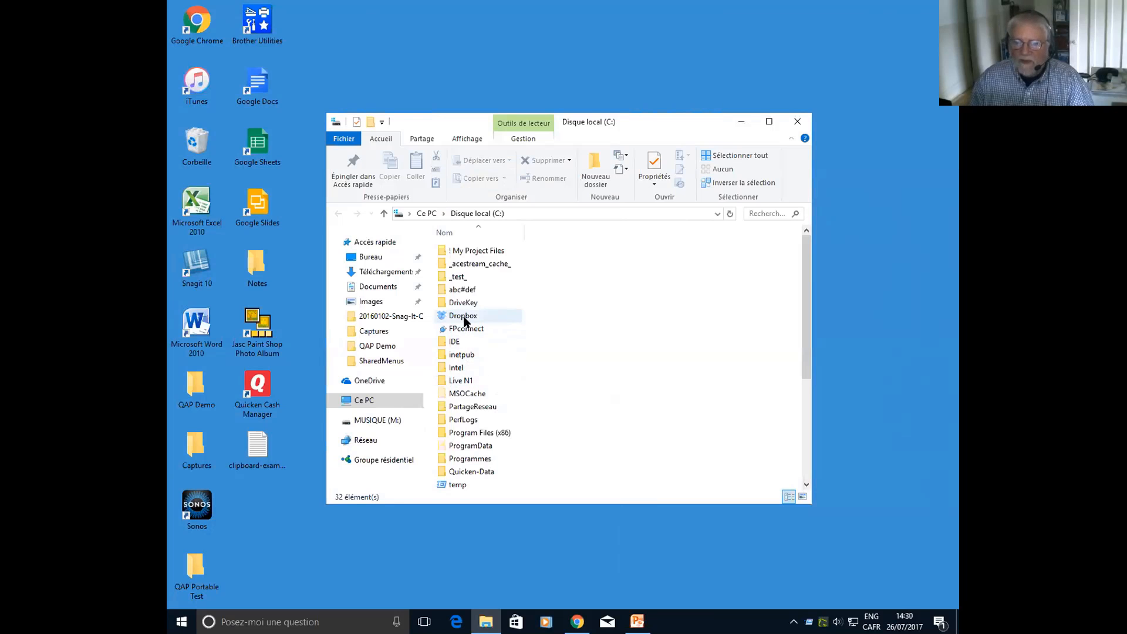
Browse the Explorer window through the Dropbox folder to AutoHotkey and its CSVBuddy subfolder
{"action": "double_click", "coordinate": [464, 317]}
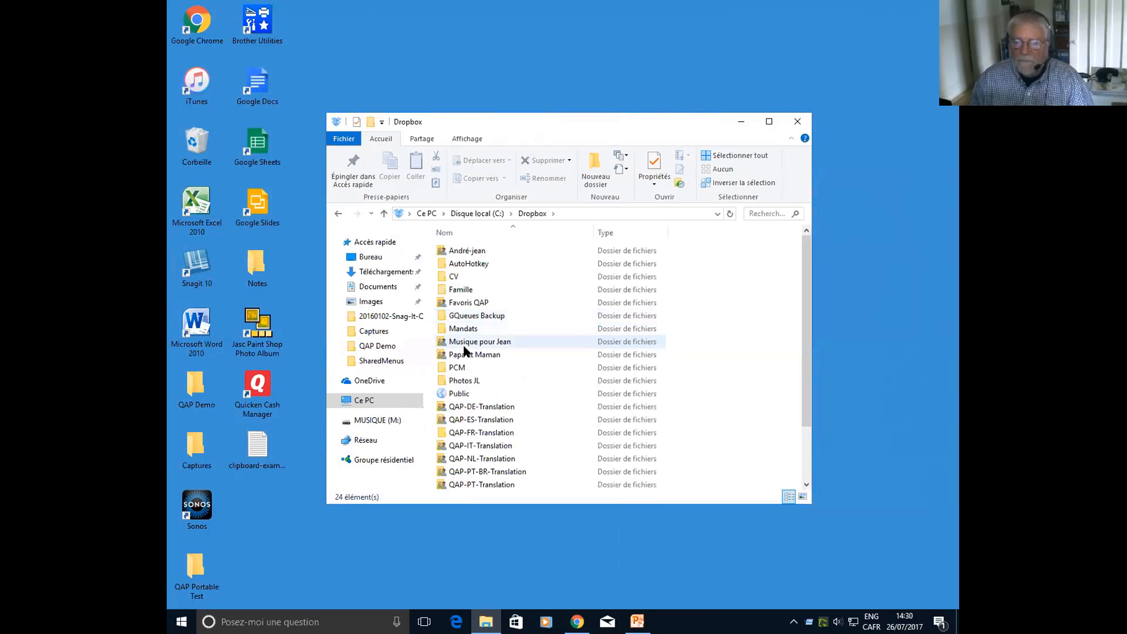
{"action": "double_click", "coordinate": [463, 352]}
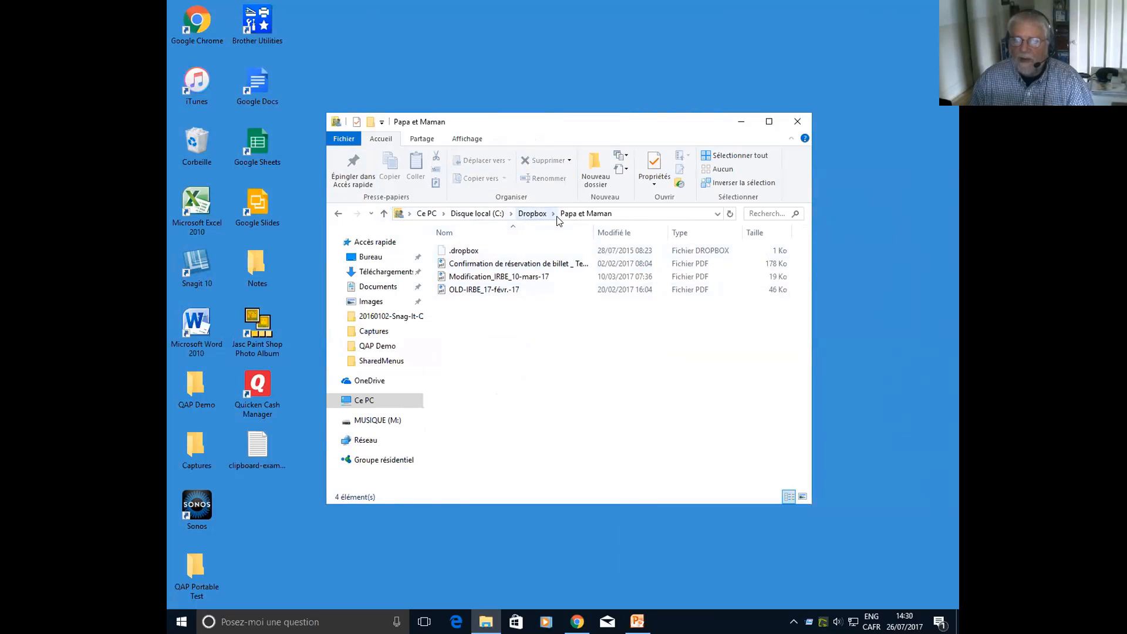
{"action": "left_click", "coordinate": [535, 214]}
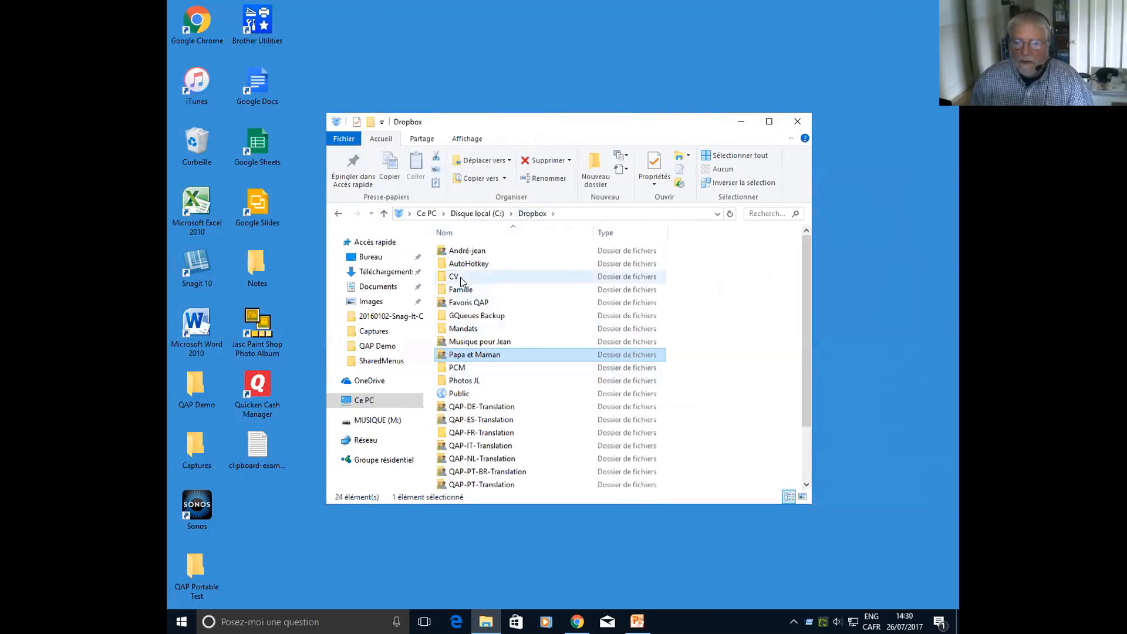
{"action": "double_click", "coordinate": [464, 264]}
{"action": "double_click", "coordinate": [463, 304]}
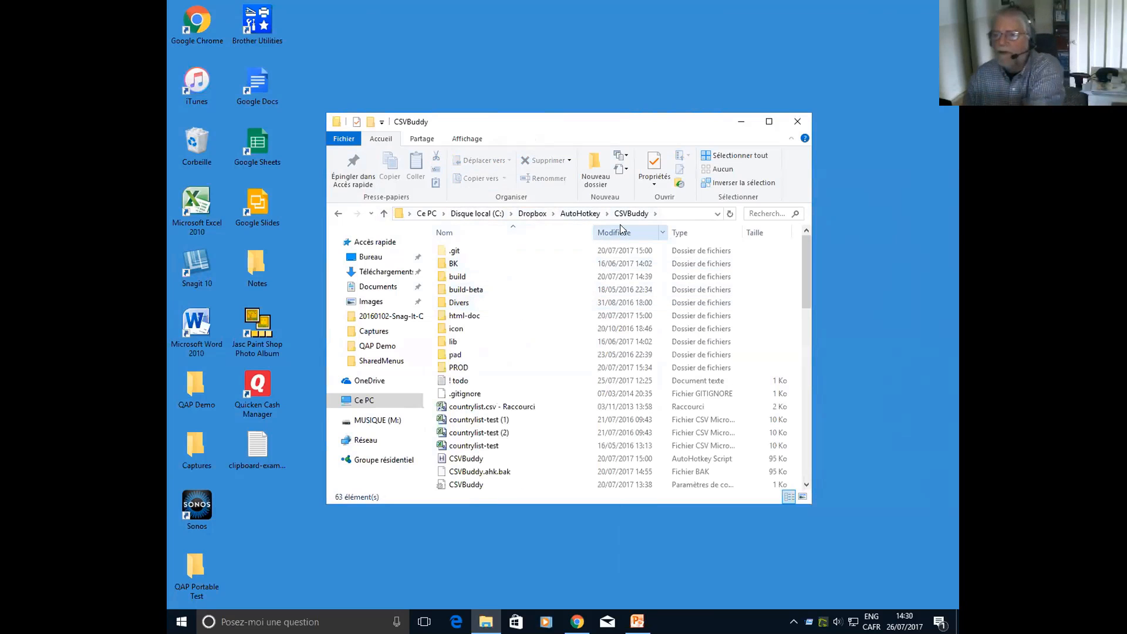
{"action": "middle_click", "coordinate": [576, 338]}
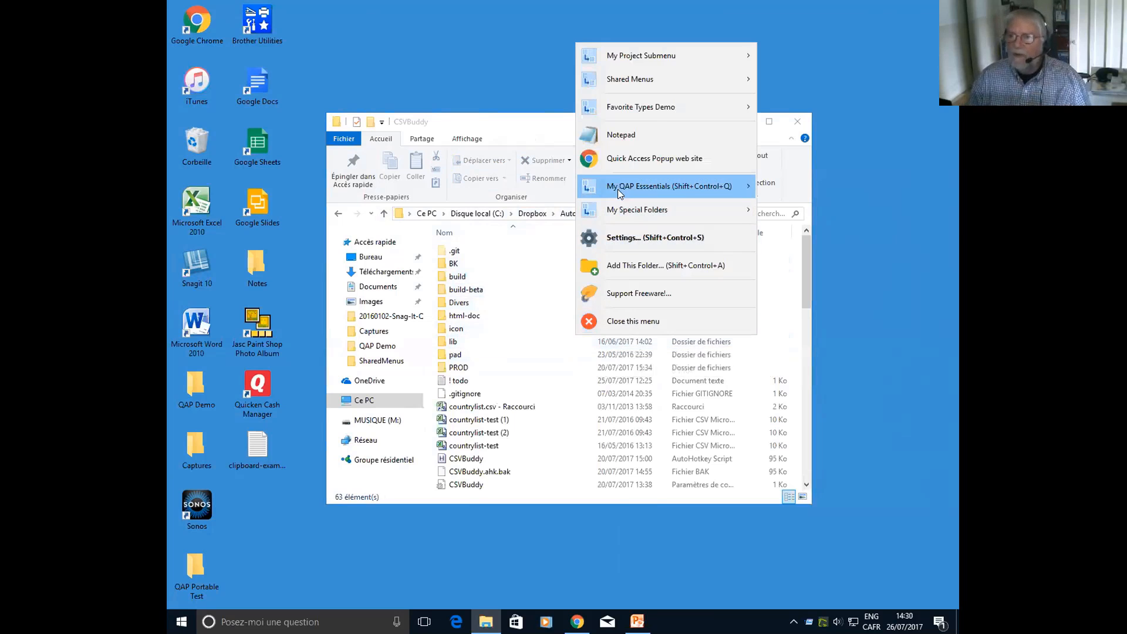
{"action": "mouse_move", "coordinate": [649, 103]}
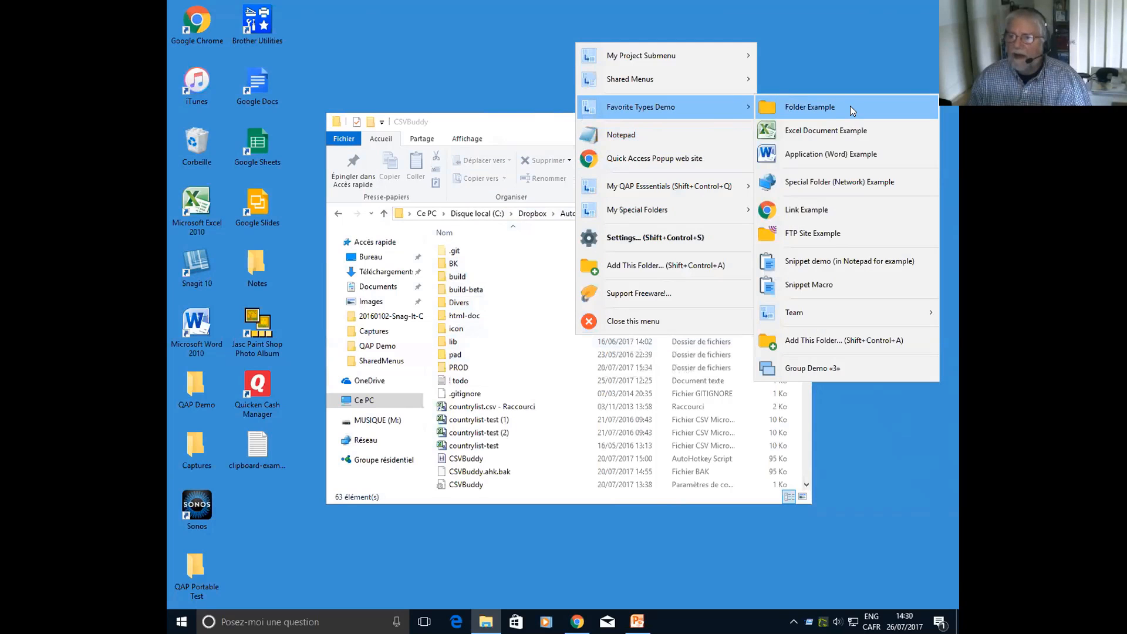
{"action": "left_click", "coordinate": [551, 357]}
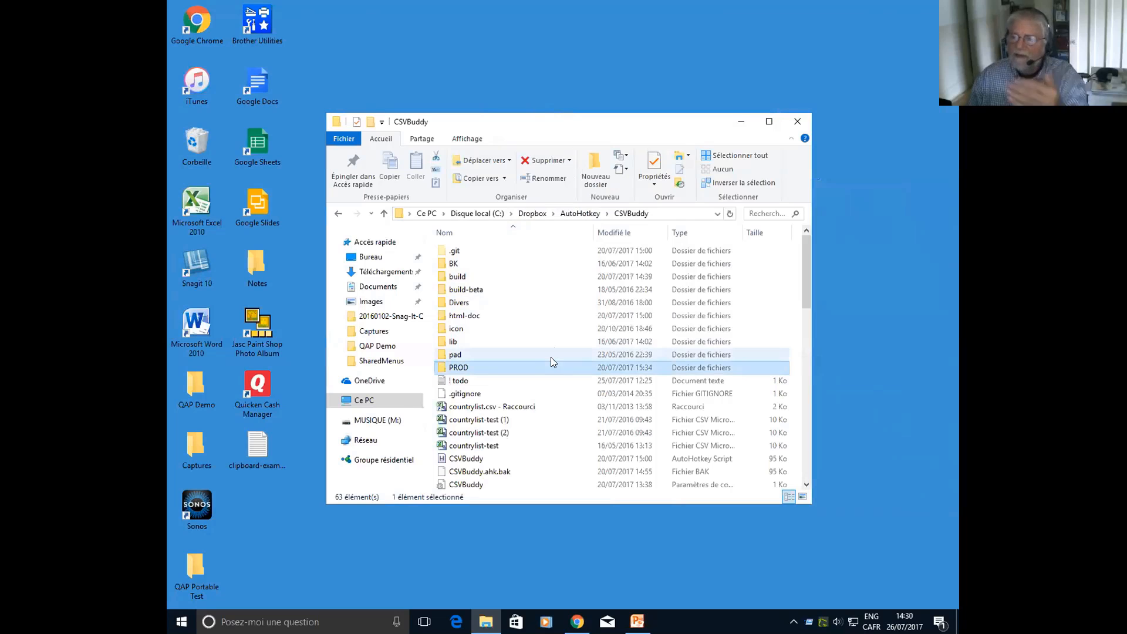
Switch the Explorer window from CSVBuddy to drive C: with the Folder Example favorite in Favorite Types Demo
{"action": "middle_click", "coordinate": [552, 355]}
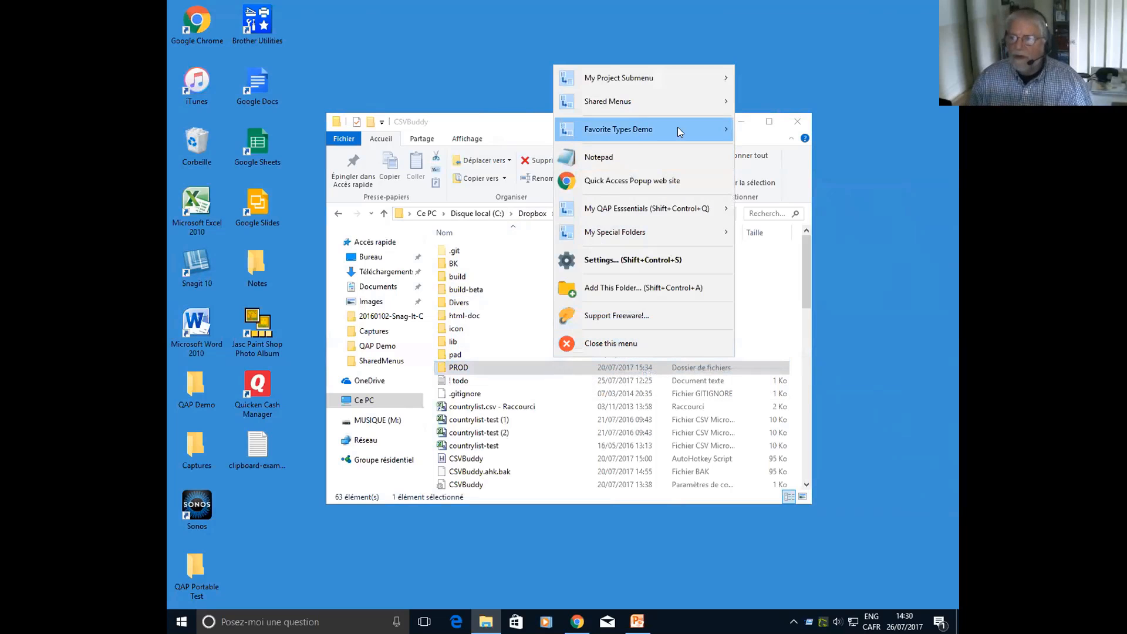
{"action": "mouse_move", "coordinate": [677, 128]}
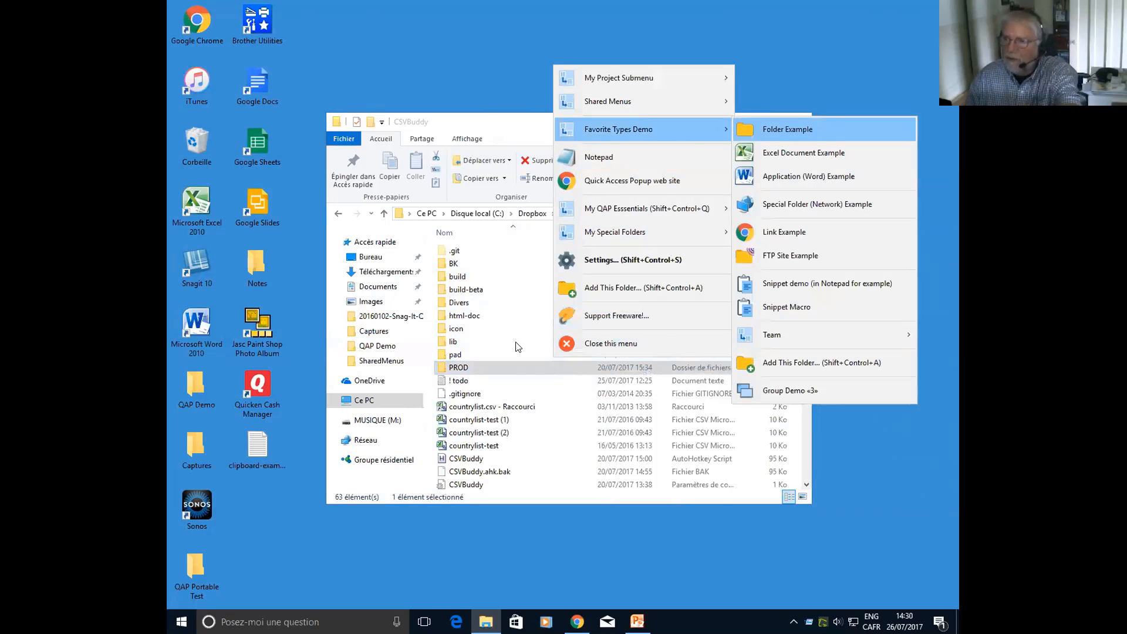
{"action": "key", "text": "Return"}
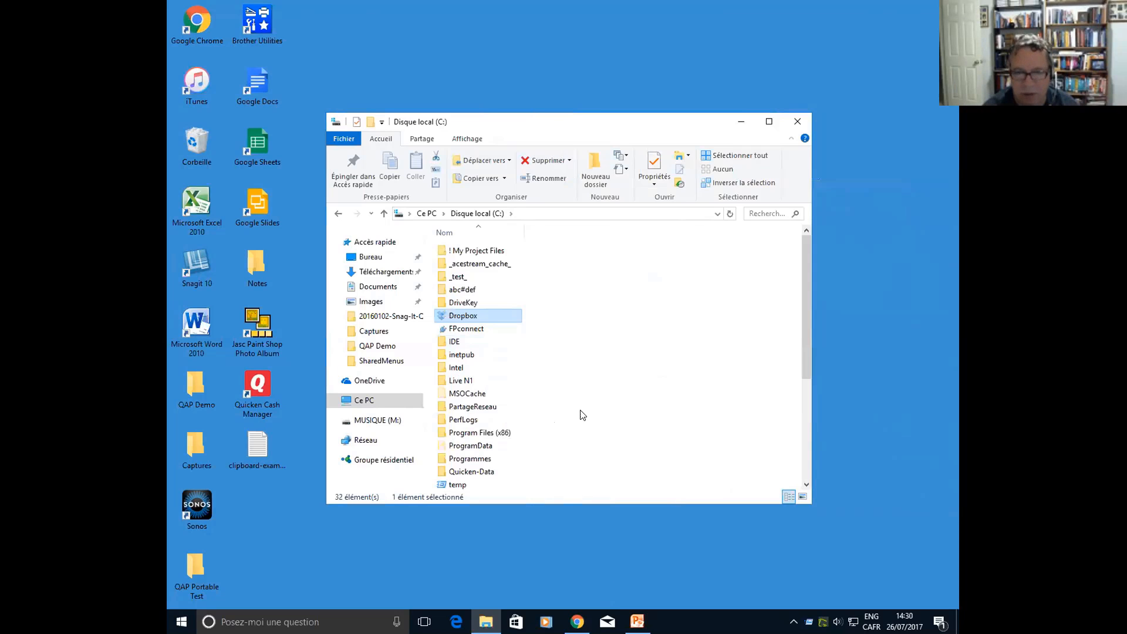
{"action": "left_click", "coordinate": [541, 325]}
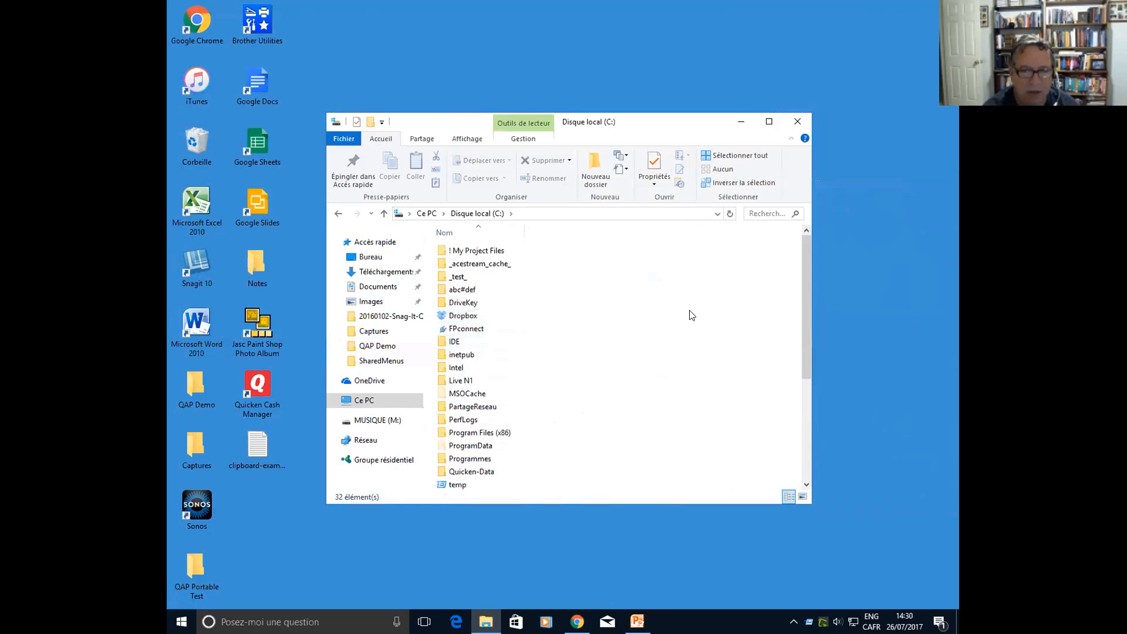
{"action": "middle_click", "coordinate": [530, 292]}
{"action": "left_click", "coordinate": [531, 252]}
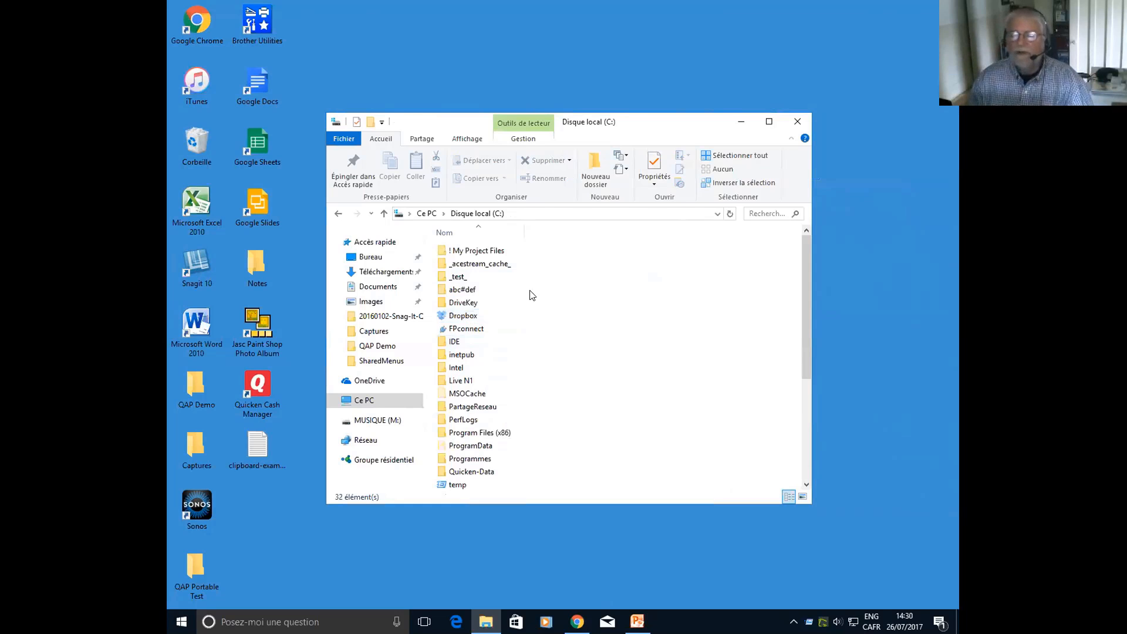
{"action": "left_click", "coordinate": [475, 304]}
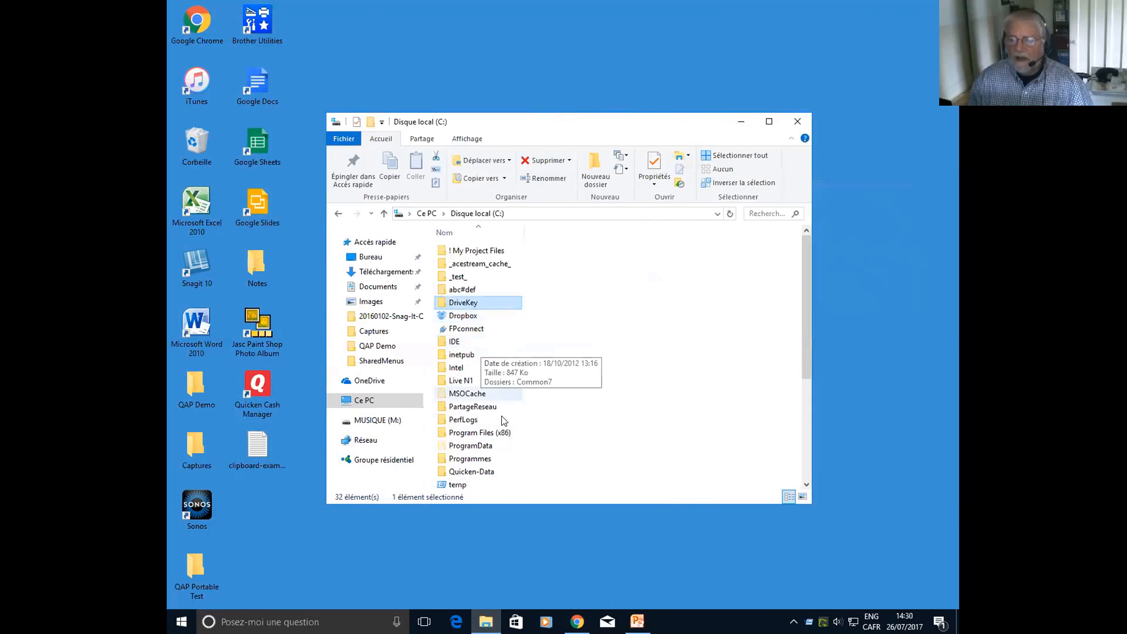
Launch Notepad (Bloc-notes) and bring up its dialog for opening a file
{"action": "left_click", "coordinate": [297, 617]}
{"action": "type", "text": "no"}
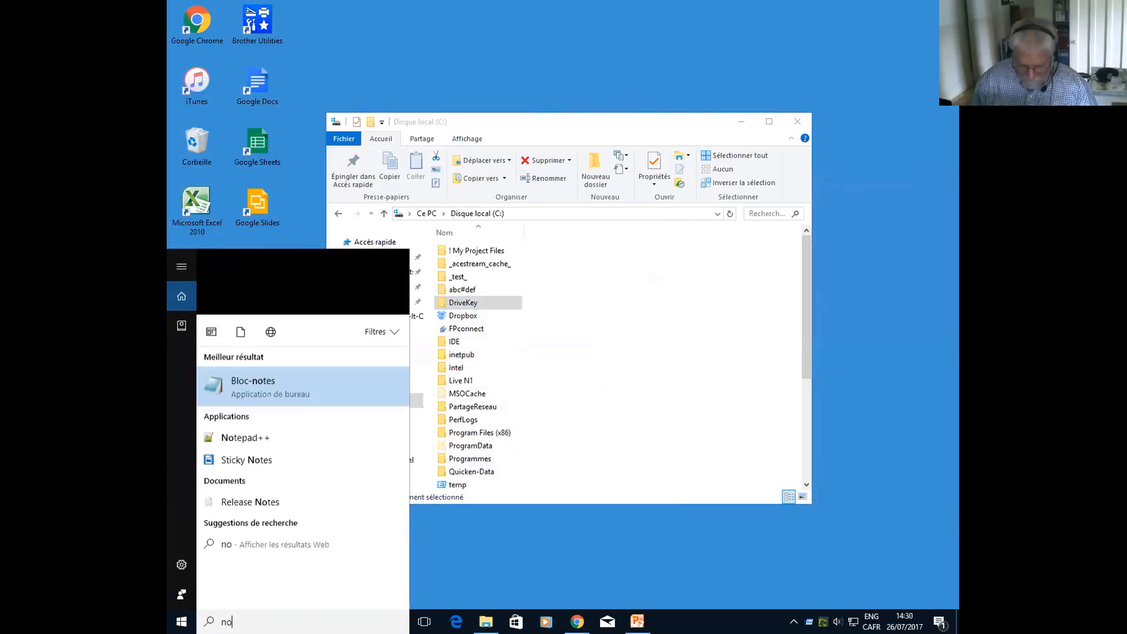
{"action": "type", "text": "tepad"}
{"action": "key", "text": "Return"}
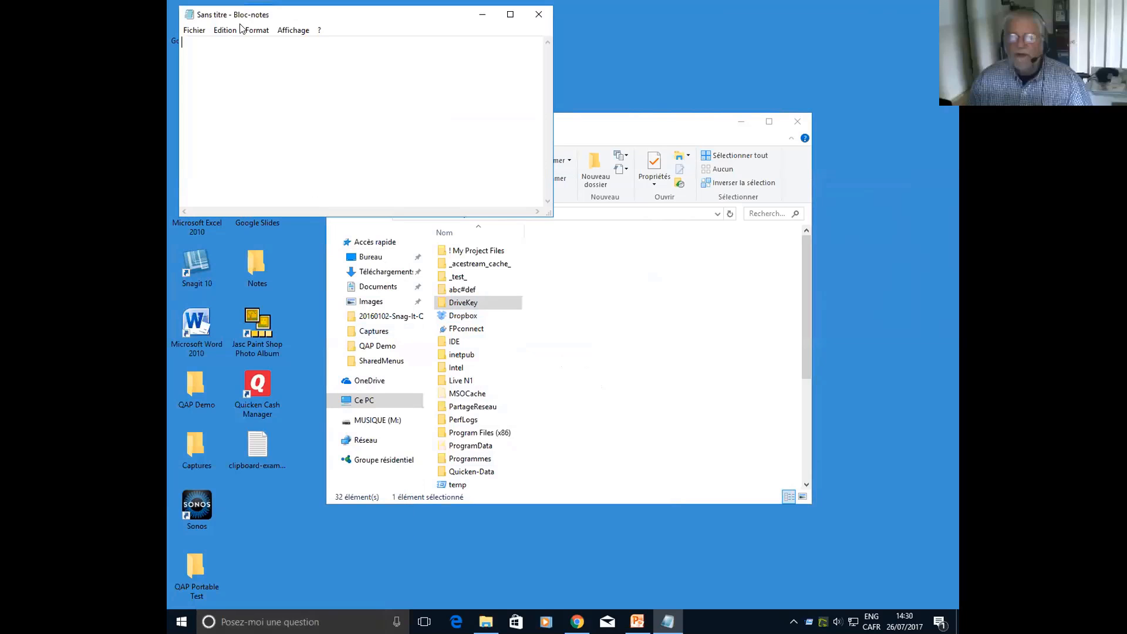
{"action": "left_click", "coordinate": [203, 31]}
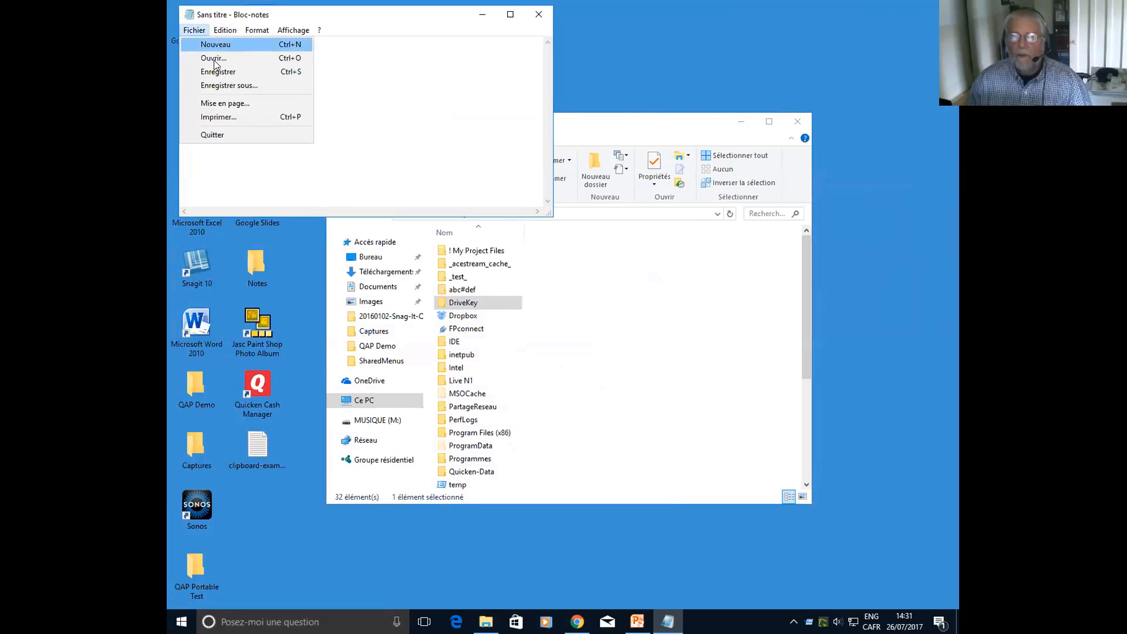
{"action": "key", "text": "Return"}
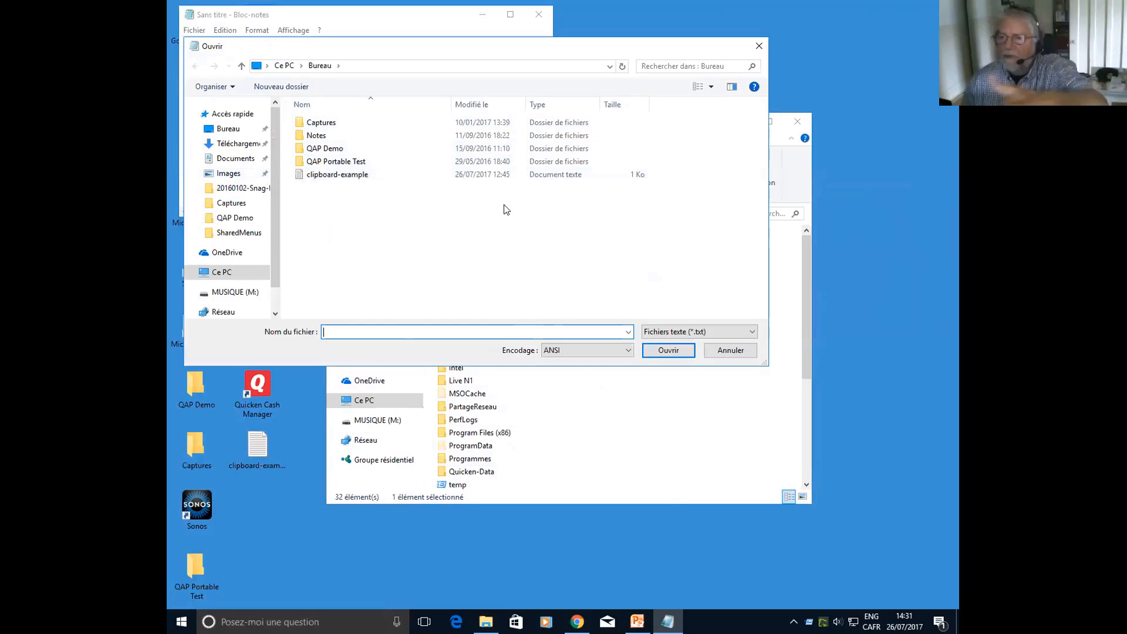
Switch Notepad's Open dialog to drive C: with the Folder Example favorite, then cancel the dialog and close Notepad
{"action": "middle_click", "coordinate": [402, 214]}
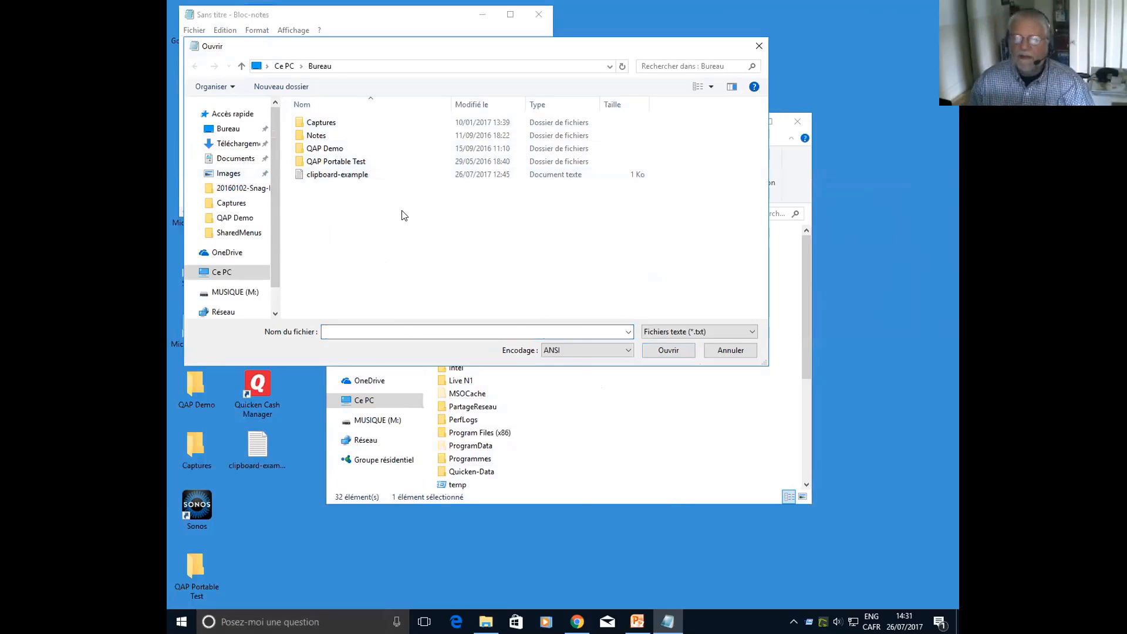
{"action": "mouse_move", "coordinate": [455, 278]}
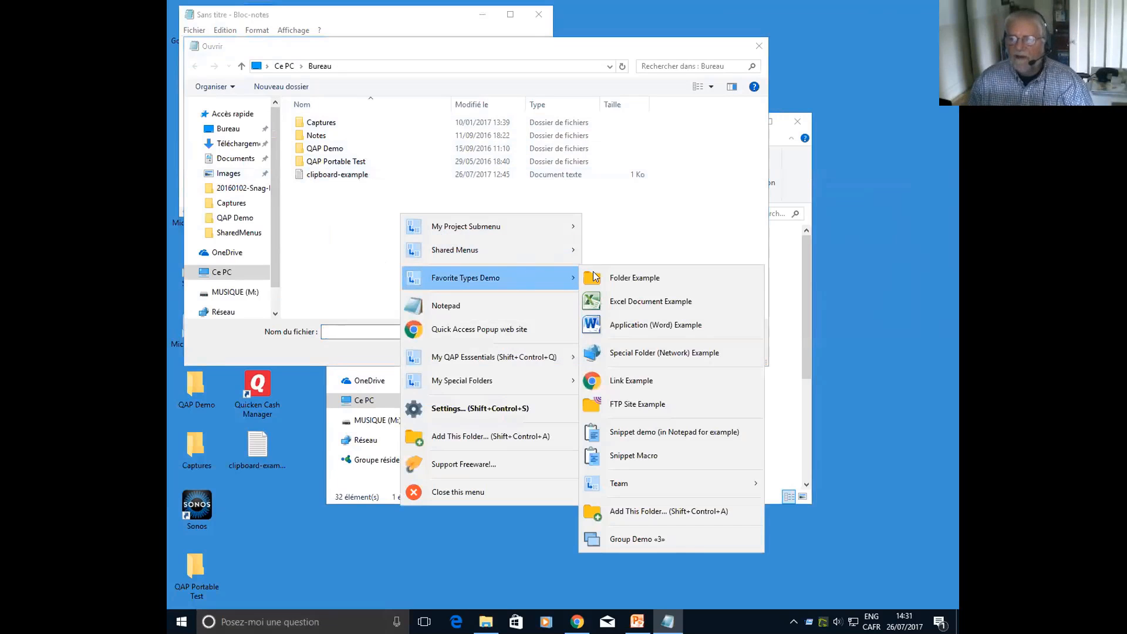
{"action": "left_click", "coordinate": [667, 276]}
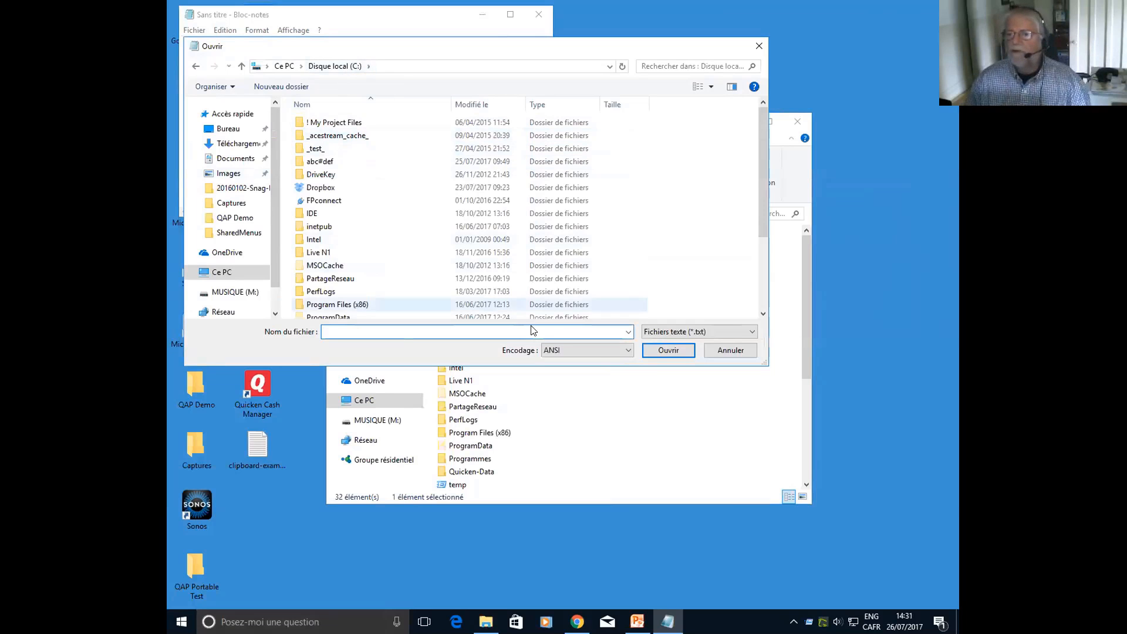
{"action": "left_click", "coordinate": [731, 350]}
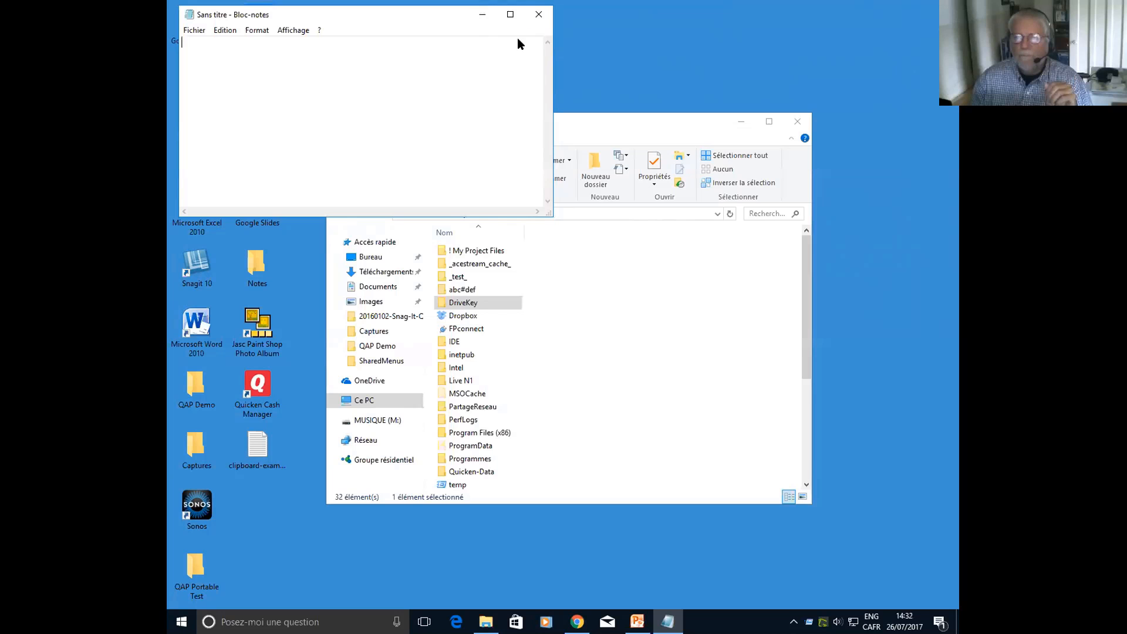
{"action": "left_click", "coordinate": [538, 15]}
Open the Excel Document Example favorite from Favorite Types Demo, then close the workbook without saving
{"action": "left_click", "coordinate": [570, 266]}
{"action": "middle_click", "coordinate": [570, 266]}
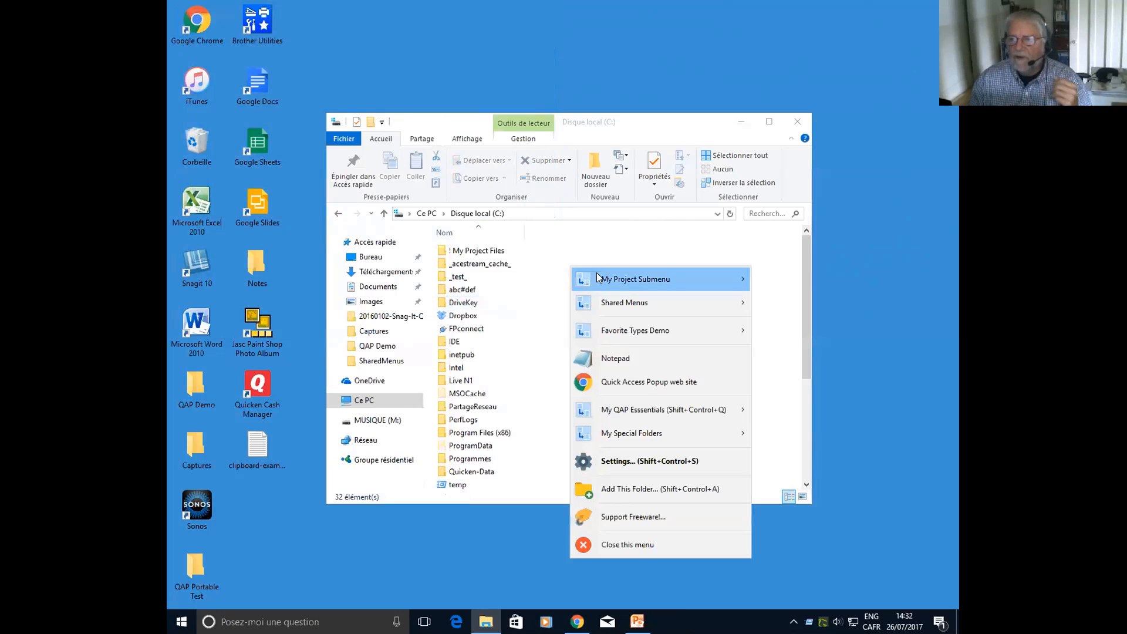
{"action": "mouse_move", "coordinate": [596, 281]}
{"action": "mouse_move", "coordinate": [662, 332]}
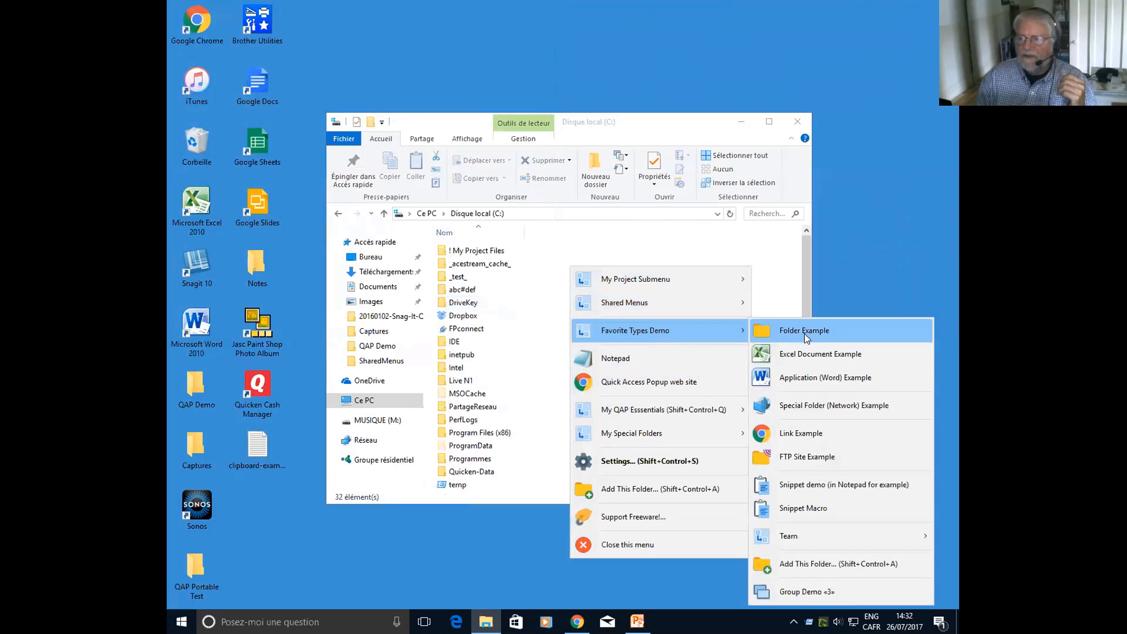
{"action": "left_click", "coordinate": [832, 355]}
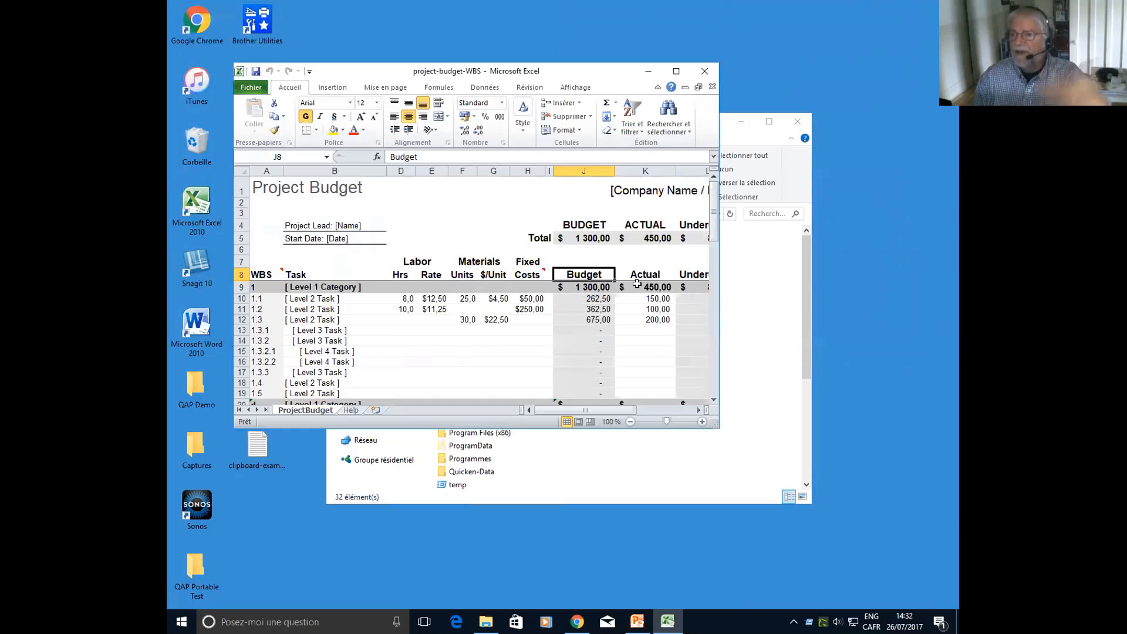
{"action": "left_click", "coordinate": [706, 78]}
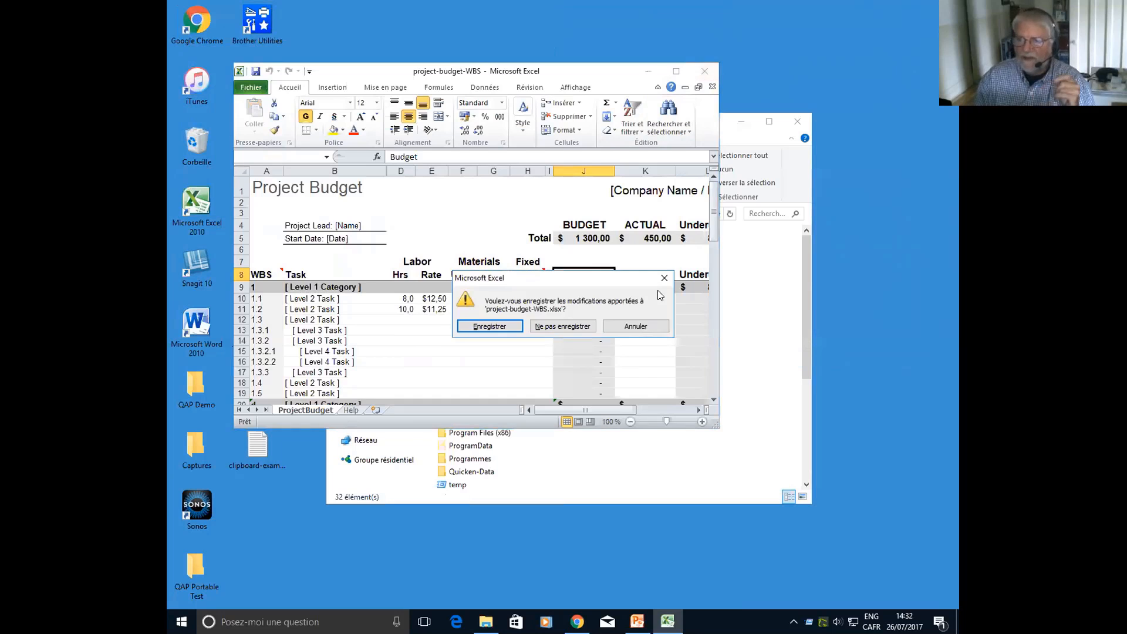
{"action": "left_click", "coordinate": [562, 326]}
Launch the Application (Word) Example favorite, and switch the Explorer window to the network with Special Folder (Network) Example
{"action": "middle_click", "coordinate": [626, 307]}
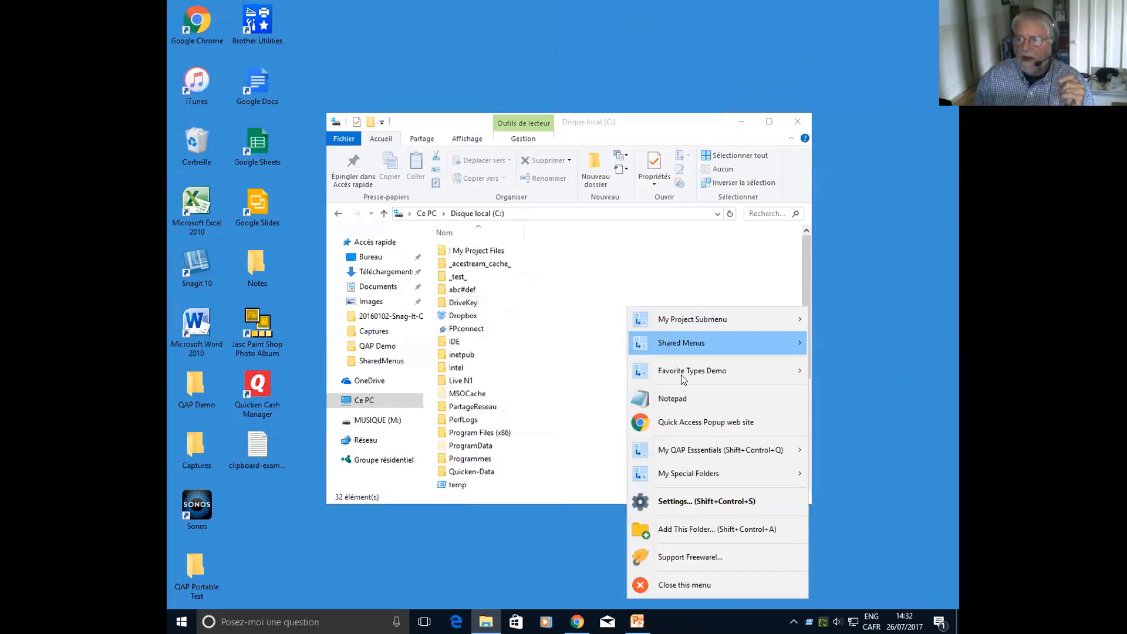
{"action": "mouse_move", "coordinate": [770, 369]}
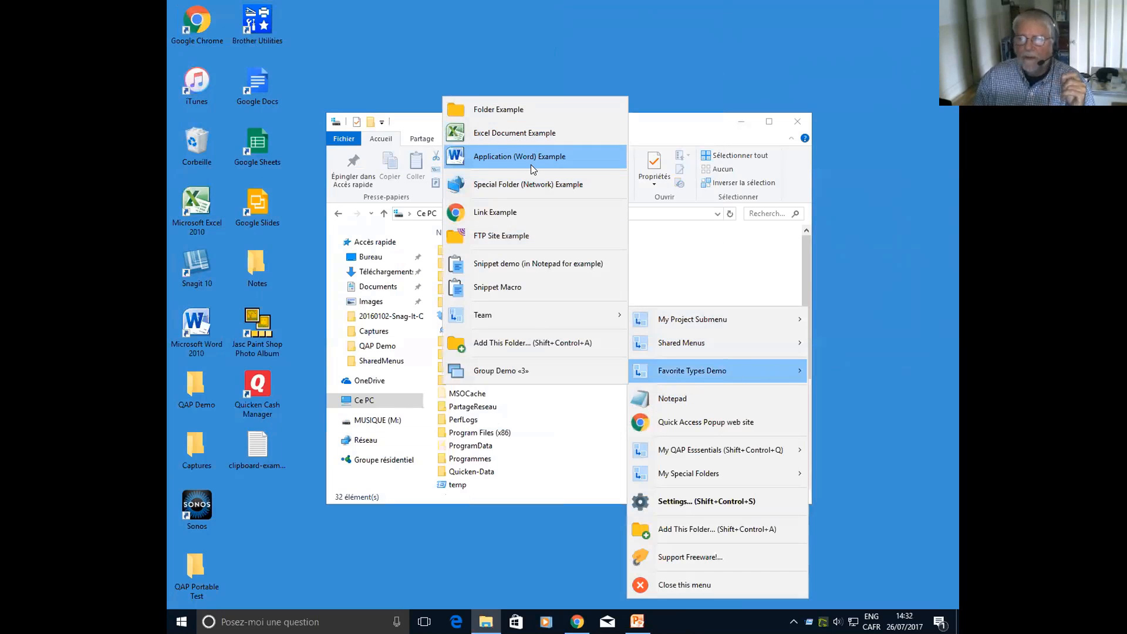
{"action": "left_click", "coordinate": [543, 156]}
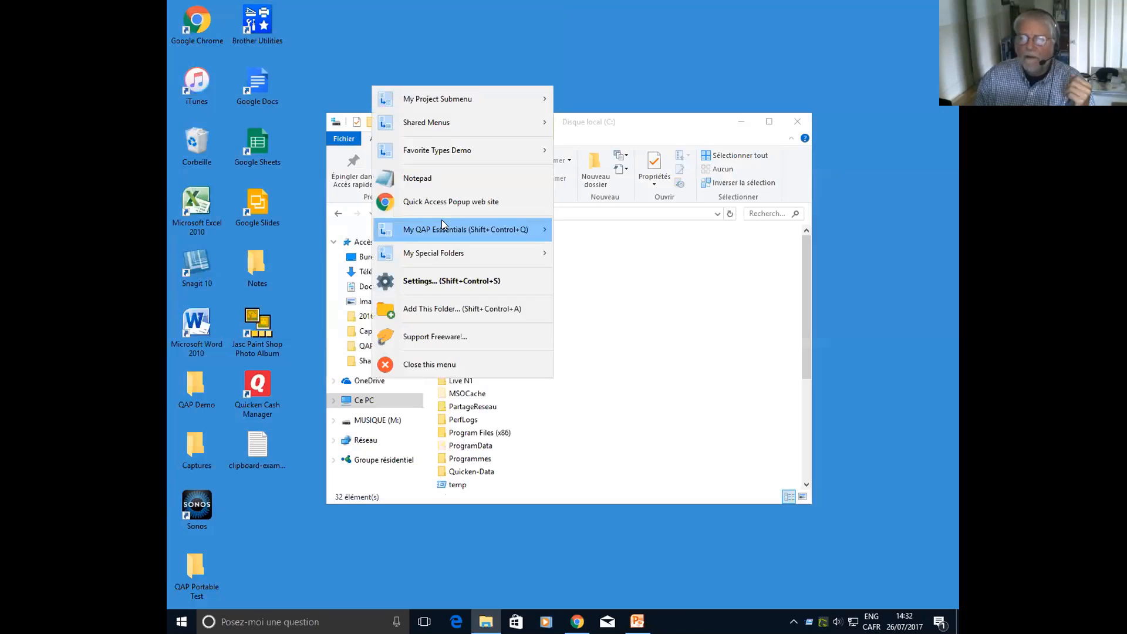
{"action": "mouse_move", "coordinate": [552, 154]}
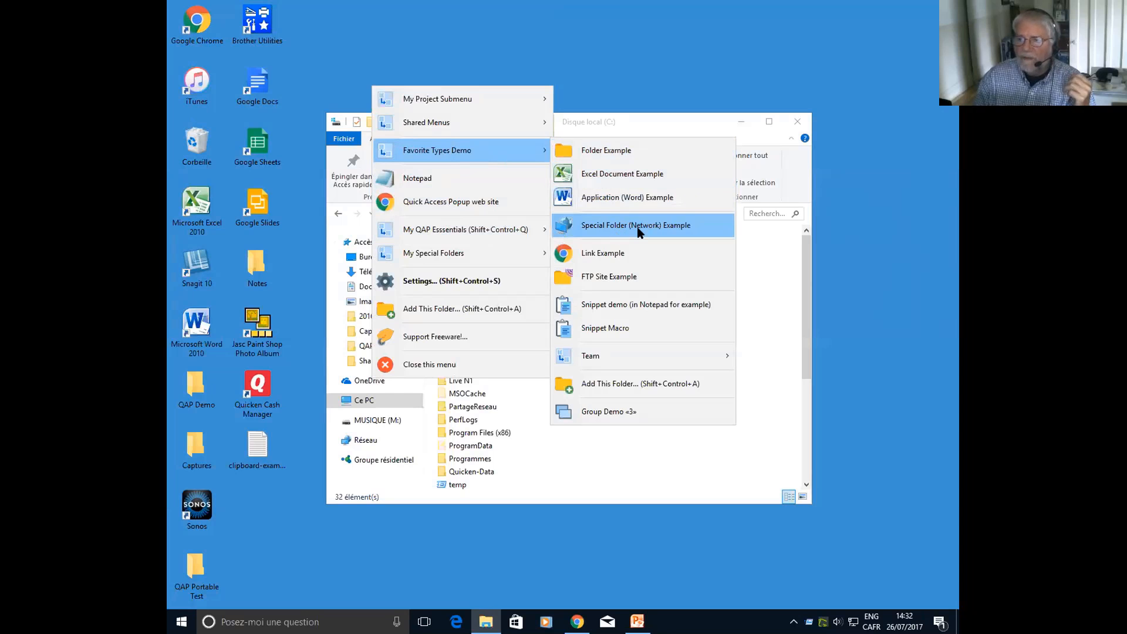
{"action": "left_click", "coordinate": [639, 228]}
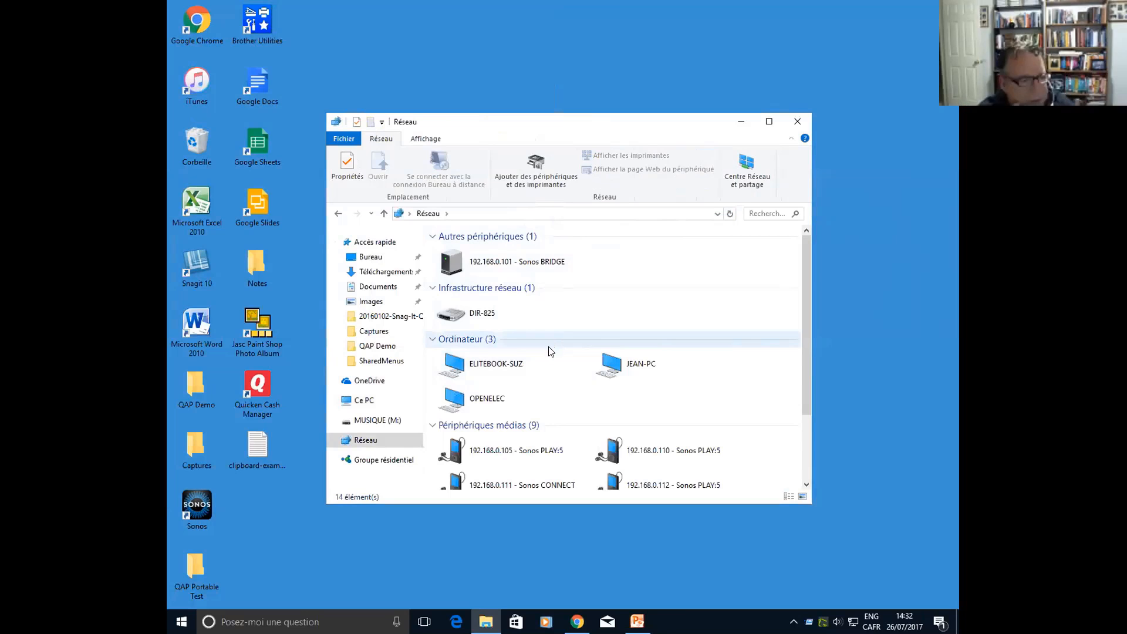
Open the Quick Access Popup website in the browser with the Link Example favorite in Favorite Types Demo
{"action": "middle_click", "coordinate": [521, 322]}
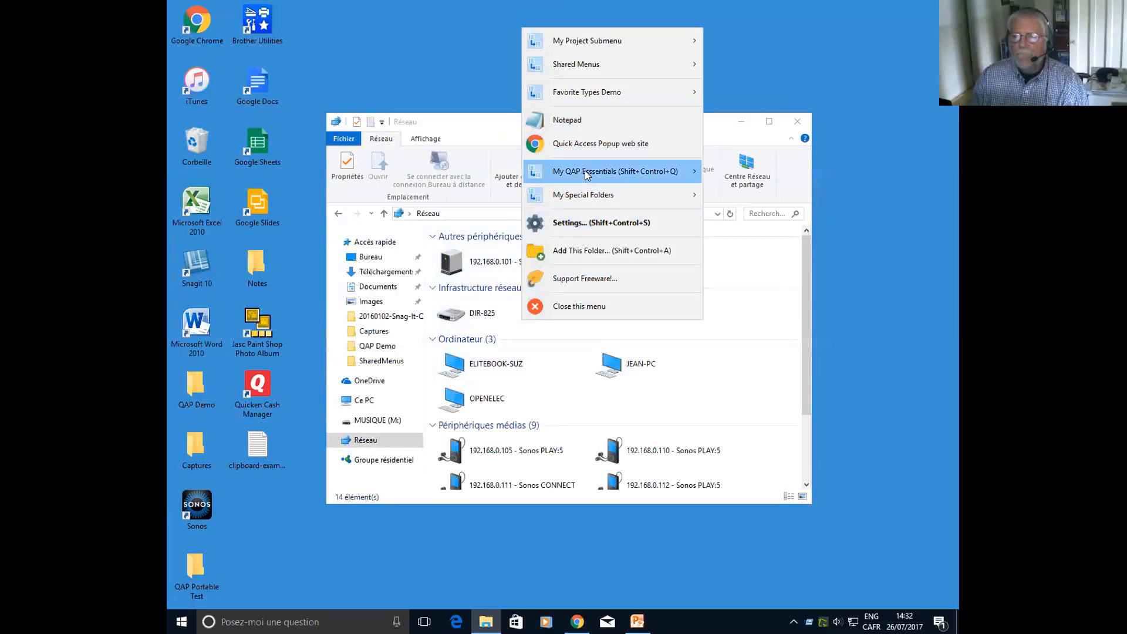
{"action": "mouse_move", "coordinate": [633, 92]}
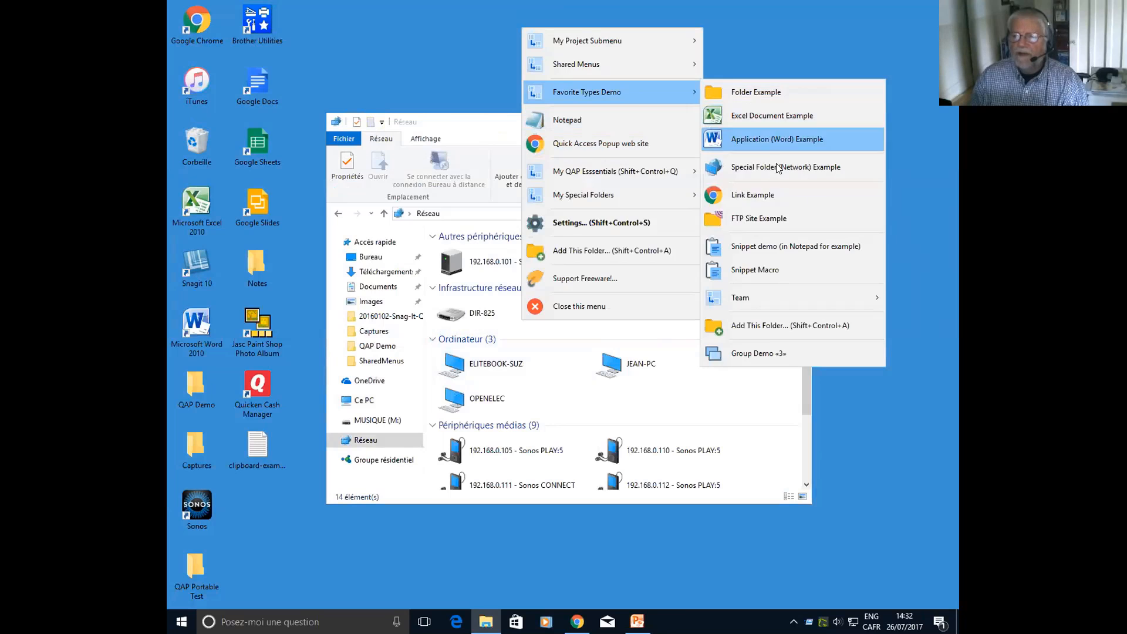
{"action": "left_click", "coordinate": [771, 197]}
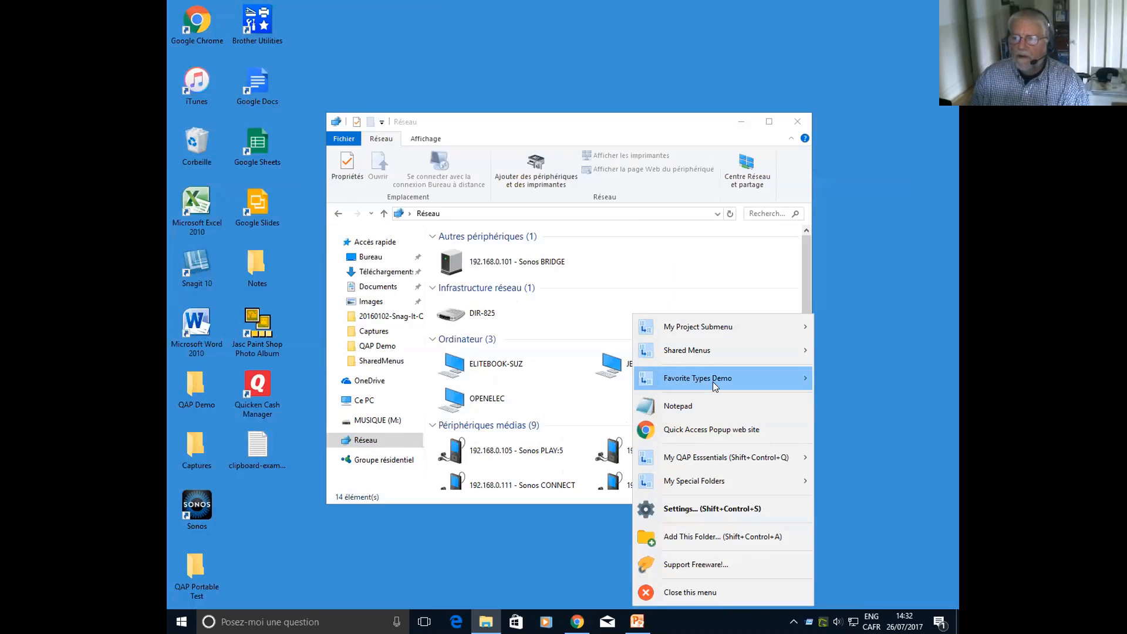
Try the FTP Site Example favorite in the Explorer window and dismiss the FTP folder message
{"action": "mouse_move", "coordinate": [712, 382]}
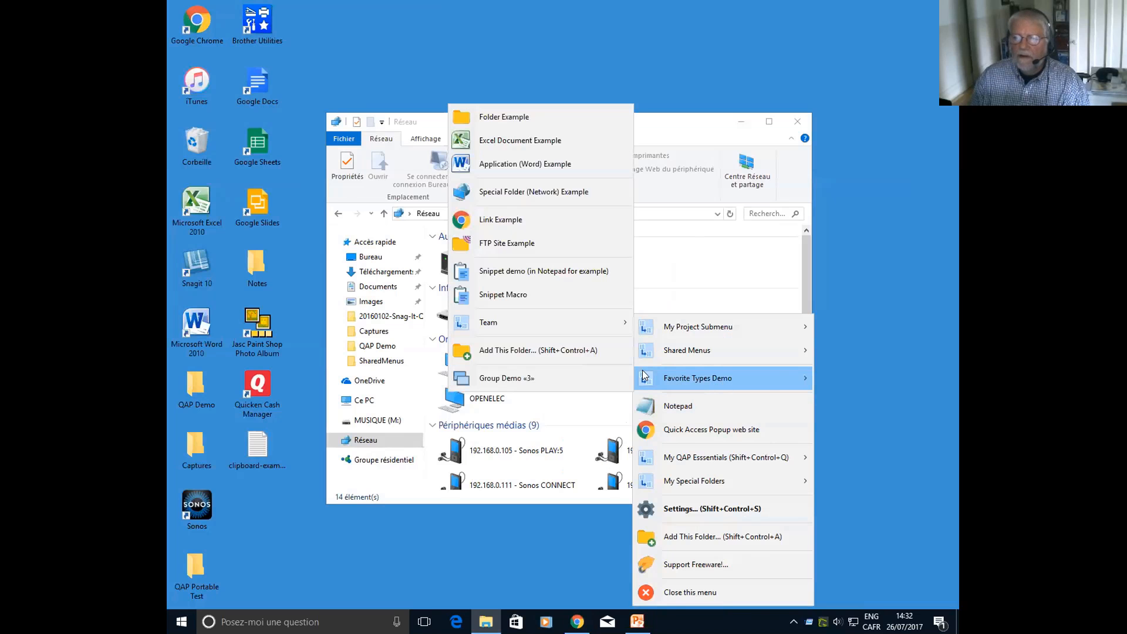
{"action": "left_click", "coordinate": [524, 242]}
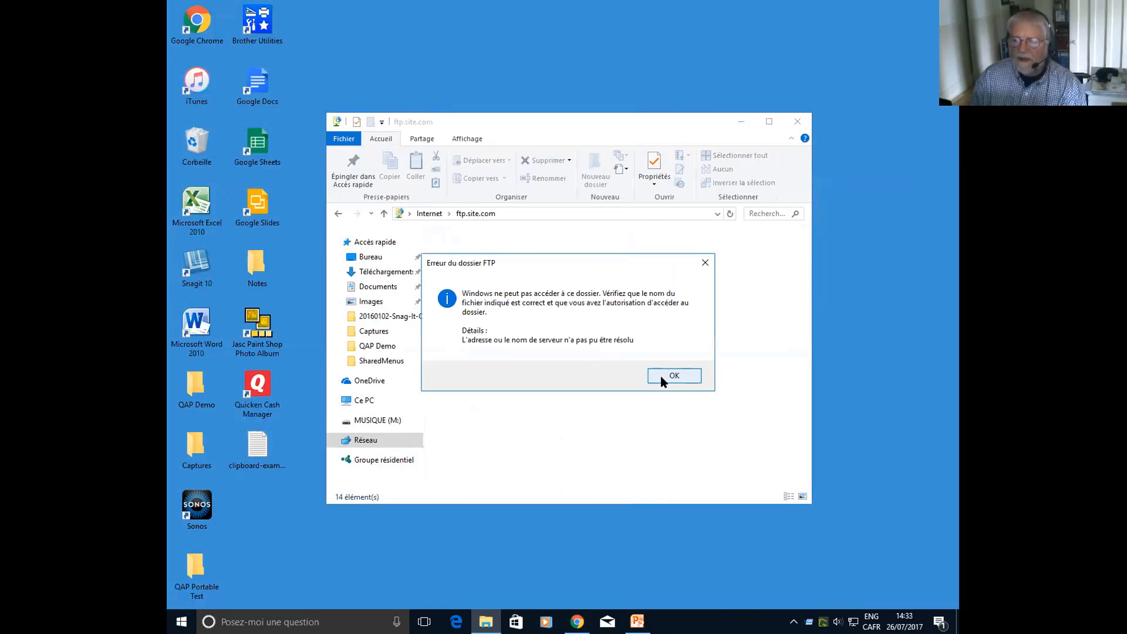
{"action": "left_click", "coordinate": [662, 382]}
{"action": "middle_click", "coordinate": [550, 312]}
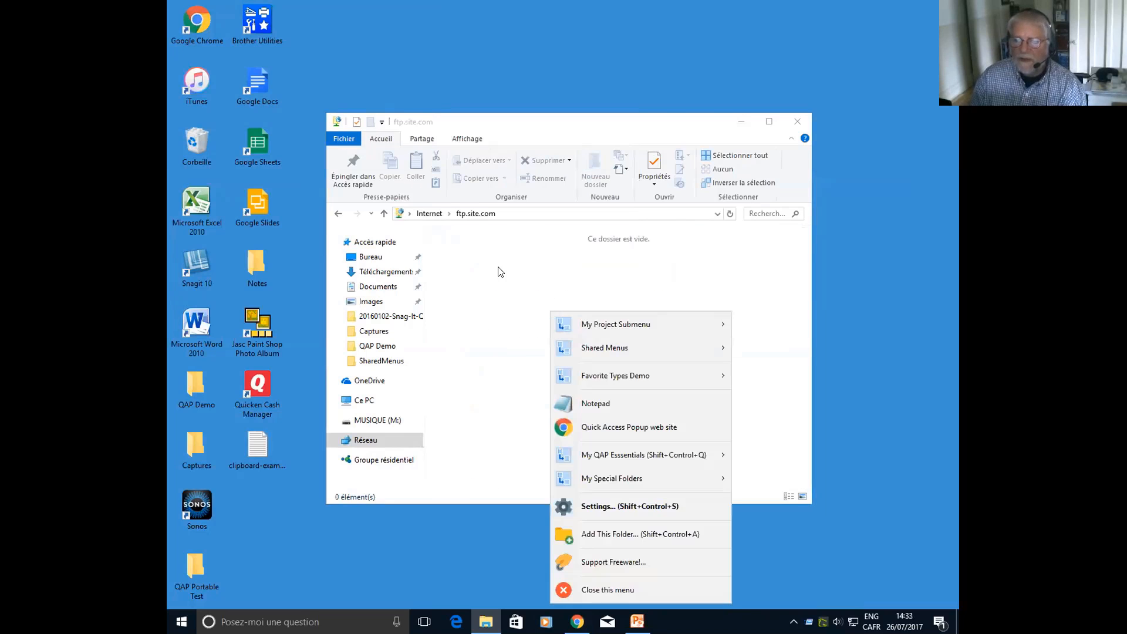
{"action": "left_click", "coordinate": [500, 271]}
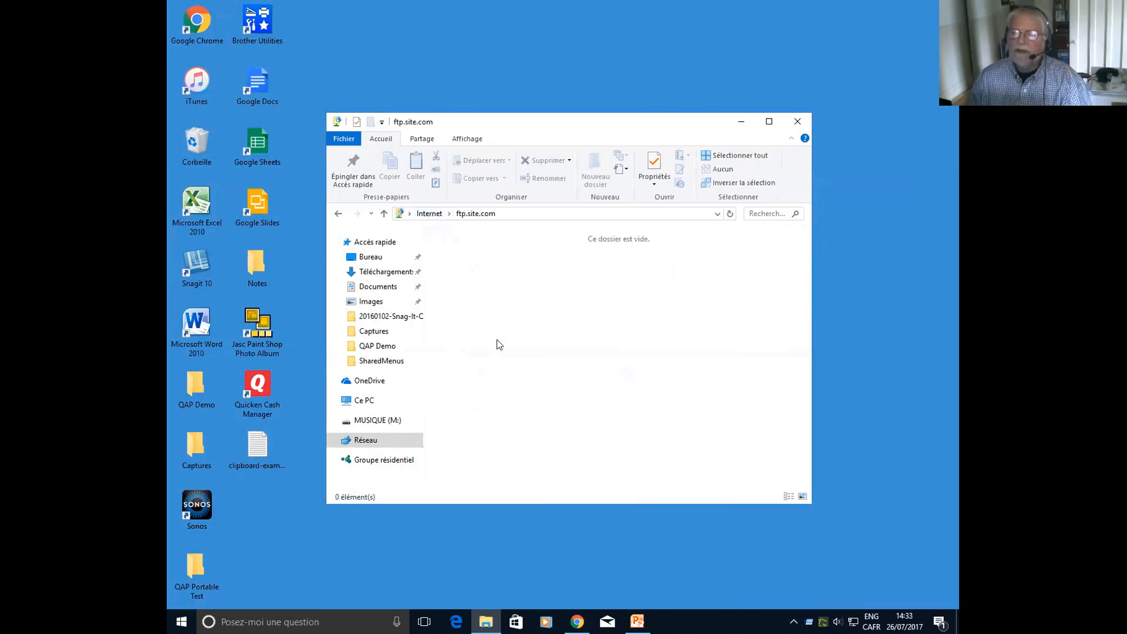
{"action": "middle_click", "coordinate": [605, 329]}
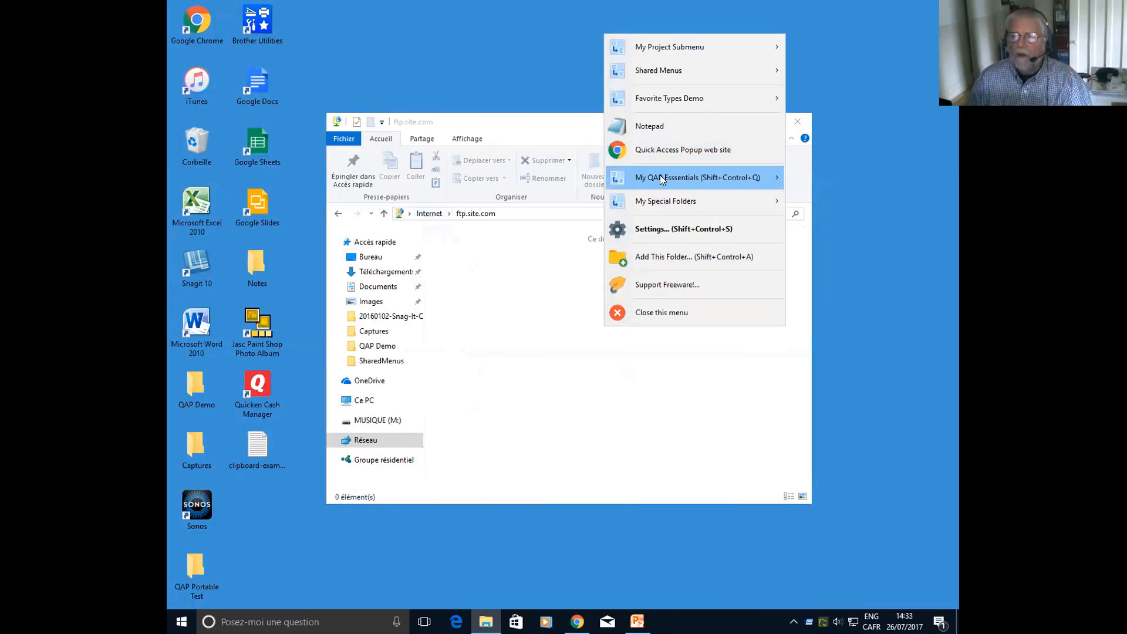
{"action": "mouse_move", "coordinate": [674, 101]}
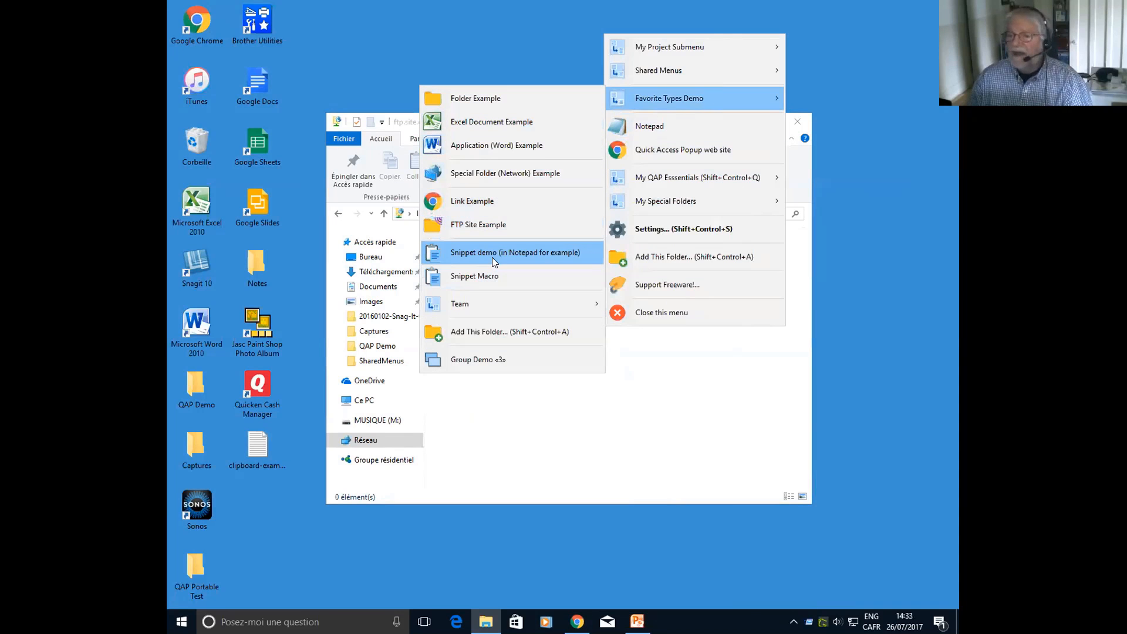
{"action": "left_click", "coordinate": [592, 403]}
Search Windows for notepad and launch Bloc-notes with a blank document
{"action": "left_click", "coordinate": [270, 622]}
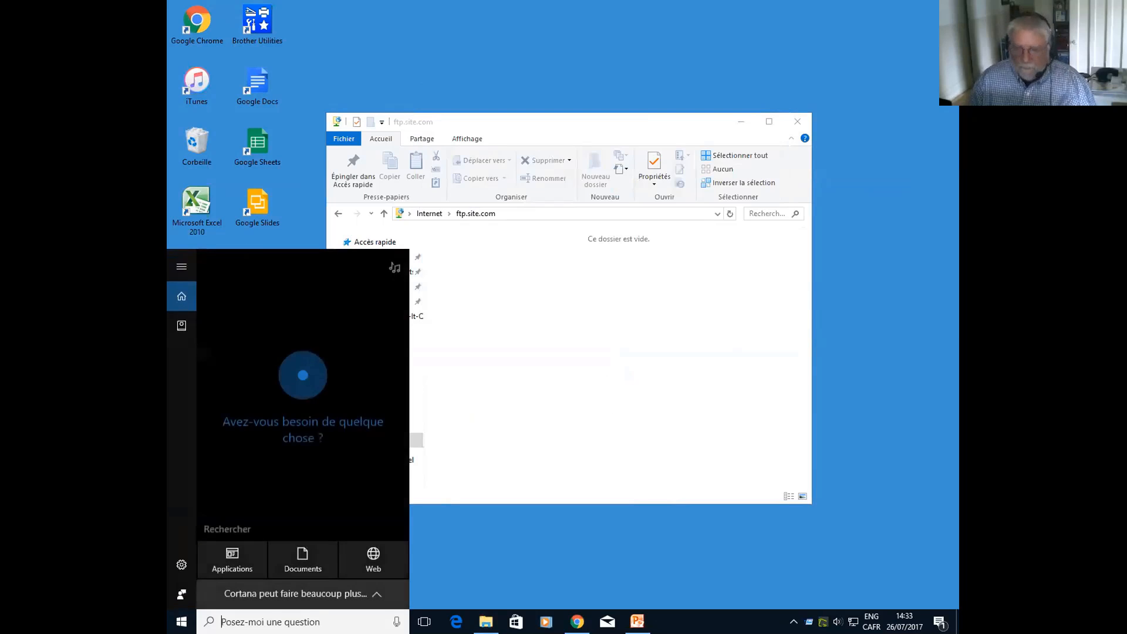
{"action": "type", "text": "notepad"}
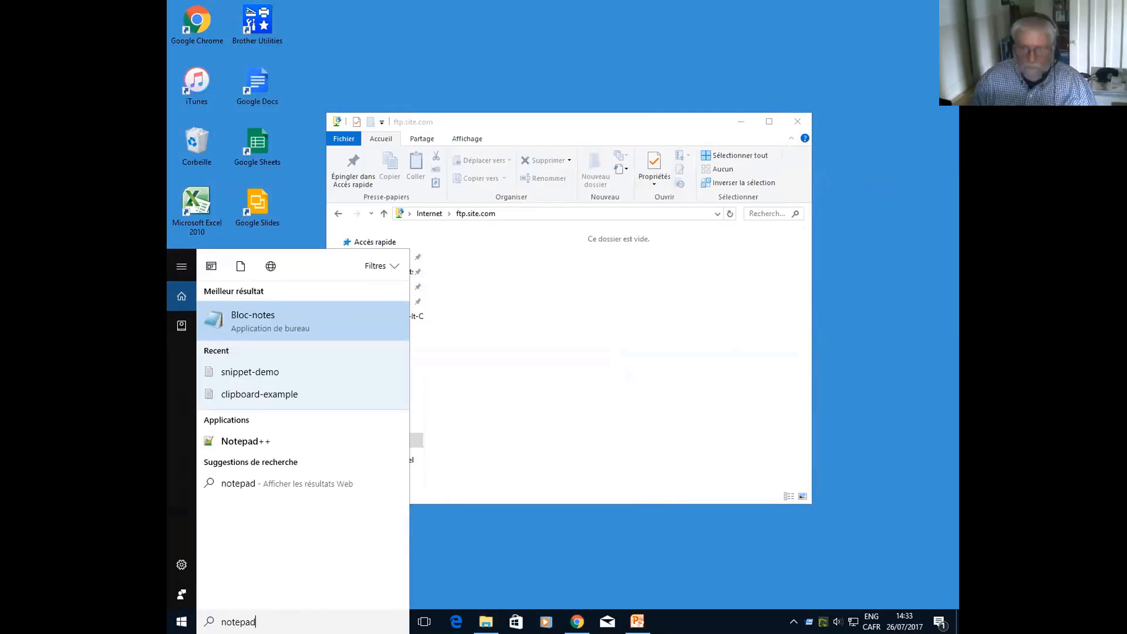
{"action": "key", "text": "Return"}
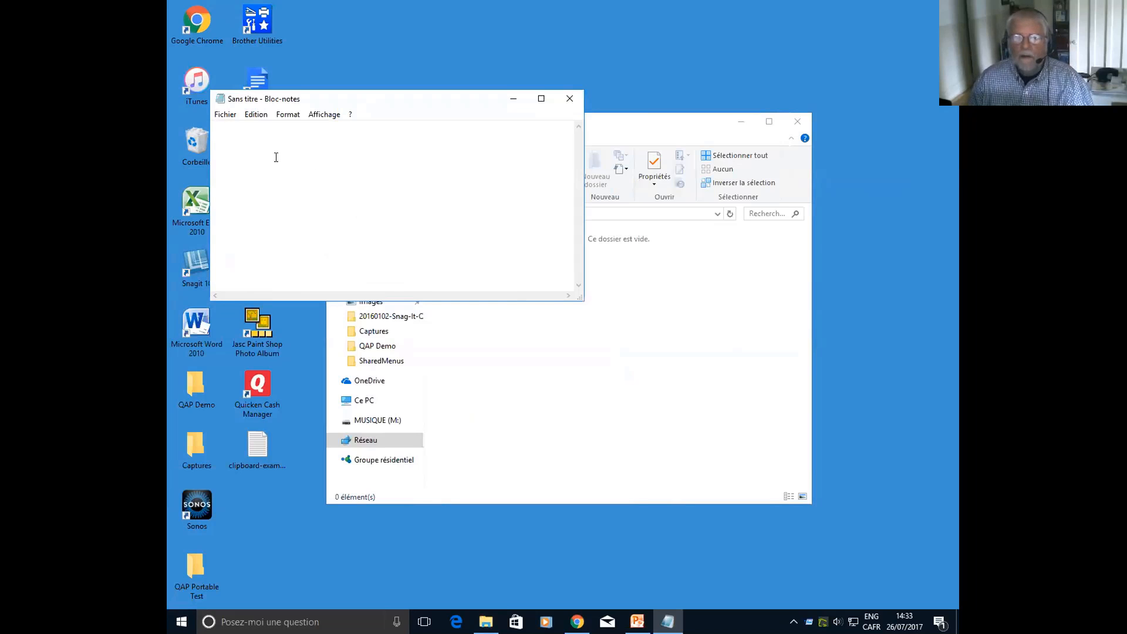
Insert the Snippet demo (in Notepad for example) favorite into the blank document and add a new line below the text
{"action": "middle_click", "coordinate": [275, 152]}
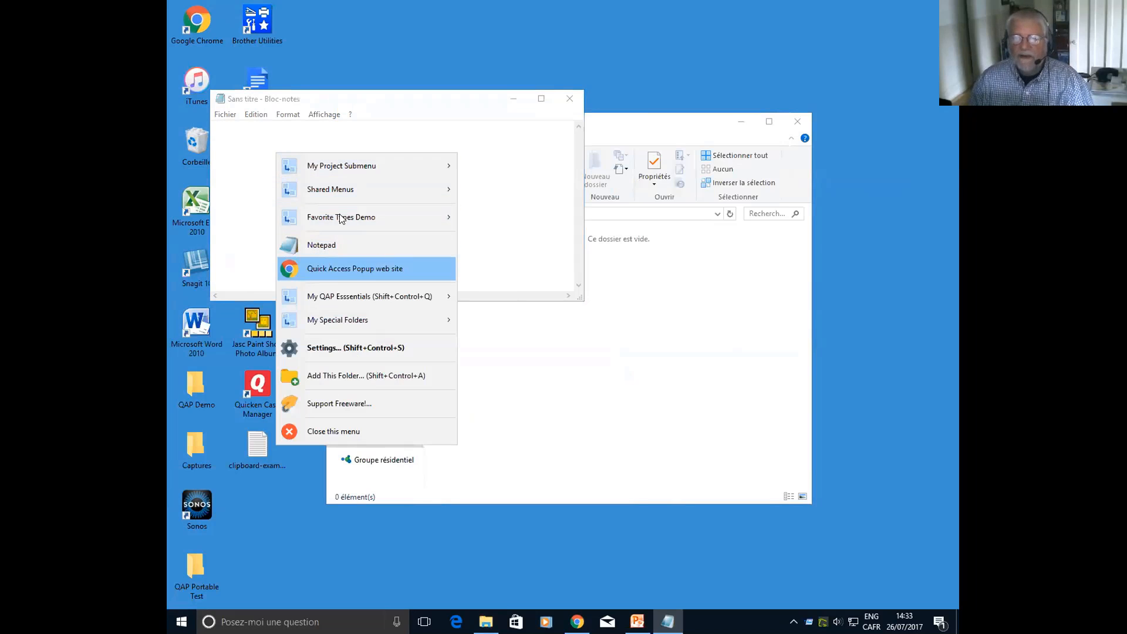
{"action": "mouse_move", "coordinate": [341, 216]}
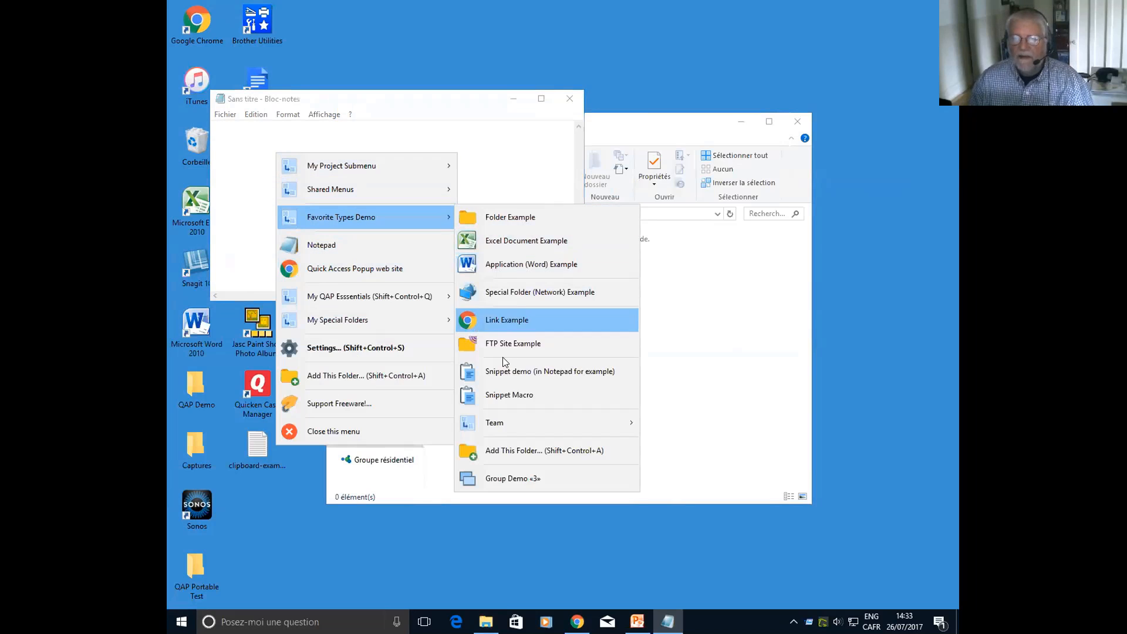
{"action": "left_click", "coordinate": [557, 371]}
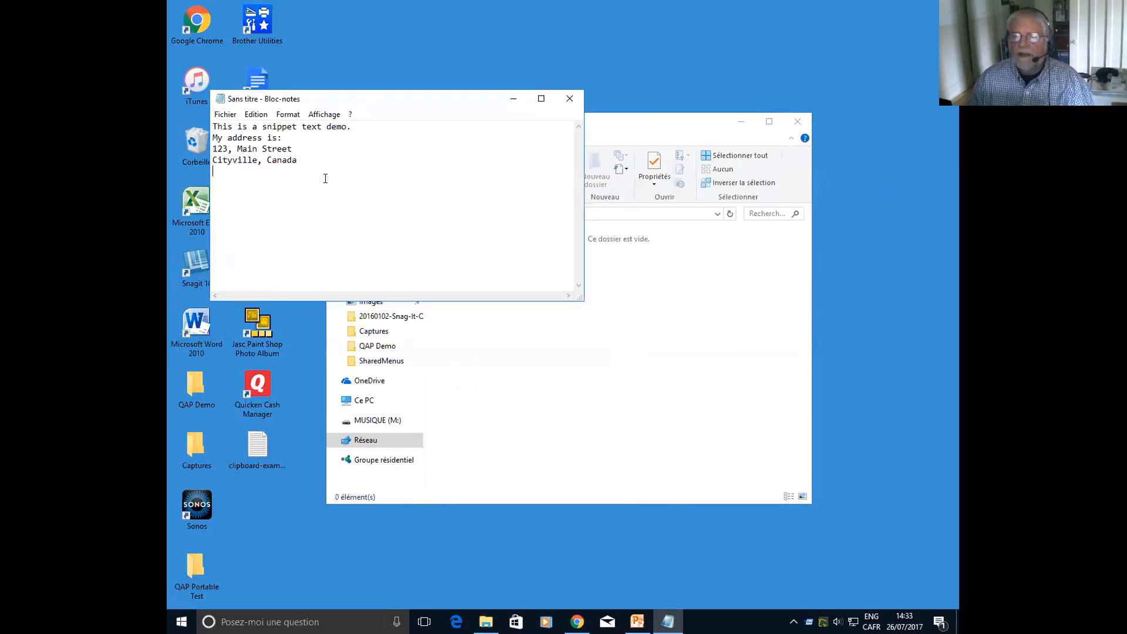
{"action": "key", "text": "Return"}
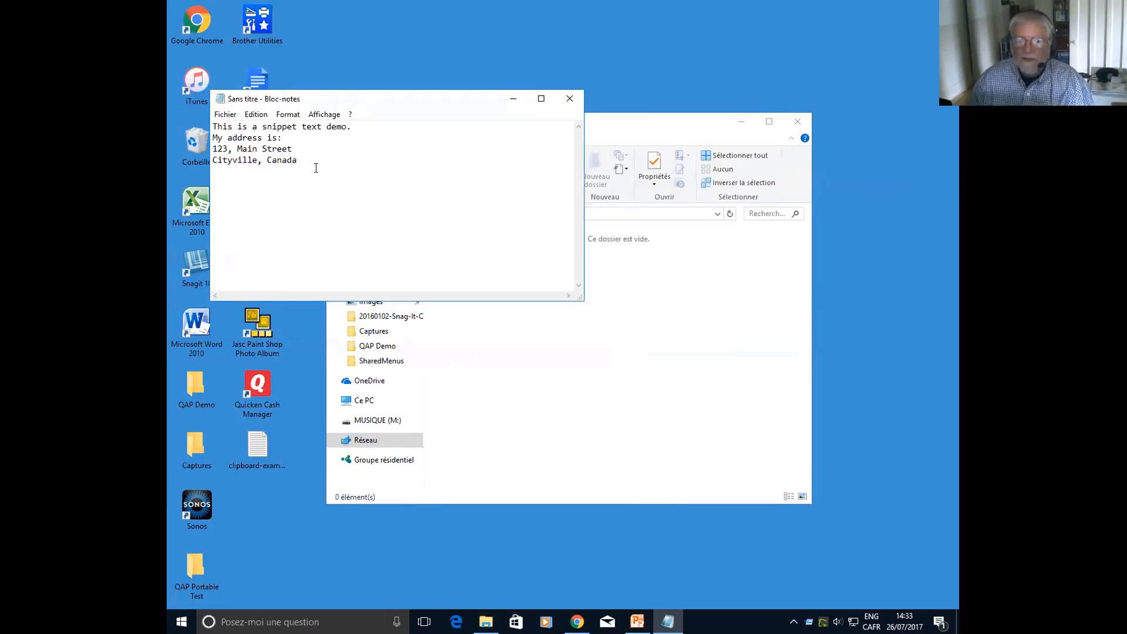
Run the Snippet Macro favorite from Favorite Types Demo on the Bloc-notes document and continue past its first pause
{"action": "middle_click", "coordinate": [261, 191]}
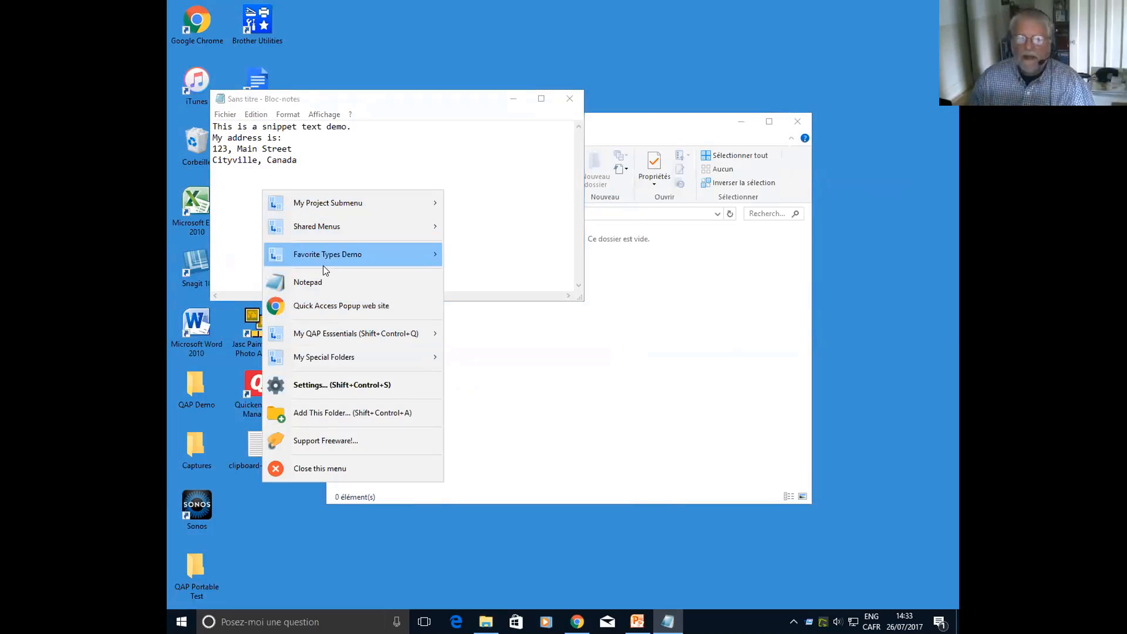
{"action": "mouse_move", "coordinate": [364, 252]}
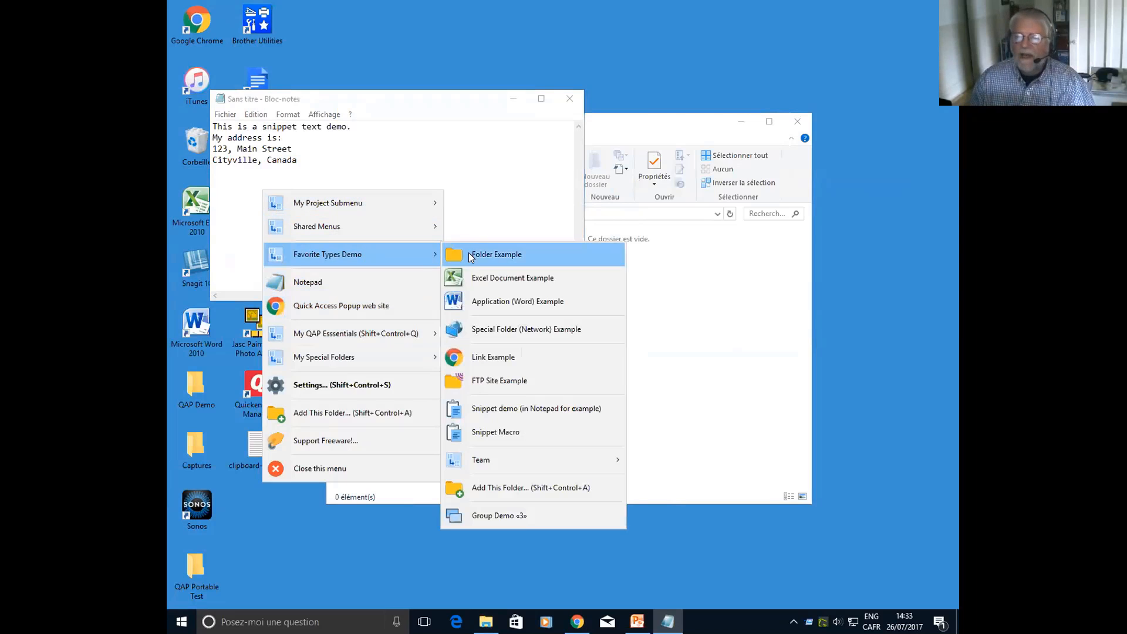
{"action": "left_click", "coordinate": [493, 430]}
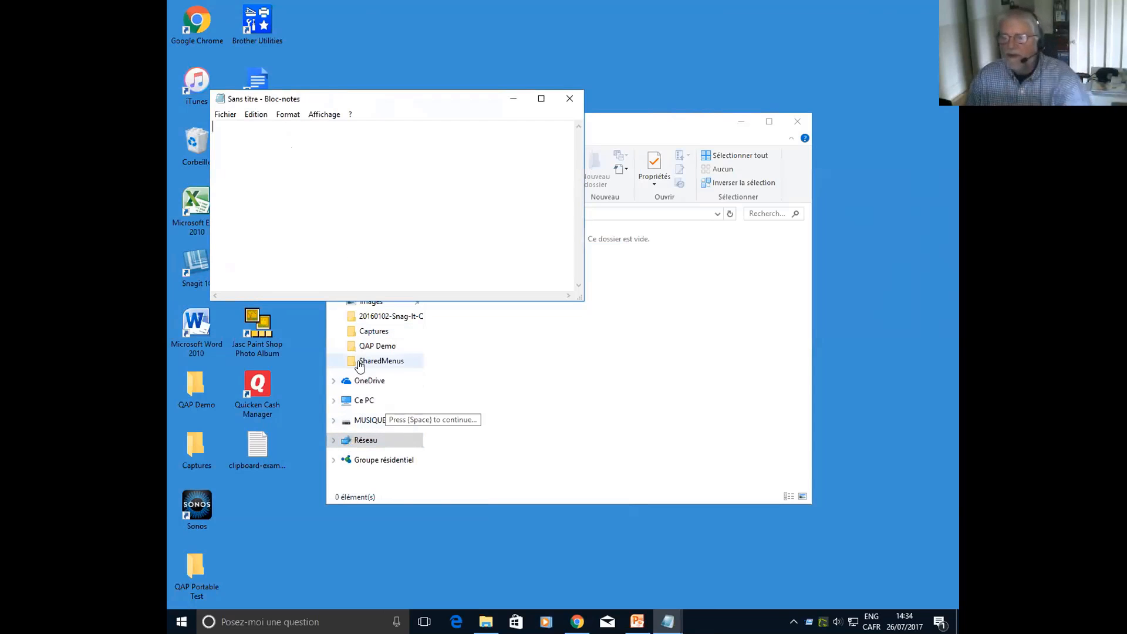
{"action": "key", "text": "space"}
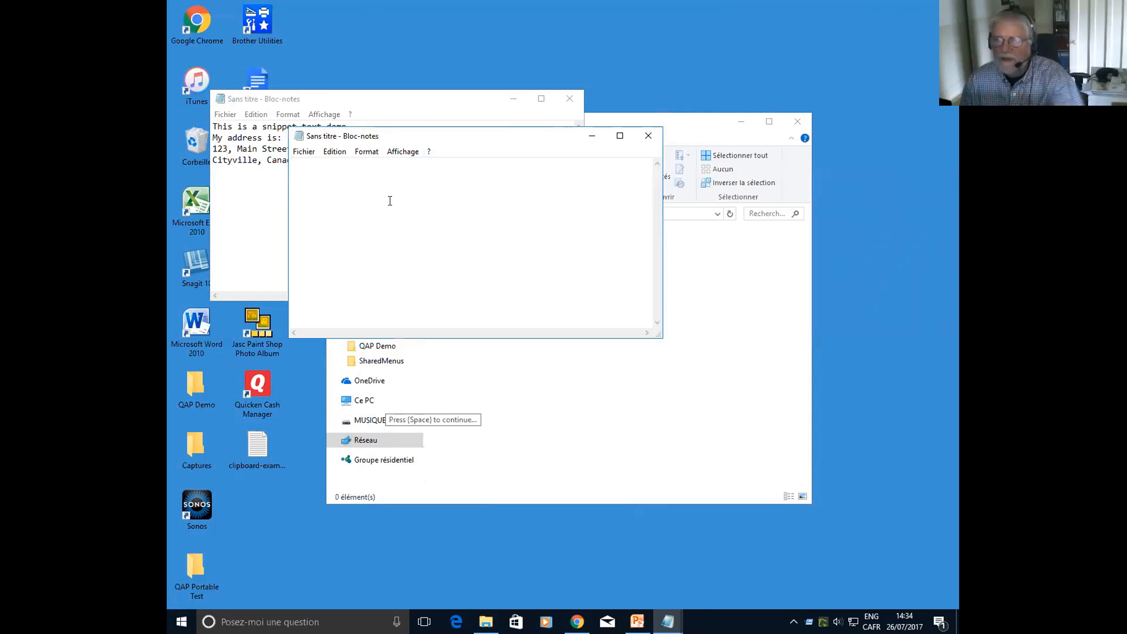
Enter the word "something" in the new blank Bloc-notes window opened by the macro
{"action": "type", "text": "some"}
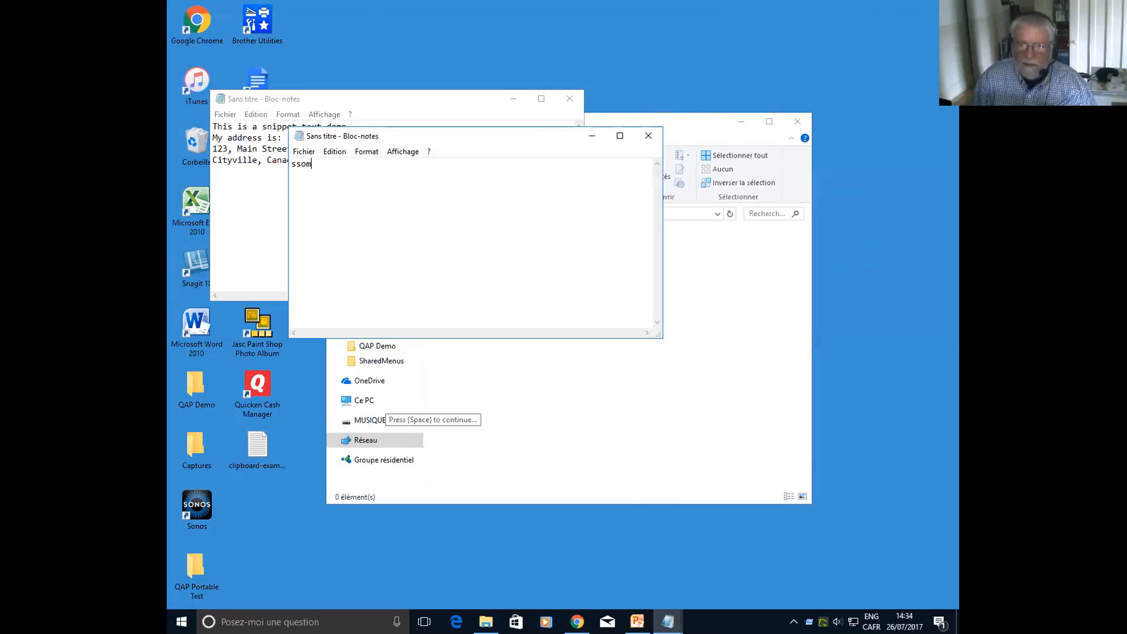
{"action": "key", "text": "BackSpace"}
{"action": "key", "text": "BackSpace"}
{"action": "key", "text": "BackSpace"}
{"action": "type", "text": "ometing"}
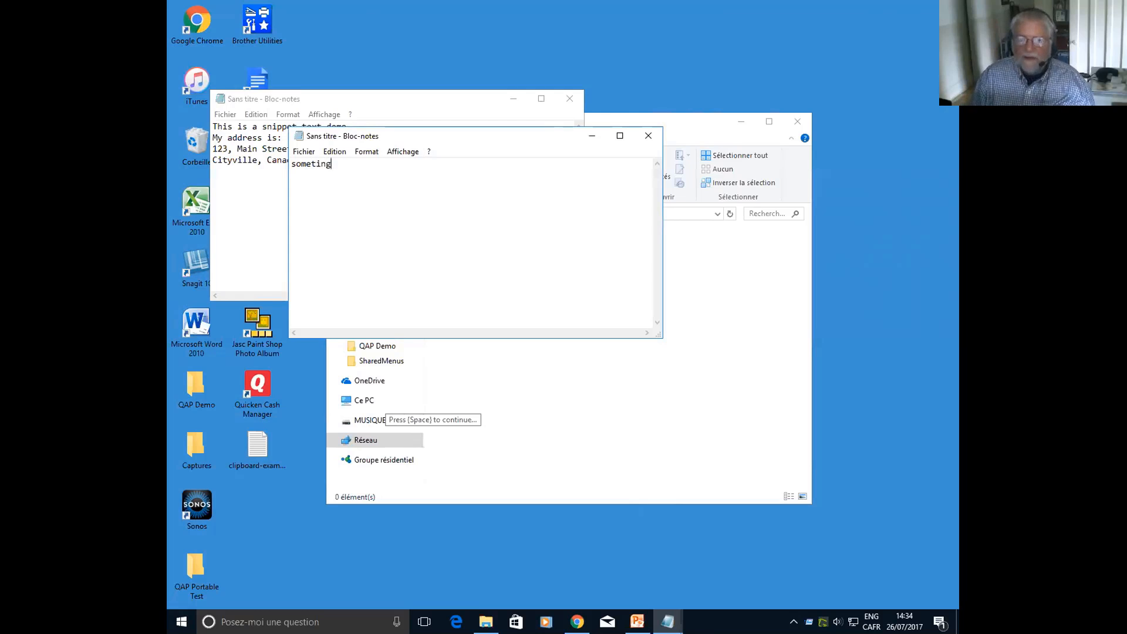
{"action": "key", "text": "Left"}
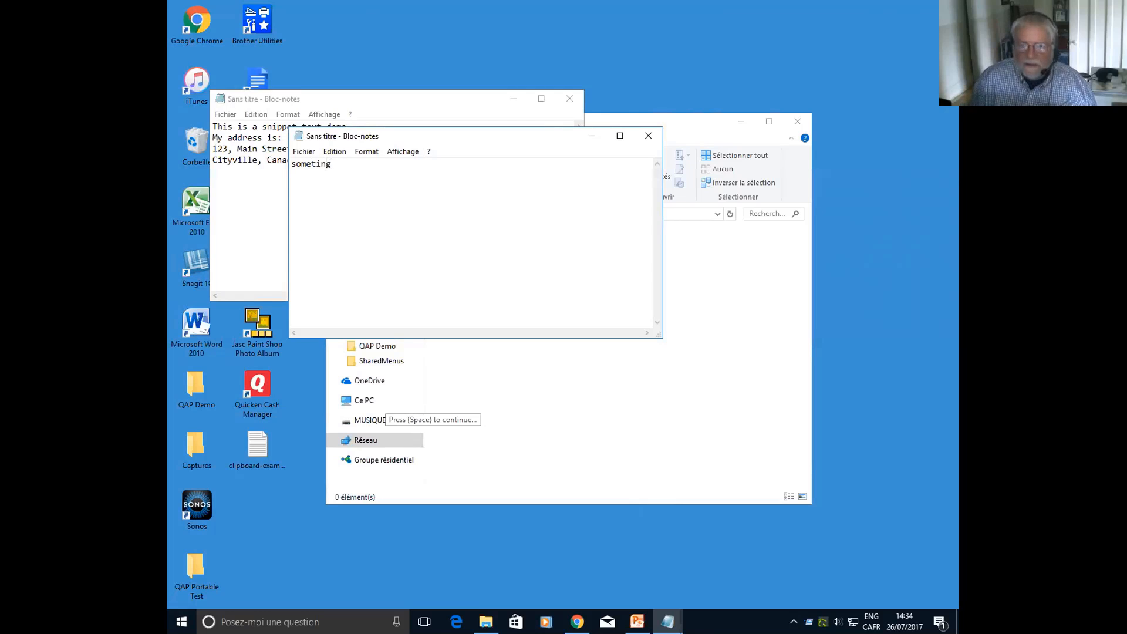
{"action": "type", "text": "h"}
Continue the macro through its remaining pauses and cancel the save dialog it opens
{"action": "key", "text": "space"}
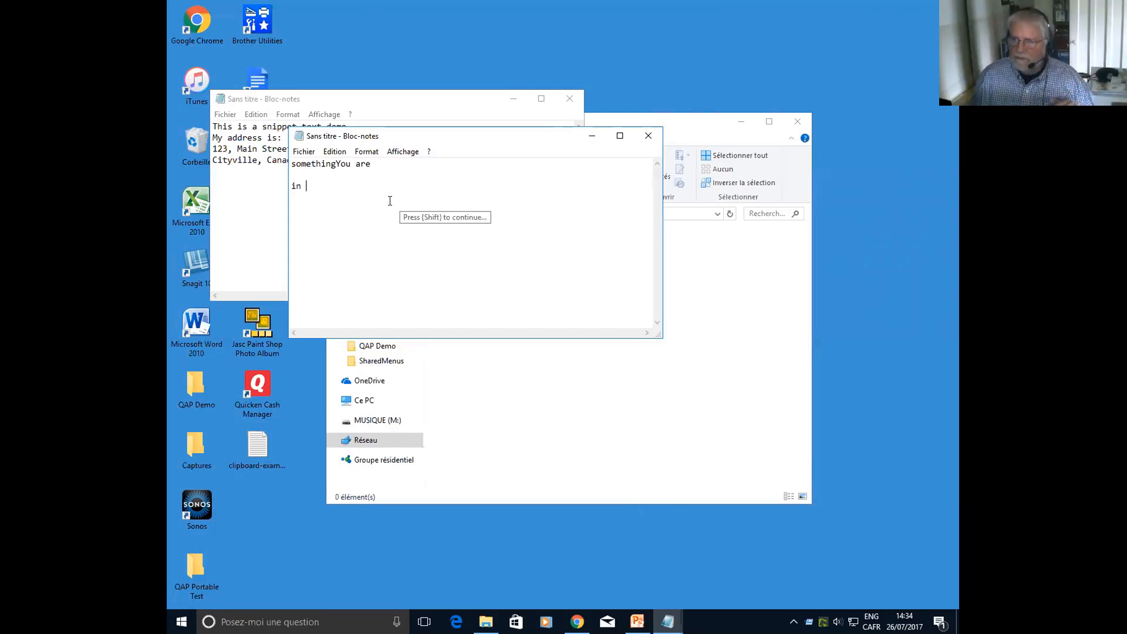
{"action": "key", "text": "shift"}
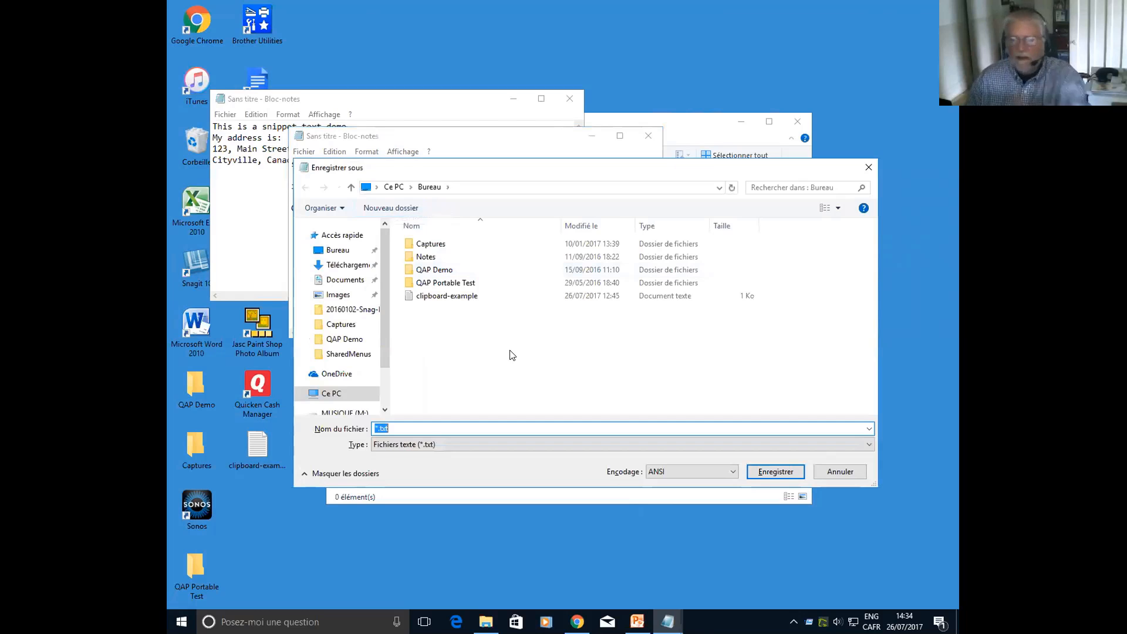
{"action": "left_click", "coordinate": [840, 474]}
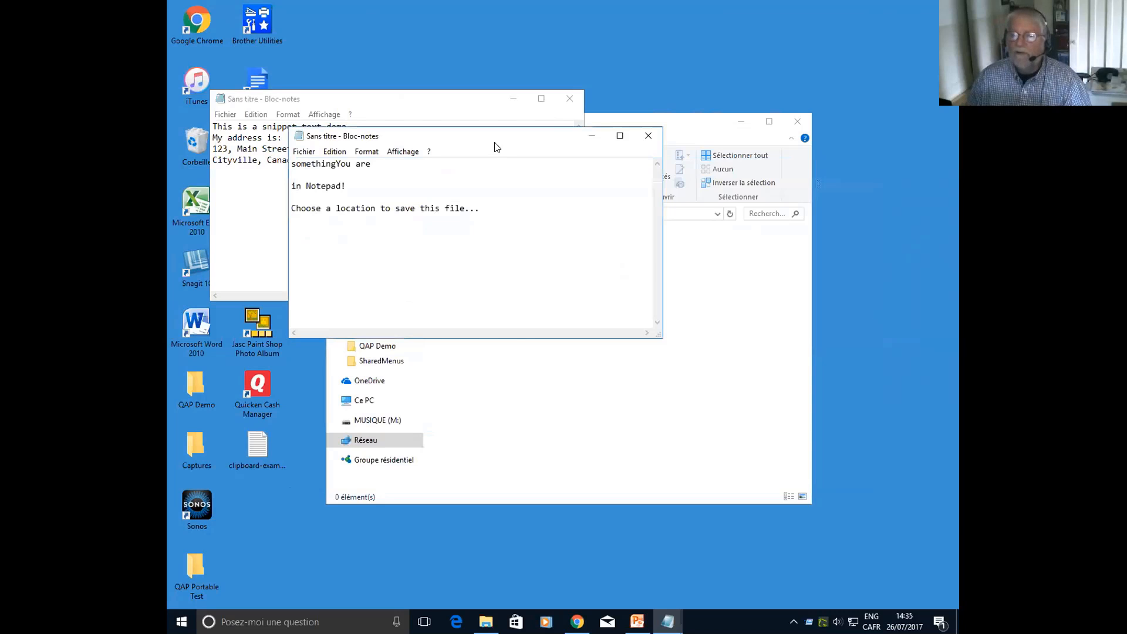
Close both untitled Bloc-notes windows without saving their text
{"action": "key", "text": "alt+F4"}
{"action": "left_click", "coordinate": [562, 321]}
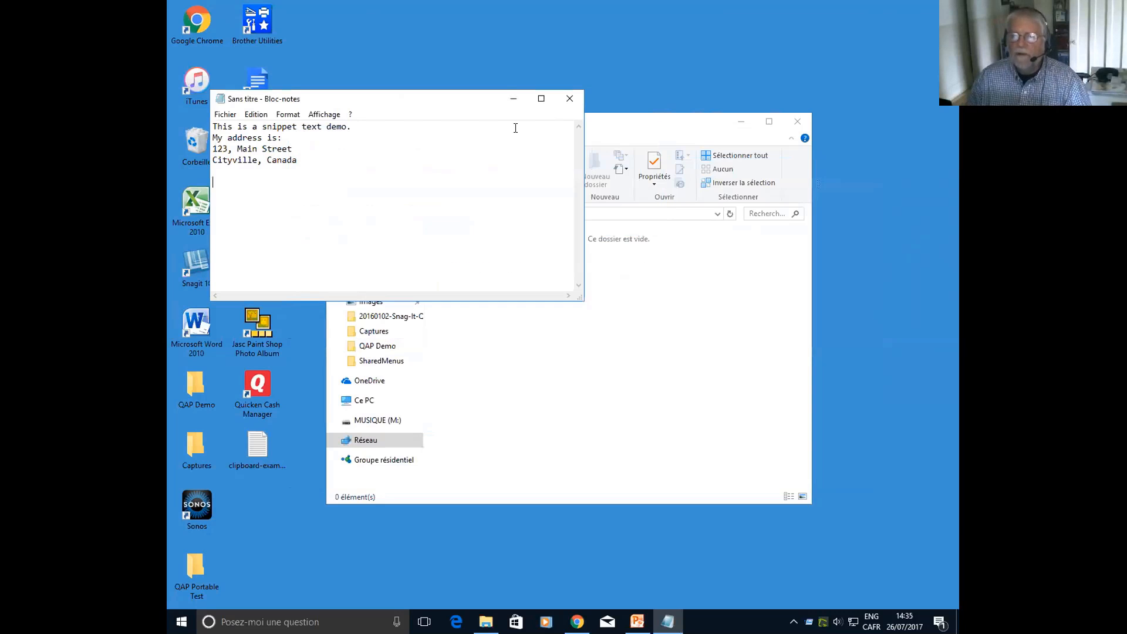
{"action": "left_click", "coordinate": [567, 98]}
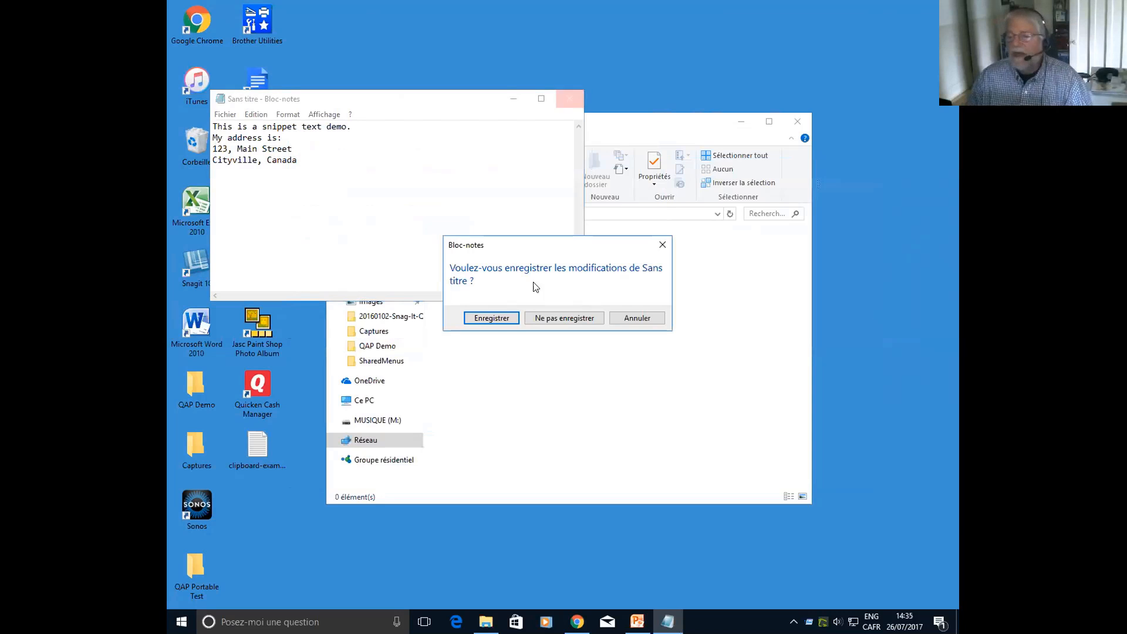
{"action": "left_click", "coordinate": [548, 318]}
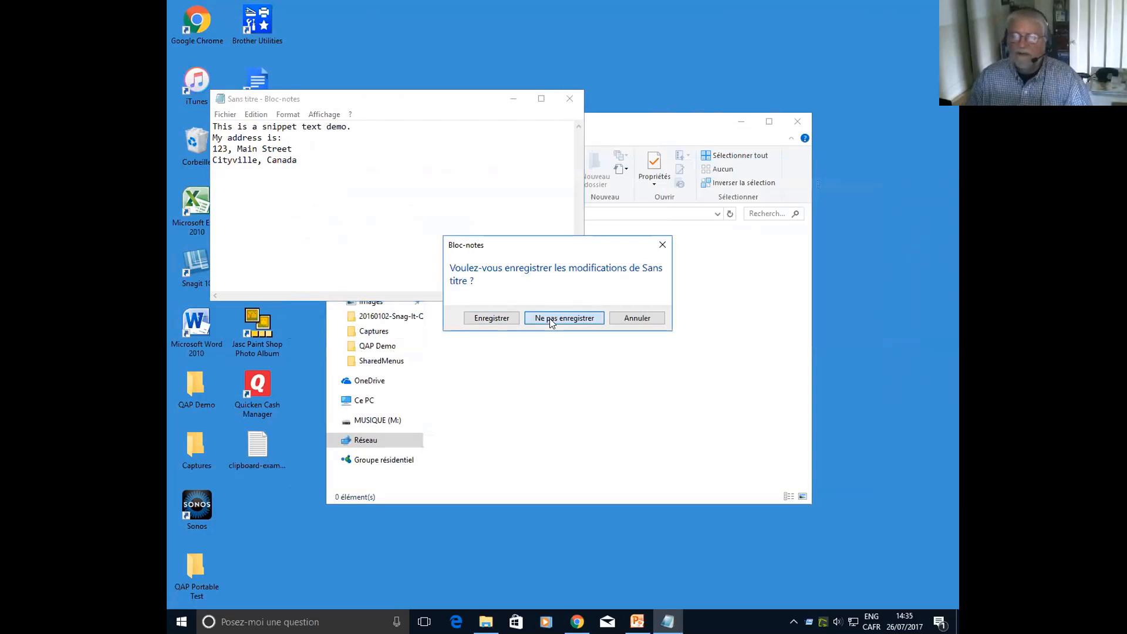
Examine the favorites listed in the Favorite Types Demo submenu over the Explorer window, including Snippet Macro, Team and Add This Folder, and dismiss the menu
{"action": "middle_click", "coordinate": [556, 316]}
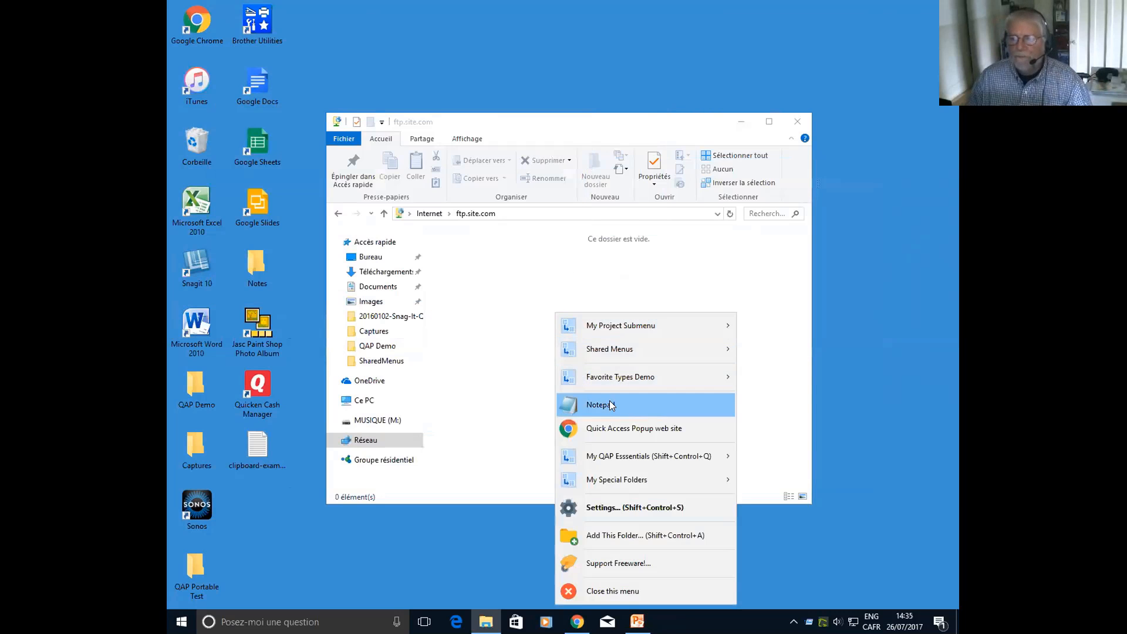
{"action": "mouse_move", "coordinate": [623, 378]}
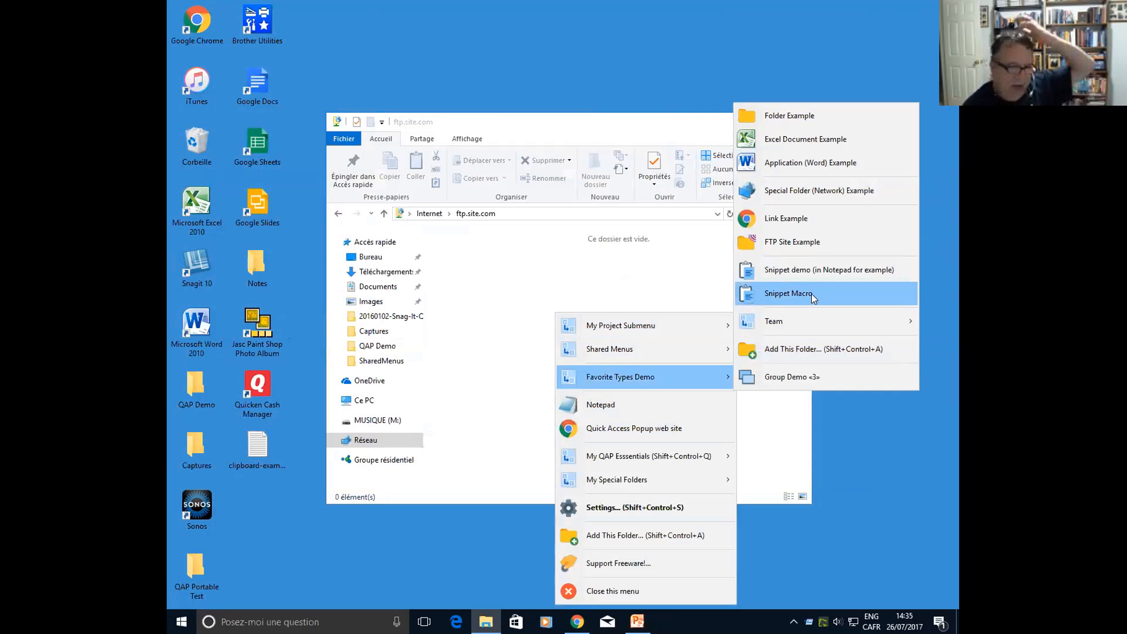
{"action": "left_click", "coordinate": [582, 262]}
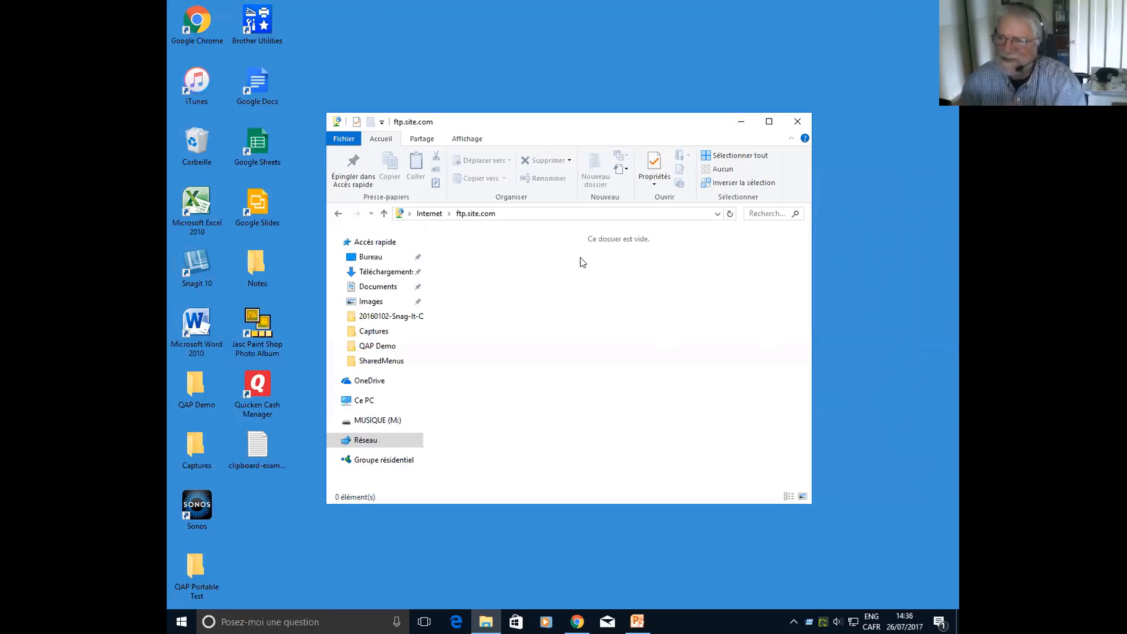
{"action": "middle_click", "coordinate": [582, 262]}
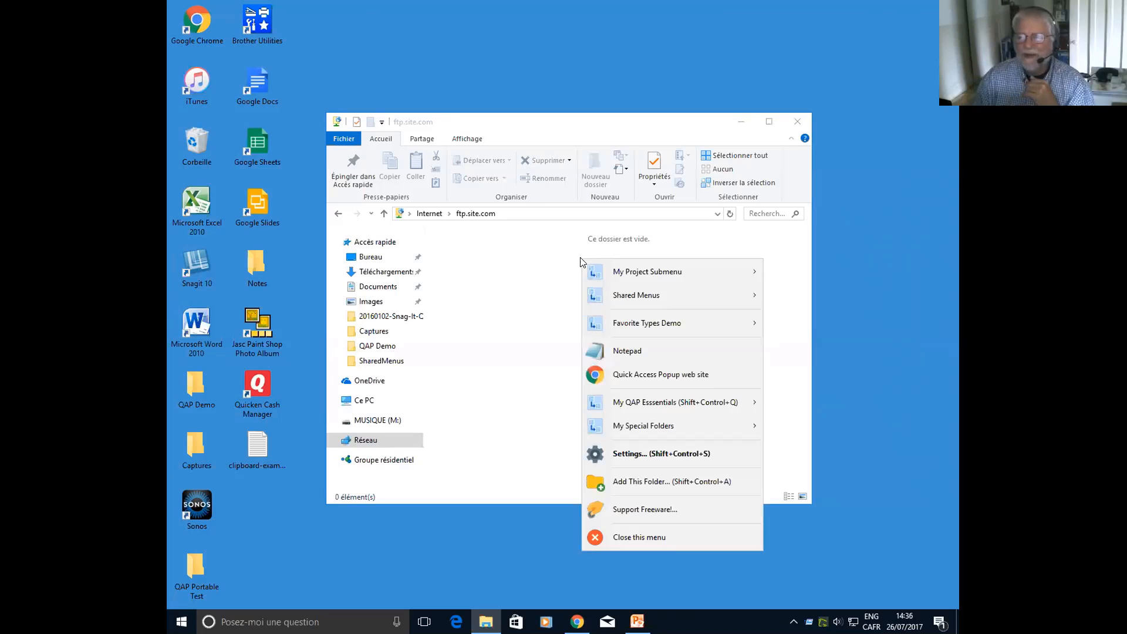
{"action": "mouse_move", "coordinate": [660, 323]}
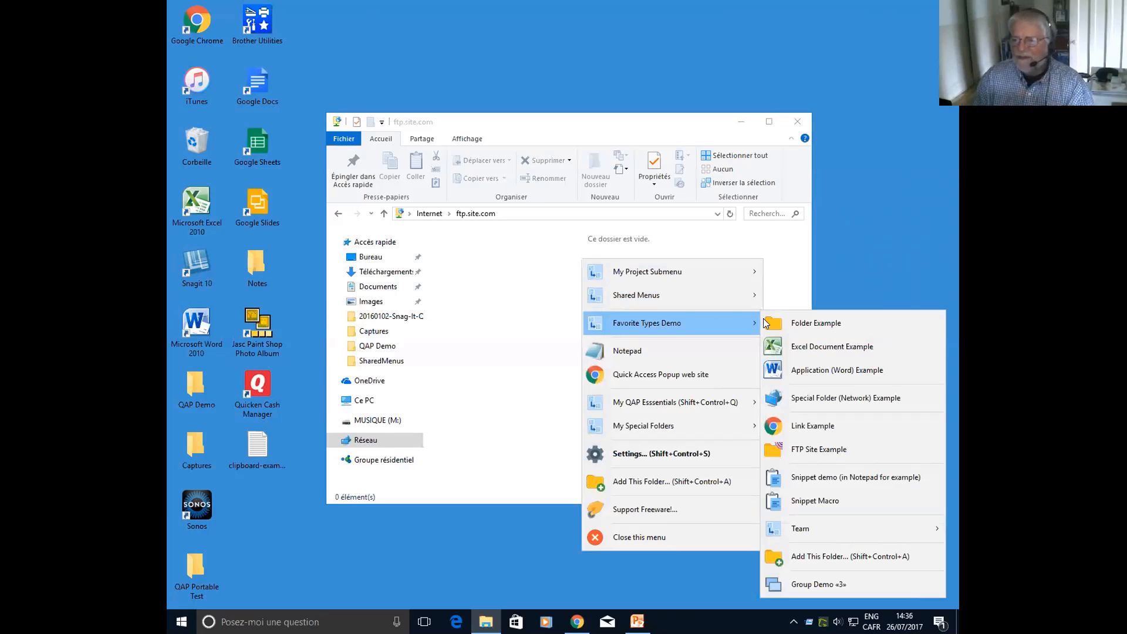
{"action": "mouse_move", "coordinate": [809, 530]}
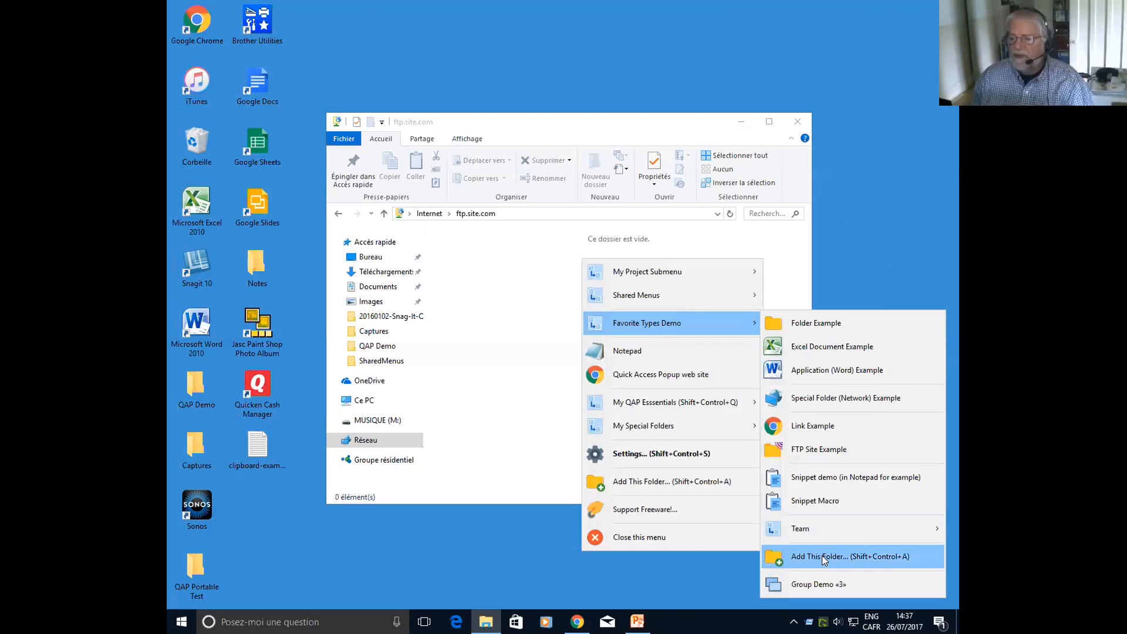
{"action": "left_click", "coordinate": [529, 347]}
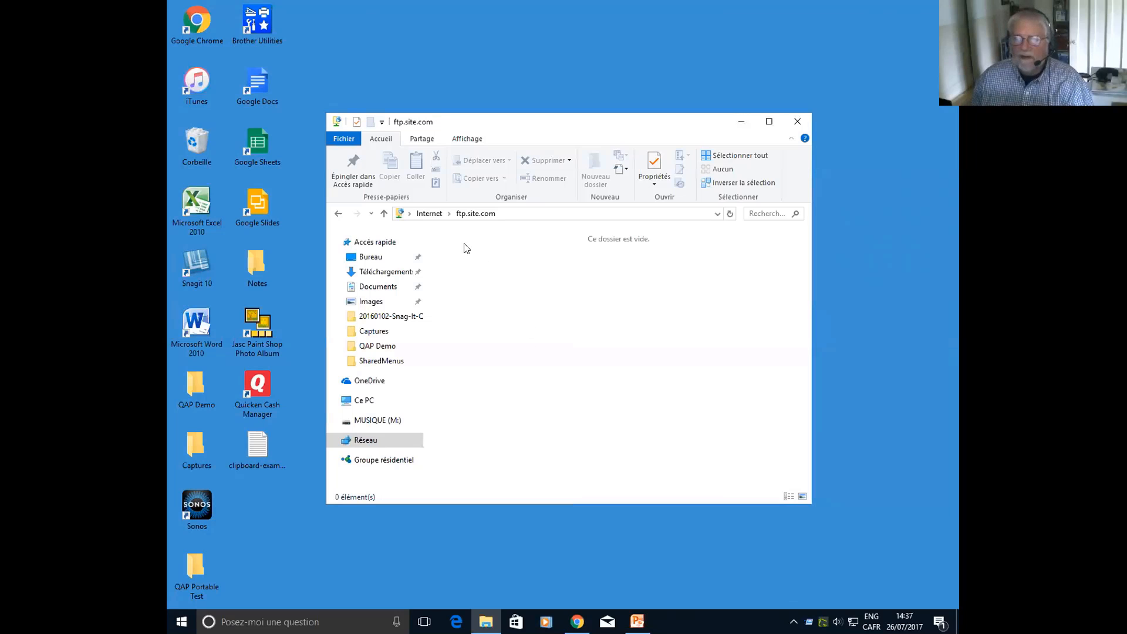
Browse the MUSIQUE (M:) drive in Explorer to the iTunesMusic-Bureau\iTunes Media\Music folder
{"action": "left_click", "coordinate": [366, 423]}
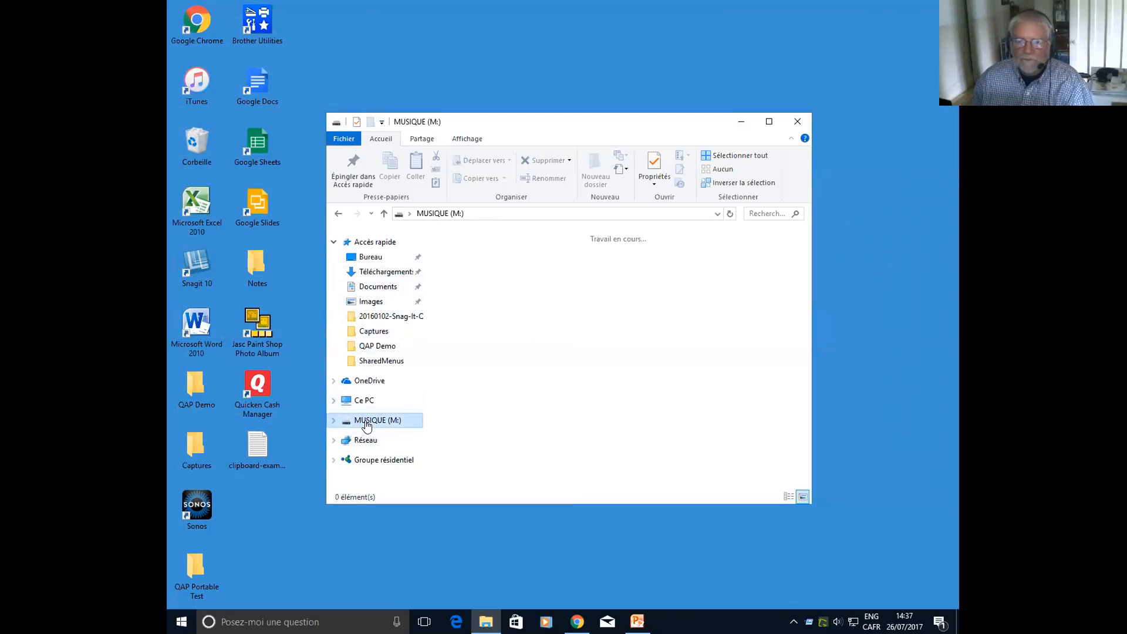
{"action": "left_click", "coordinate": [479, 276]}
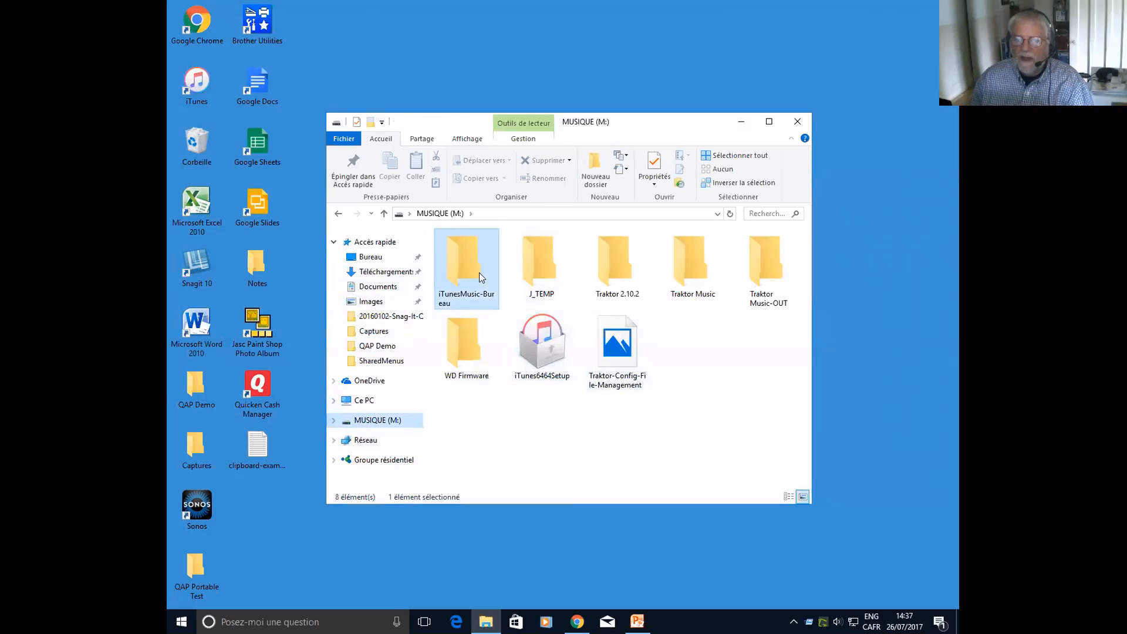
{"action": "double_click", "coordinate": [479, 273]}
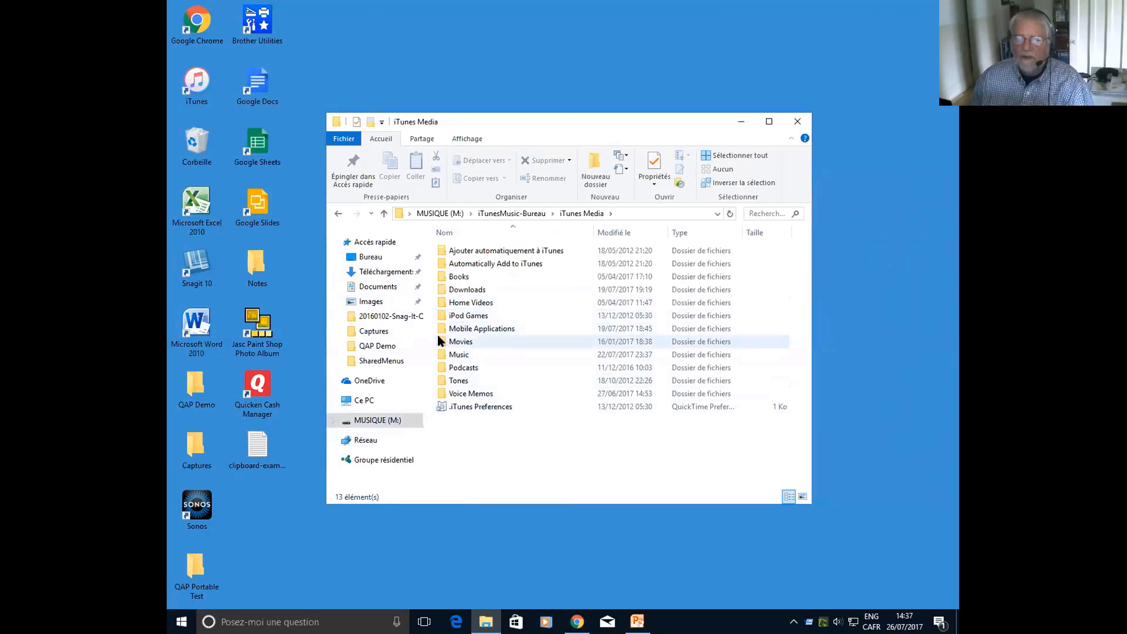
{"action": "double_click", "coordinate": [455, 354]}
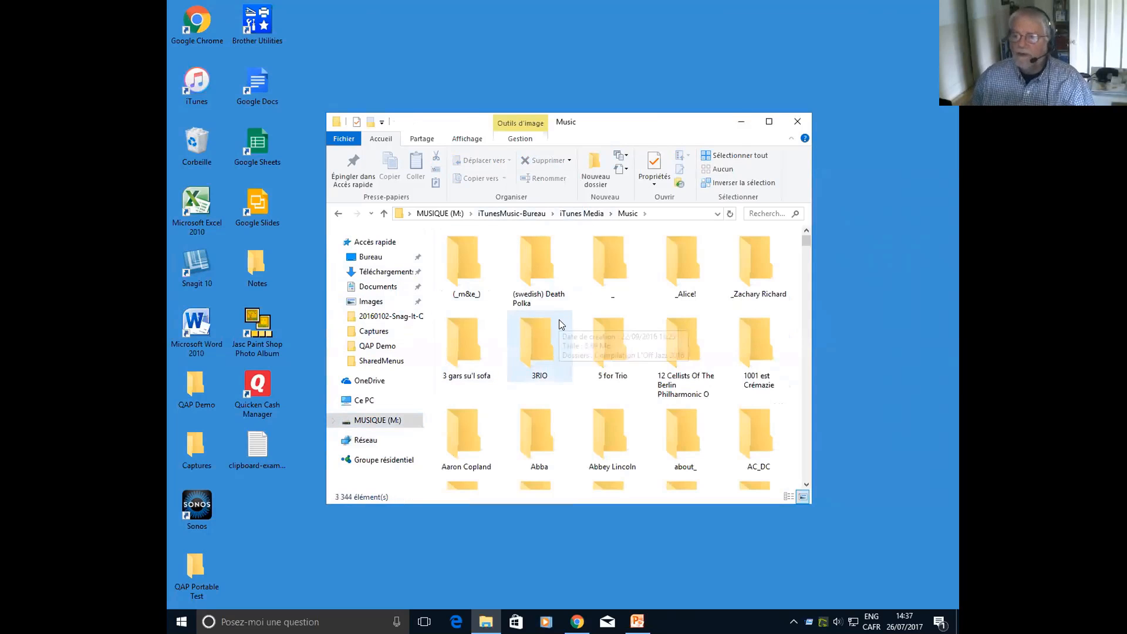
Start adding the current Music folder as a favorite and set its short menu name to "My iTunes Music"
{"action": "middle_click", "coordinate": [559, 319]}
{"action": "left_click", "coordinate": [618, 250]}
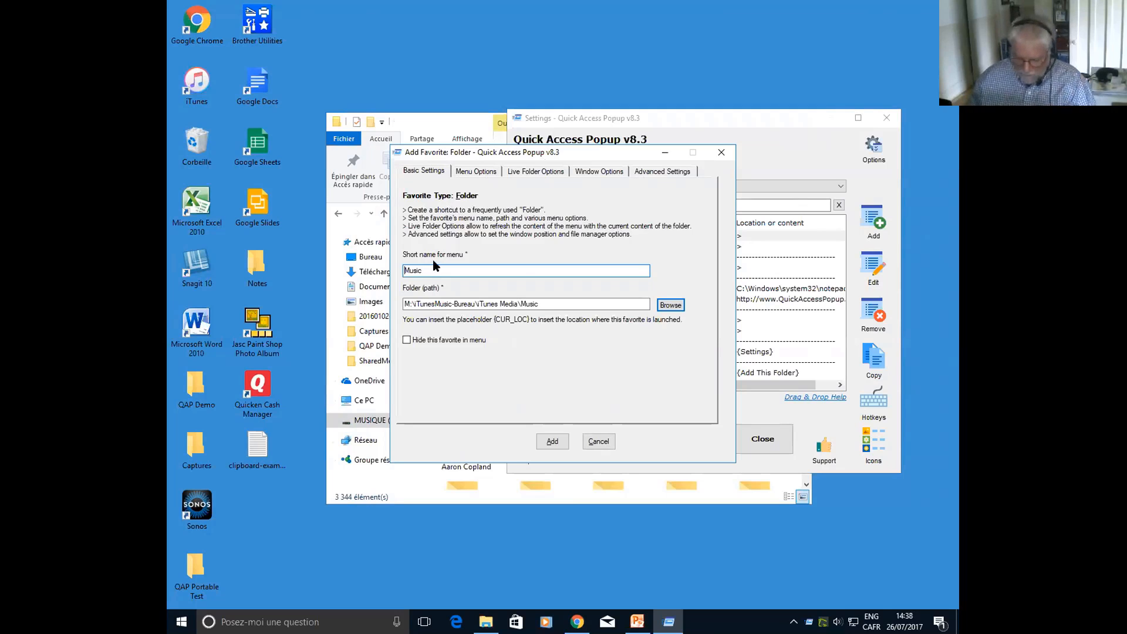
{"action": "key", "text": "Home"}
{"action": "type", "text": "My iuTunes"}
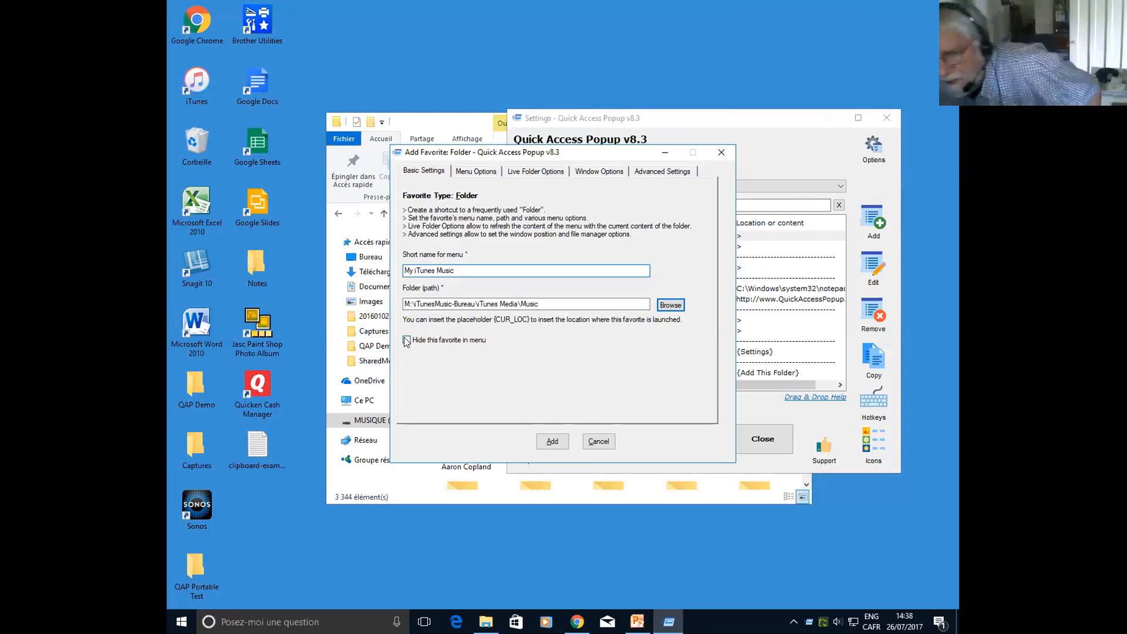
Set the new favorite's parent menu to Main > Favorite Types Demo and insert it before the Team item
{"action": "left_click", "coordinate": [476, 173]}
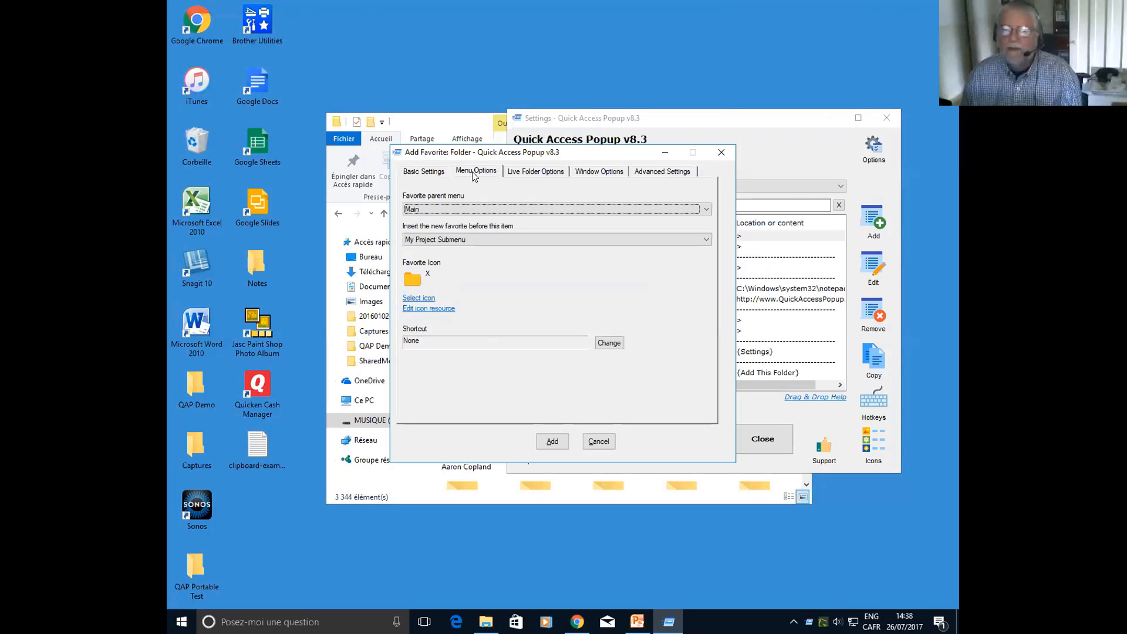
{"action": "left_click", "coordinate": [459, 210]}
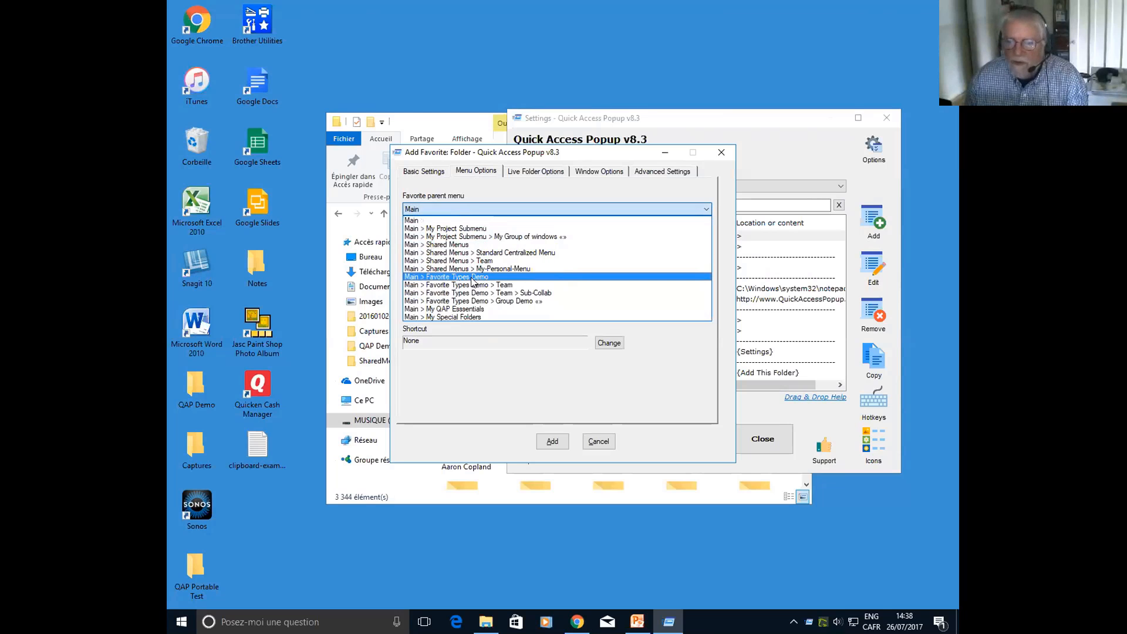
{"action": "left_click", "coordinate": [459, 278]}
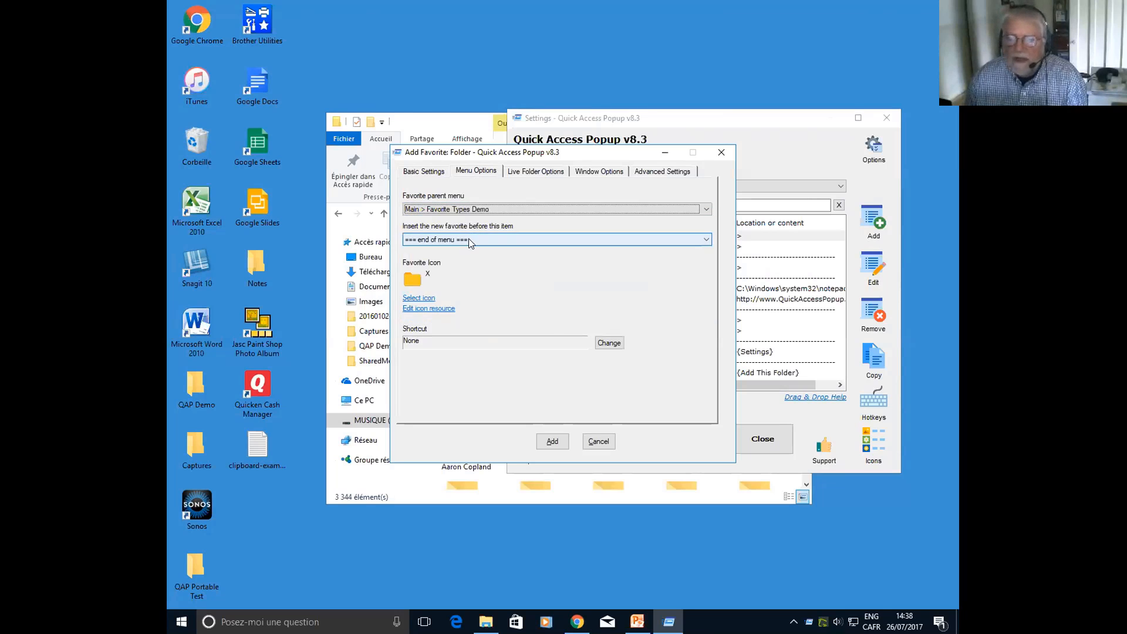
{"action": "left_click", "coordinate": [470, 241]}
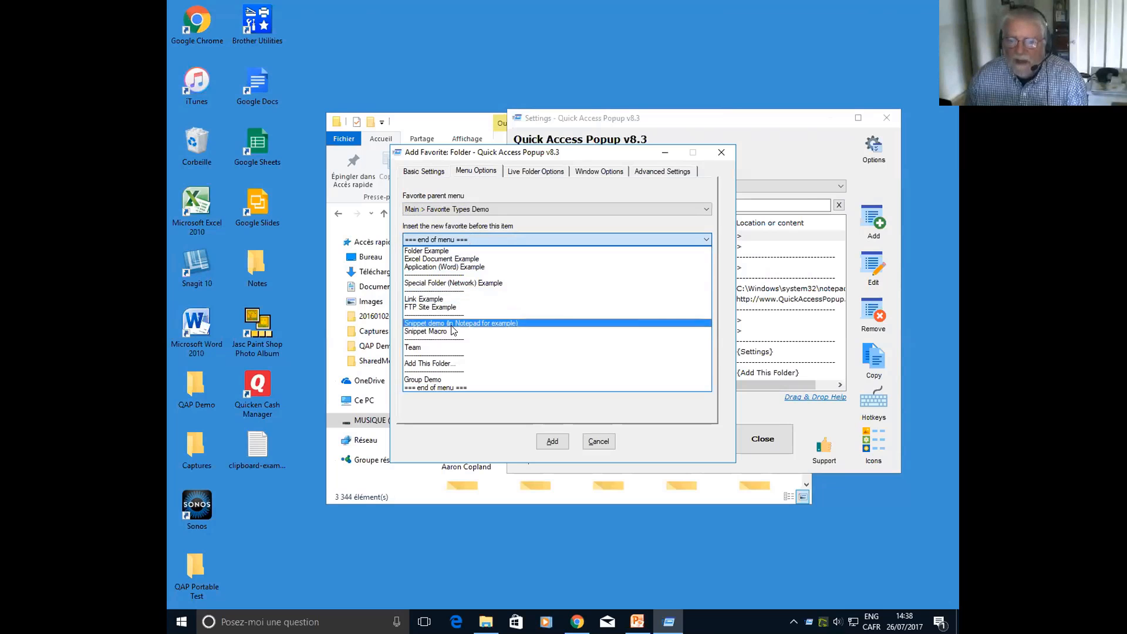
{"action": "left_click", "coordinate": [453, 347]}
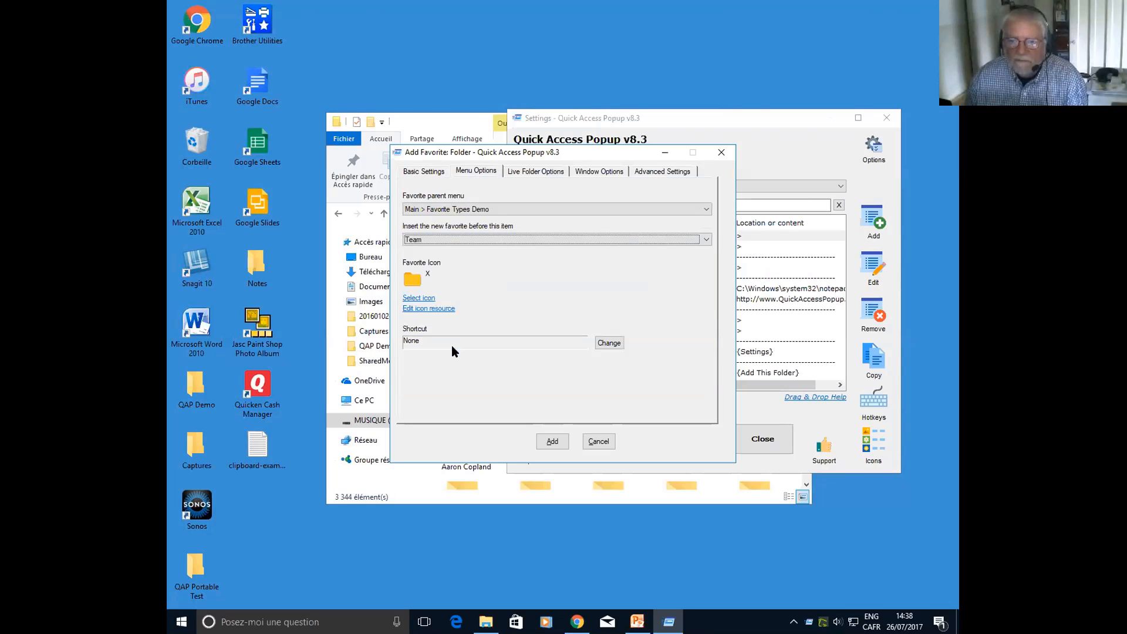
{"action": "left_click", "coordinate": [429, 237]}
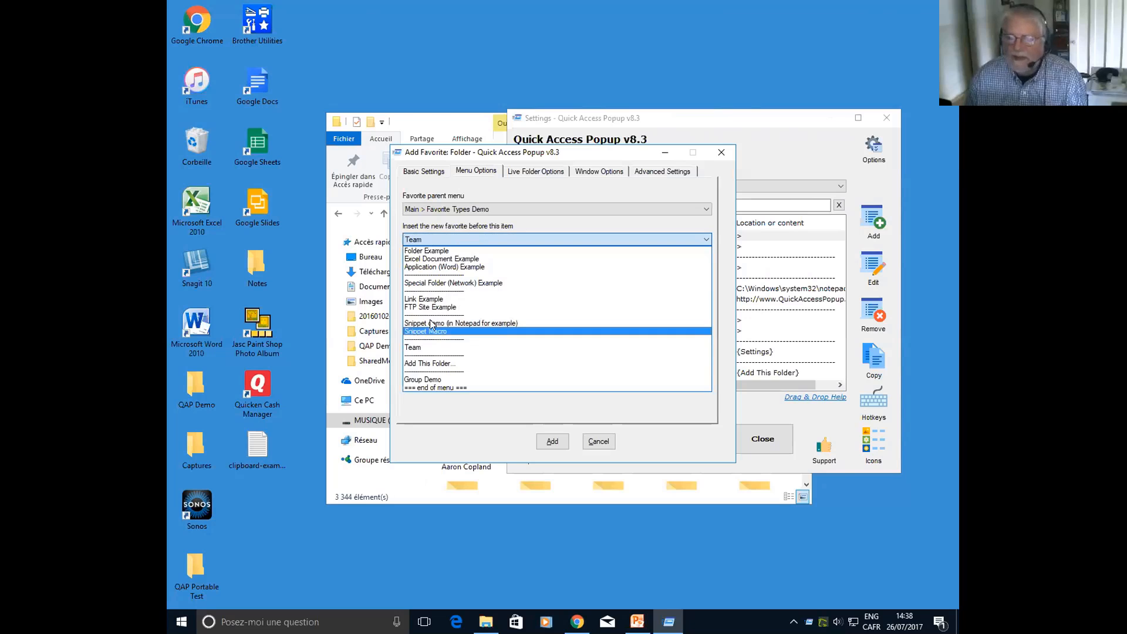
{"action": "left_click", "coordinate": [419, 347]}
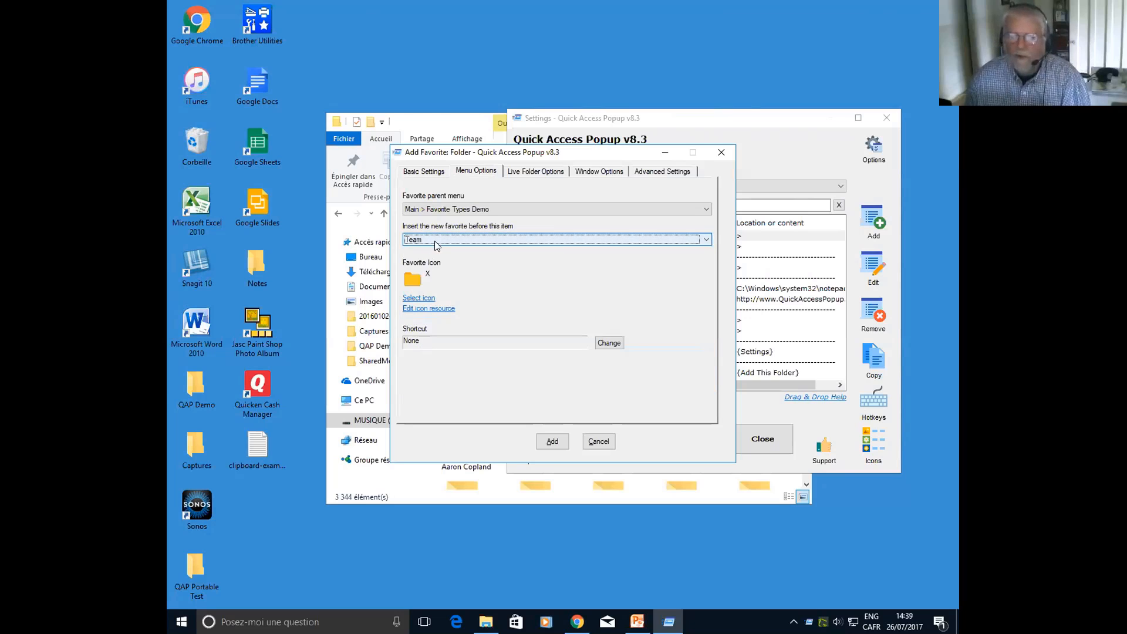
Set the new favorite's icon to the blue disc from the JLicons.dll icon list
{"action": "left_click", "coordinate": [420, 277]}
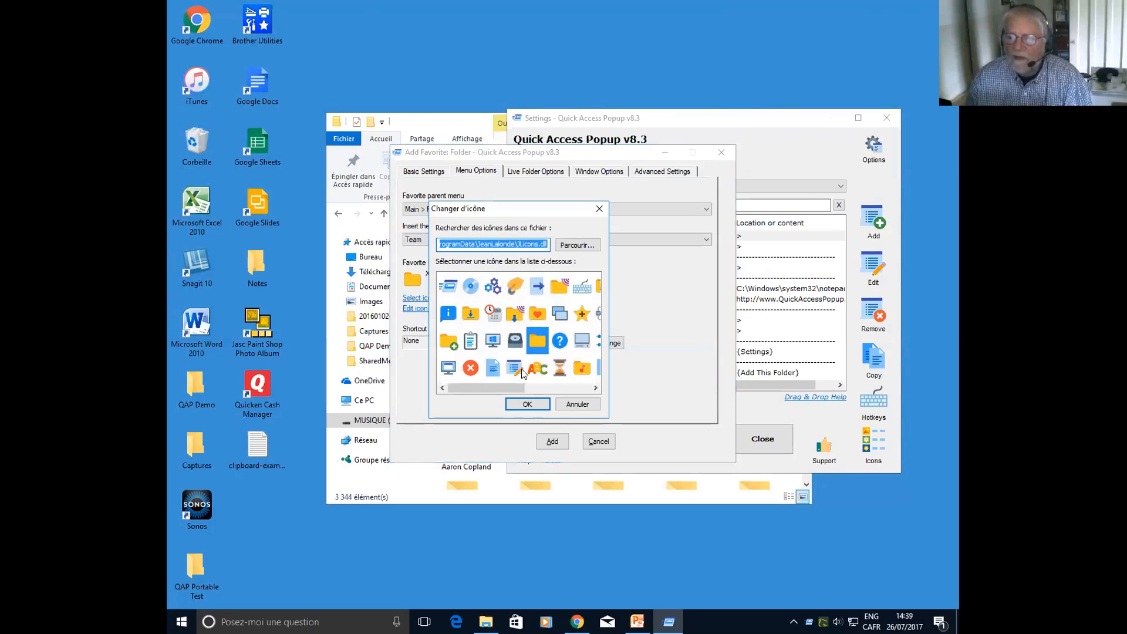
{"action": "left_click", "coordinate": [470, 286]}
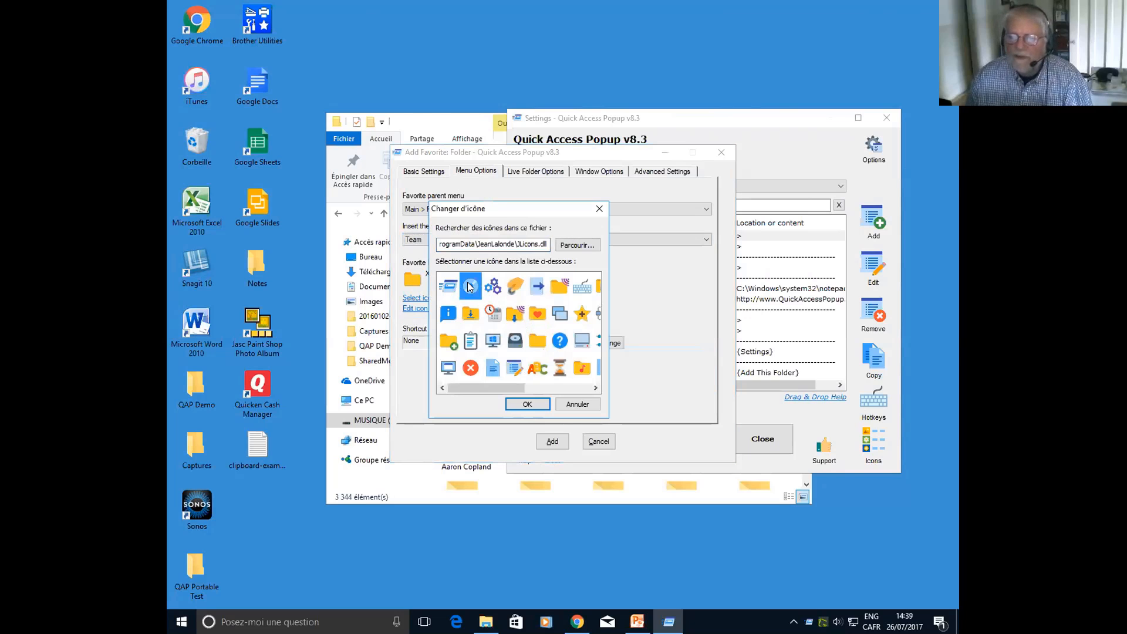
{"action": "left_click", "coordinate": [524, 408]}
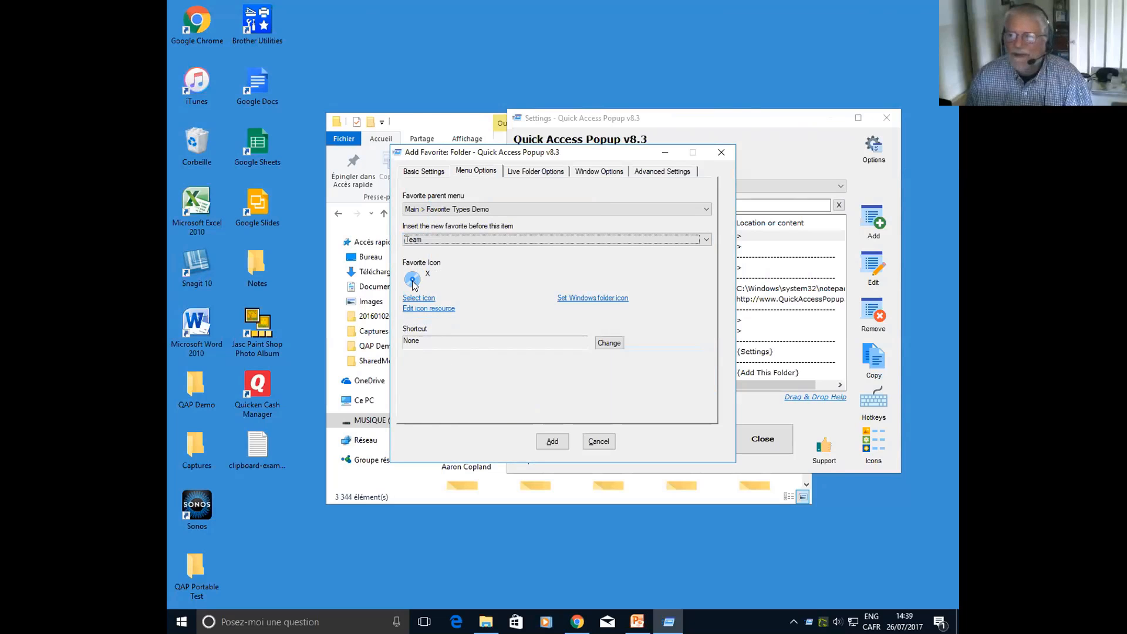
Enable Live Folder for the new favorite with 3 subfolder levels included in its menu
{"action": "left_click", "coordinate": [530, 172]}
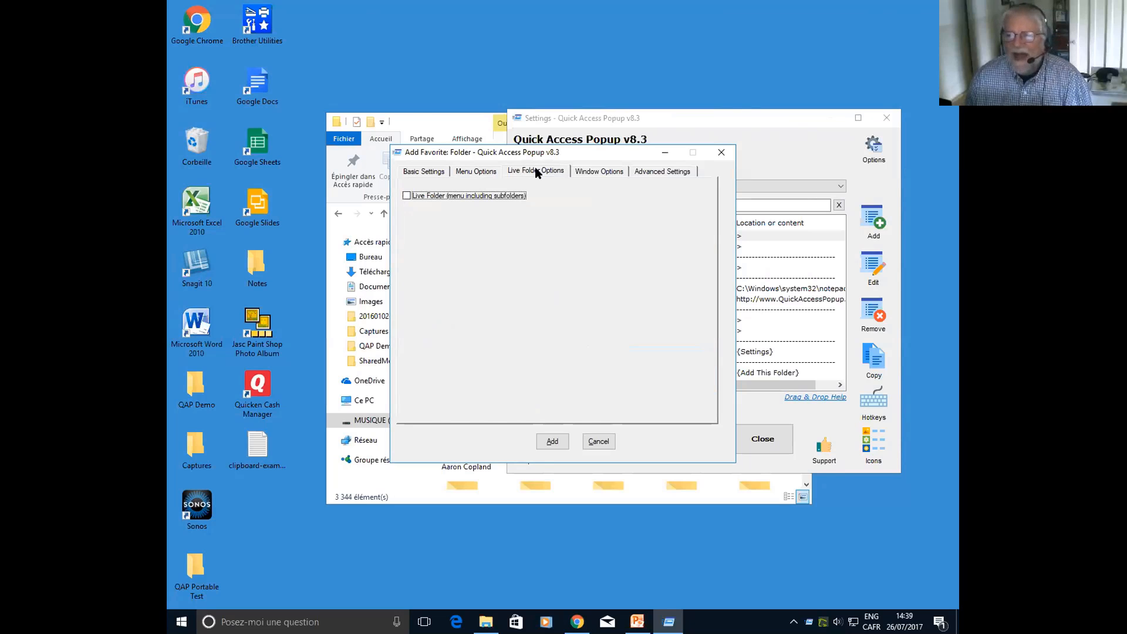
{"action": "left_click", "coordinate": [407, 196]}
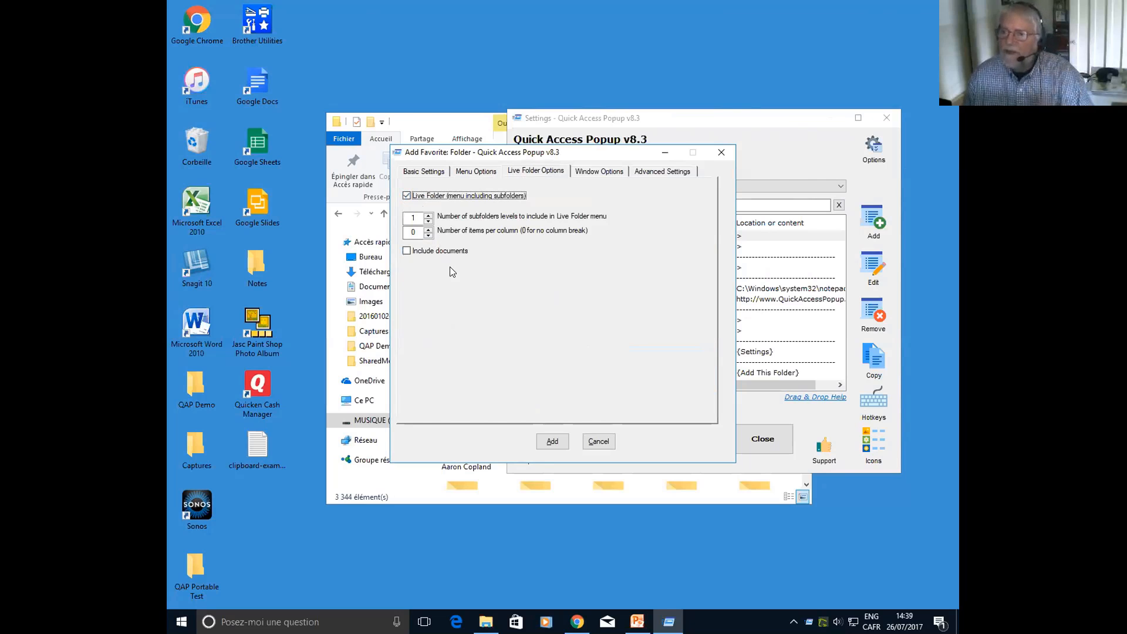
{"action": "left_click", "coordinate": [428, 216]}
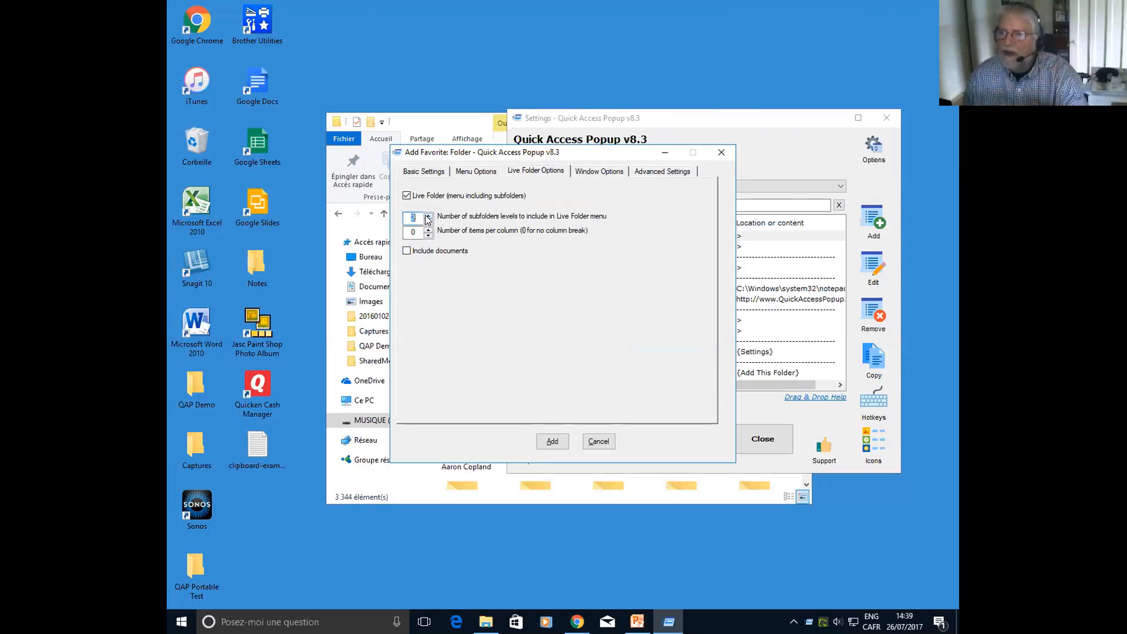
{"action": "left_click", "coordinate": [427, 215]}
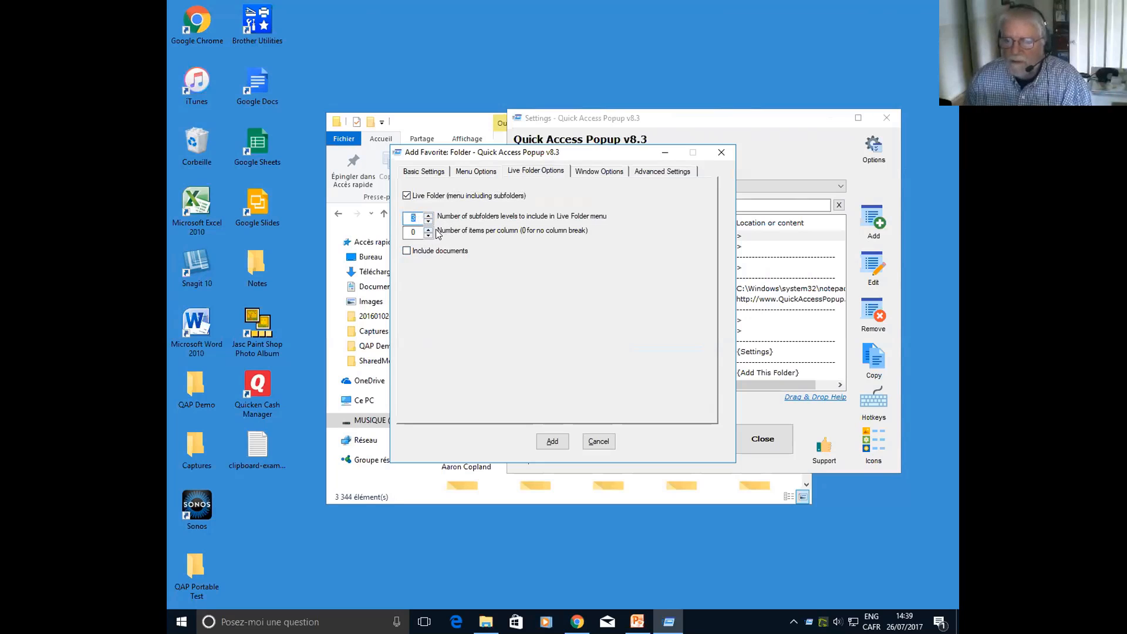
Try including only docx and xlsx documents in the Live Folder menu, and turn Live Folder off again
{"action": "left_click", "coordinate": [406, 251]}
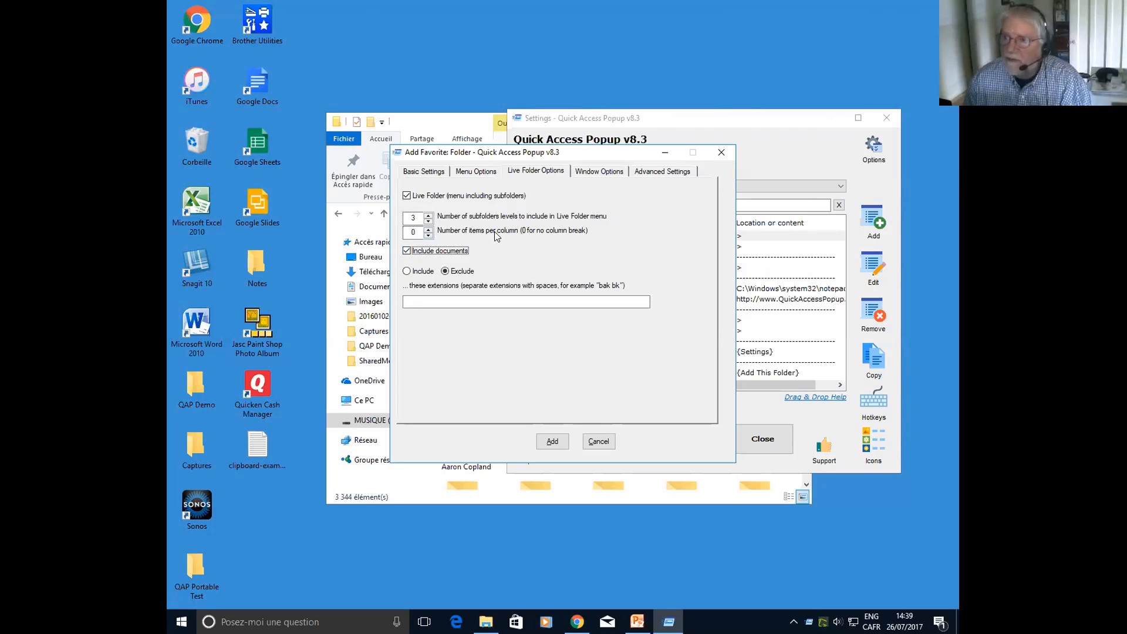
{"action": "left_click", "coordinate": [406, 271]}
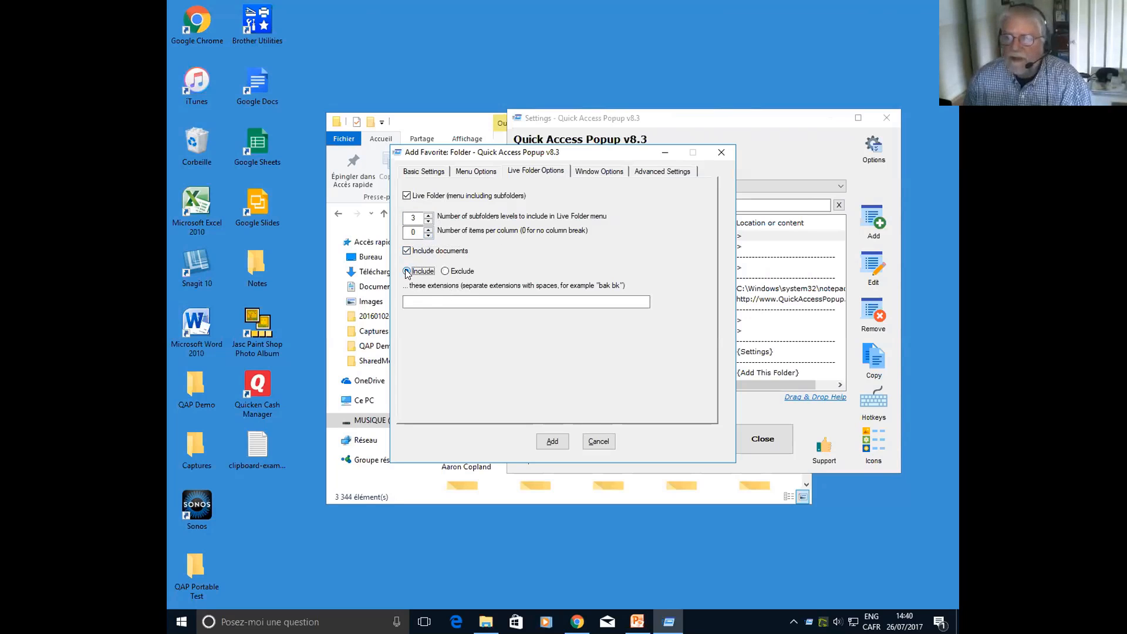
{"action": "left_click", "coordinate": [416, 301]}
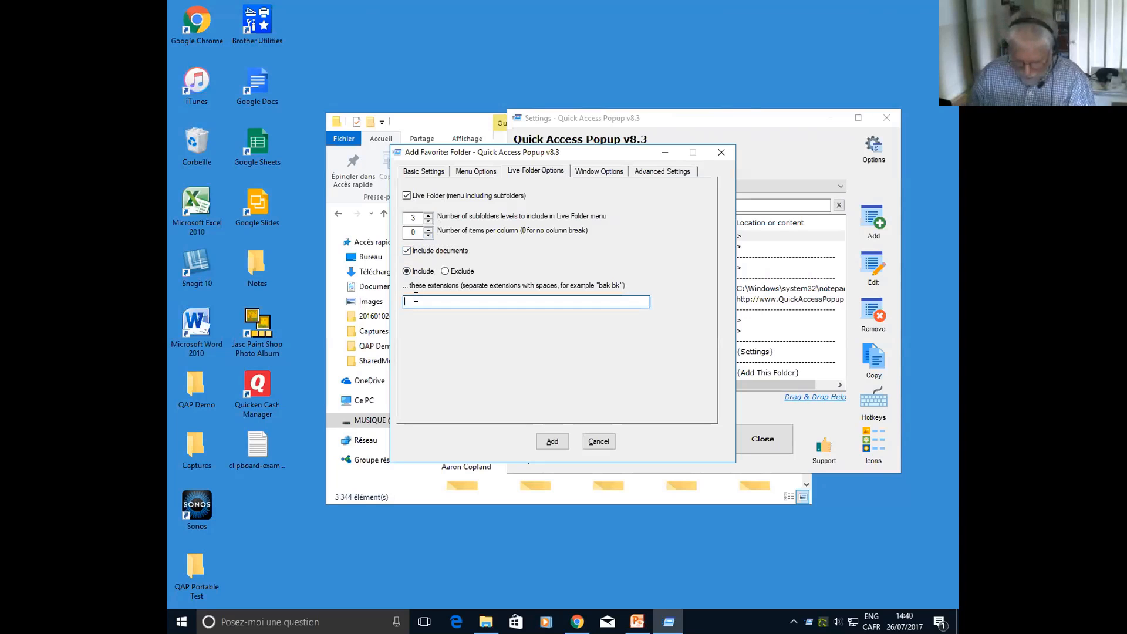
{"action": "type", "text": "do"}
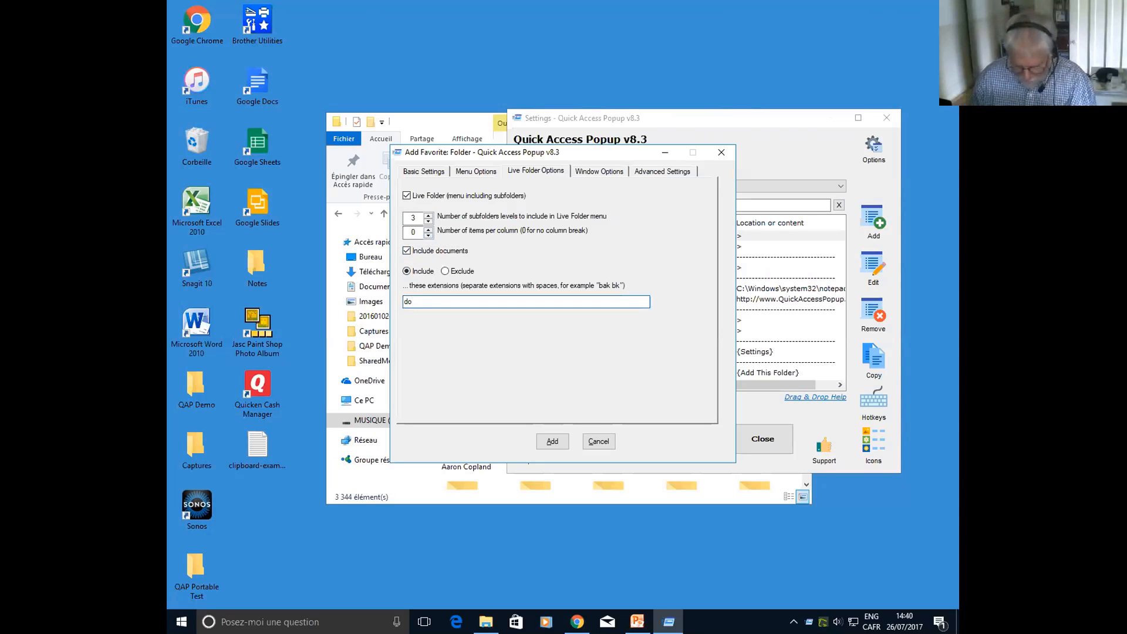
{"action": "type", "text": "cx xlsx"}
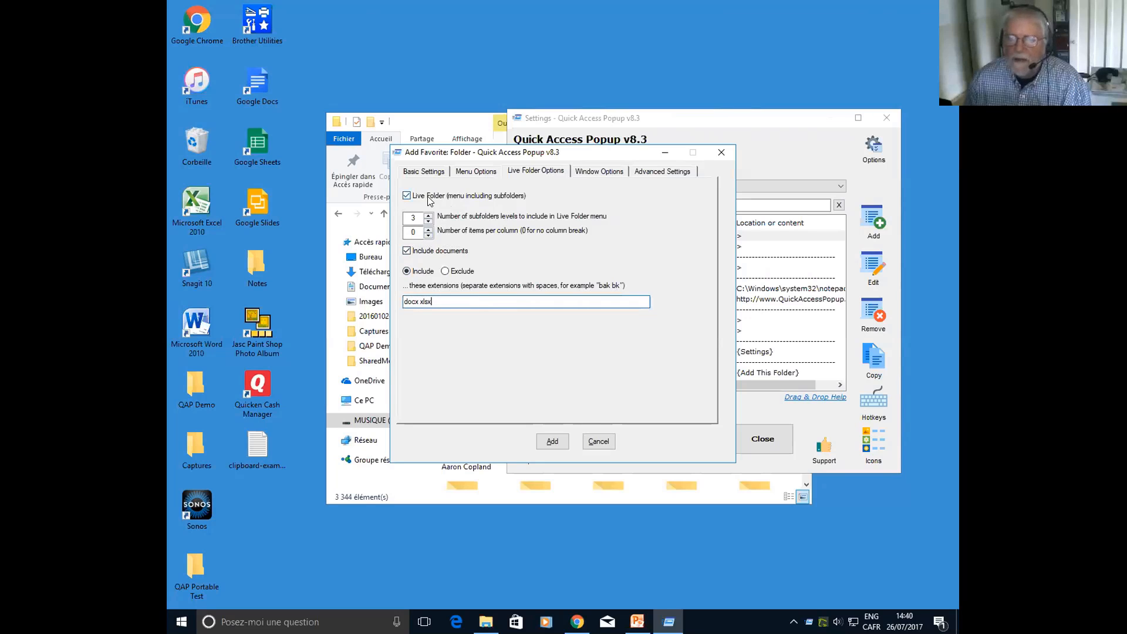
{"action": "left_click", "coordinate": [406, 196]}
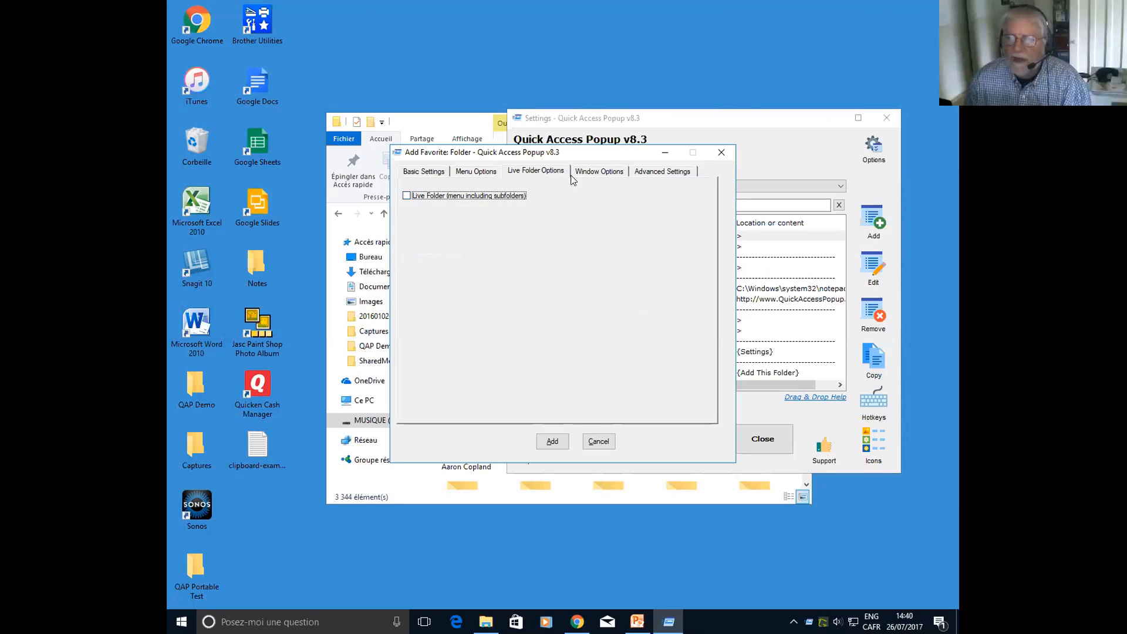
Replace the favorite's default window position with Left 10, Top 10, Width 500 and Height 300
{"action": "left_click", "coordinate": [605, 171]}
{"action": "left_click", "coordinate": [406, 196]}
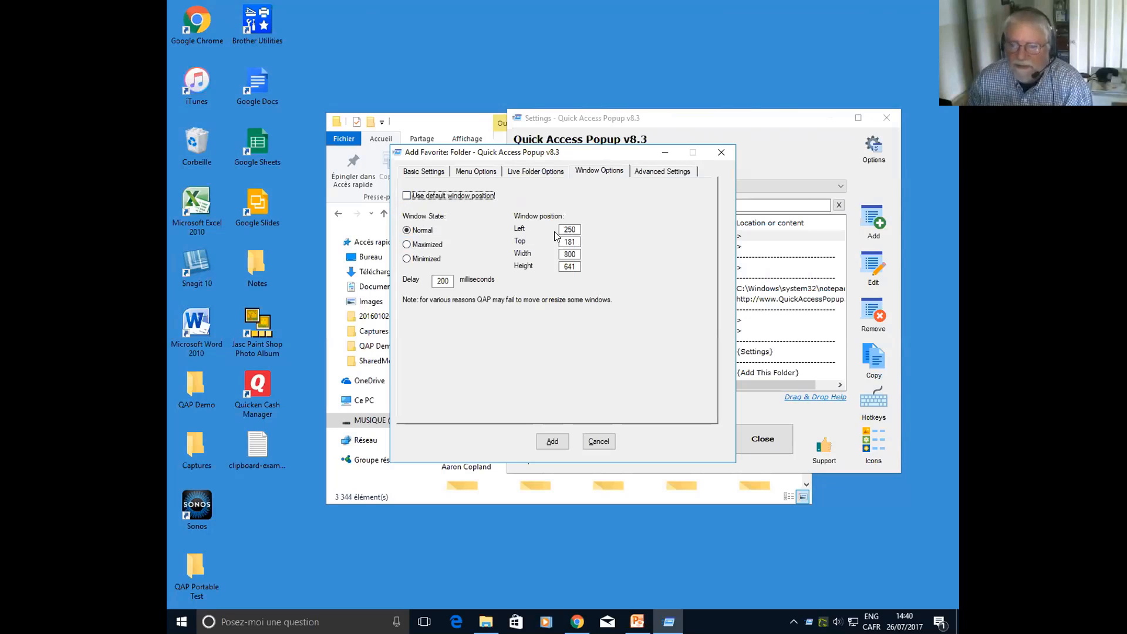
{"action": "left_click_drag", "start_coordinate": [574, 230], "coordinate": [539, 227]}
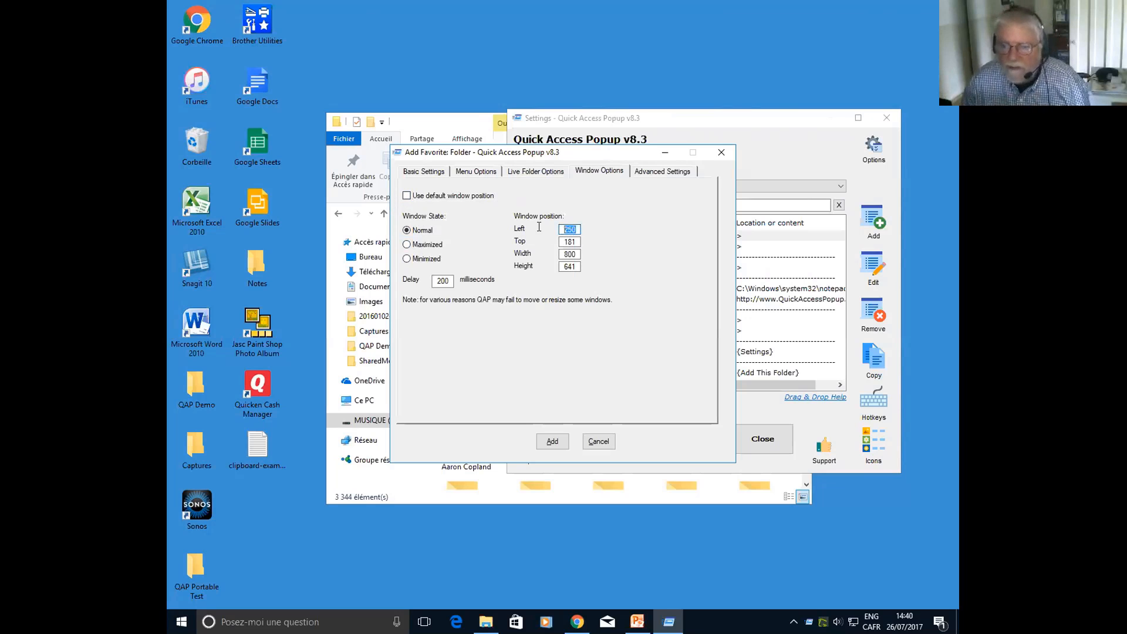
{"action": "type", "text": "10"}
{"action": "key", "text": "Tab"}
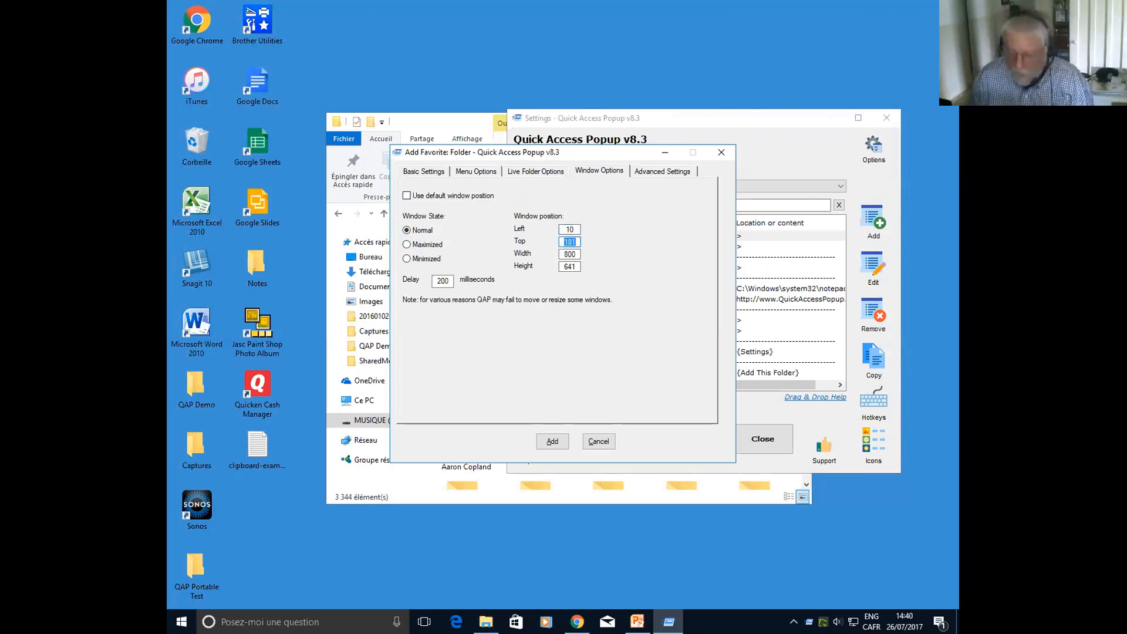
{"action": "type", "text": "10"}
{"action": "key", "text": "Tab"}
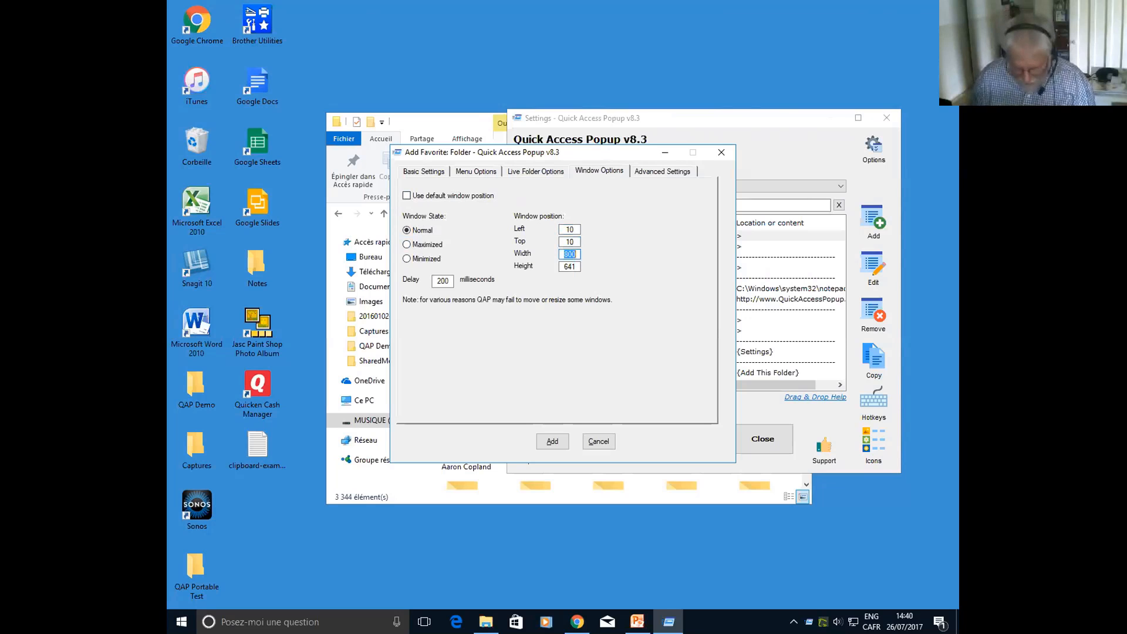
{"action": "type", "text": "500"}
{"action": "key", "text": "Tab"}
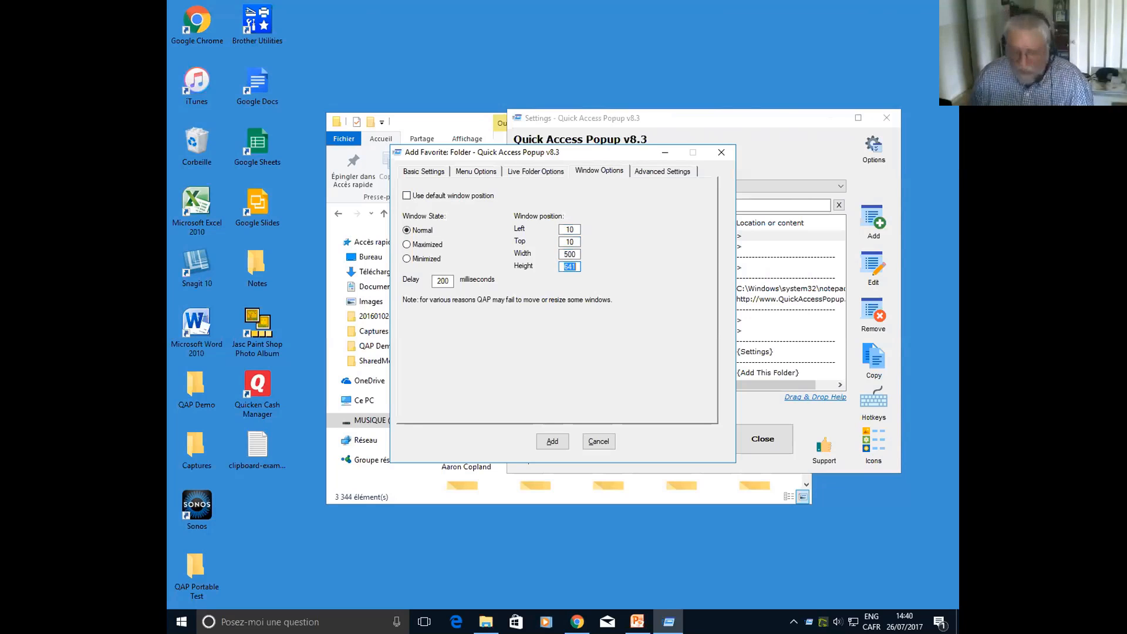
{"action": "type", "text": "300"}
{"action": "key", "text": "Tab"}
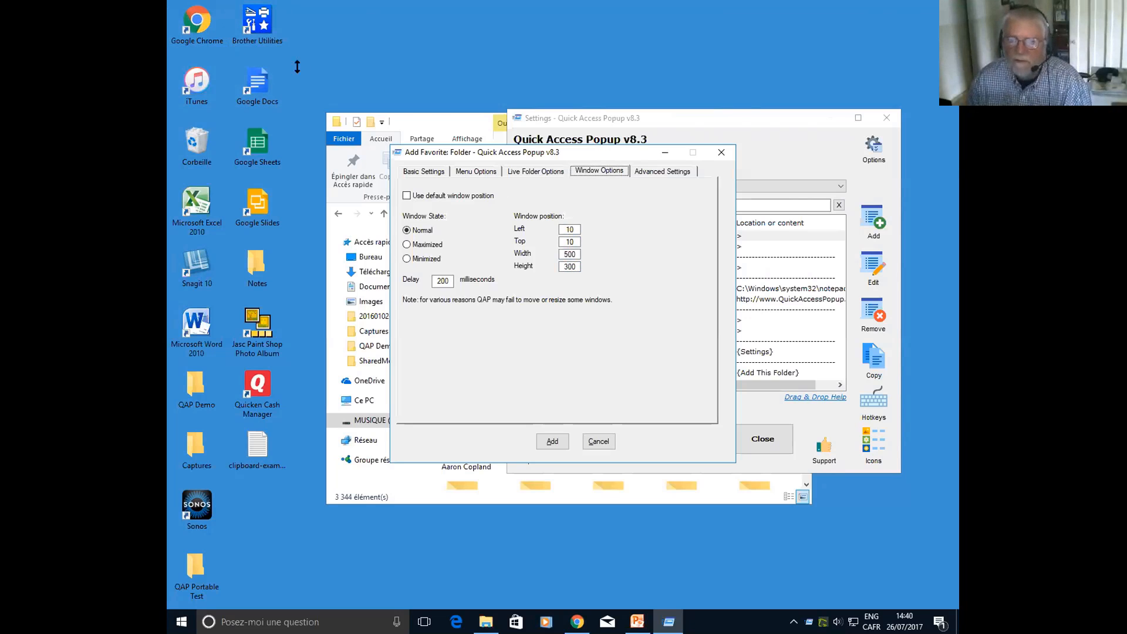
Review the favorite's launch application, parameters, short name and folder path, and add the favorite
{"action": "left_click", "coordinate": [650, 173]}
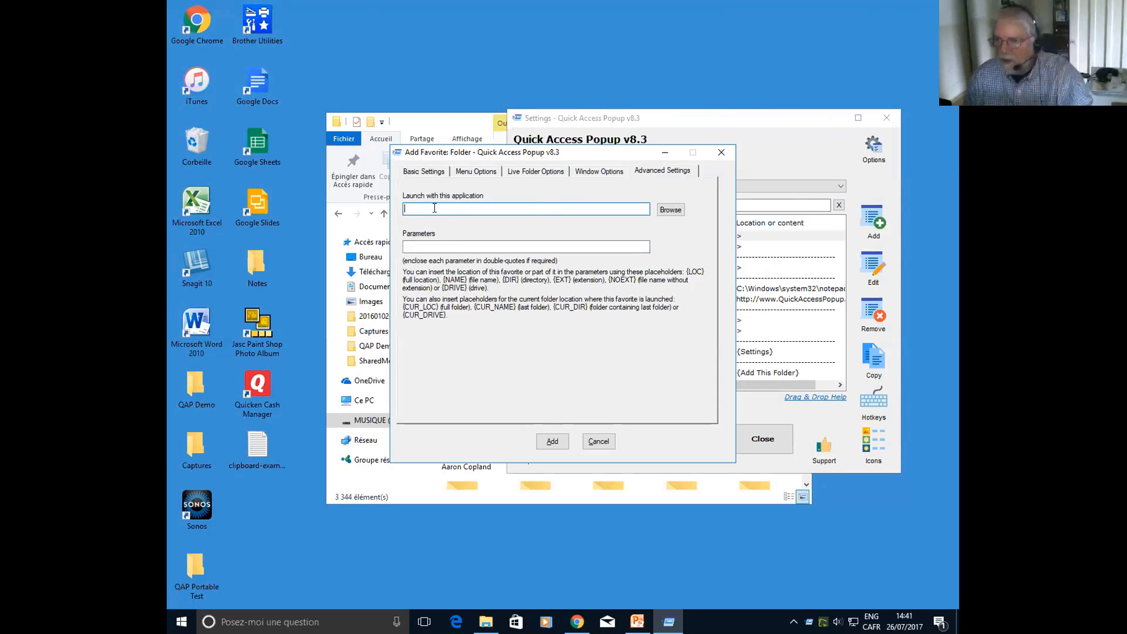
{"action": "left_click", "coordinate": [432, 246]}
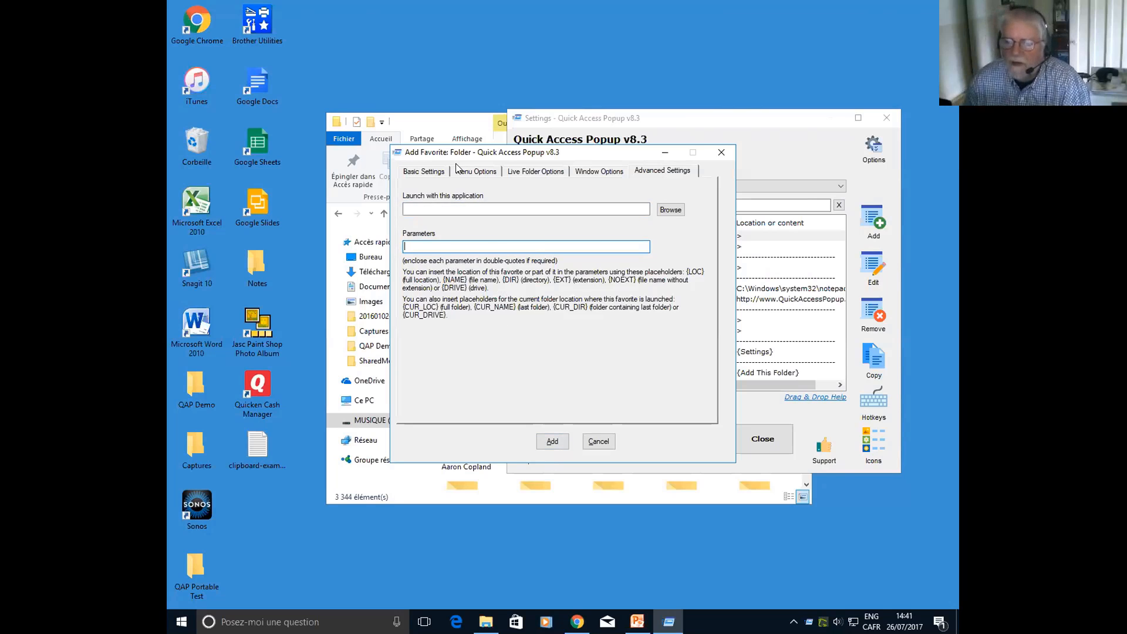
{"action": "left_click", "coordinate": [424, 171]}
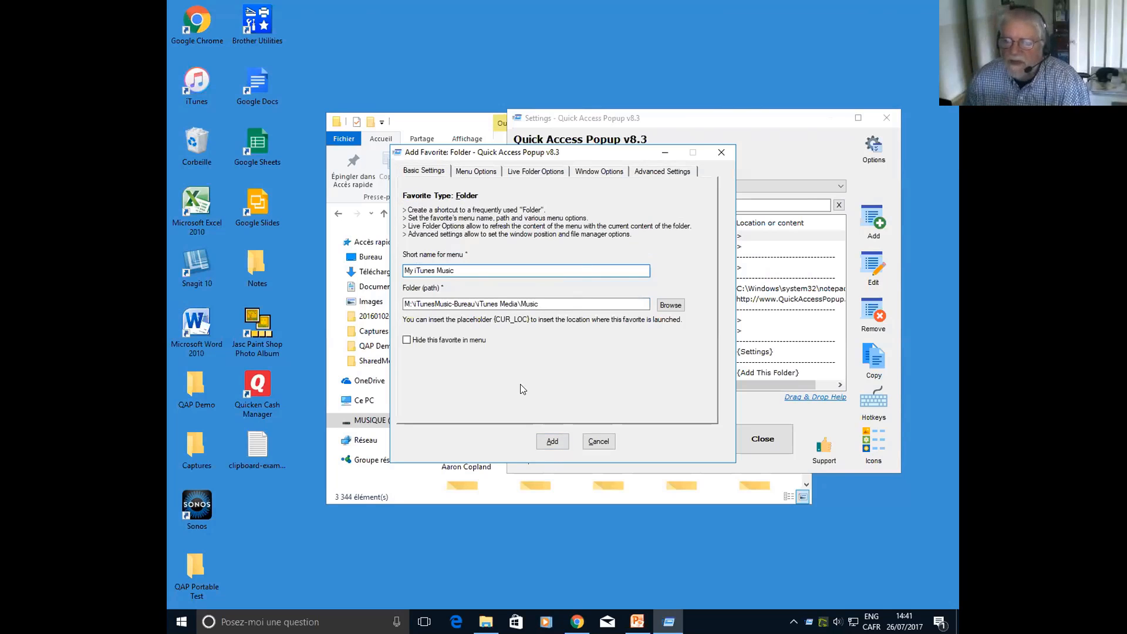
{"action": "left_click", "coordinate": [553, 444]}
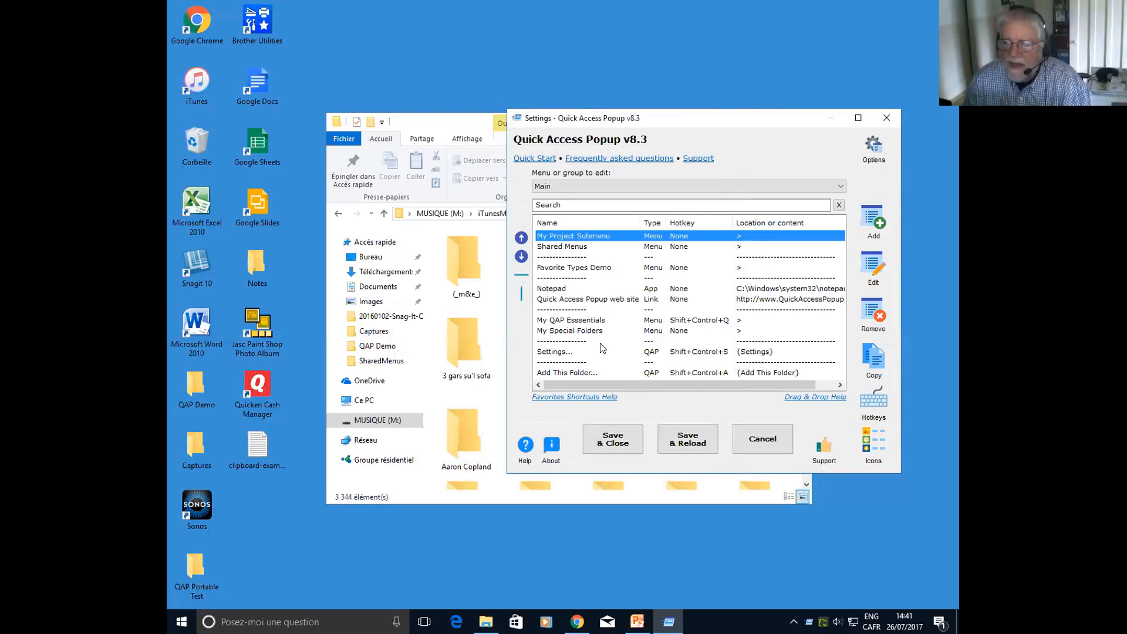
In the Favorite Types Demo menu, insert a separator line before Team and a column break before My iTunes Music
{"action": "double_click", "coordinate": [565, 269]}
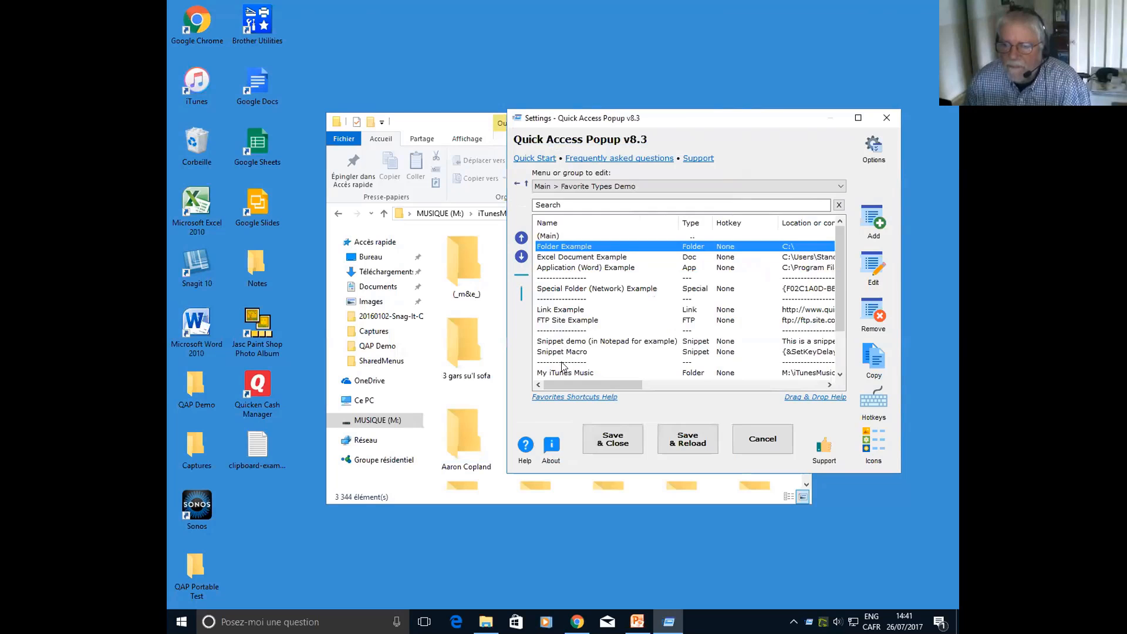
{"action": "scroll", "coordinate": [562, 361], "scroll_direction": "down", "scroll_amount": 2}
{"action": "left_click", "coordinate": [569, 322]}
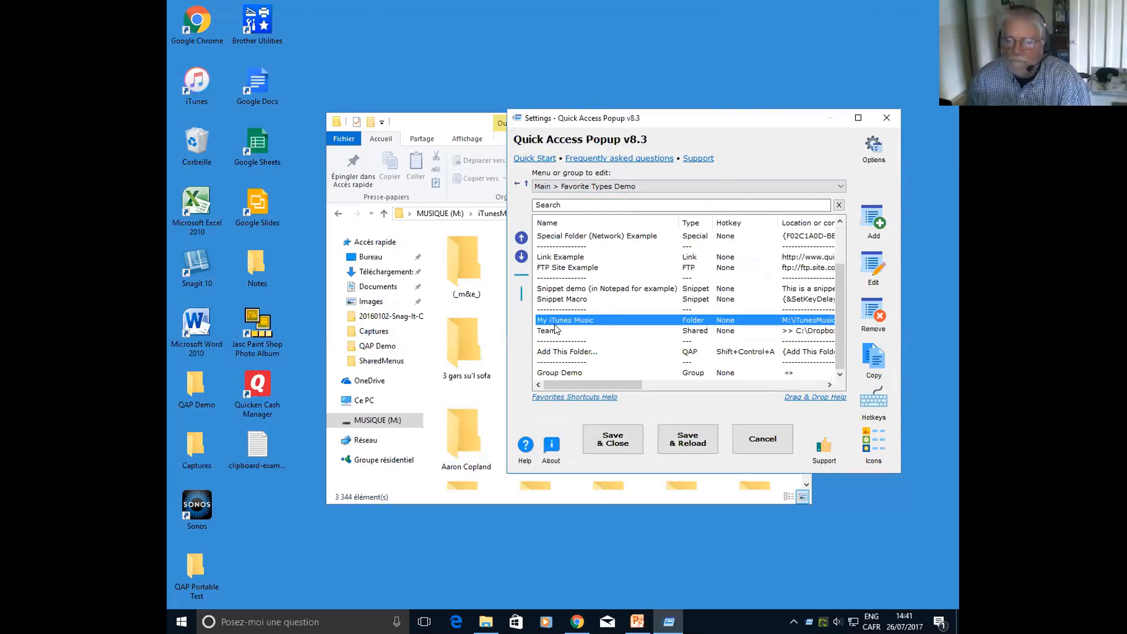
{"action": "left_click", "coordinate": [550, 332]}
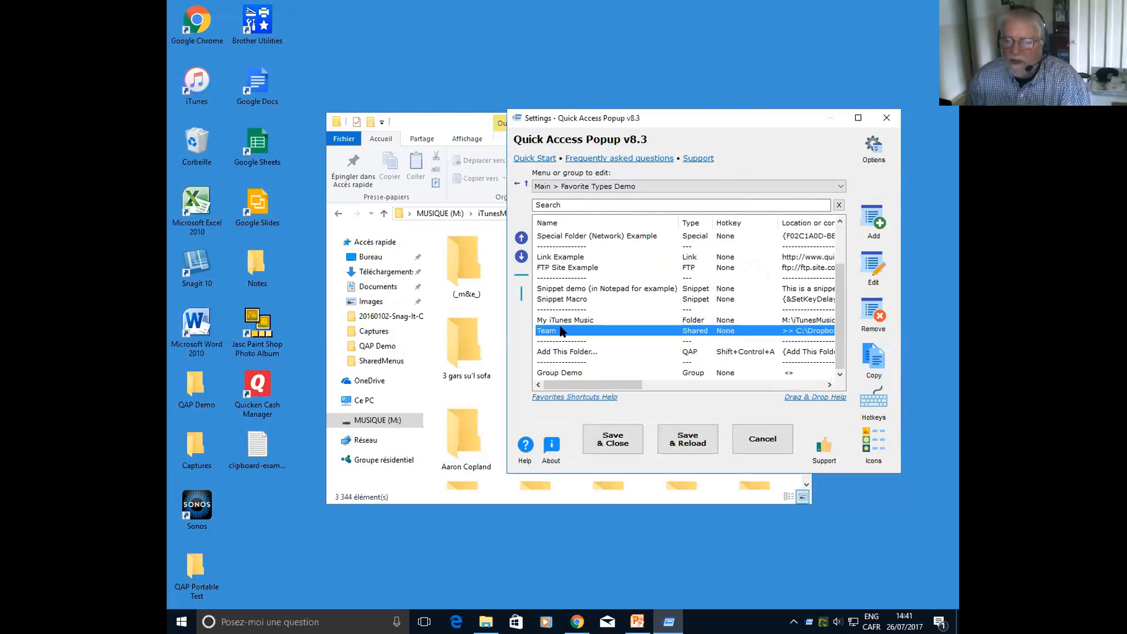
{"action": "left_click", "coordinate": [521, 274]}
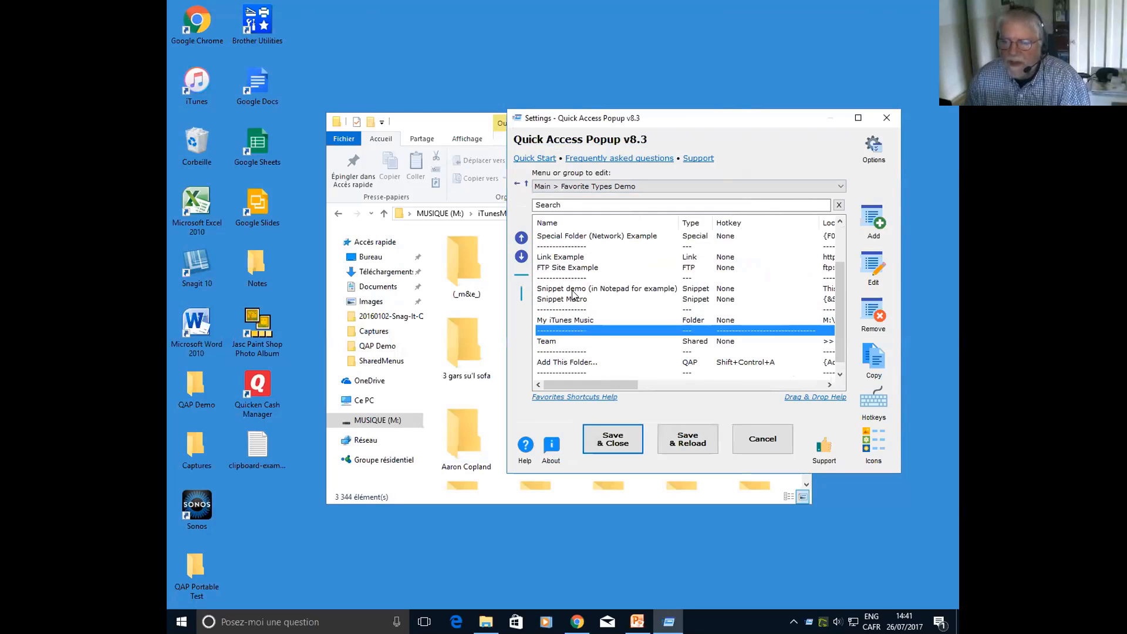
{"action": "left_click", "coordinate": [550, 321]}
{"action": "left_click", "coordinate": [521, 296]}
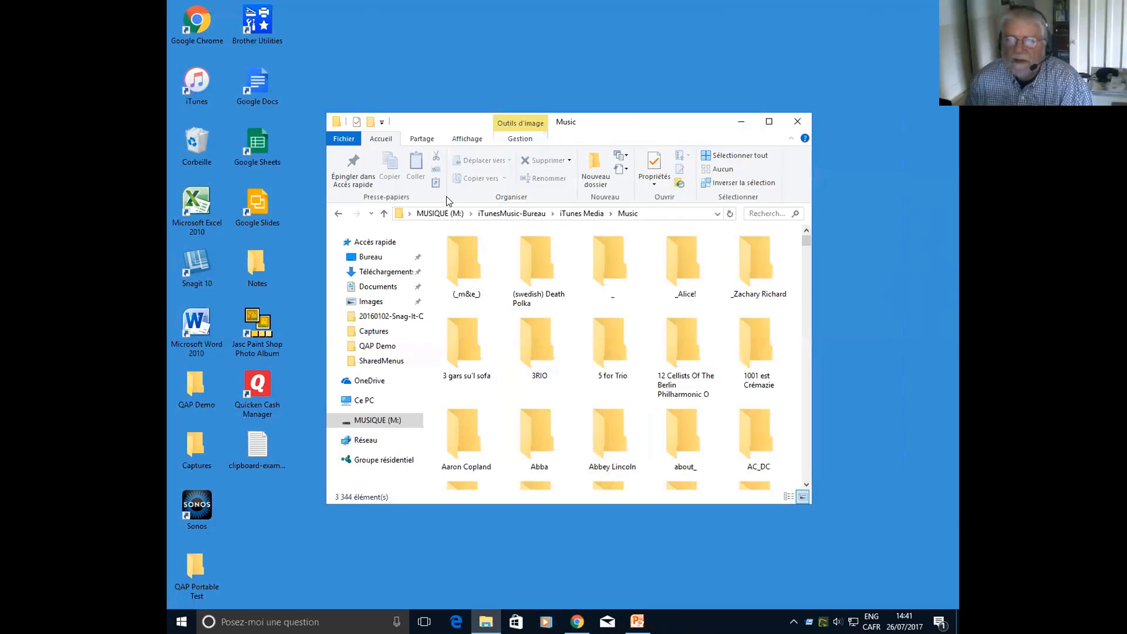
Go to the root of the MUSIQUE (M:) drive in Explorer and launch the My iTunes Music favorite from there
{"action": "left_click", "coordinate": [440, 213]}
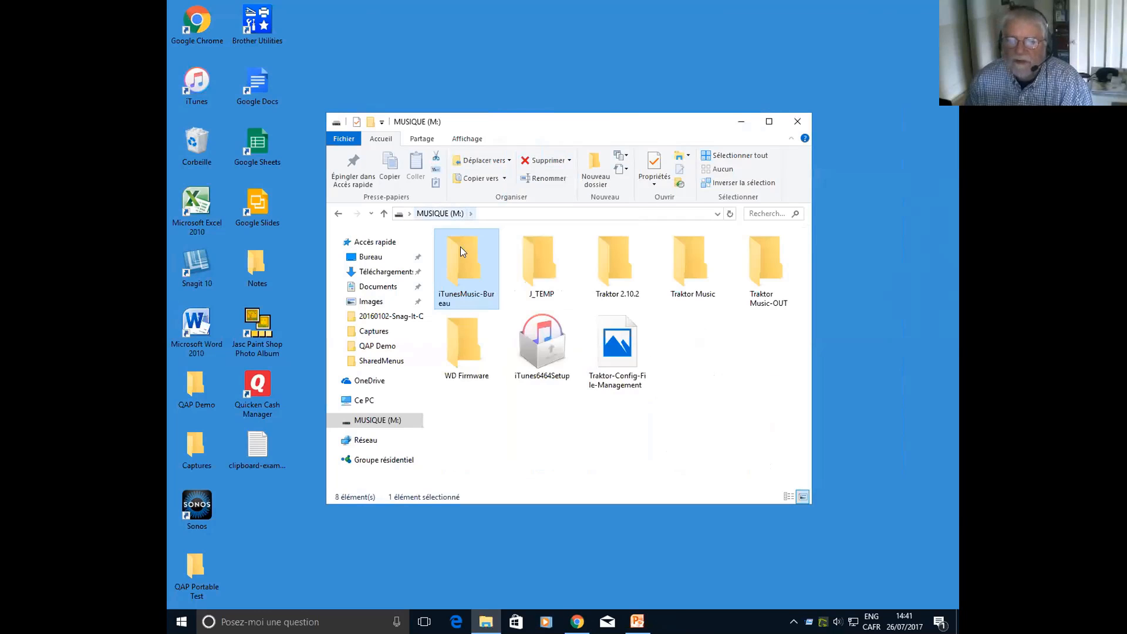
{"action": "middle_click", "coordinate": [519, 284]}
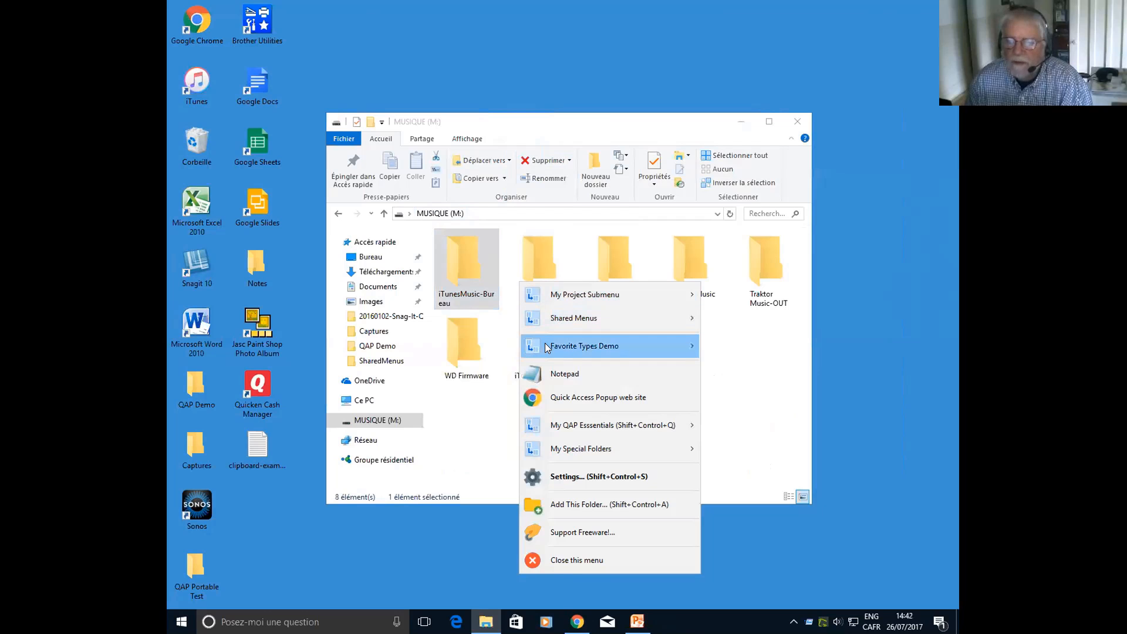
{"action": "mouse_move", "coordinate": [547, 349]}
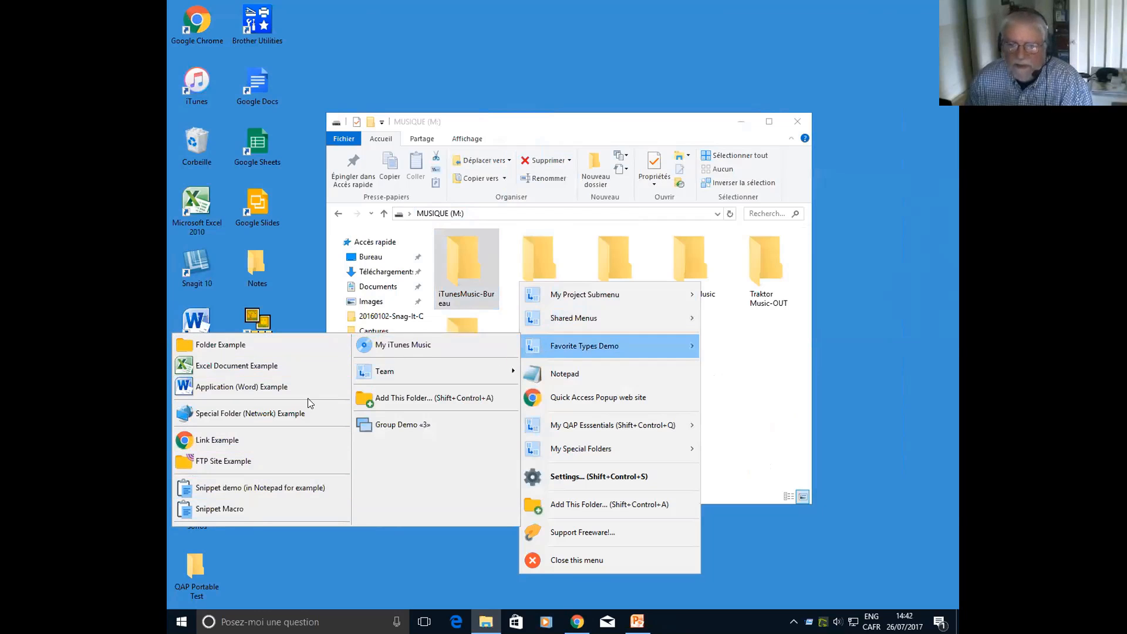
{"action": "left_click", "coordinate": [386, 345]}
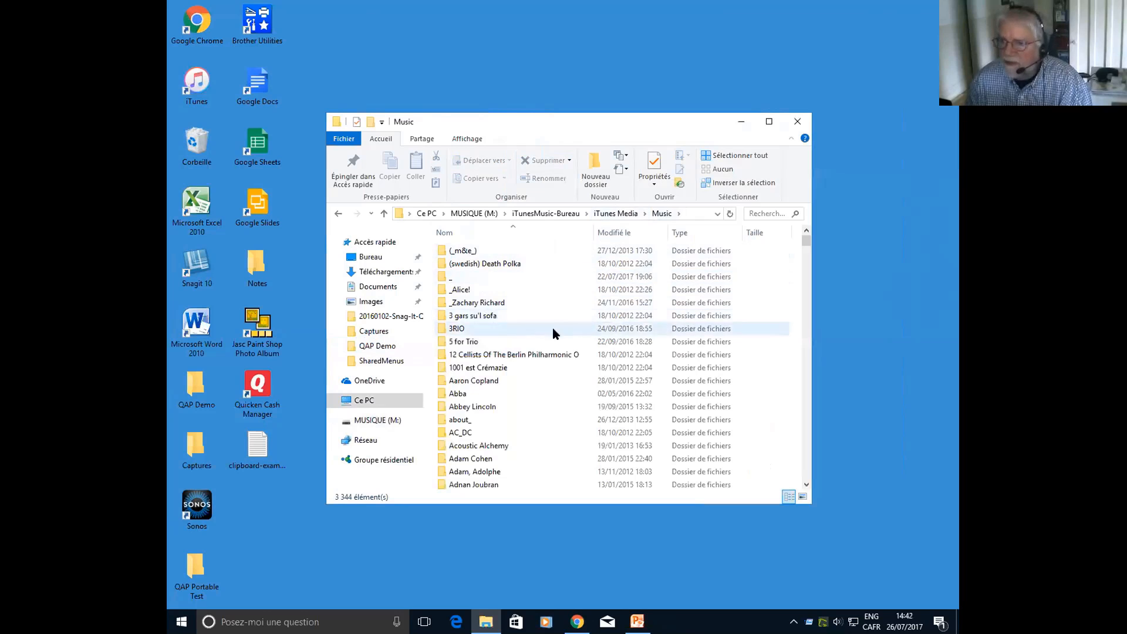
Launch the Group Demo favorite from the Favorite Types Demo submenu over the Music folder window
{"action": "left_click", "coordinate": [510, 336]}
{"action": "middle_click", "coordinate": [510, 336]}
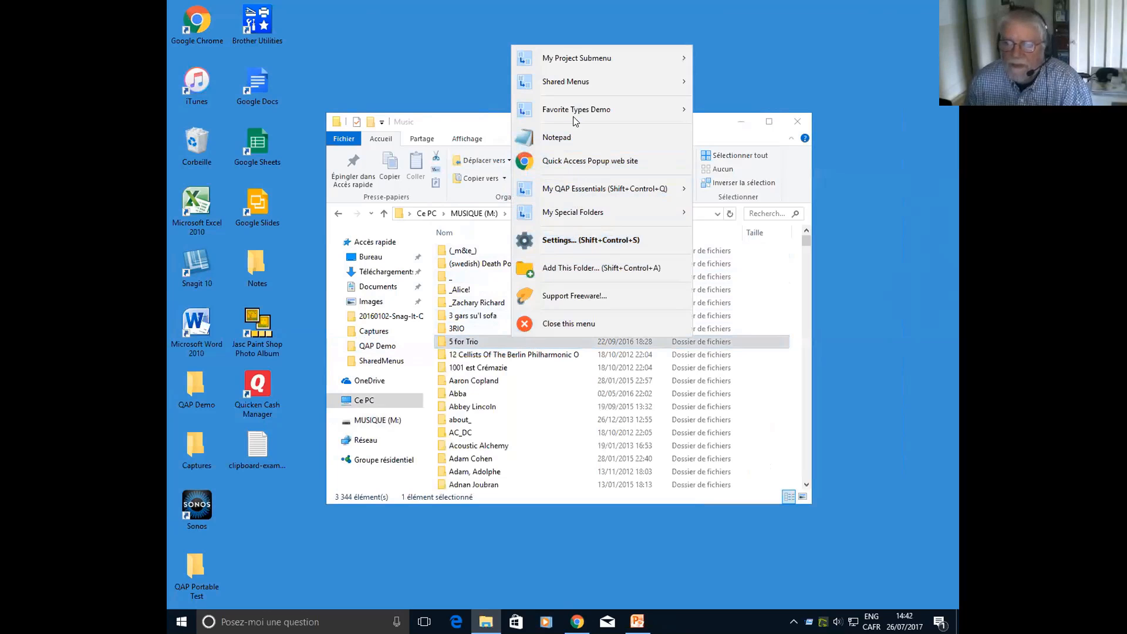
{"action": "mouse_move", "coordinate": [634, 111]}
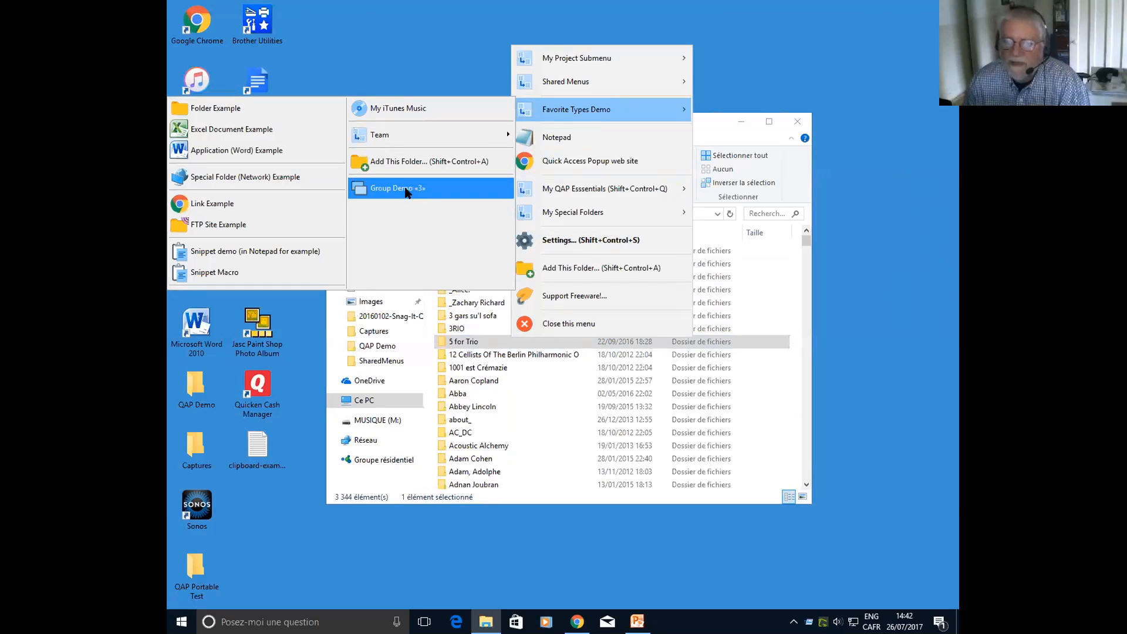
{"action": "left_click", "coordinate": [405, 191]}
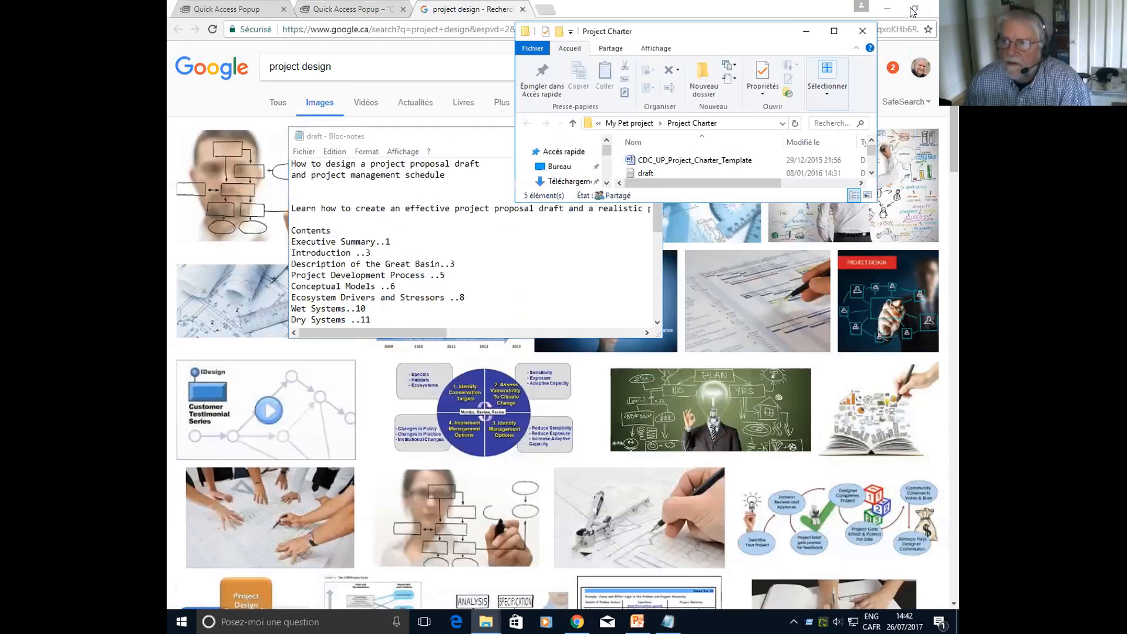
Restore the Chrome window to a smaller size that uncovers the windows behind it, and close the draft text document
{"action": "left_click", "coordinate": [914, 10]}
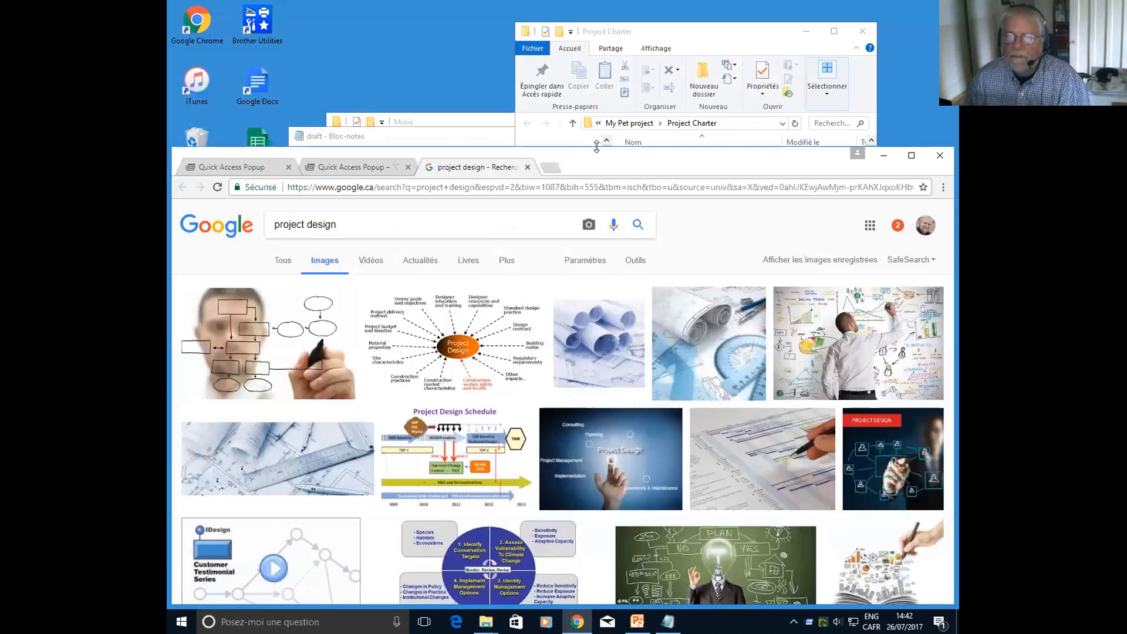
{"action": "left_click_drag", "start_coordinate": [361, 146], "coordinate": [375, 310]}
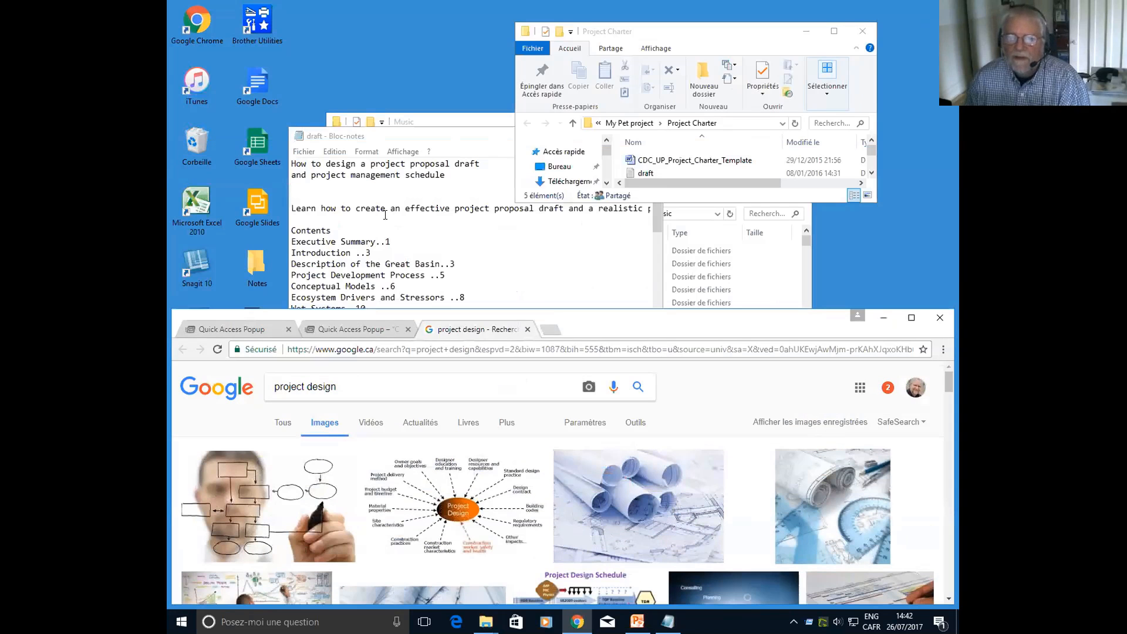
{"action": "left_click", "coordinate": [386, 215]}
{"action": "left_click", "coordinate": [649, 136]}
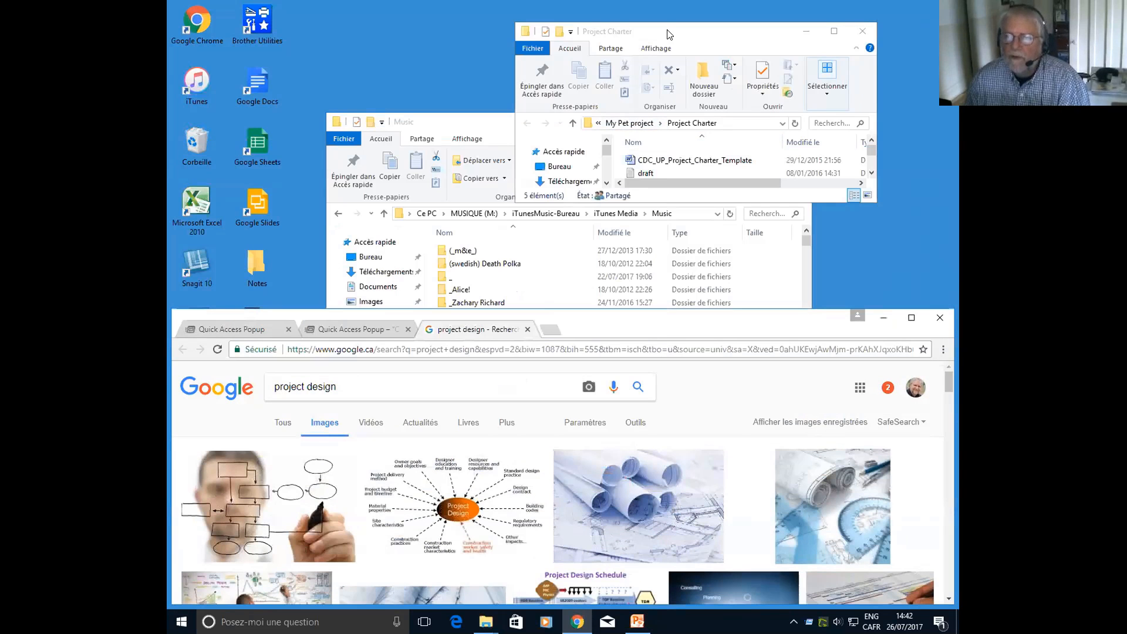
Maximize the Project Charter folder window to inspect it, and clear it and the Chrome and Music windows from the desktop
{"action": "double_click", "coordinate": [667, 34]}
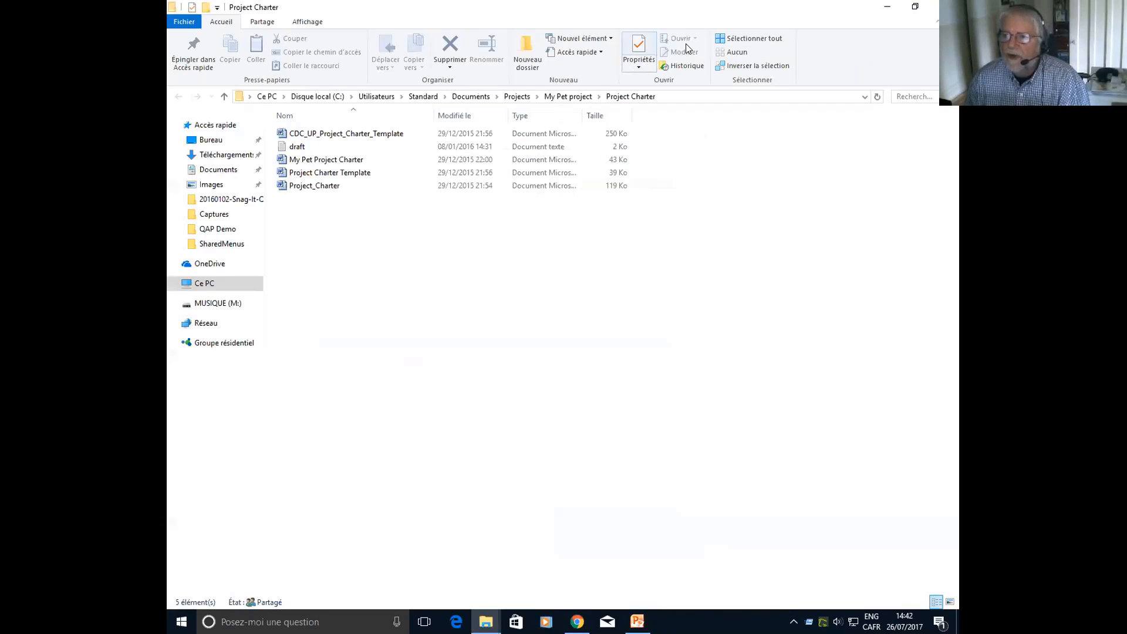
{"action": "left_click", "coordinate": [888, 7]}
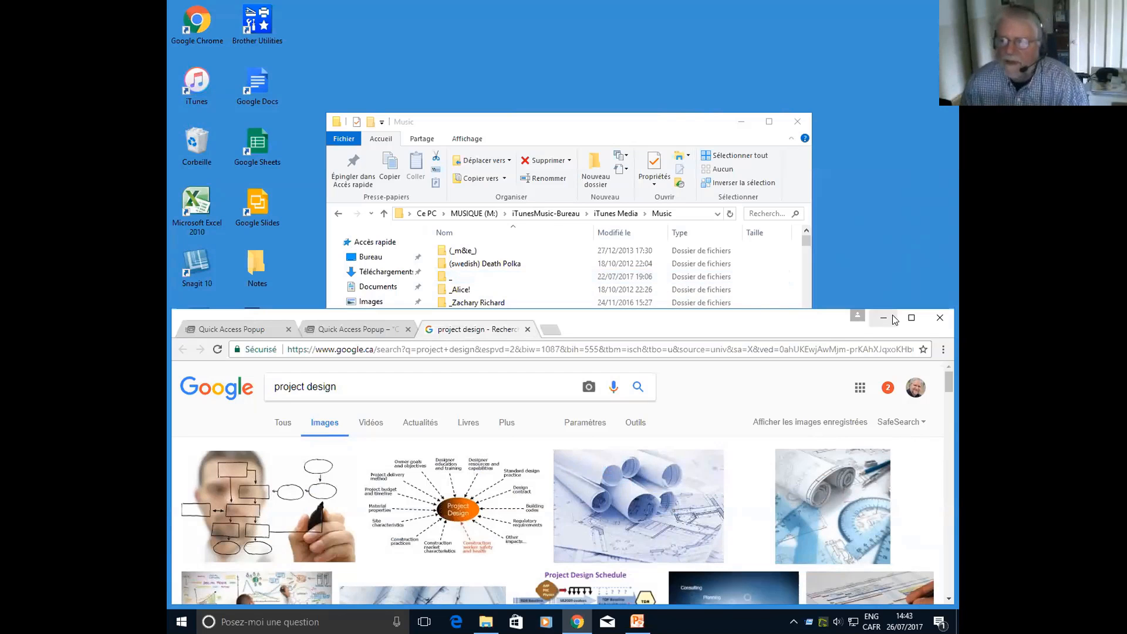
{"action": "left_click", "coordinate": [939, 320]}
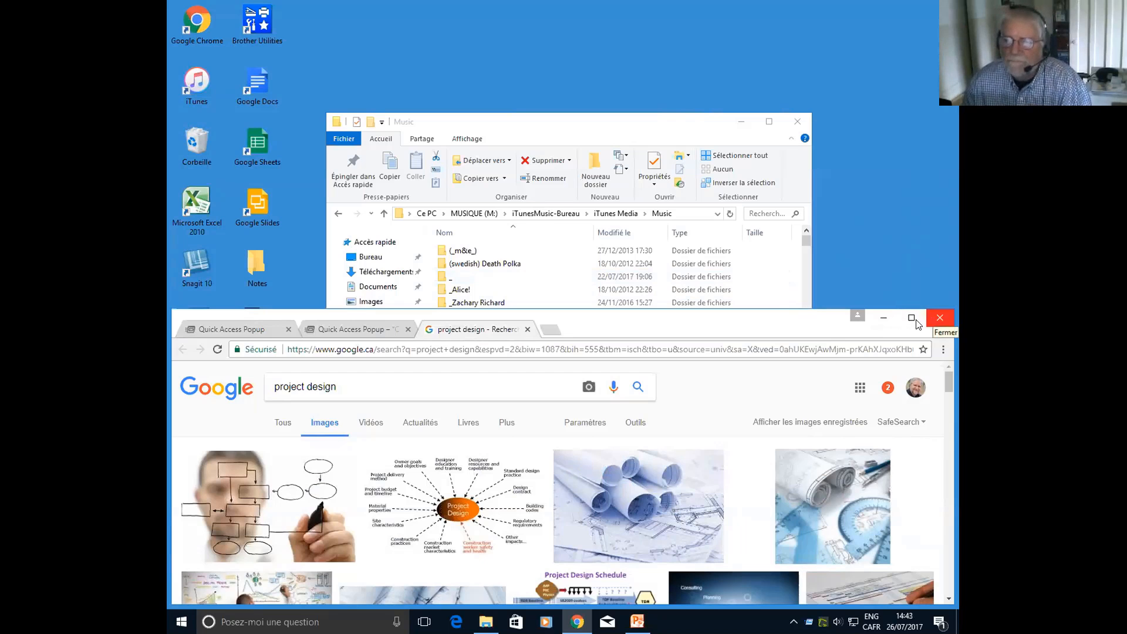
{"action": "left_click", "coordinate": [798, 121]}
Use the Switch feature in My QAP Essentials to bring up the Quick Access Popup.pptx presentation in PowerPoint
{"action": "middle_click", "coordinate": [425, 190]}
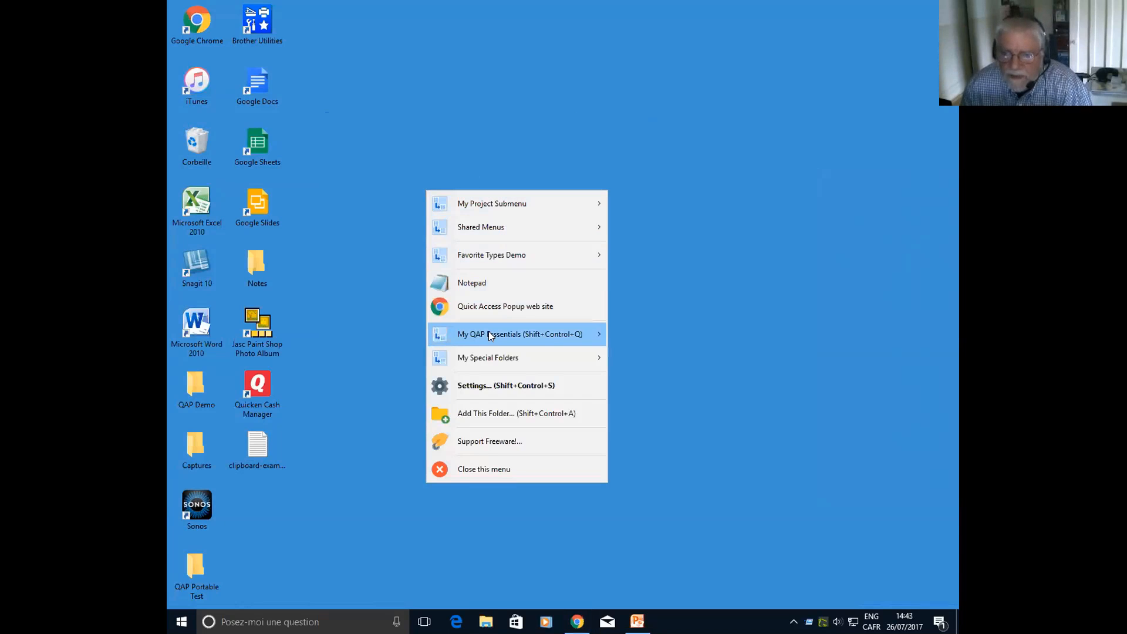
{"action": "mouse_move", "coordinate": [491, 334]}
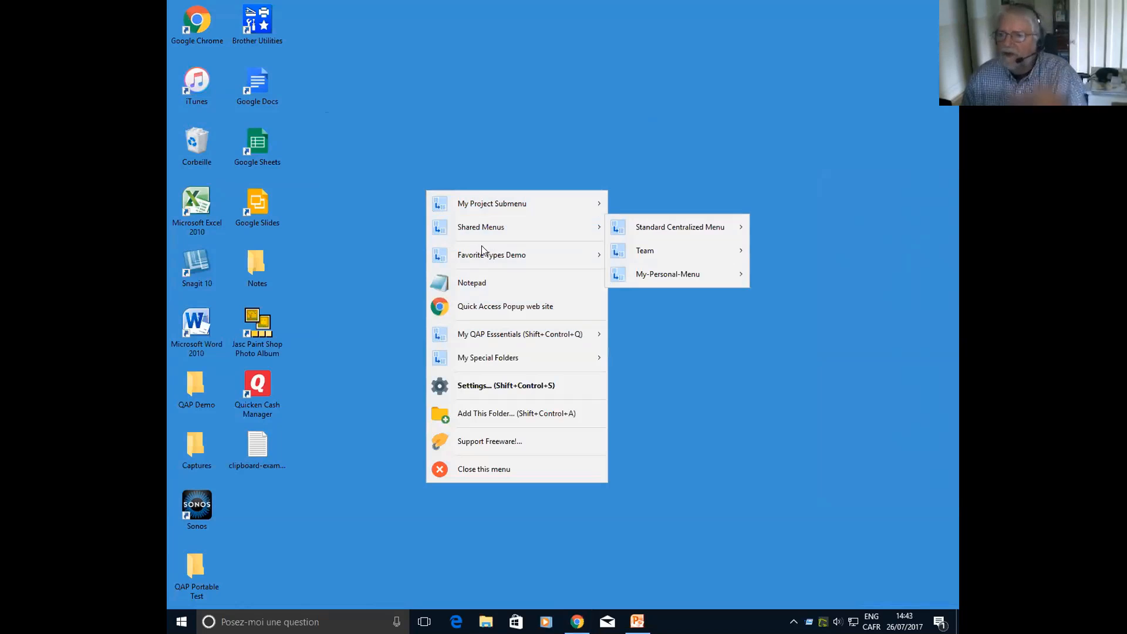
{"action": "mouse_move", "coordinate": [486, 231]}
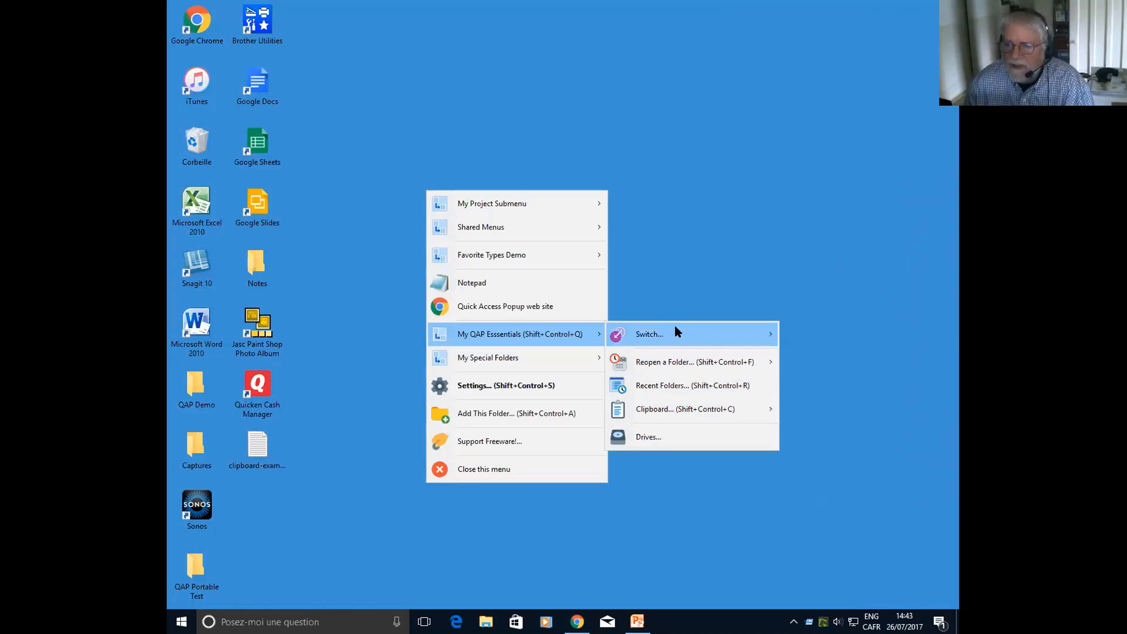
{"action": "mouse_move", "coordinate": [502, 359]}
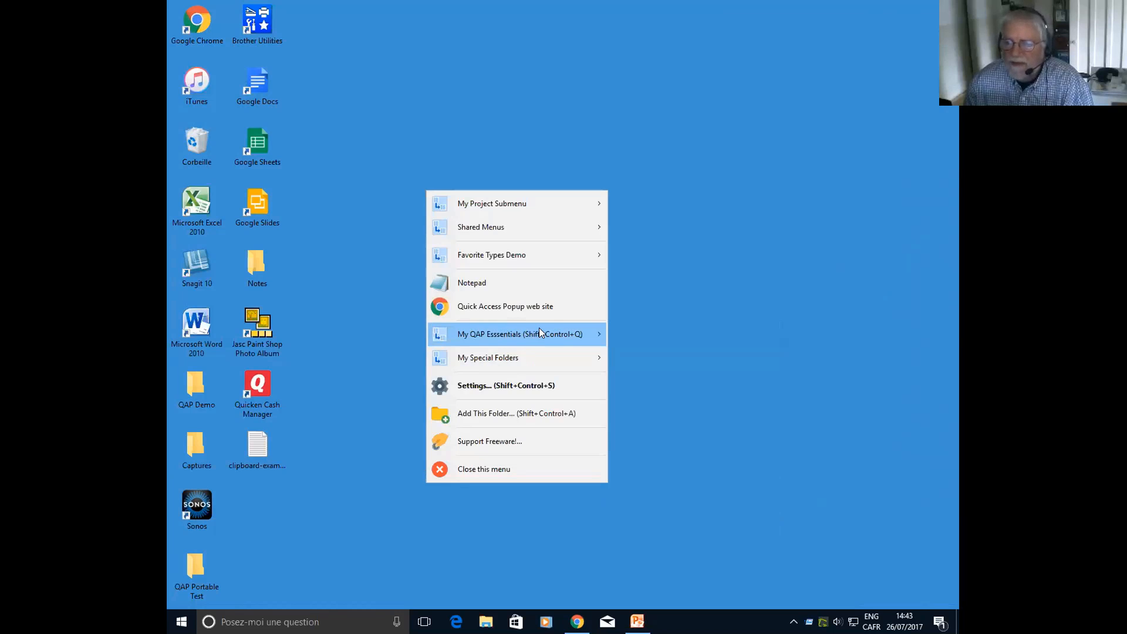
{"action": "mouse_move", "coordinate": [697, 336]}
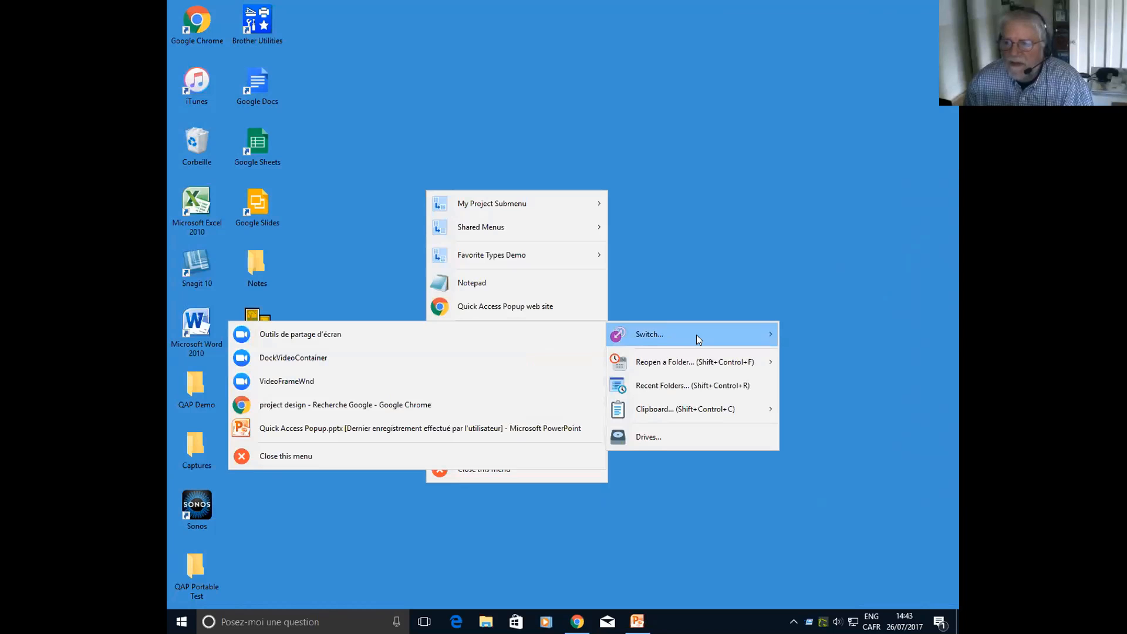
{"action": "left_click", "coordinate": [339, 428]}
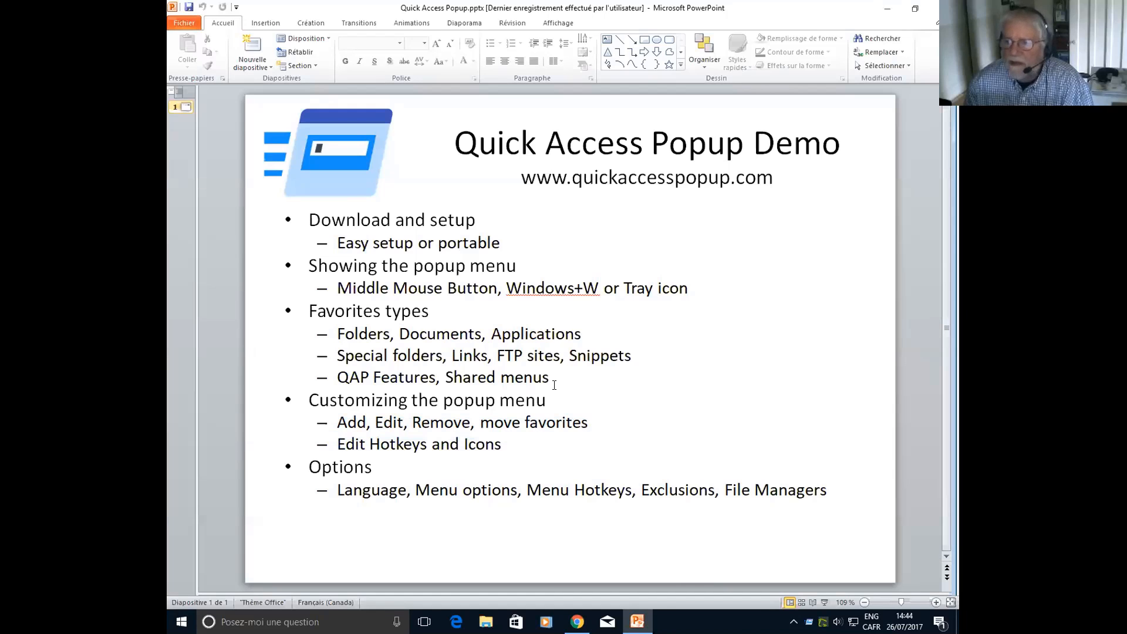
Show the Switch list from My QAP Essentials over the slide to view the running applications
{"action": "middle_click", "coordinate": [548, 313]}
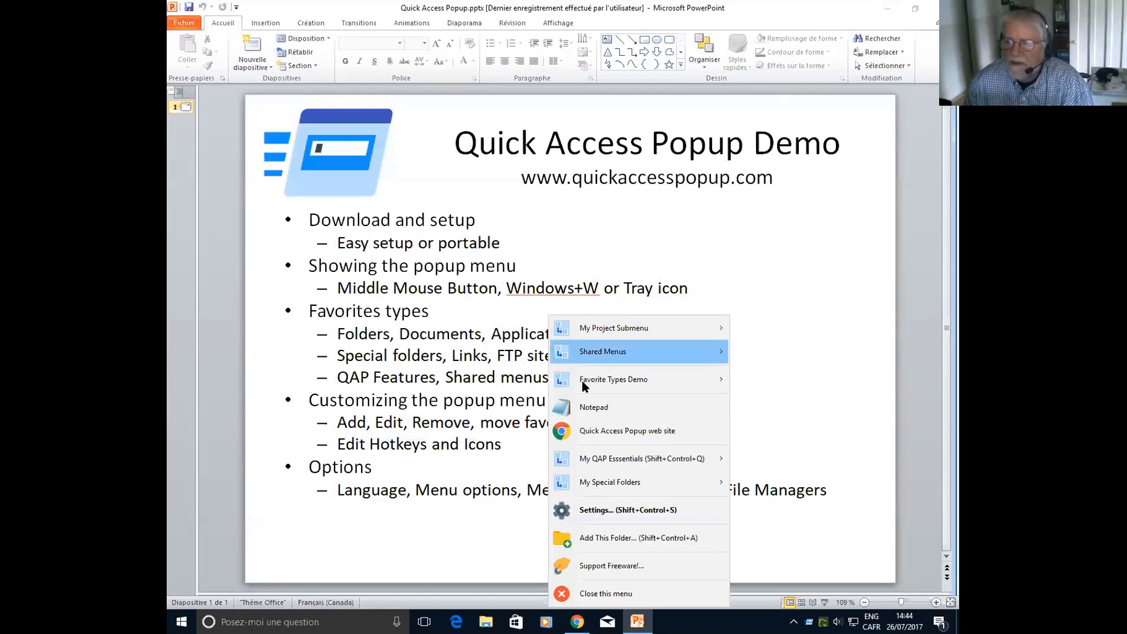
{"action": "mouse_move", "coordinate": [599, 461]}
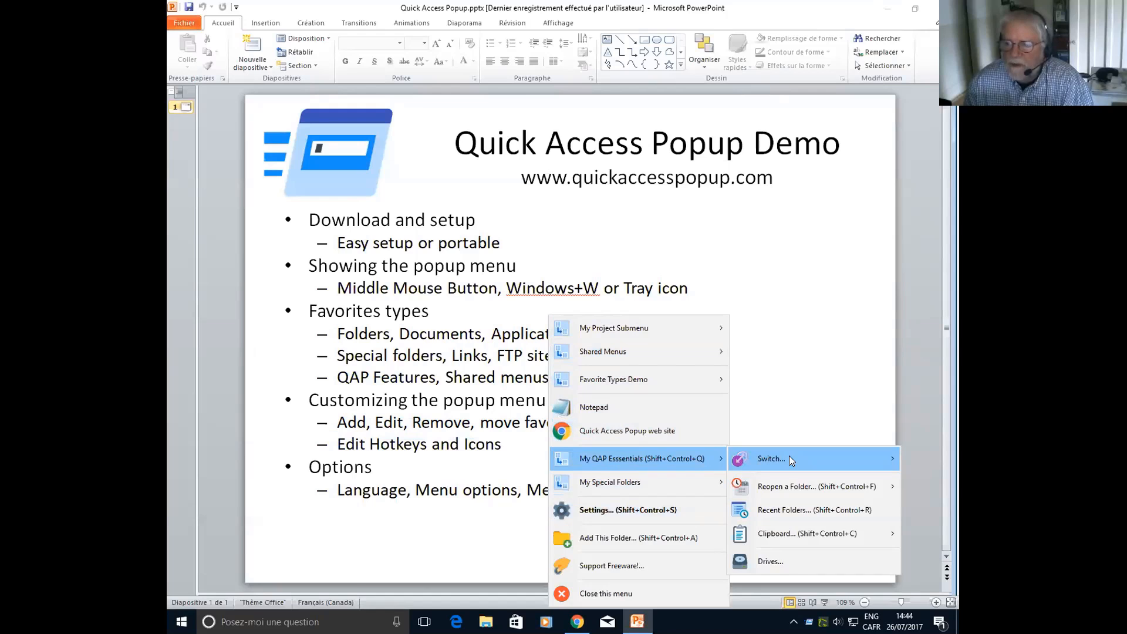
{"action": "mouse_move", "coordinate": [789, 456]}
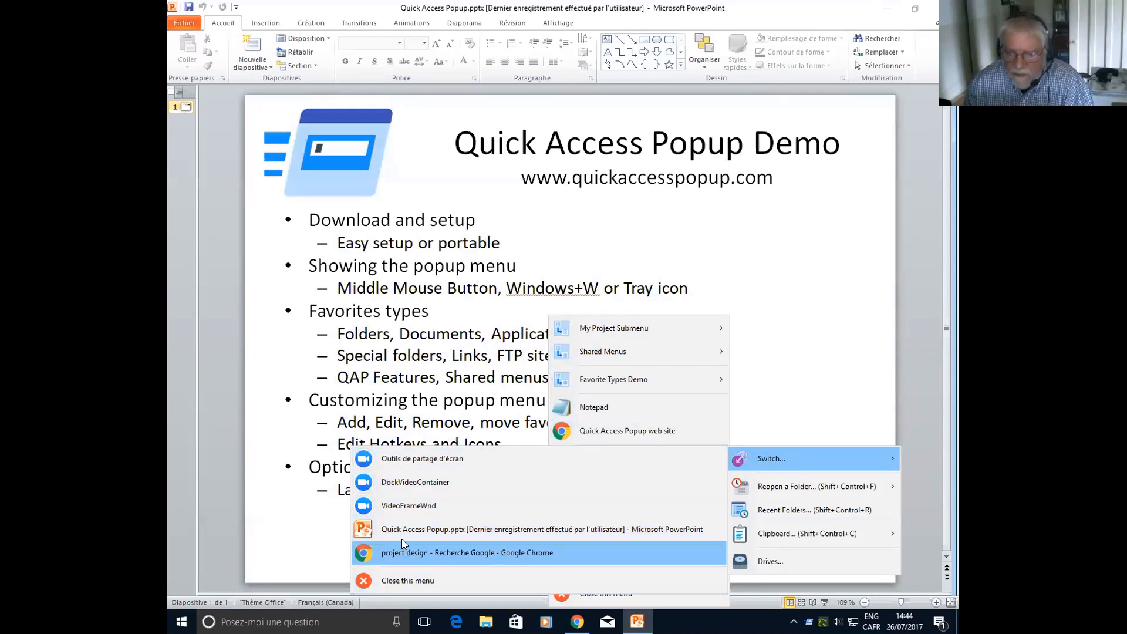
Open a File Explorer window at Accès rapide over the slide, and open the C: drive with Open in new window
{"action": "left_click", "coordinate": [486, 621]}
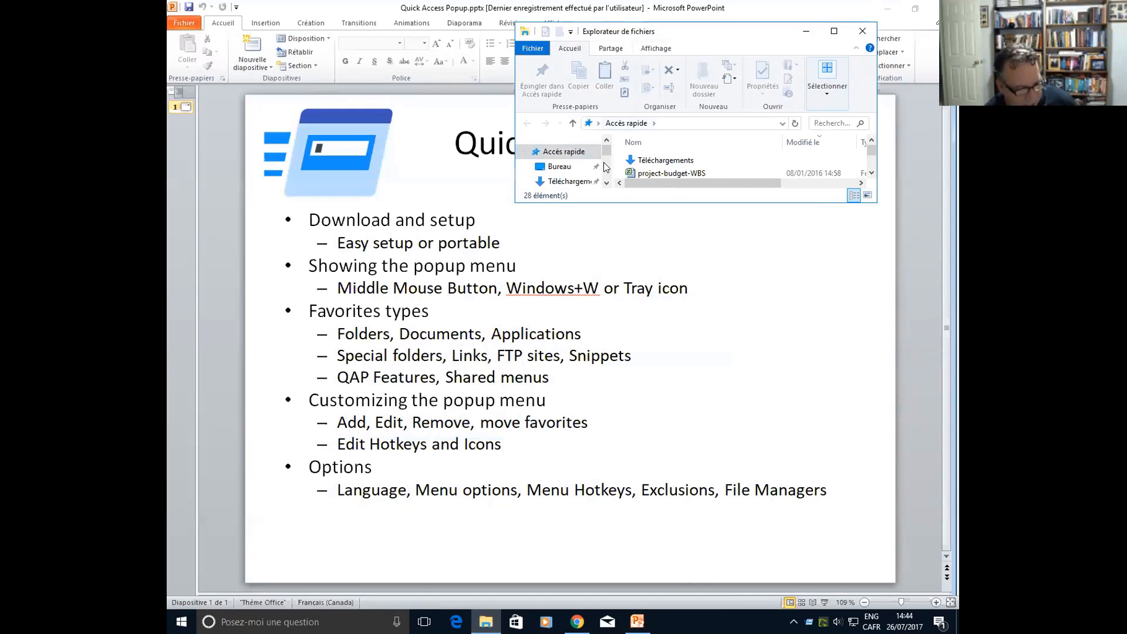
{"action": "left_click_drag", "start_coordinate": [663, 31], "coordinate": [609, 67]}
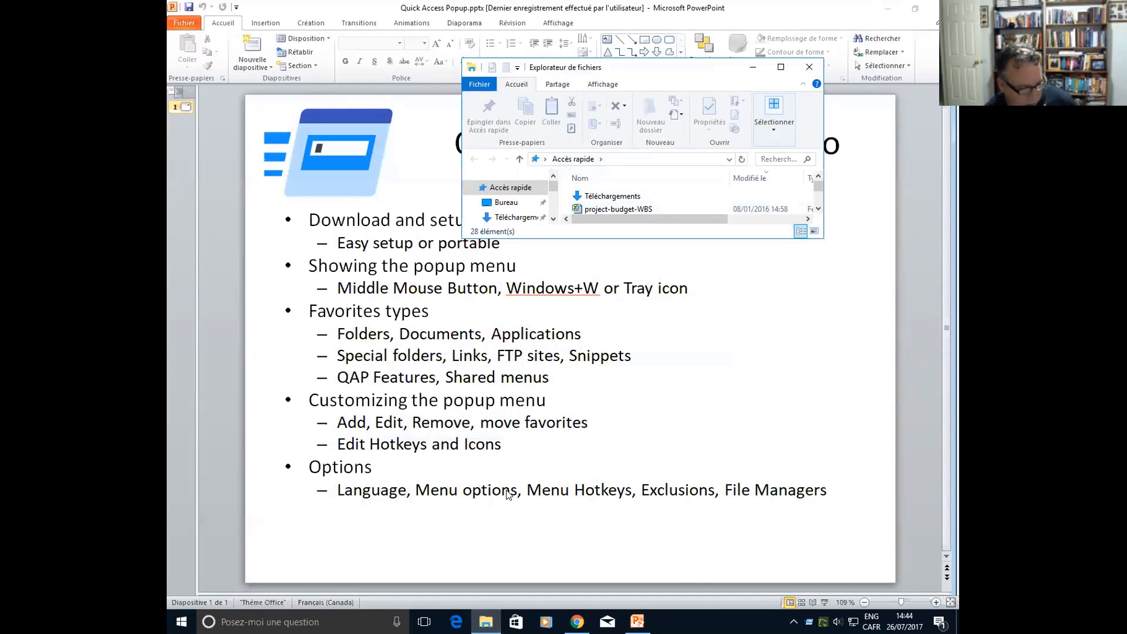
{"action": "middle_click", "coordinate": [506, 441], "text": "shift"}
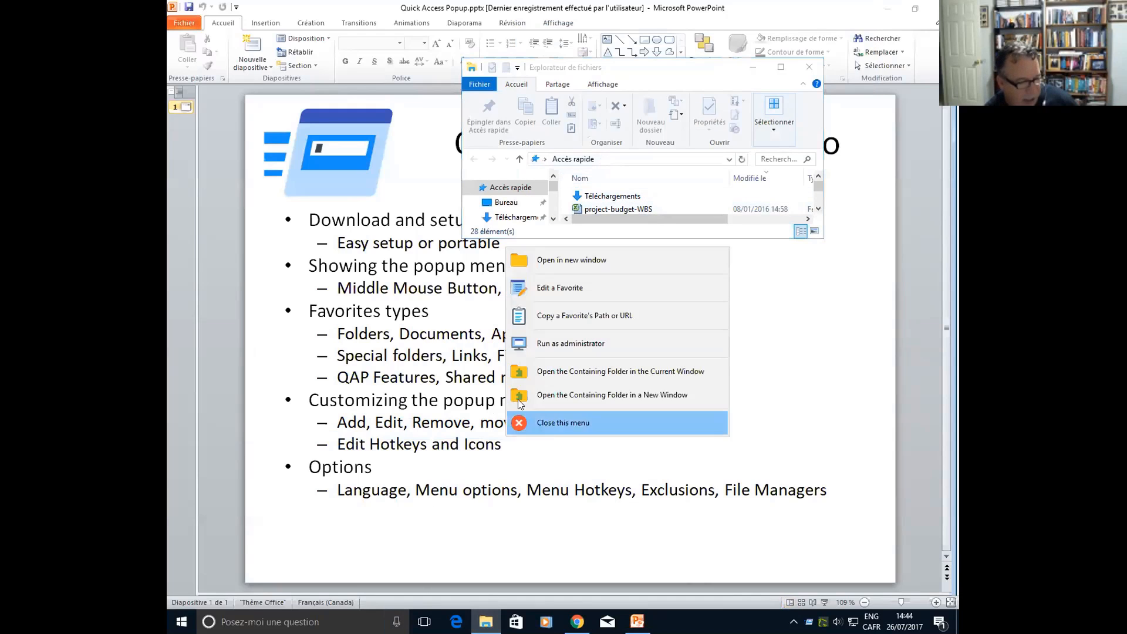
{"action": "left_click", "coordinate": [556, 259]}
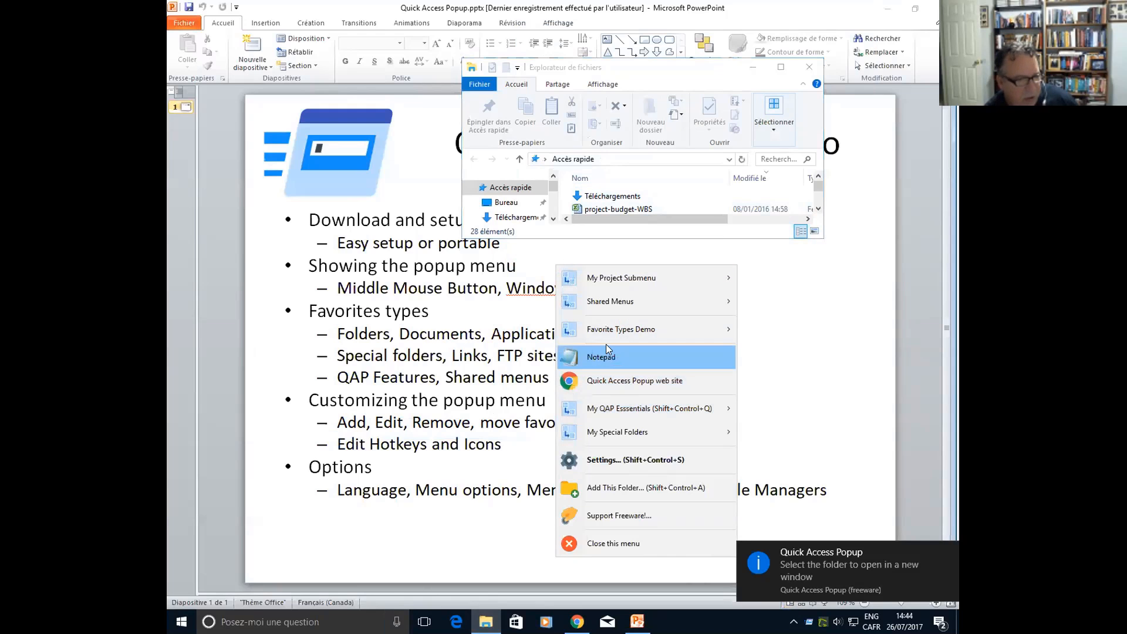
{"action": "mouse_move", "coordinate": [570, 332]}
{"action": "left_click", "coordinate": [252, 329]}
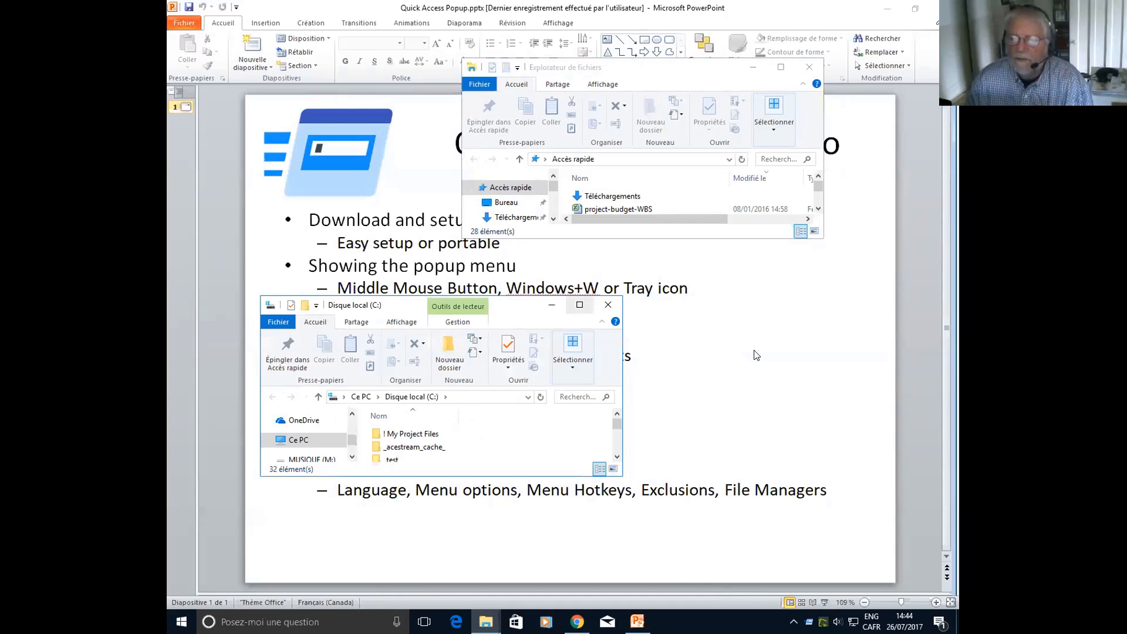
In My QAP Essentials, view the open folders and applications under Switch, and the folders under Reopen a Folder
{"action": "middle_click", "coordinate": [659, 339]}
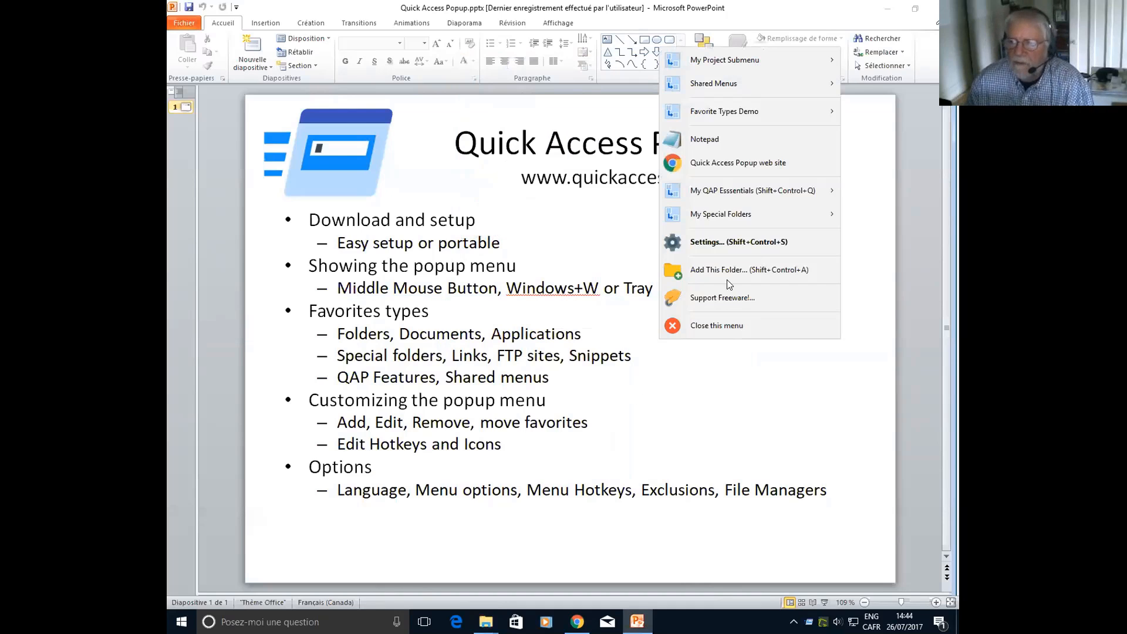
{"action": "mouse_move", "coordinate": [733, 194]}
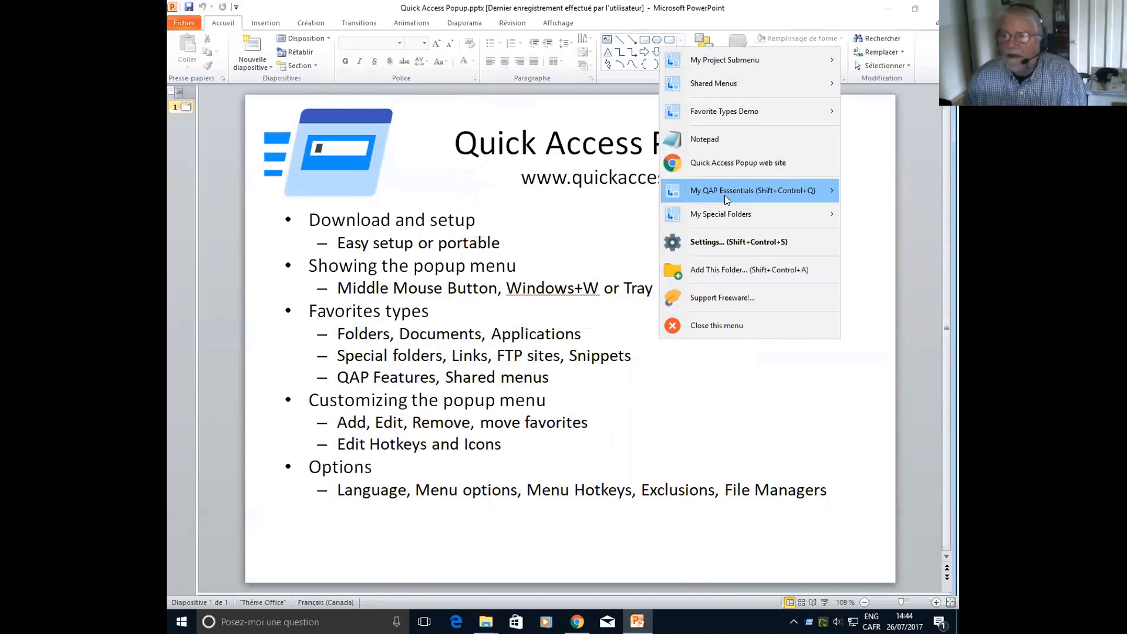
{"action": "mouse_move", "coordinate": [584, 200]}
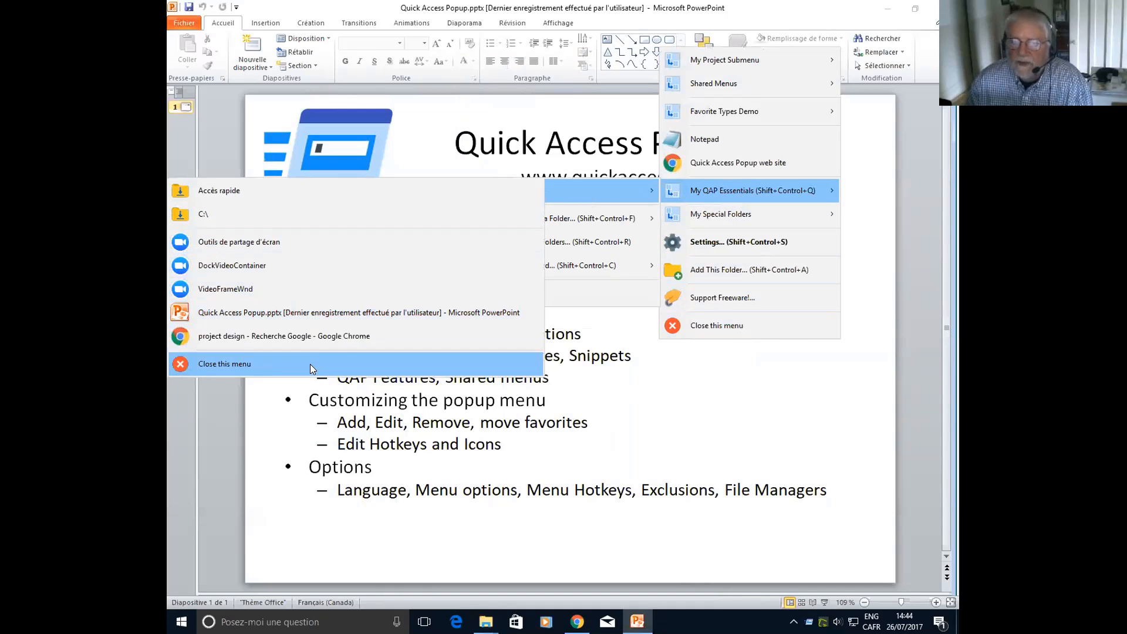
{"action": "mouse_move", "coordinate": [574, 220]}
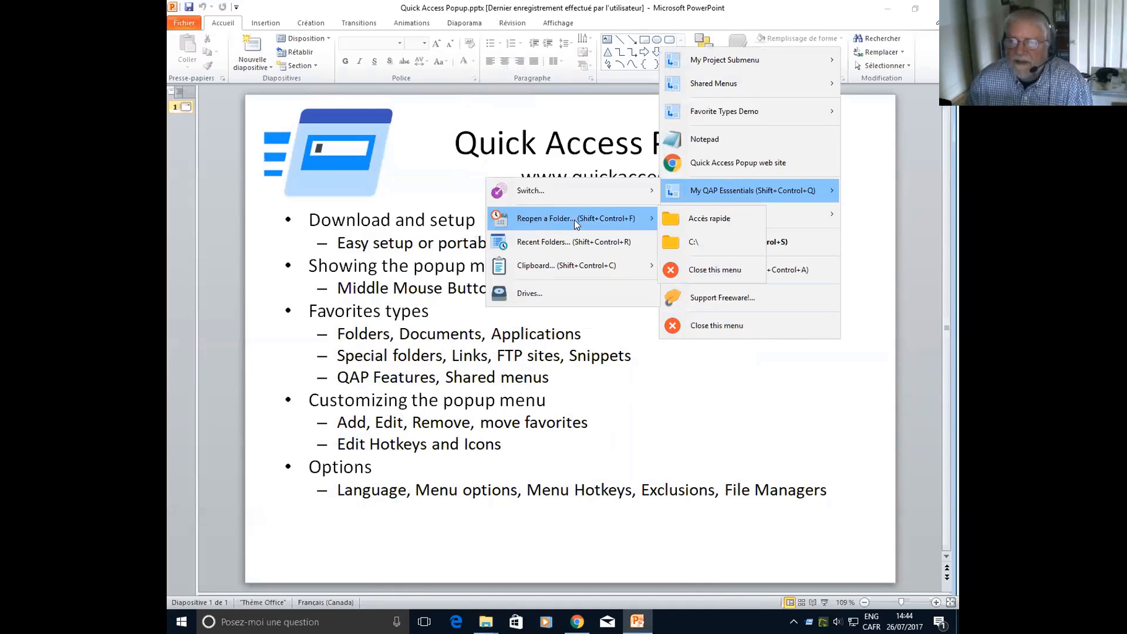
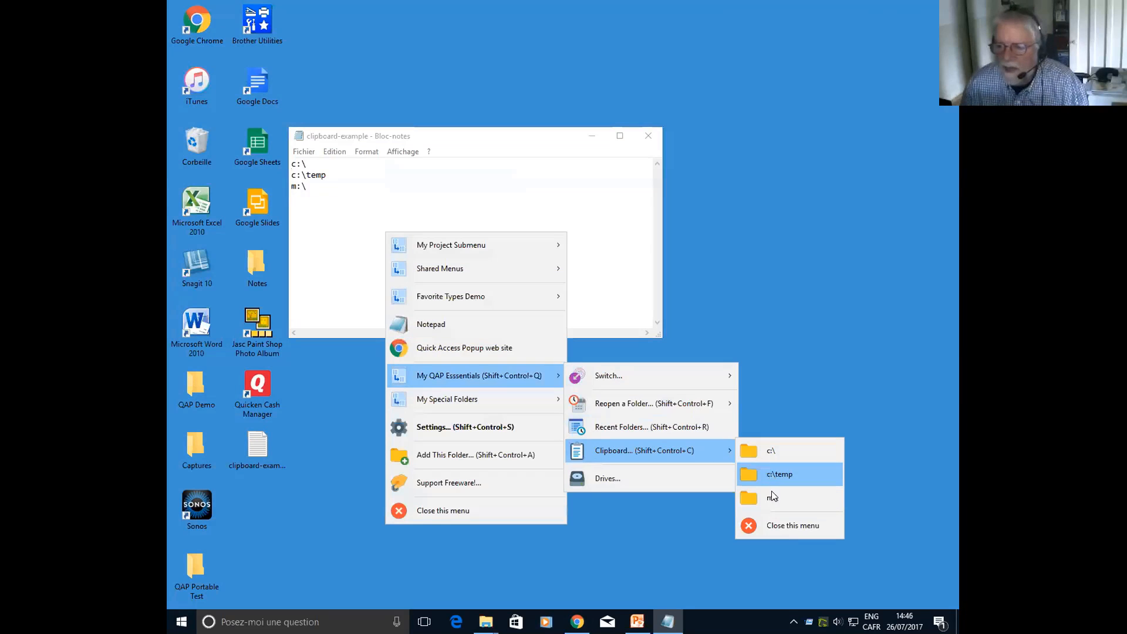
Open m:\ from the Clipboard list in My QAP Essentials, move its Explorer window up over clipboard-example, and return to clipboard-example
{"action": "left_click", "coordinate": [772, 497]}
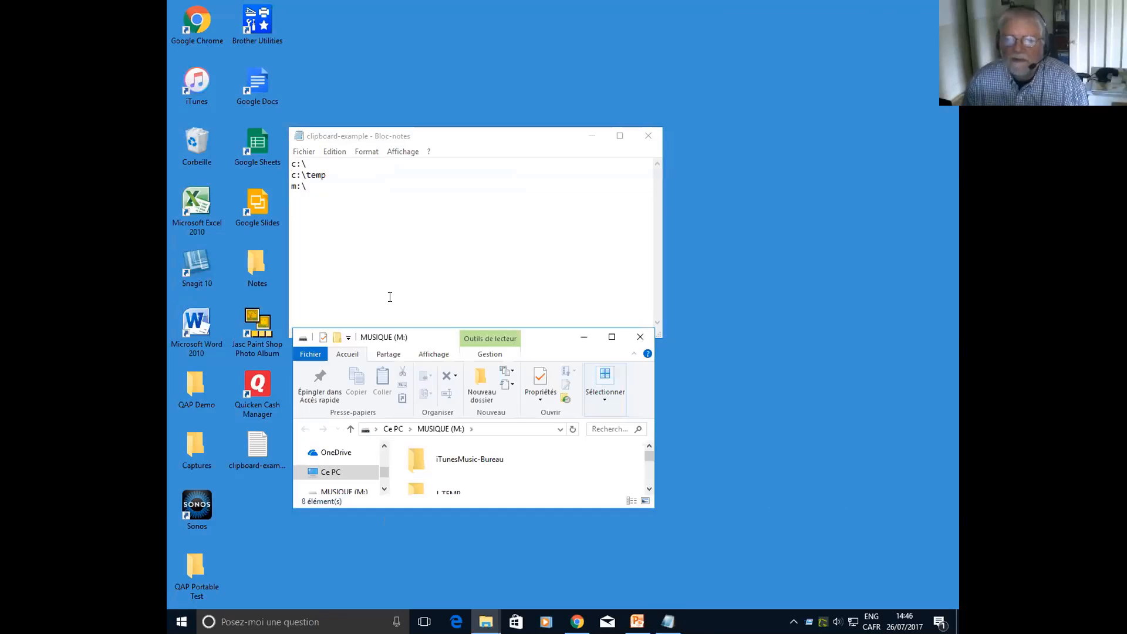
{"action": "left_click_drag", "start_coordinate": [552, 337], "coordinate": [629, 191]}
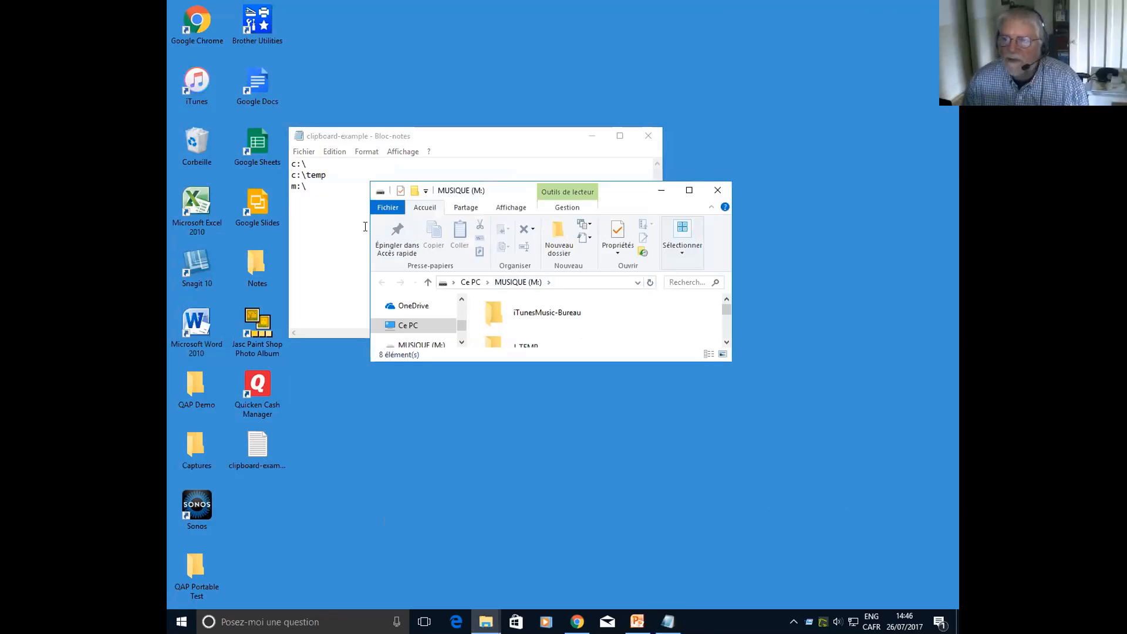
{"action": "left_click", "coordinate": [315, 234]}
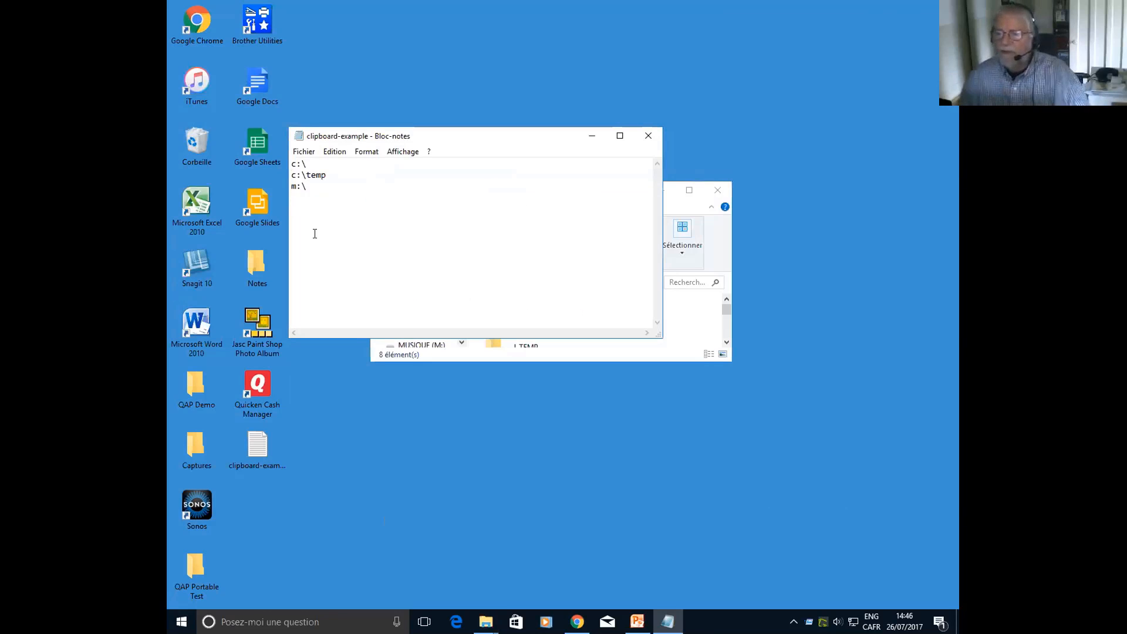
View the Drives list from My QAP Essentials over the clipboard-example window, and close it
{"action": "middle_click", "coordinate": [356, 237]}
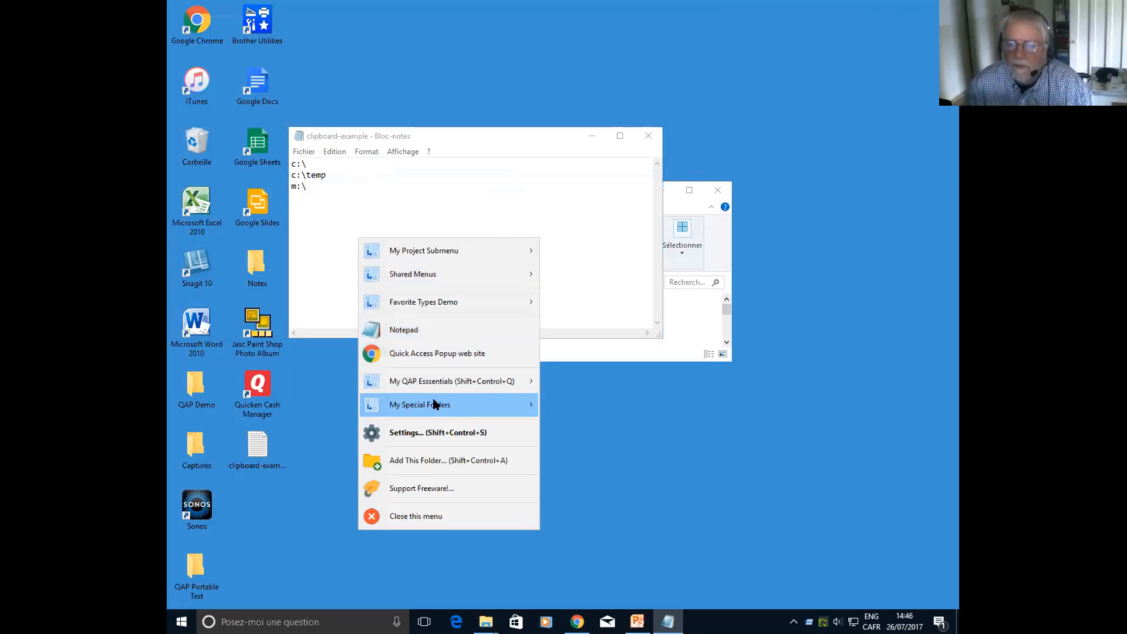
{"action": "mouse_move", "coordinate": [452, 382]}
{"action": "left_click", "coordinate": [610, 491]}
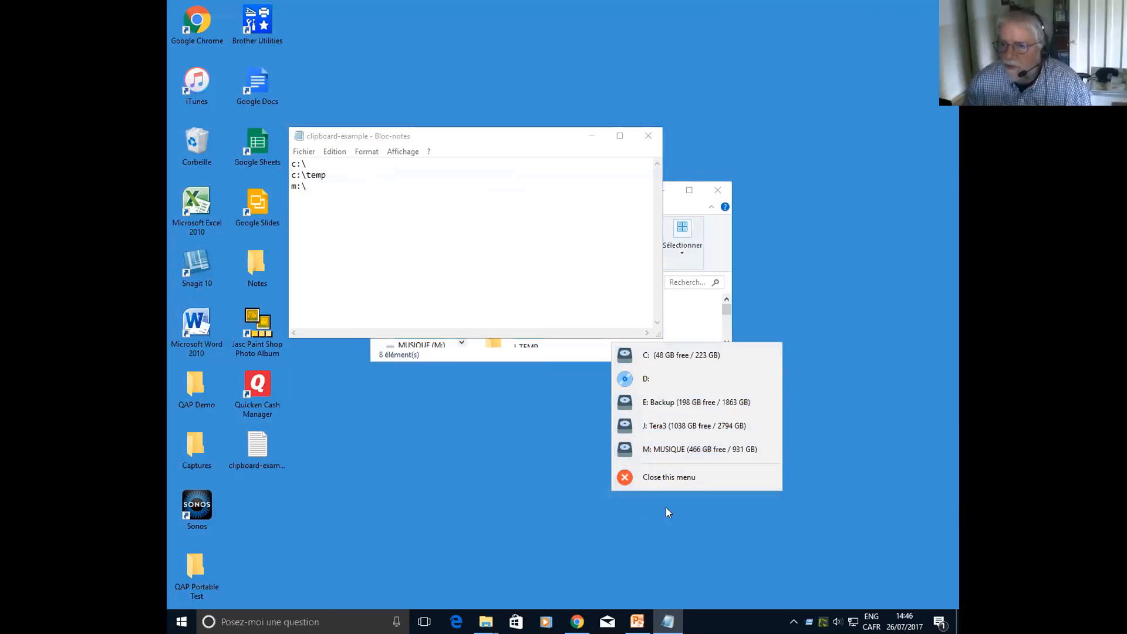
{"action": "left_click", "coordinate": [667, 476]}
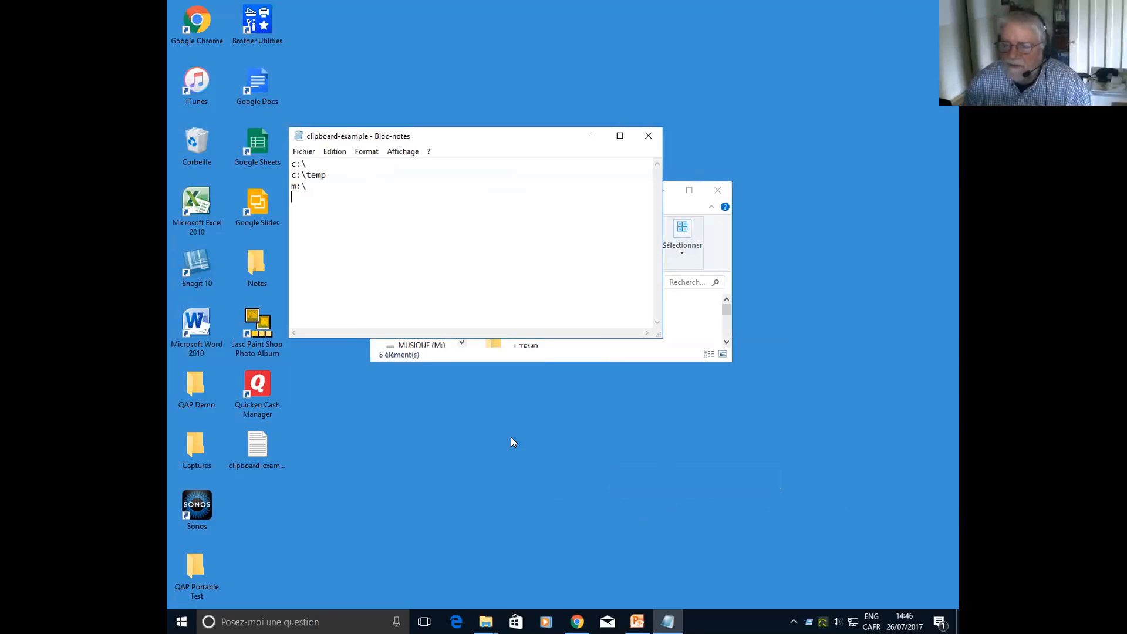
Open the Quick Access Popup Settings from the popup menu and display the Main > Favorite Types Demo menu for editing
{"action": "middle_click", "coordinate": [392, 208]}
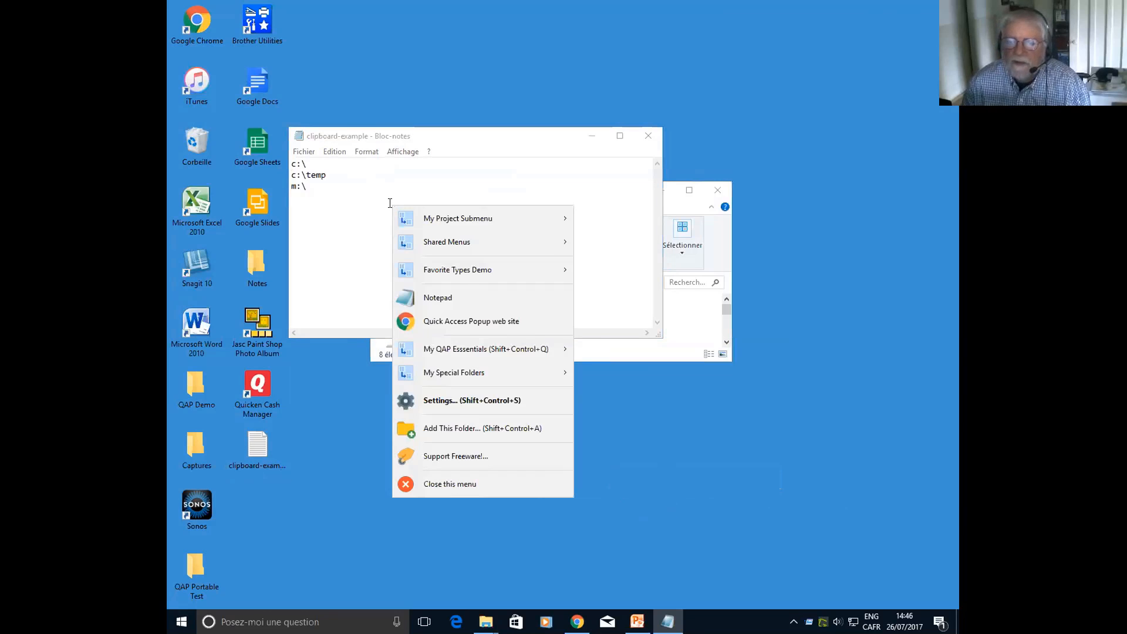
{"action": "mouse_move", "coordinate": [447, 262]}
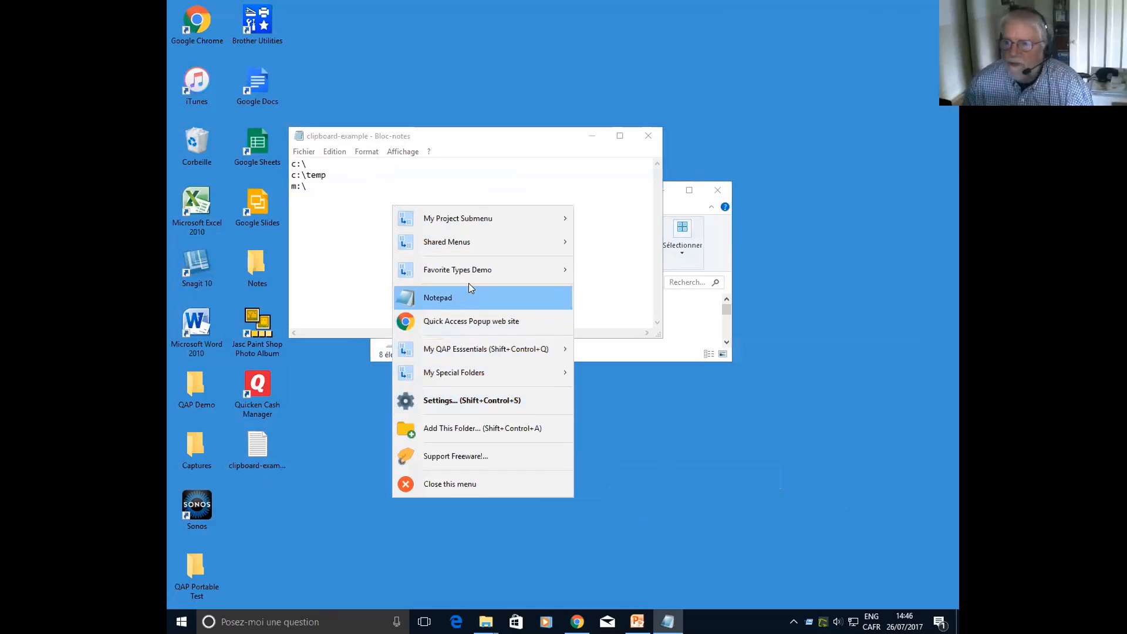
{"action": "mouse_move", "coordinate": [454, 241]}
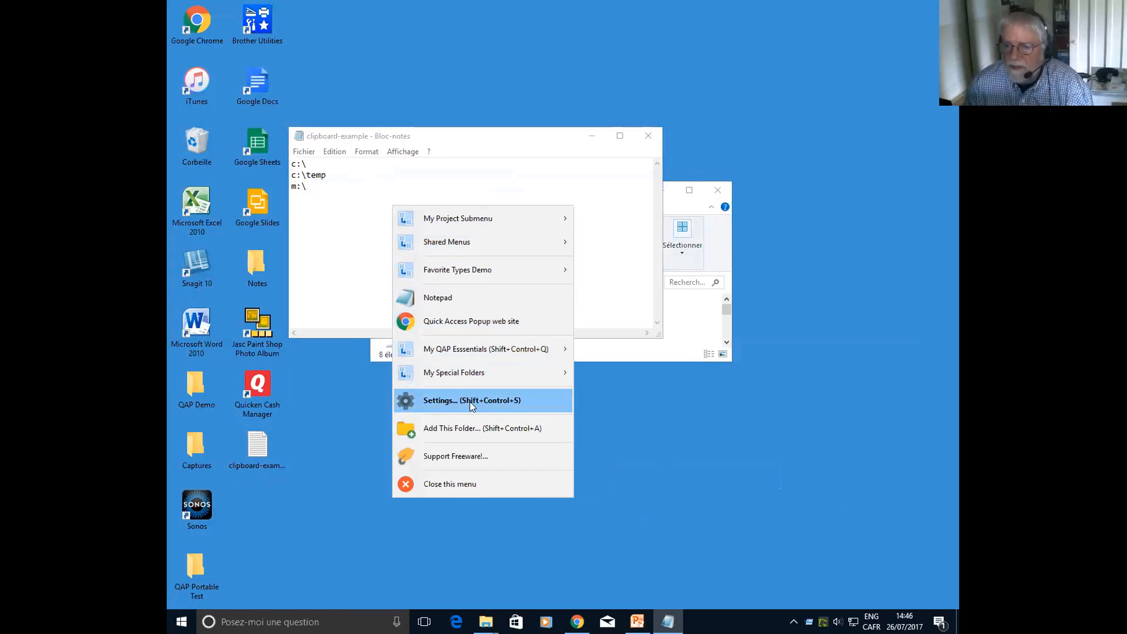
{"action": "left_click", "coordinate": [485, 403]}
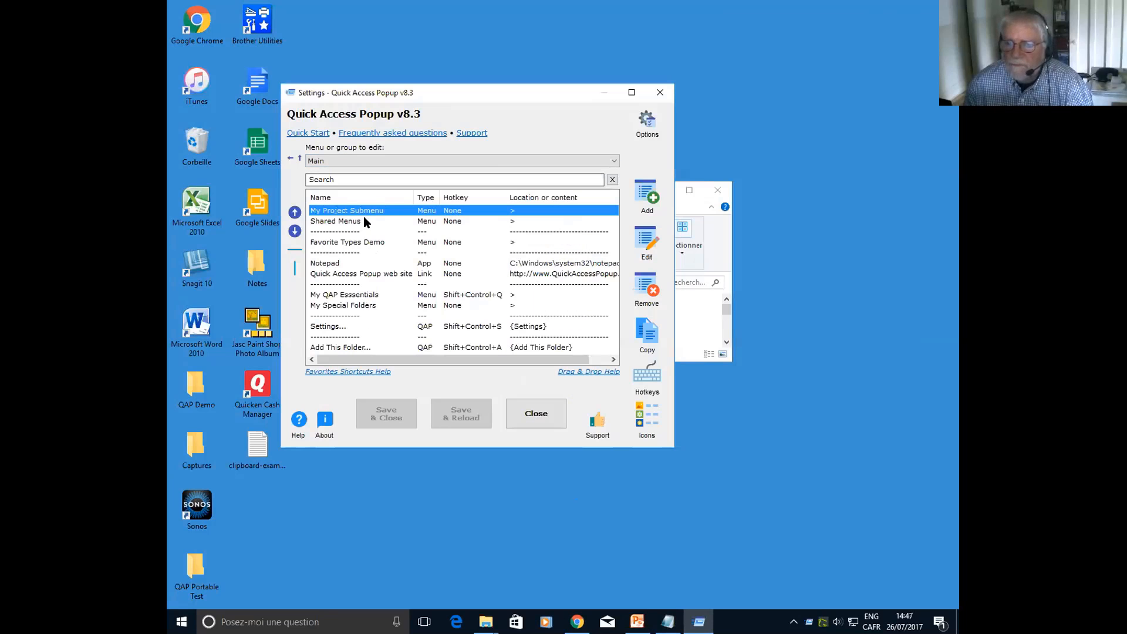
{"action": "double_click", "coordinate": [351, 242]}
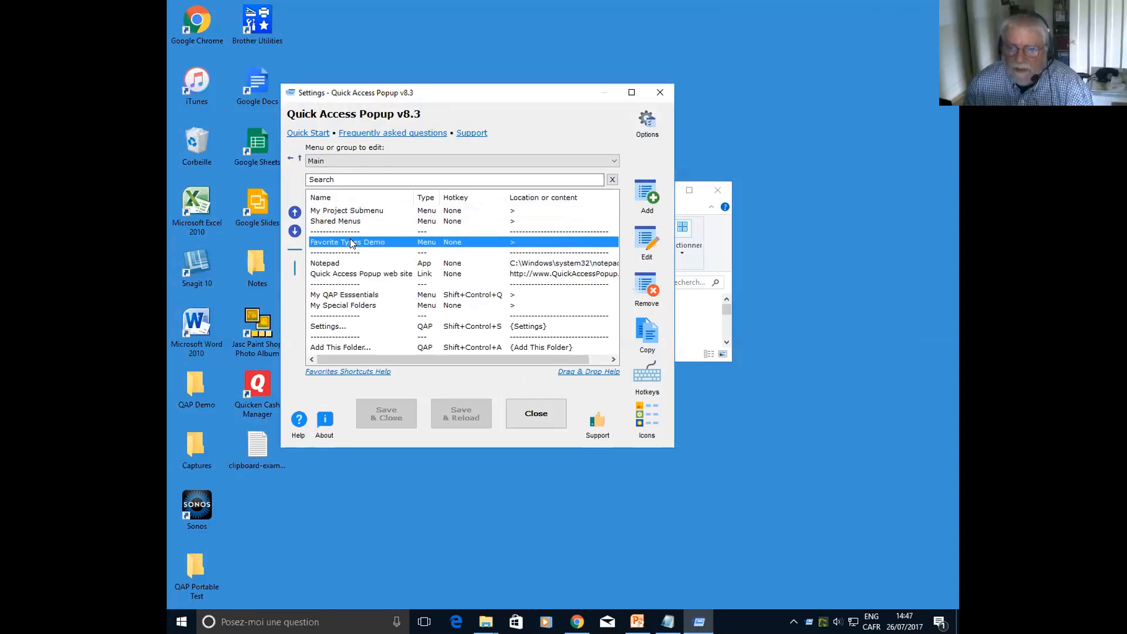
{"action": "left_click", "coordinate": [411, 162]}
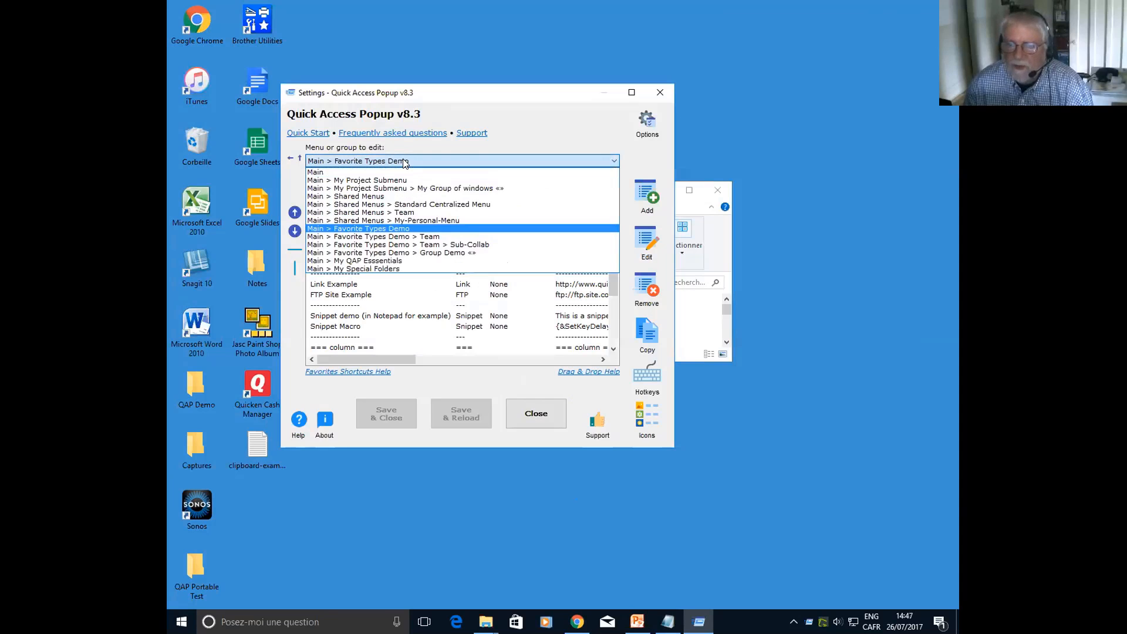
{"action": "left_click", "coordinate": [401, 229]}
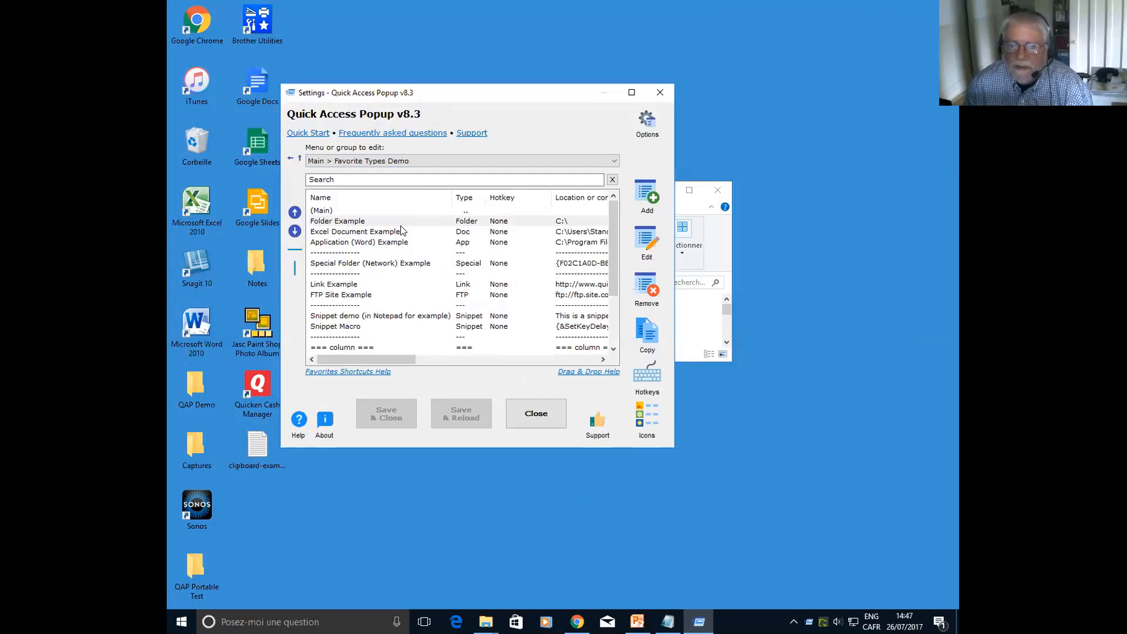
Search the favorites for "app" and for "ahk", and clear the search to restore the full list
{"action": "left_click", "coordinate": [421, 180]}
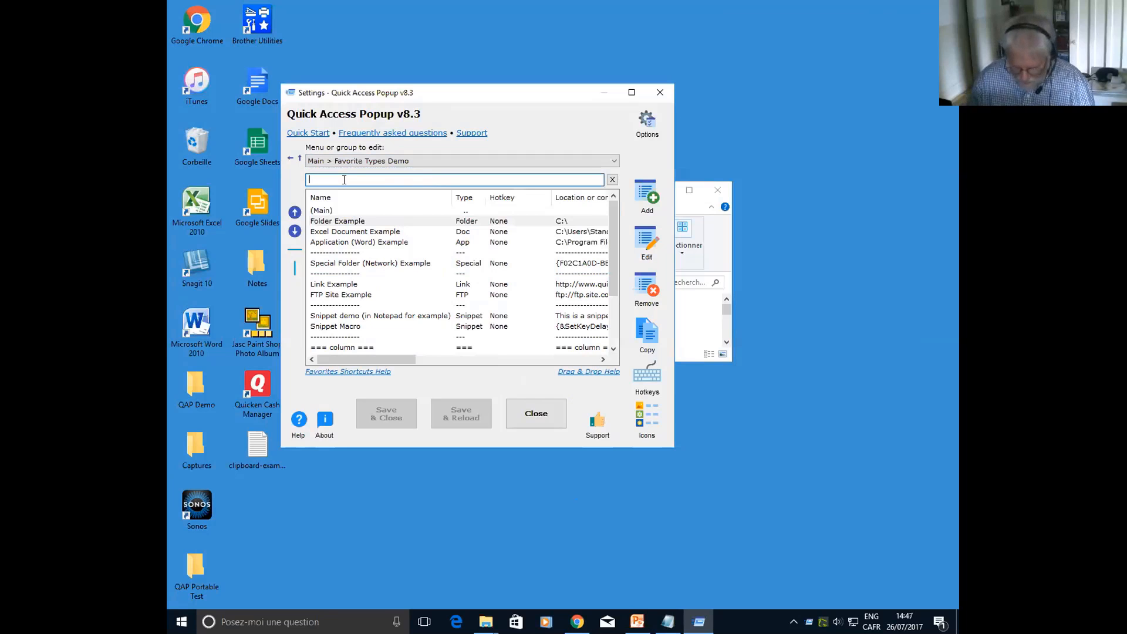
{"action": "type", "text": "app"}
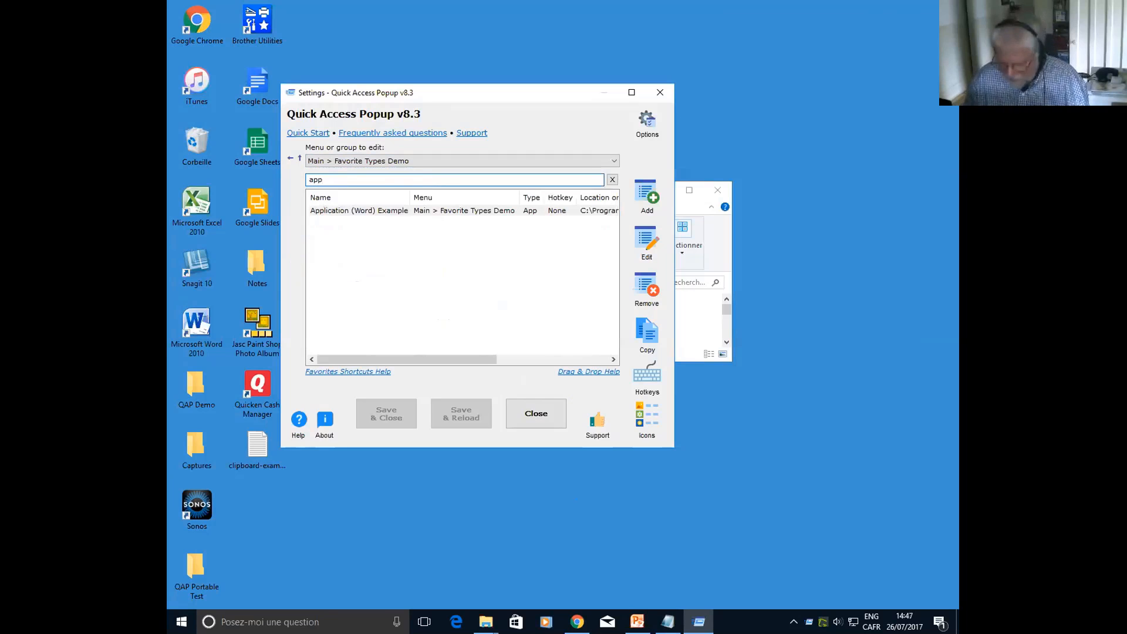
{"action": "key", "text": "BackSpace"}
{"action": "key", "text": "BackSpace"}
{"action": "key", "text": "BackSpace"}
{"action": "type", "text": "ahk"}
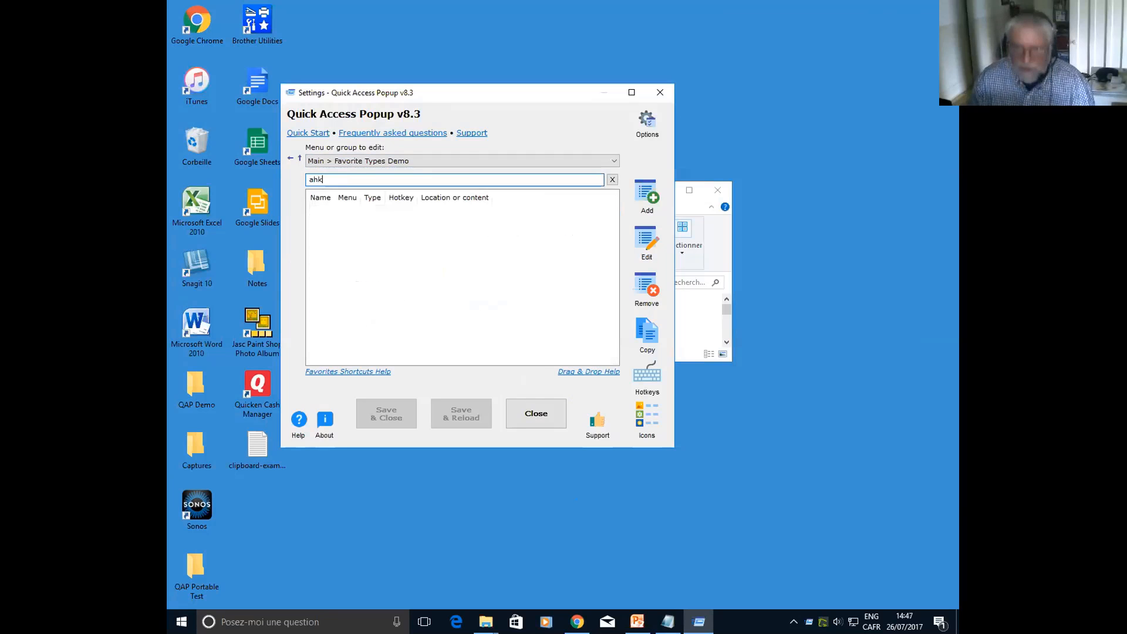
{"action": "key", "text": "ctrl+a"}
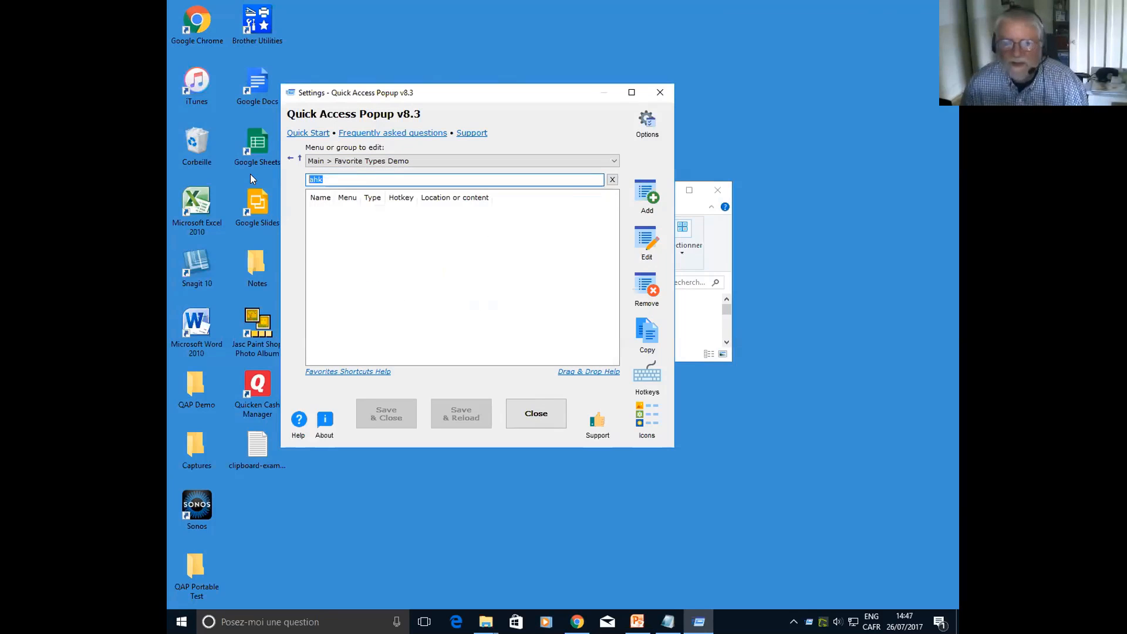
{"action": "key", "text": "BackSpace"}
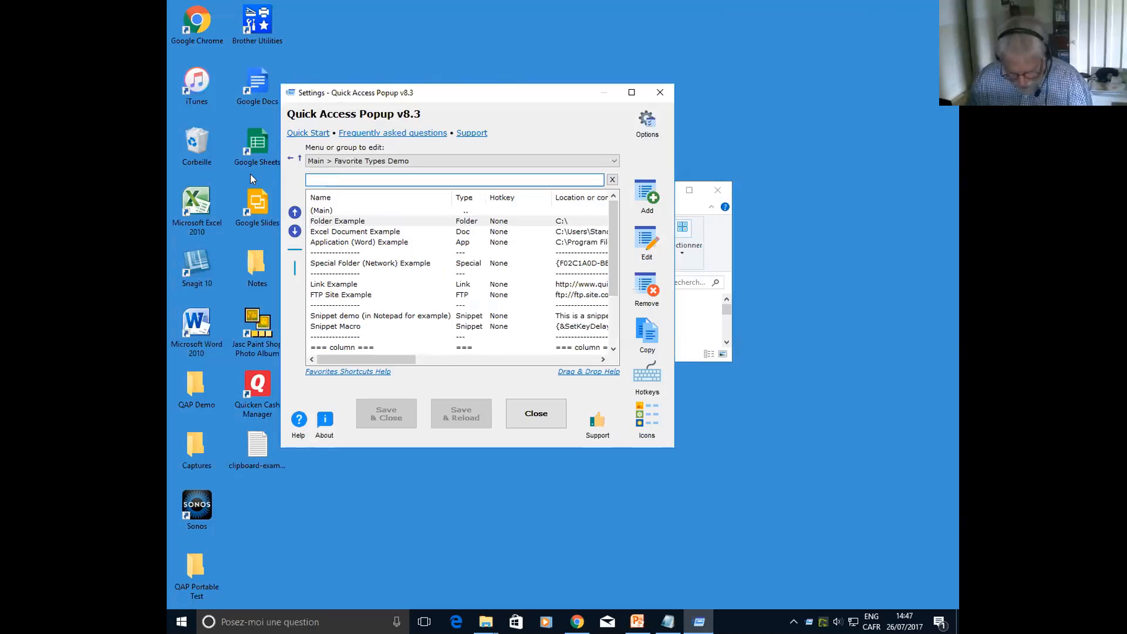
Search the favorites for "fold" and empty the search box again
{"action": "type", "text": "fold"}
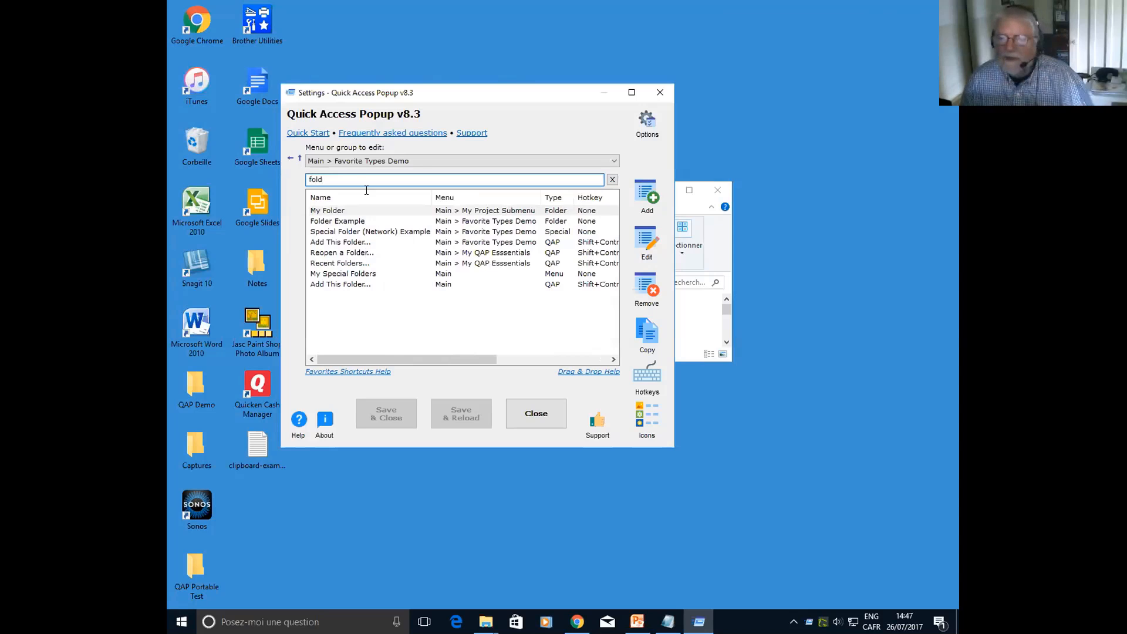
{"action": "key", "text": "ctrl+a"}
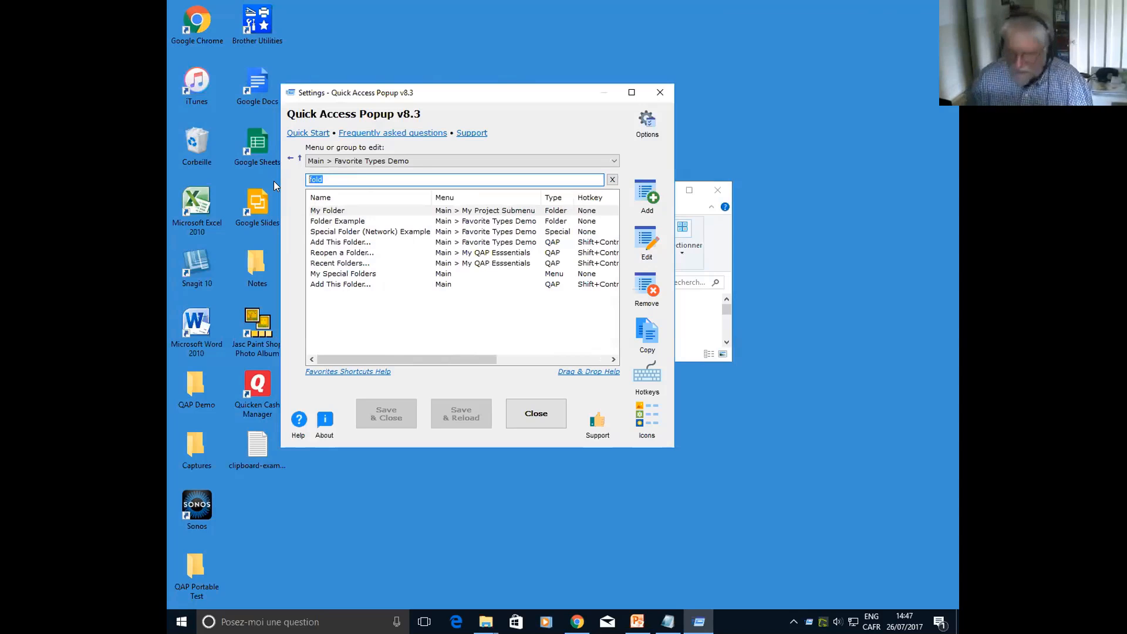
{"action": "key", "text": "BackSpace"}
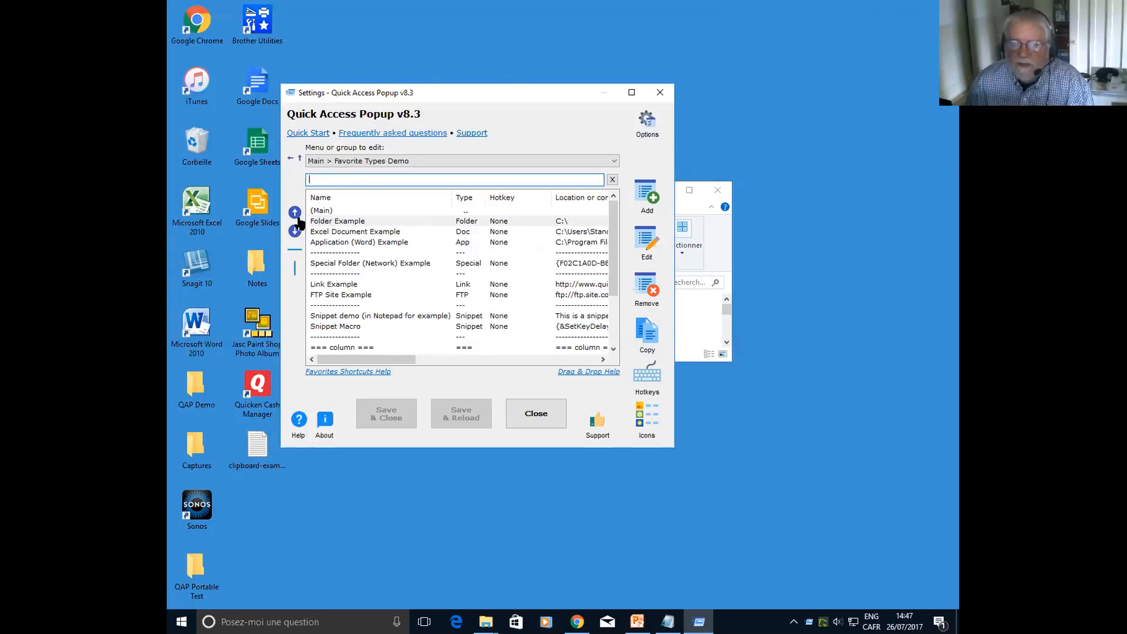
Reorder the Favorite Types Demo list so Folder Example sits between Excel Document Example and Application (Word) Example
{"action": "left_click", "coordinate": [347, 223]}
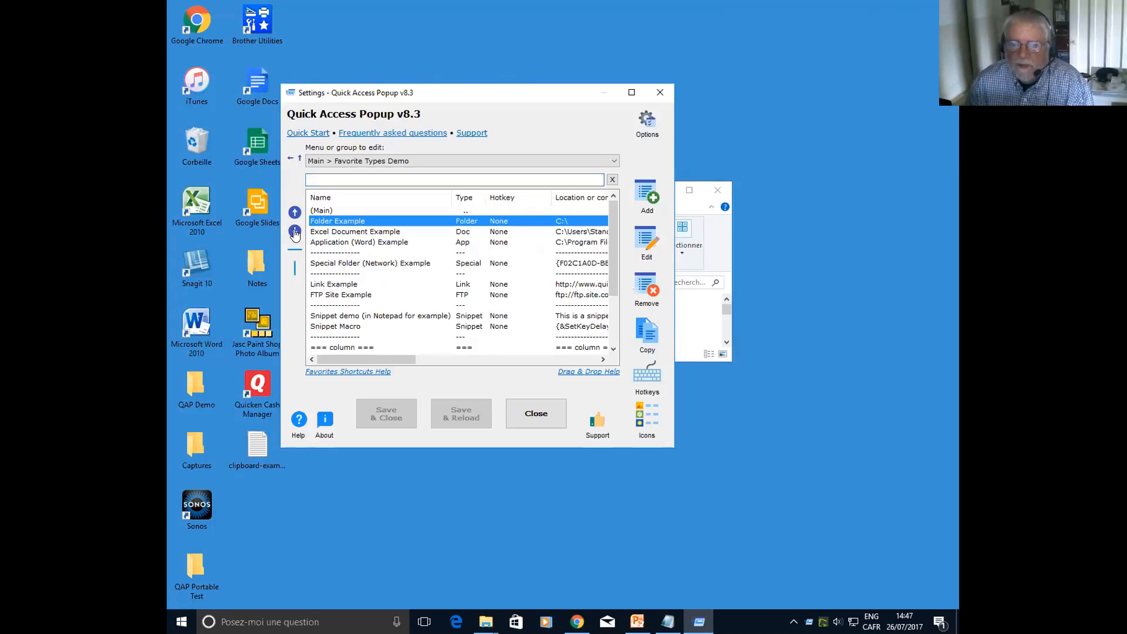
{"action": "left_click", "coordinate": [295, 230]}
{"action": "left_click", "coordinate": [295, 231]}
{"action": "left_click", "coordinate": [294, 230]}
{"action": "left_click", "coordinate": [295, 231]}
{"action": "left_click", "coordinate": [295, 214]}
{"action": "left_click", "coordinate": [295, 214]}
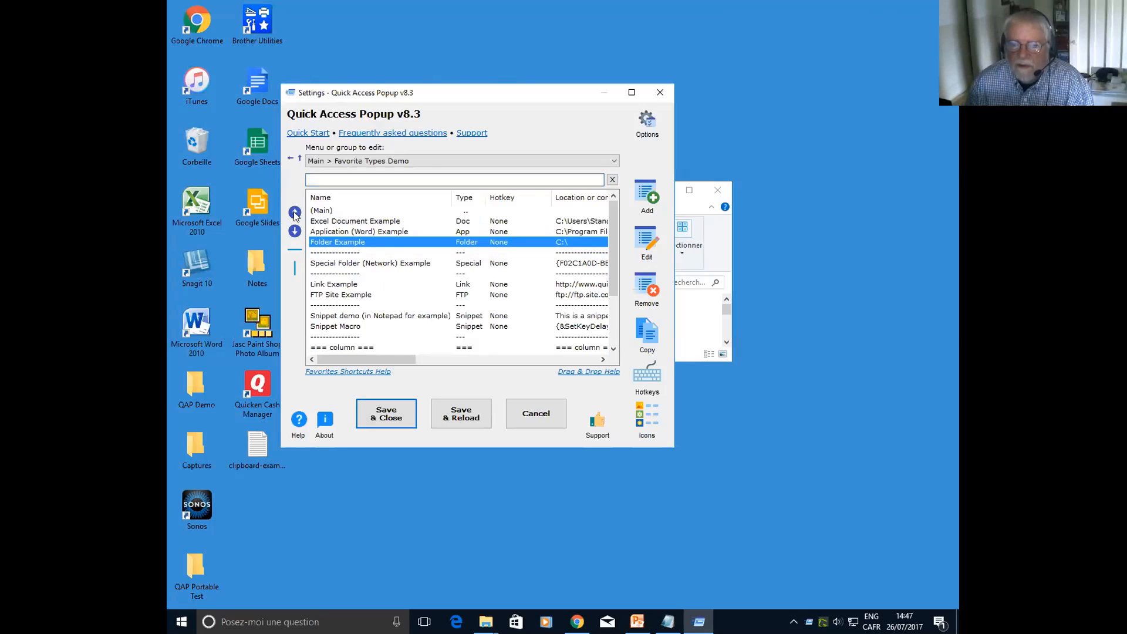
{"action": "left_click", "coordinate": [294, 214]}
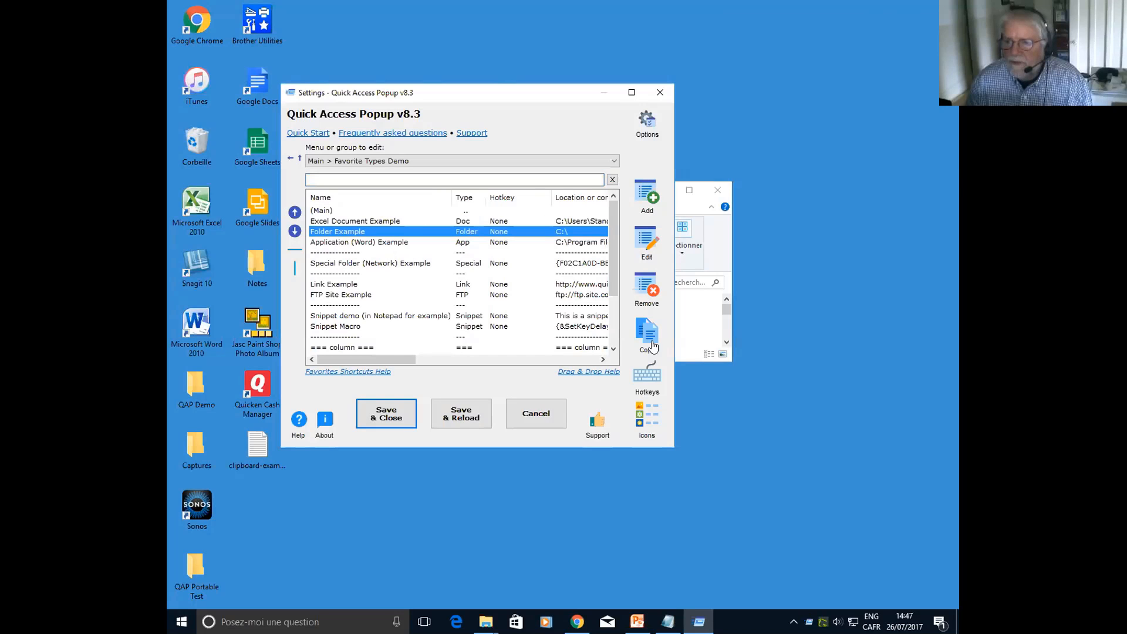
Select several favorites and separators together, starting from Excel Document Example, and replace that selection with Link Example alone
{"action": "left_click", "coordinate": [374, 222]}
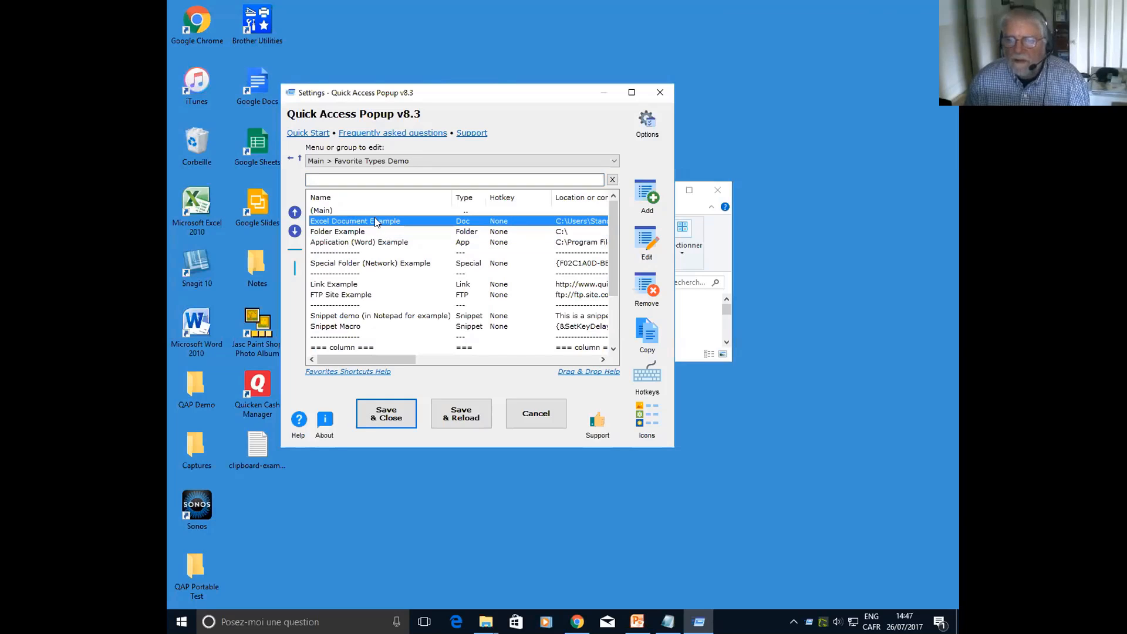
{"action": "left_click", "coordinate": [346, 232], "text": "ctrl"}
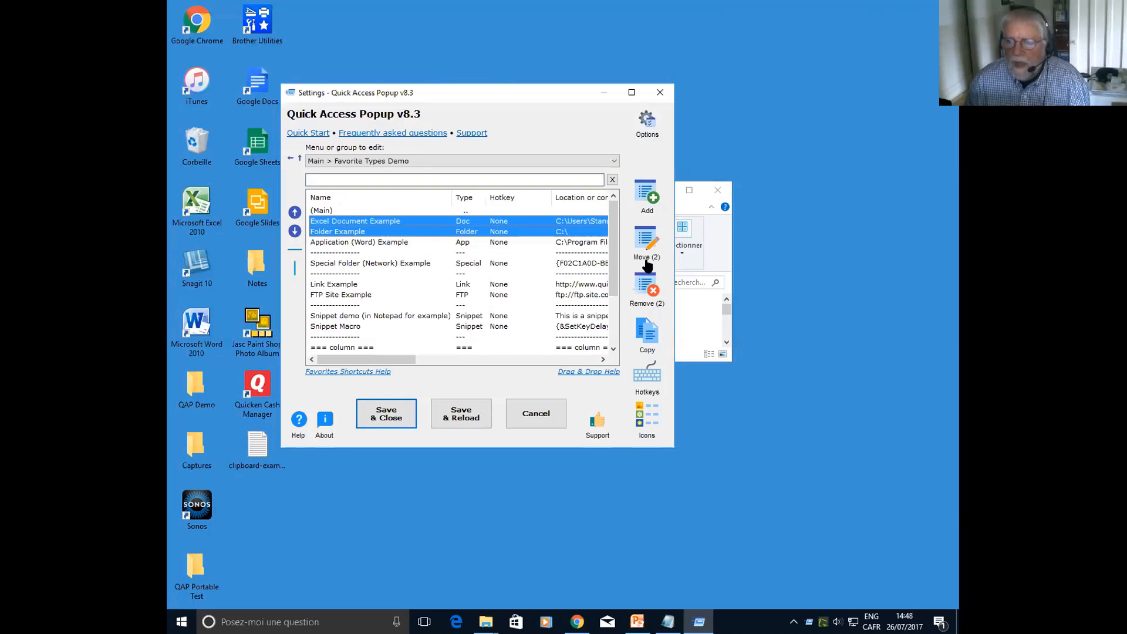
{"action": "left_click", "coordinate": [353, 243], "text": "shift"}
{"action": "left_click", "coordinate": [352, 265], "text": "shift"}
{"action": "left_click", "coordinate": [347, 306], "text": "ctrl"}
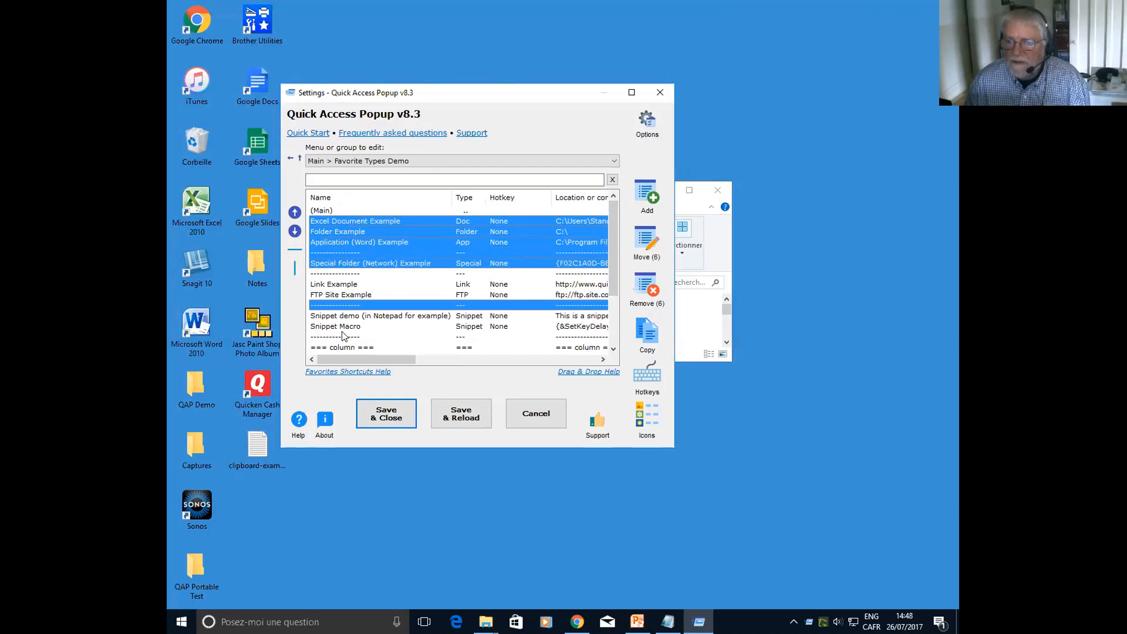
{"action": "left_click", "coordinate": [345, 337], "text": "ctrl"}
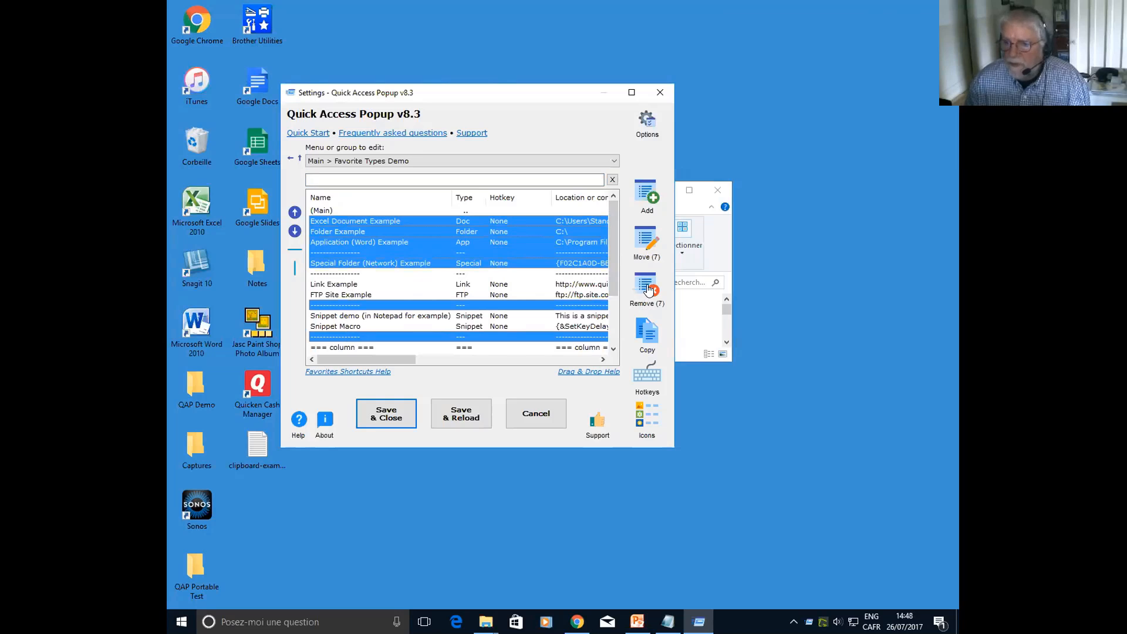
{"action": "left_click", "coordinate": [411, 284]}
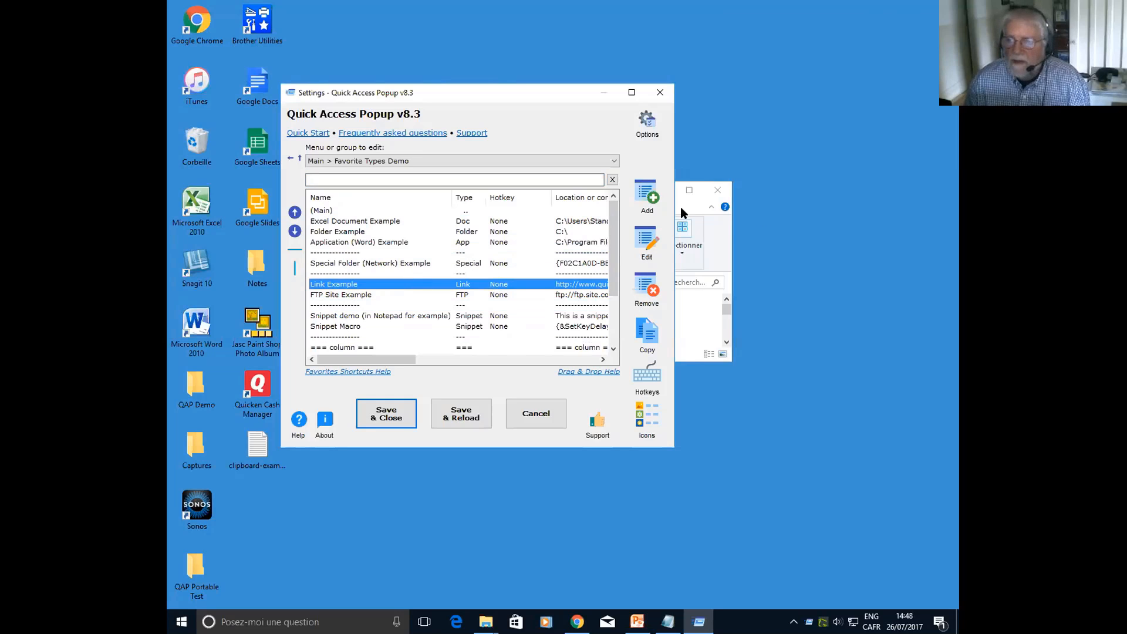
Set up a new application favorite for the running C:\Windows\System32\notepad.exe and capitalize its short name as Notepad
{"action": "left_click", "coordinate": [648, 192]}
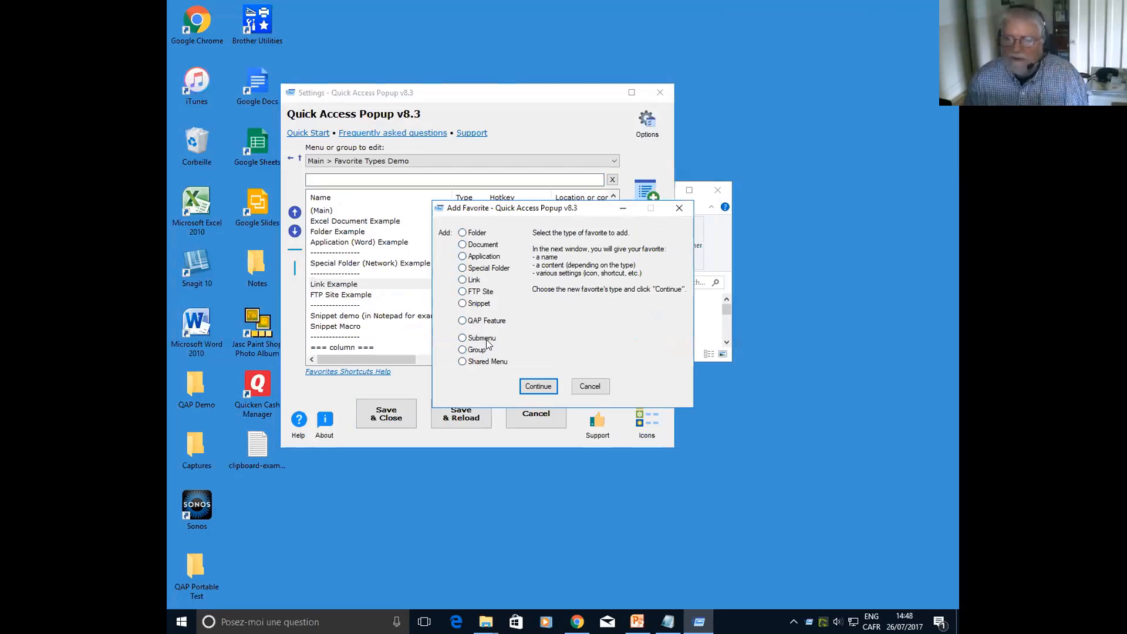
{"action": "left_click", "coordinate": [479, 259]}
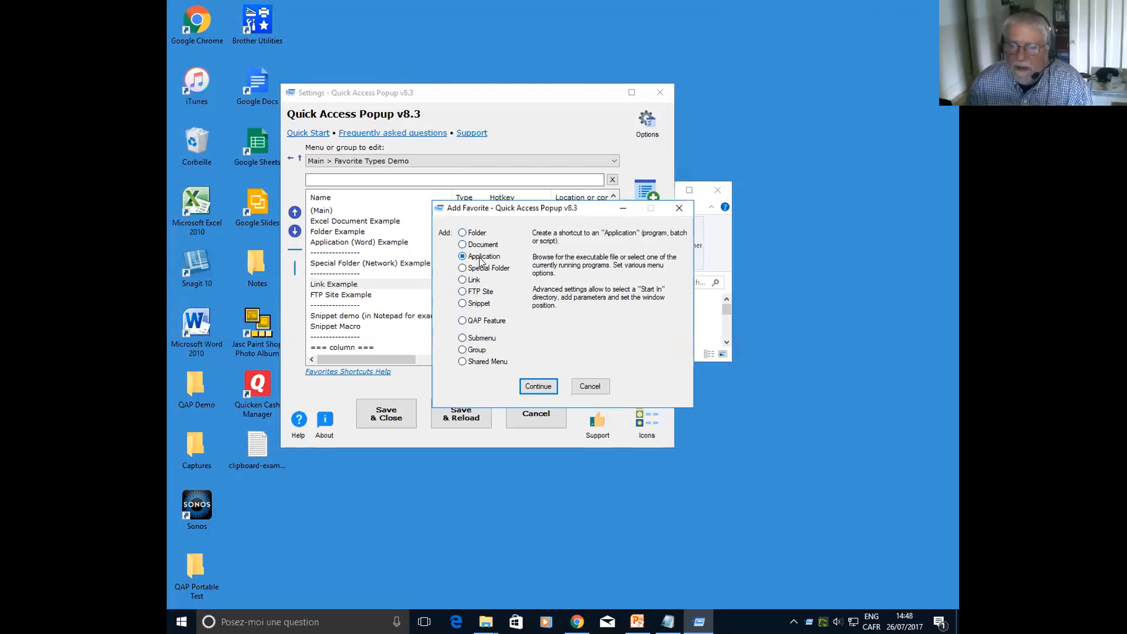
{"action": "left_click", "coordinate": [538, 387]}
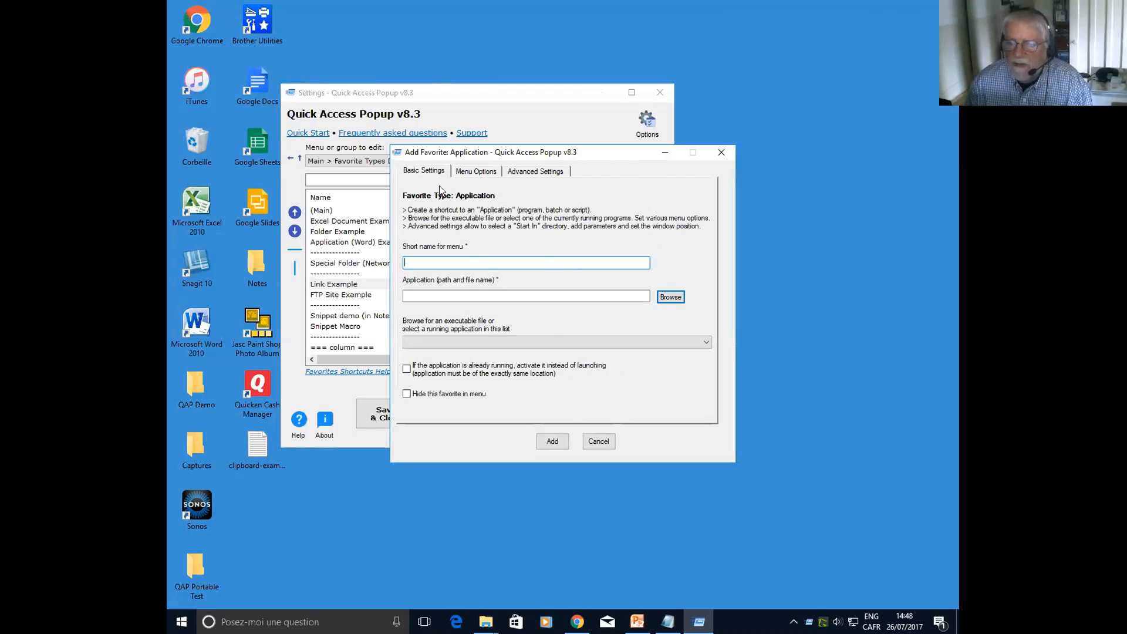
{"action": "left_click", "coordinate": [707, 342]}
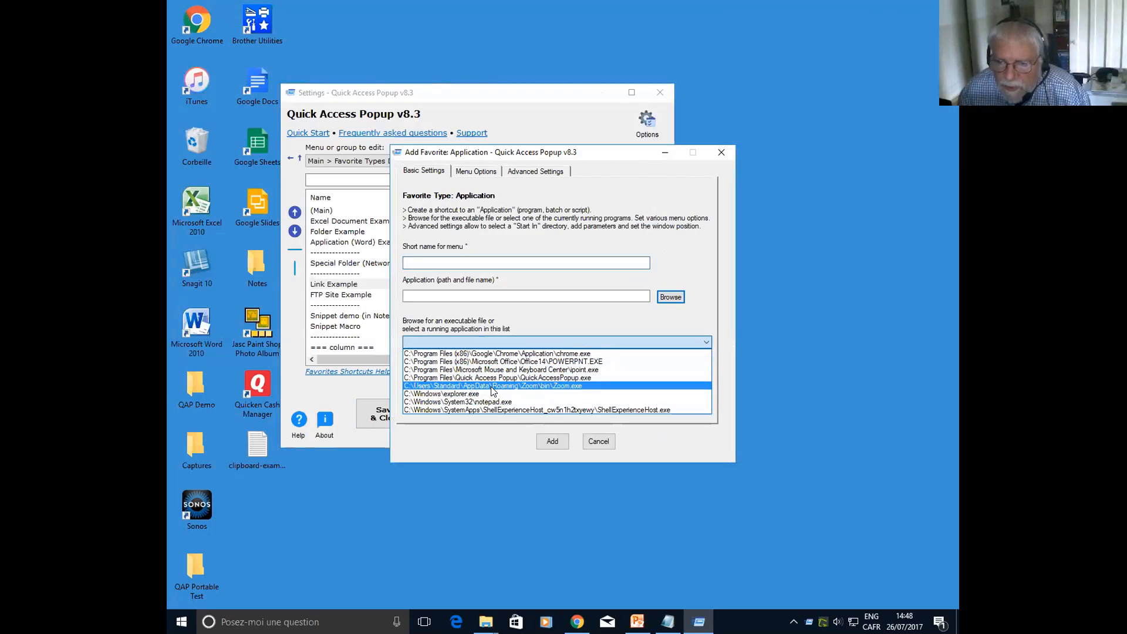
{"action": "left_click", "coordinate": [490, 404]}
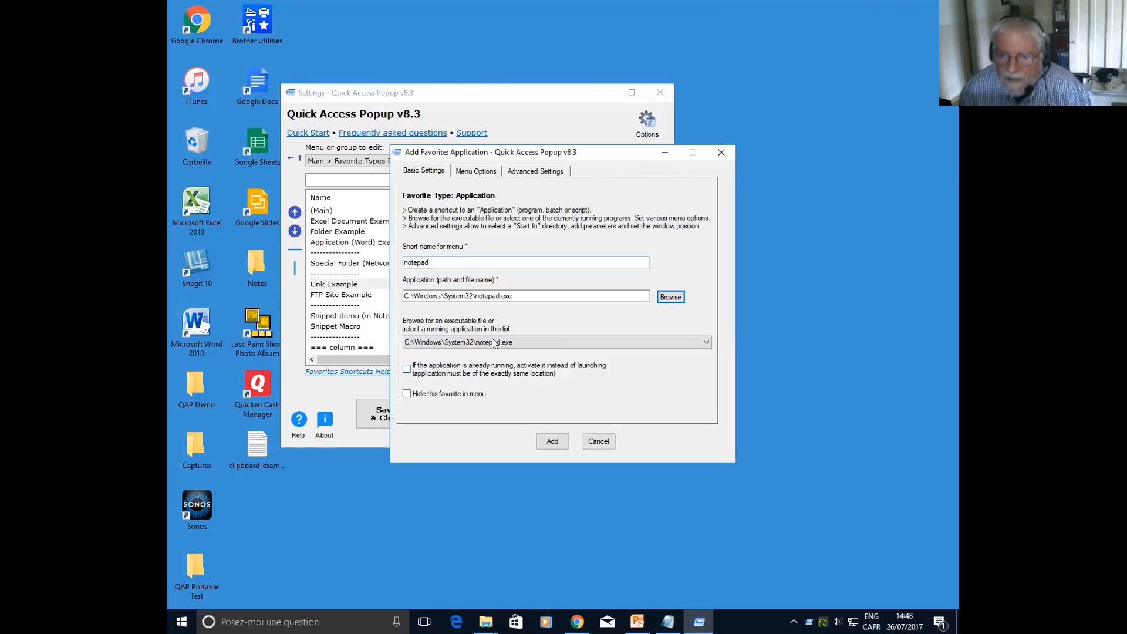
{"action": "left_click_drag", "start_coordinate": [435, 262], "coordinate": [352, 262]}
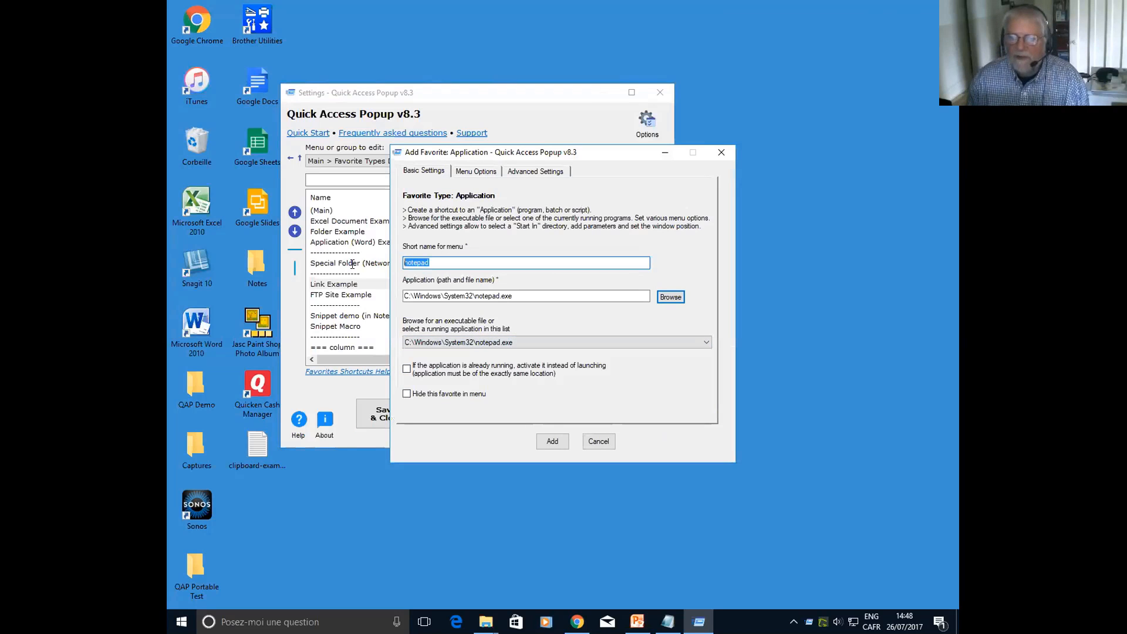
{"action": "key", "text": "Home"}
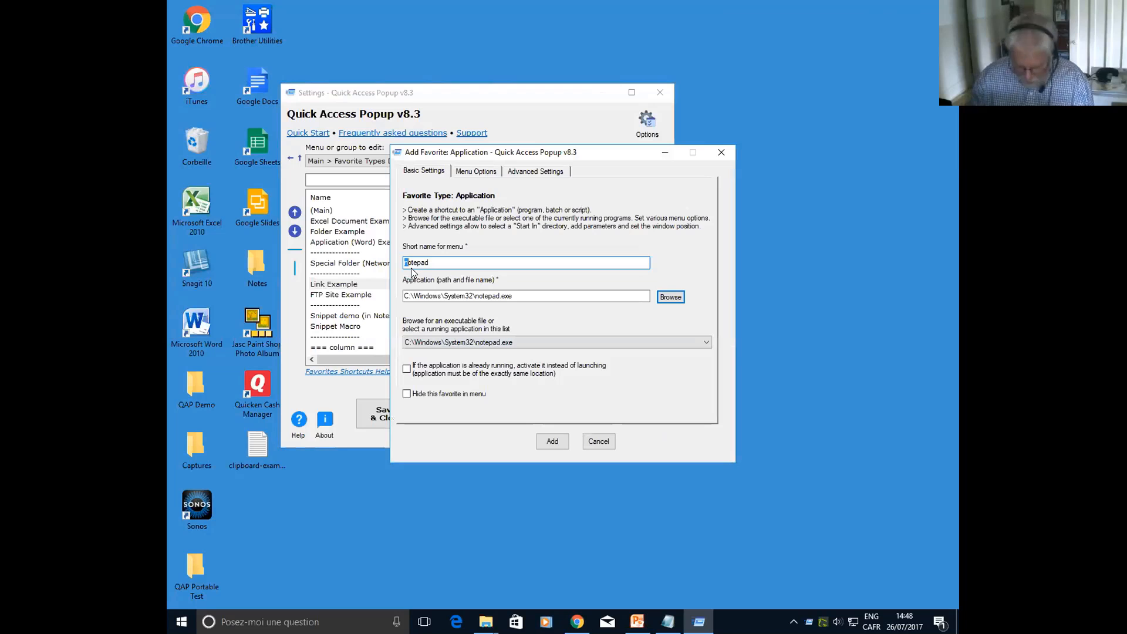
{"action": "type", "text": "N"}
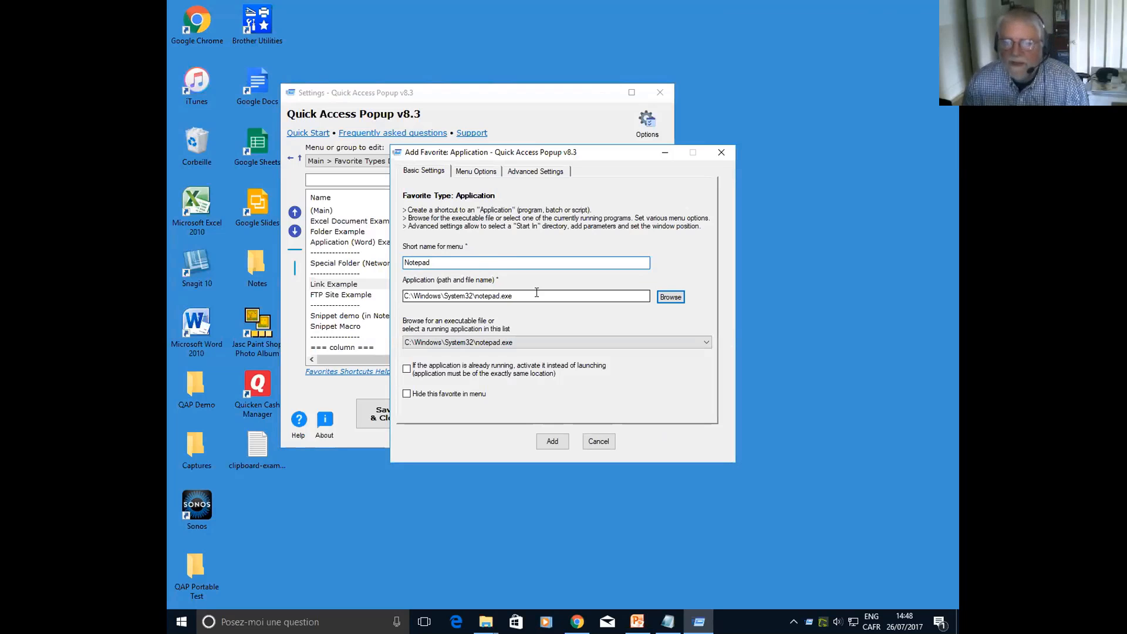
Review the new Notepad favorite's menu options and advanced settings, including its start-in folder and parameters, and discard the favorite
{"action": "left_click", "coordinate": [482, 172]}
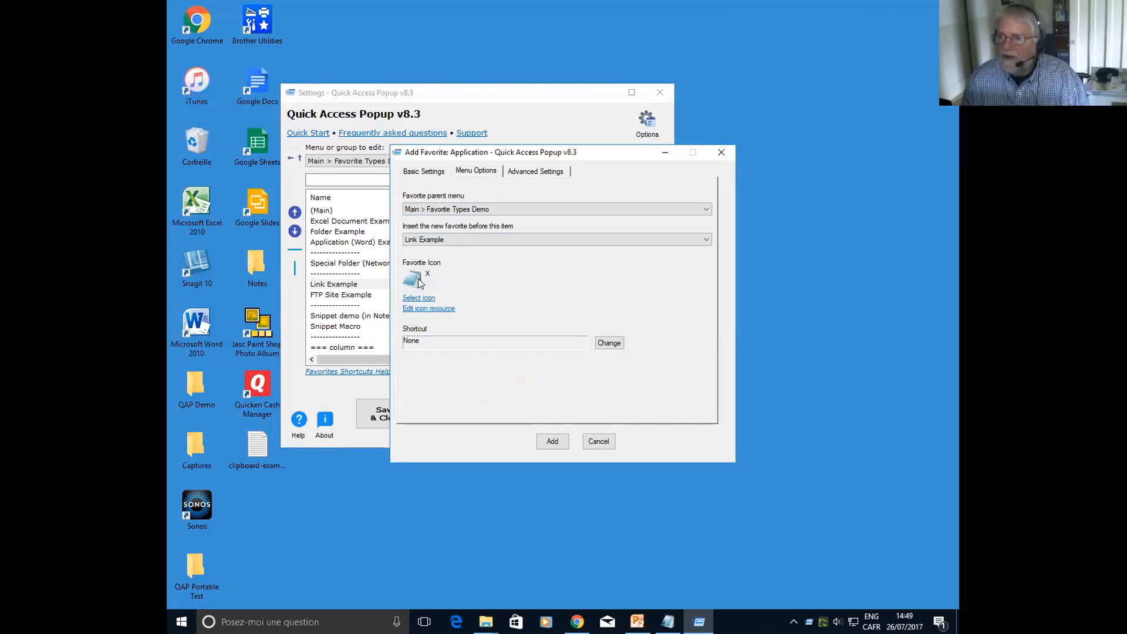
{"action": "left_click", "coordinate": [528, 171]}
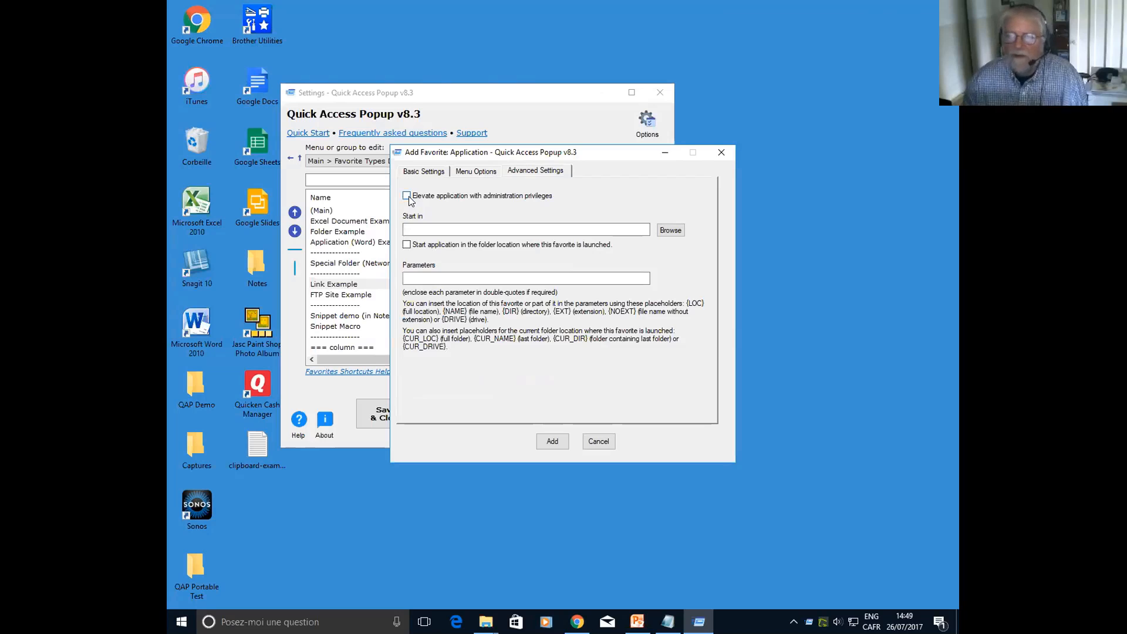
{"action": "left_click", "coordinate": [407, 227]}
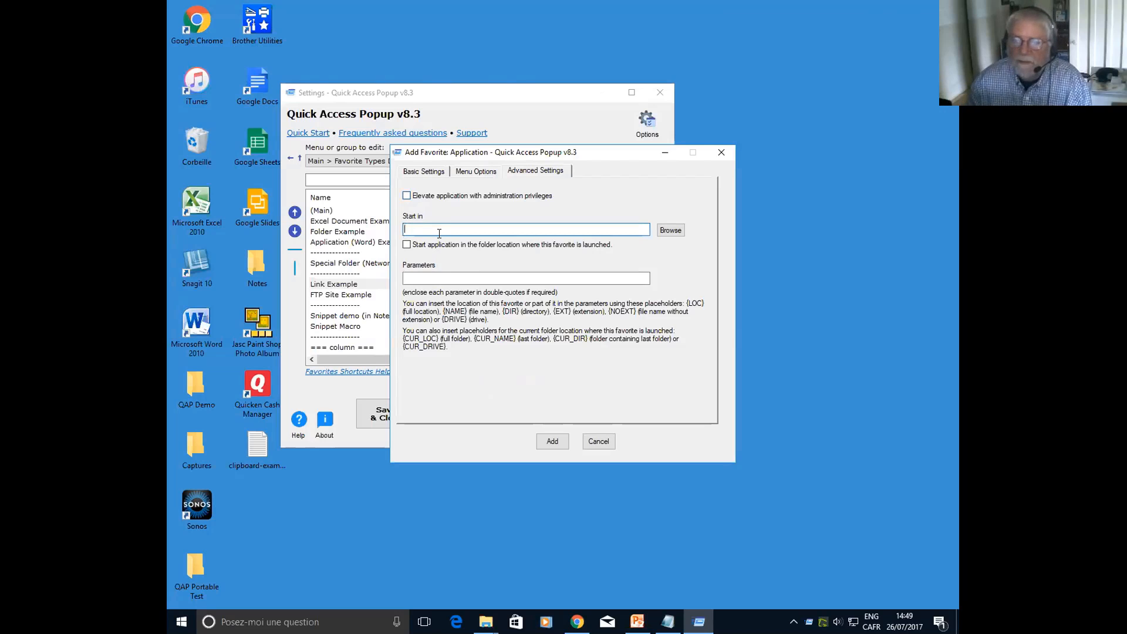
{"action": "left_click", "coordinate": [424, 275]}
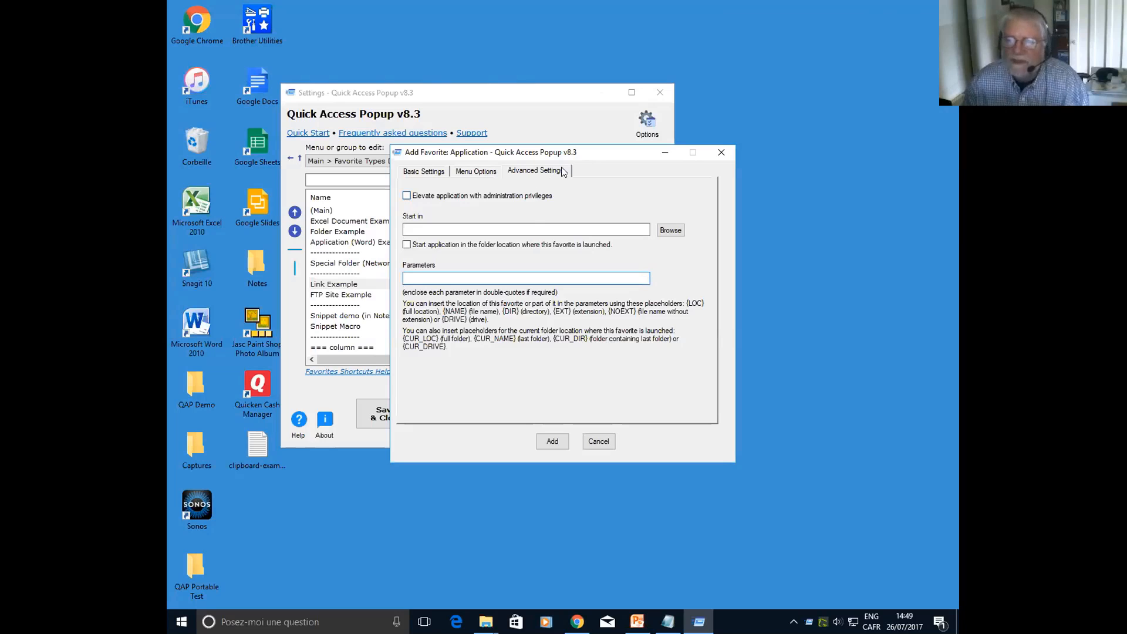
{"action": "left_click", "coordinate": [598, 441]}
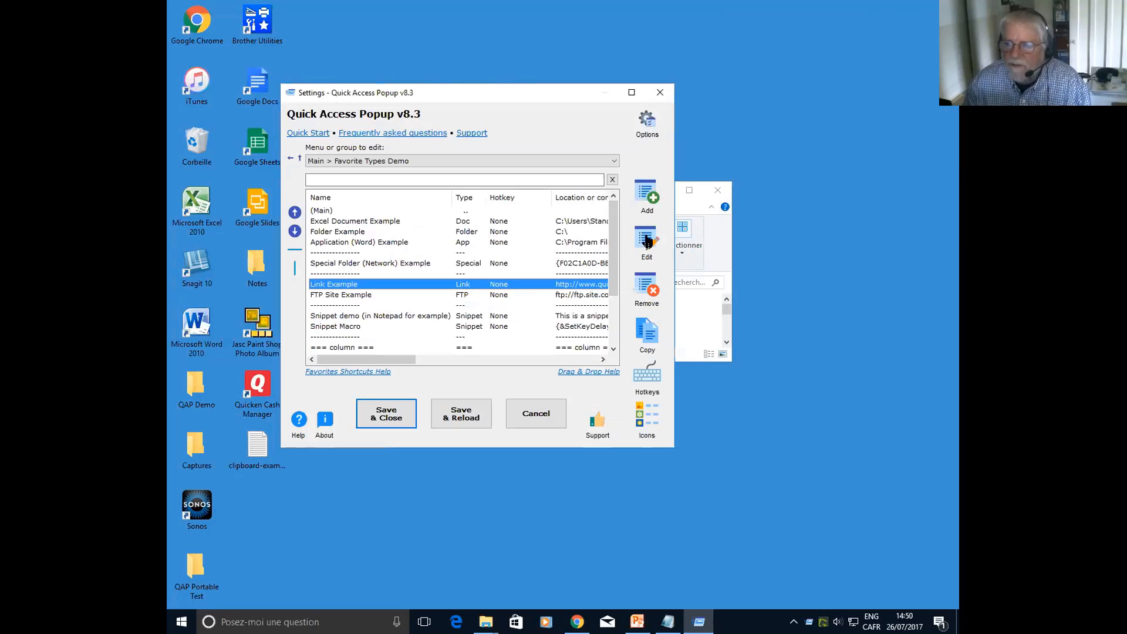
Look at Link Example's edit settings and its copy settings, cancelling each dialog
{"action": "double_click", "coordinate": [339, 283]}
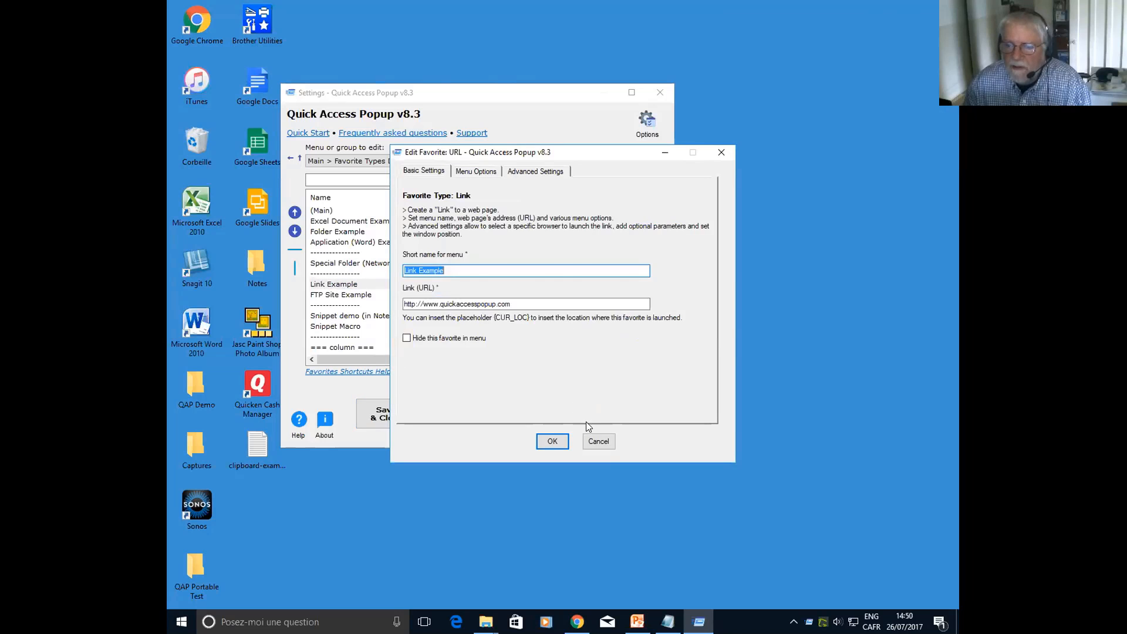
{"action": "left_click", "coordinate": [591, 440]}
{"action": "left_click", "coordinate": [639, 239]}
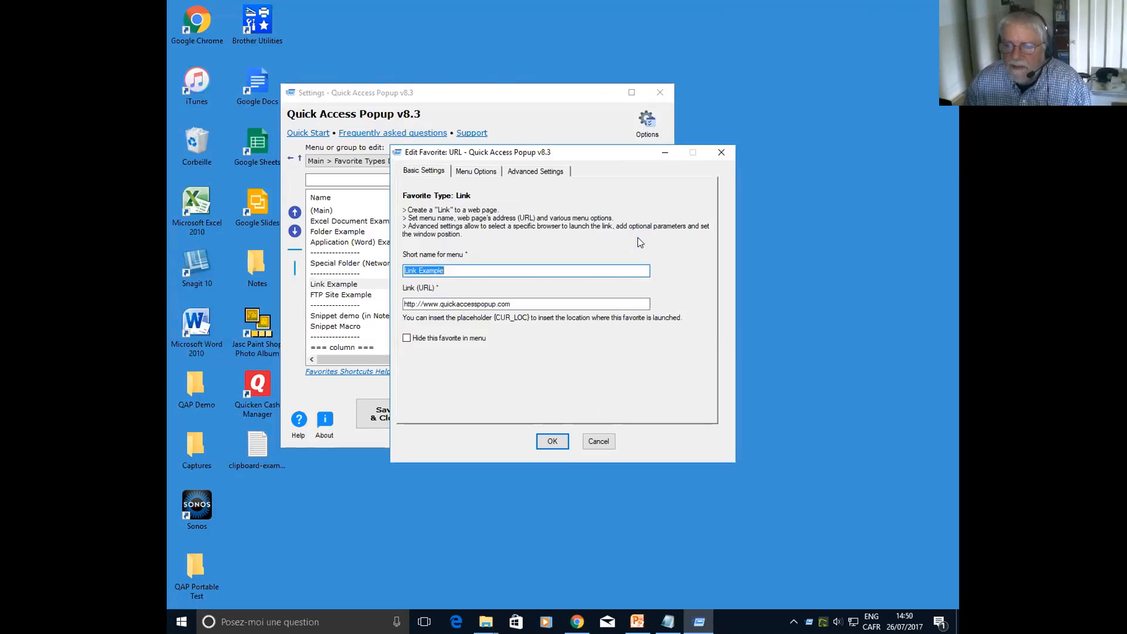
{"action": "left_click", "coordinate": [598, 443]}
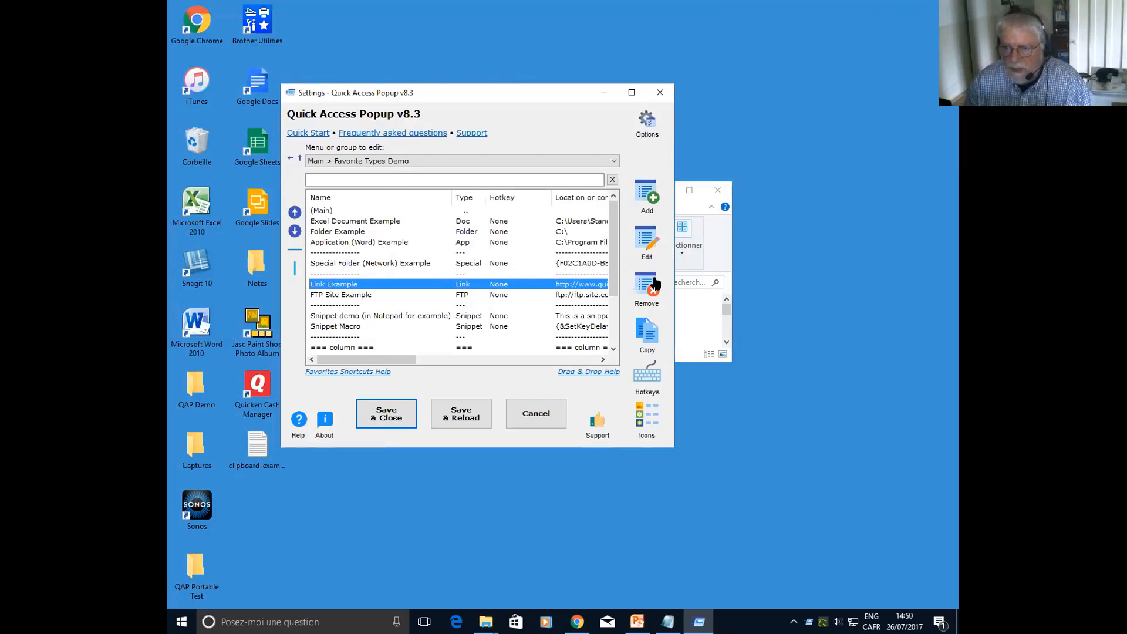
{"action": "left_click", "coordinate": [649, 332]}
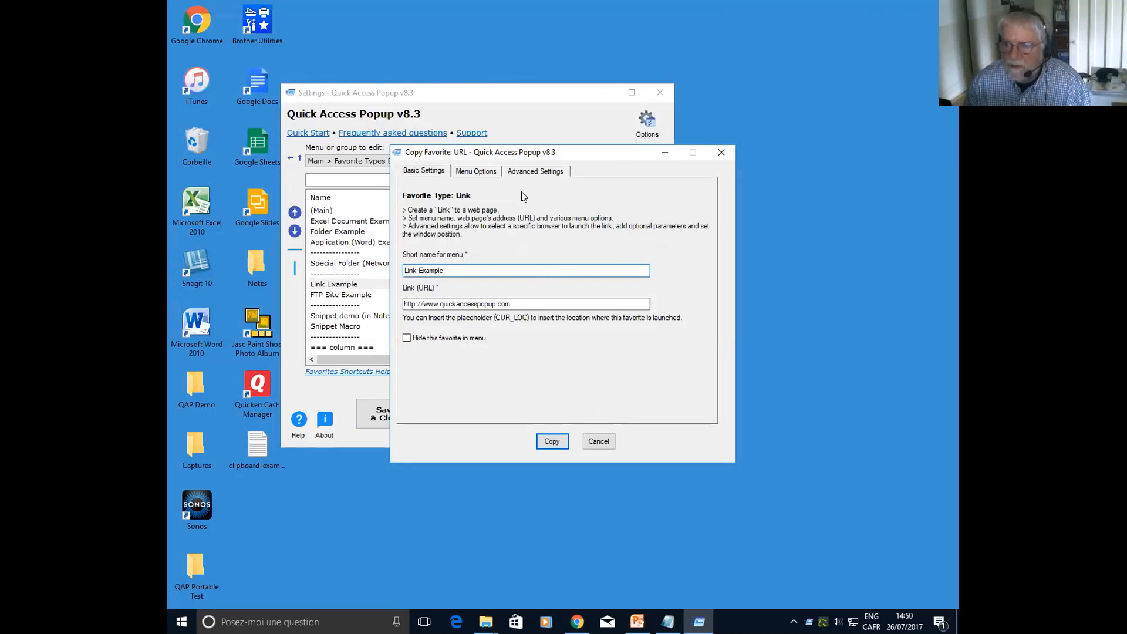
{"action": "left_click", "coordinate": [598, 442]}
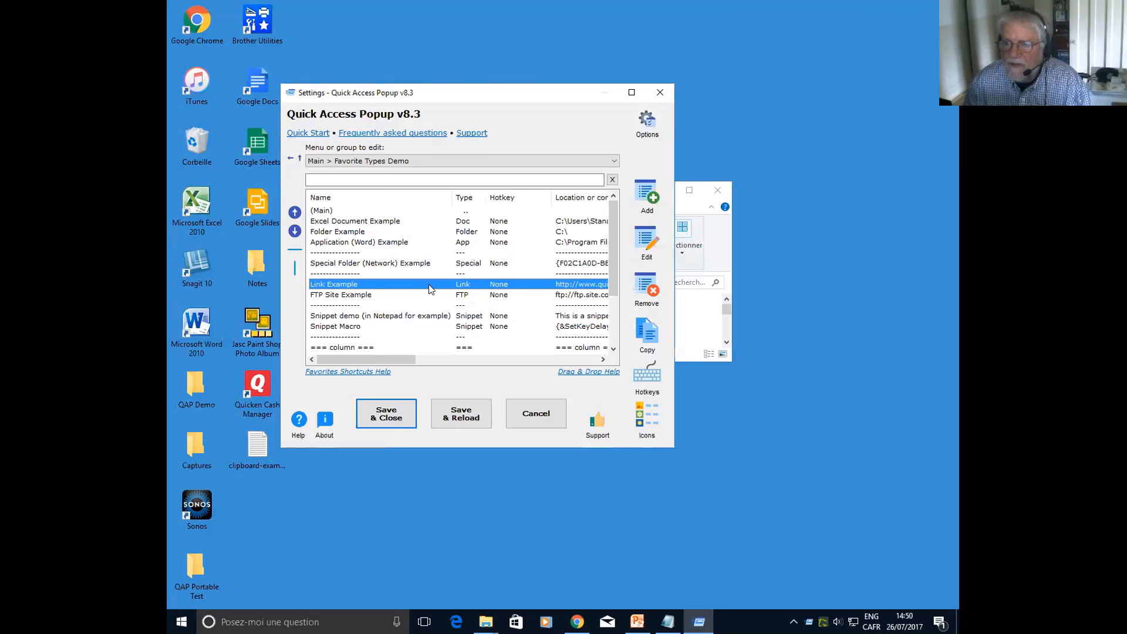
Edit Link Example in the Favorite Types Demo menu to assign it the shortcut Shift+Control+W
{"action": "double_click", "coordinate": [376, 282]}
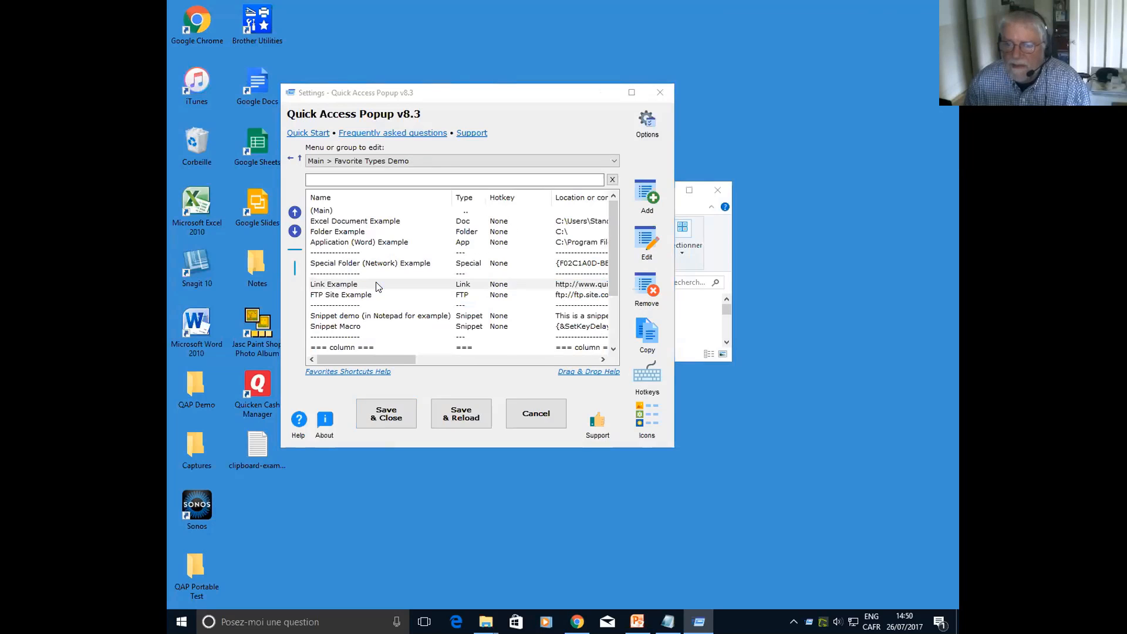
{"action": "left_click", "coordinate": [484, 172]}
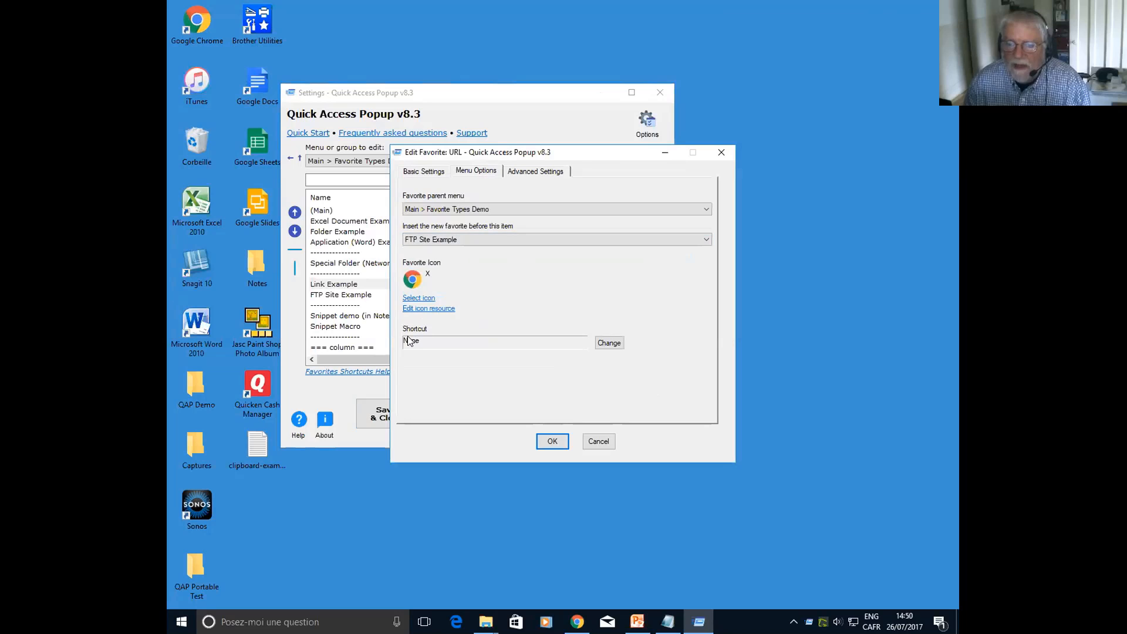
{"action": "left_click", "coordinate": [609, 344]}
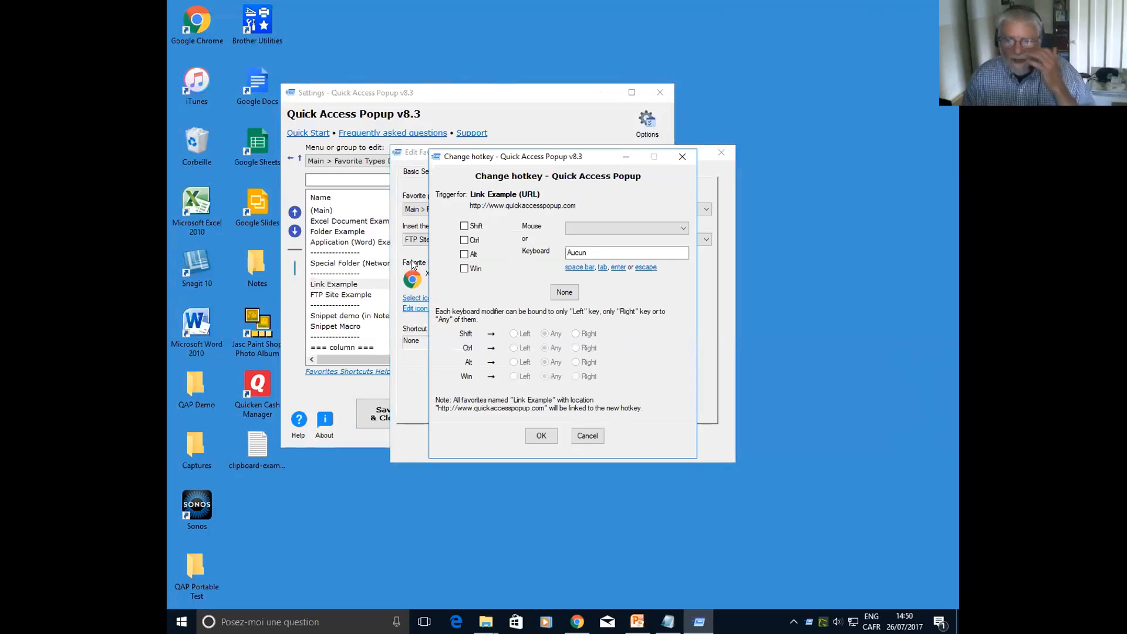
{"action": "left_click", "coordinate": [465, 226]}
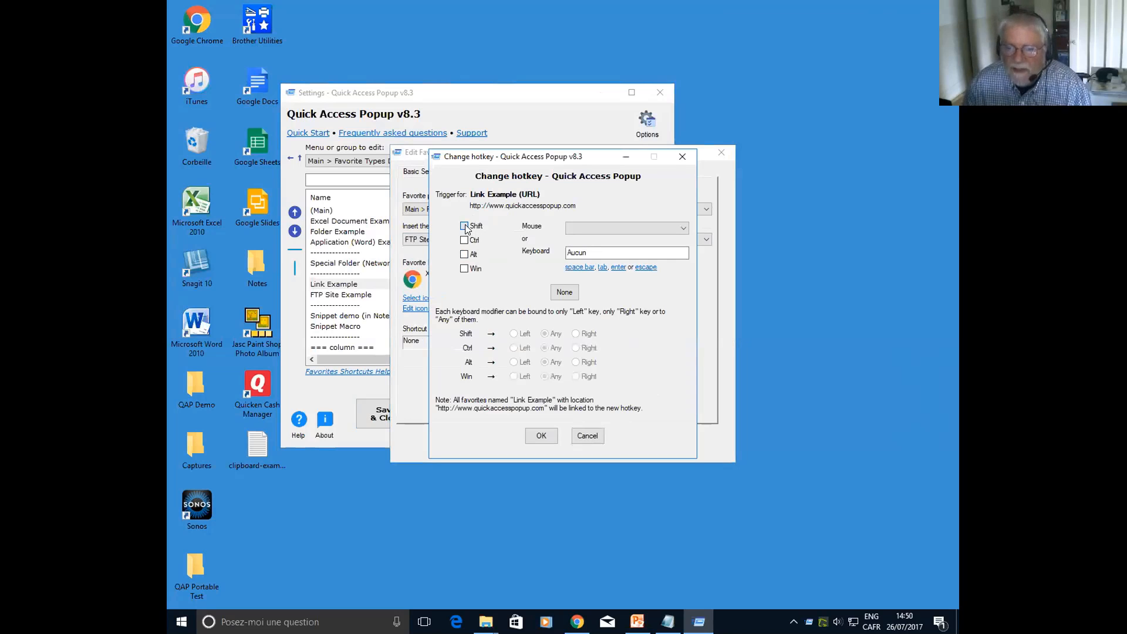
{"action": "left_click", "coordinate": [465, 240]}
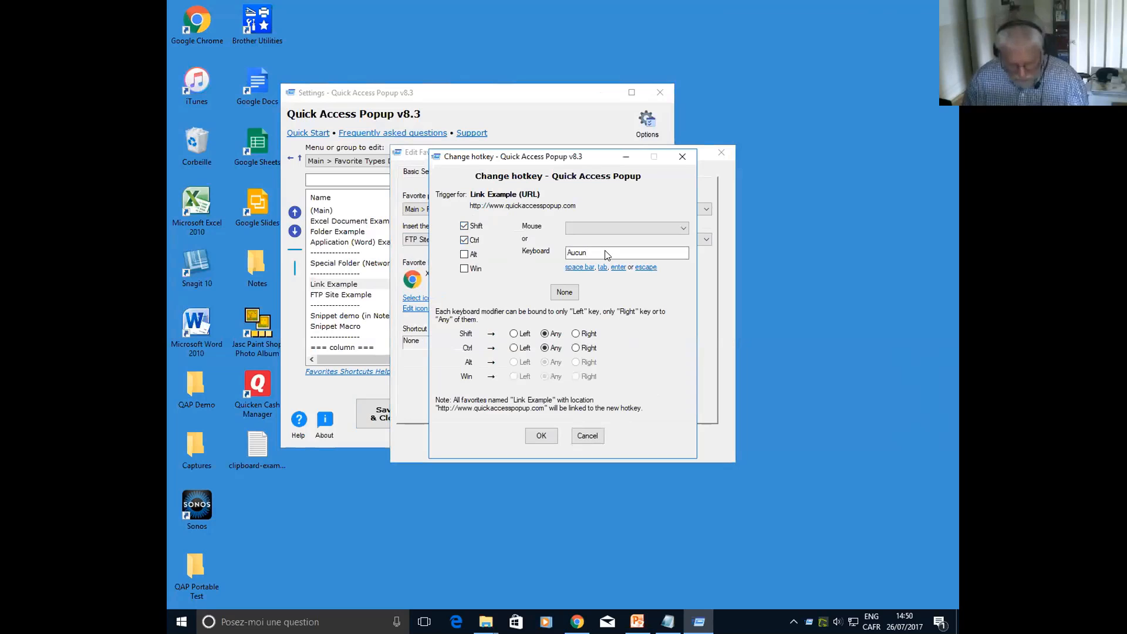
{"action": "key", "text": "w"}
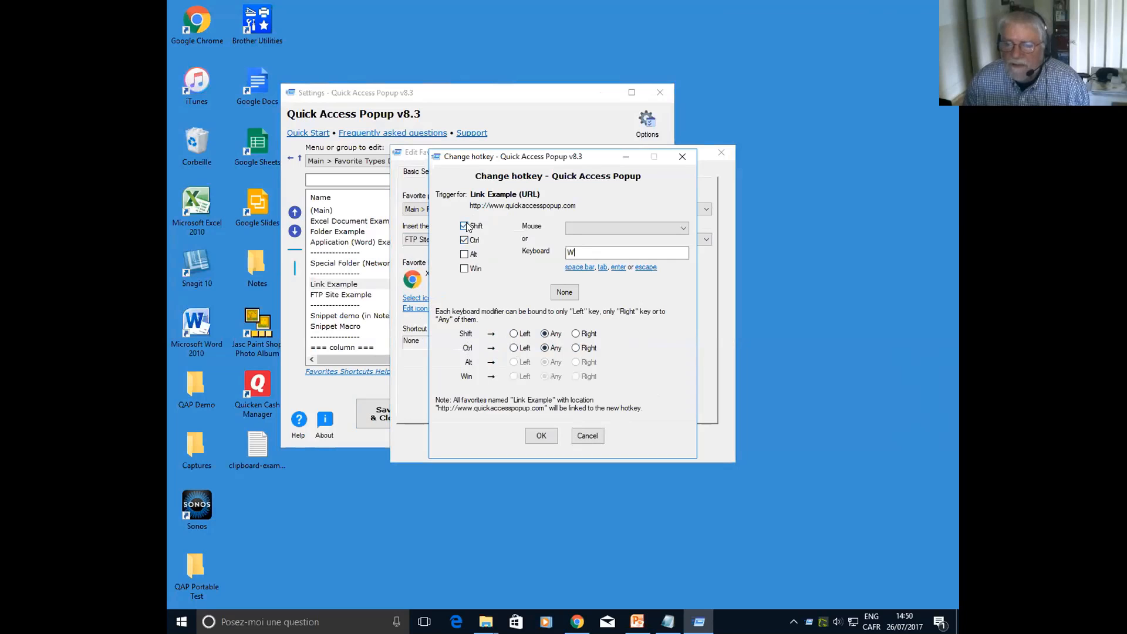
{"action": "left_click", "coordinate": [542, 437]}
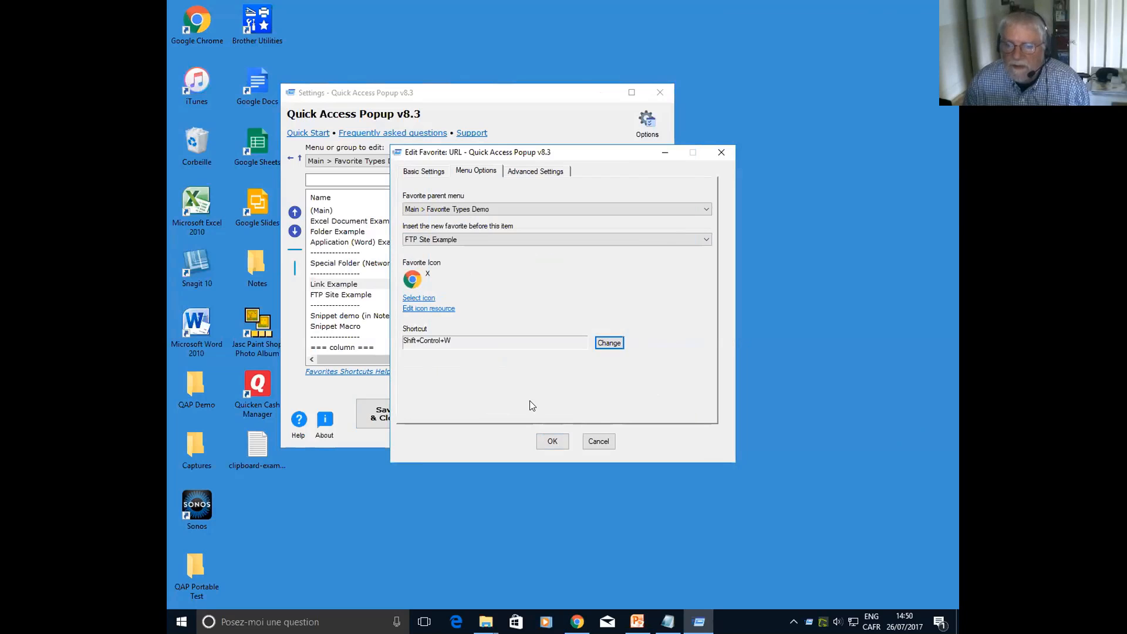
{"action": "left_click", "coordinate": [552, 443]}
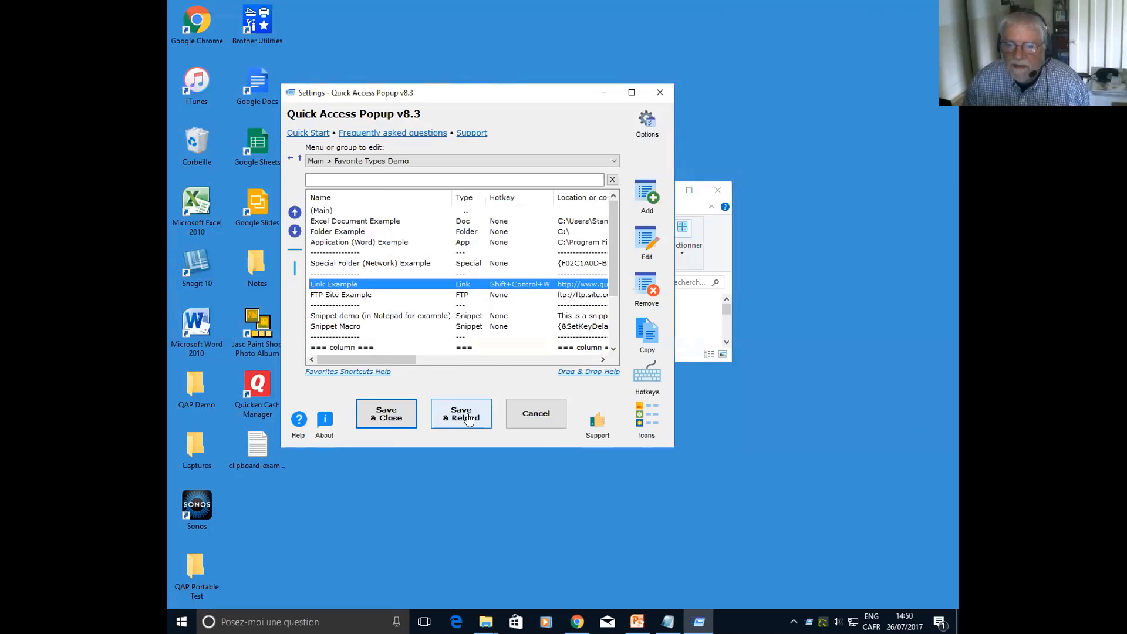
Save and reload the settings, and try launching Link Example with its Shift+Control+W shortcut
{"action": "left_click", "coordinate": [462, 422]}
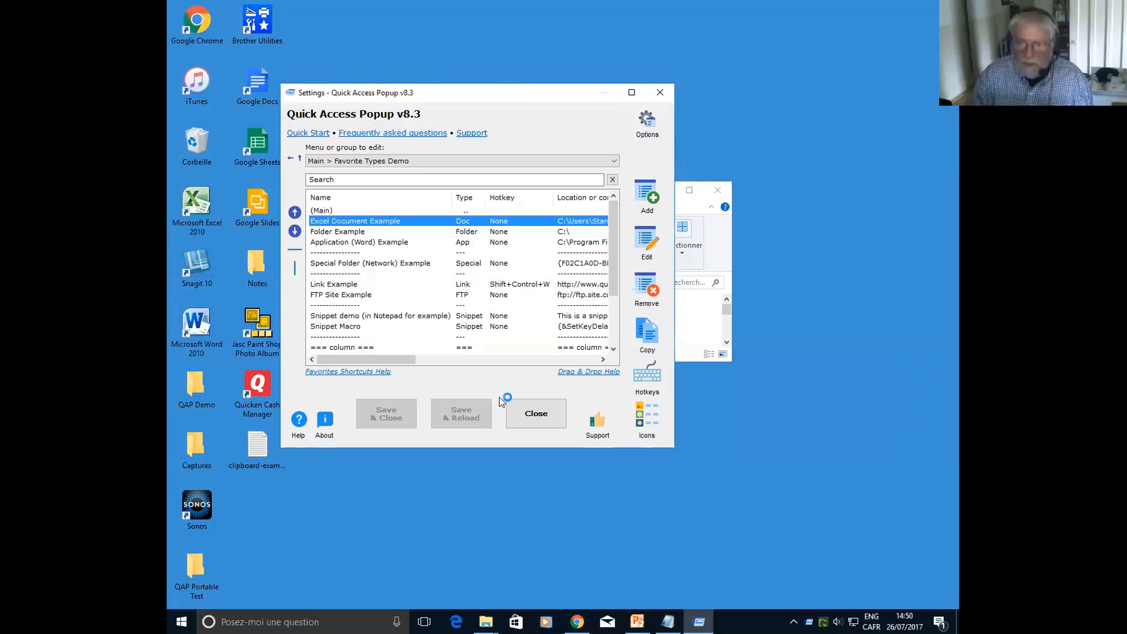
{"action": "key", "text": "shift+ctrl+w"}
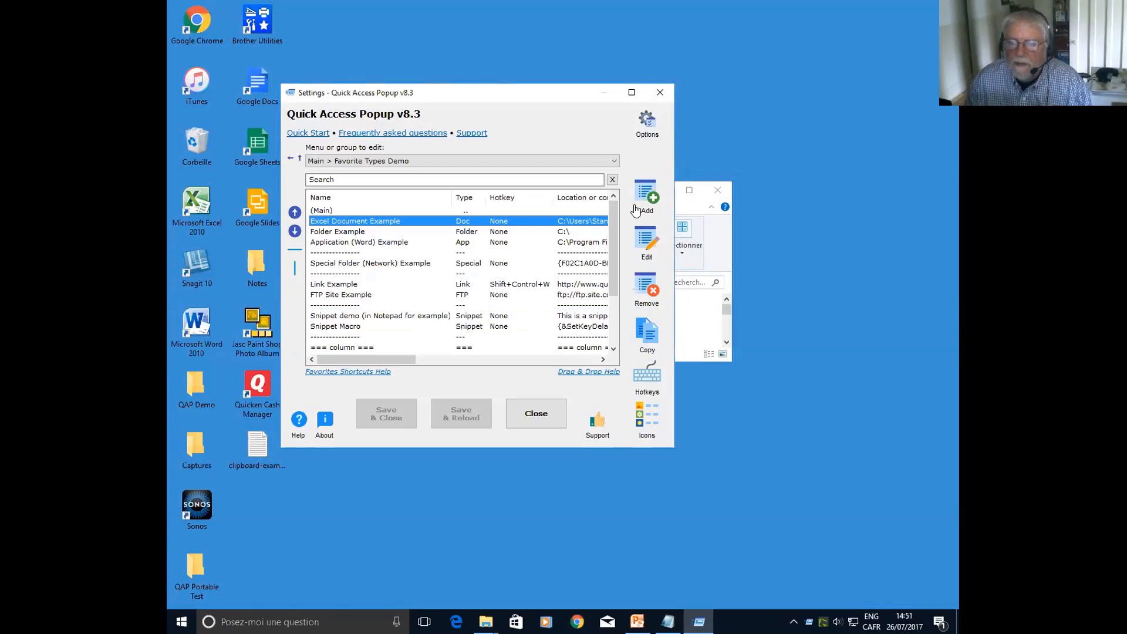
Review the managed hotkeys with all favorites listed, inspect the hotkey settings of the Team shared menu, and cancel out
{"action": "left_click", "coordinate": [651, 377]}
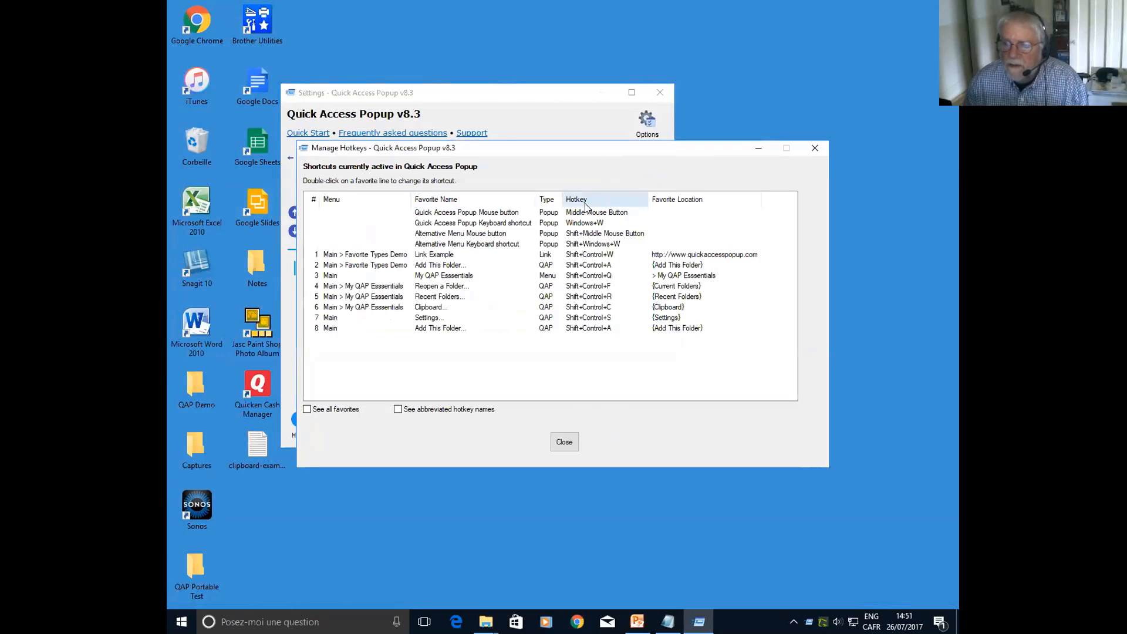
{"action": "left_click", "coordinate": [306, 409]}
{"action": "scroll", "coordinate": [540, 352], "scroll_direction": "down", "scroll_amount": 7}
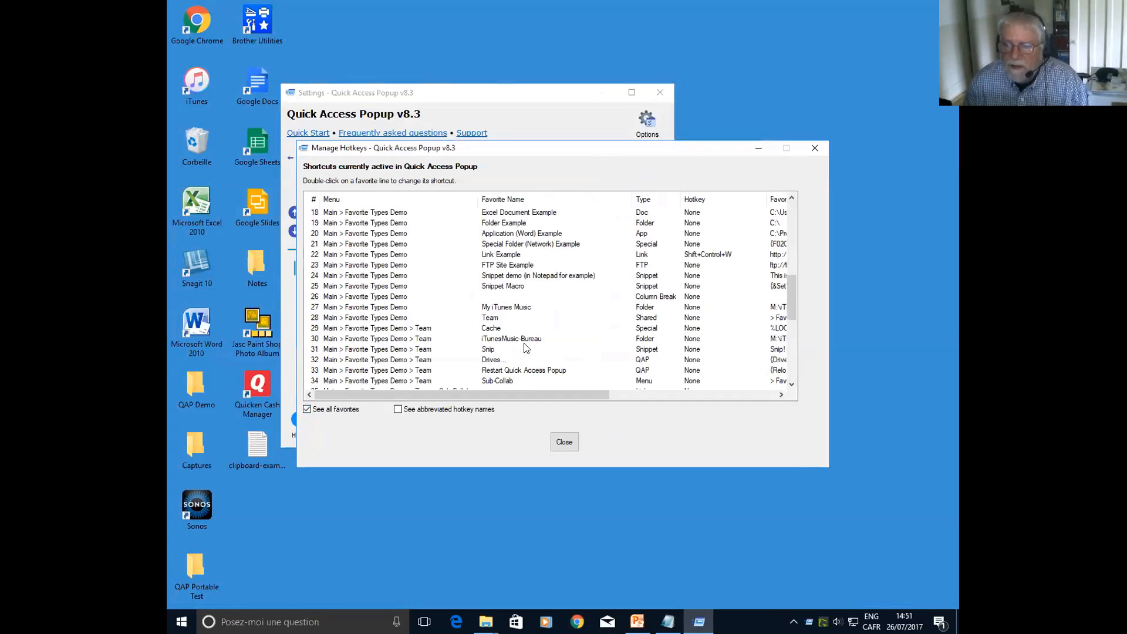
{"action": "left_click", "coordinate": [681, 317]}
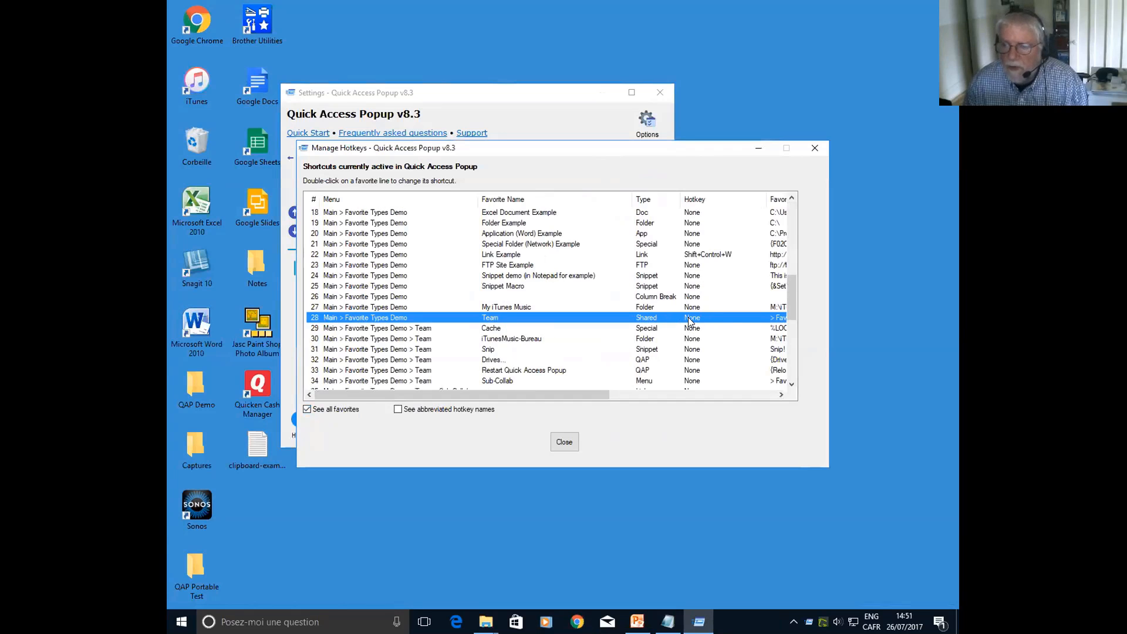
{"action": "double_click", "coordinate": [688, 317]}
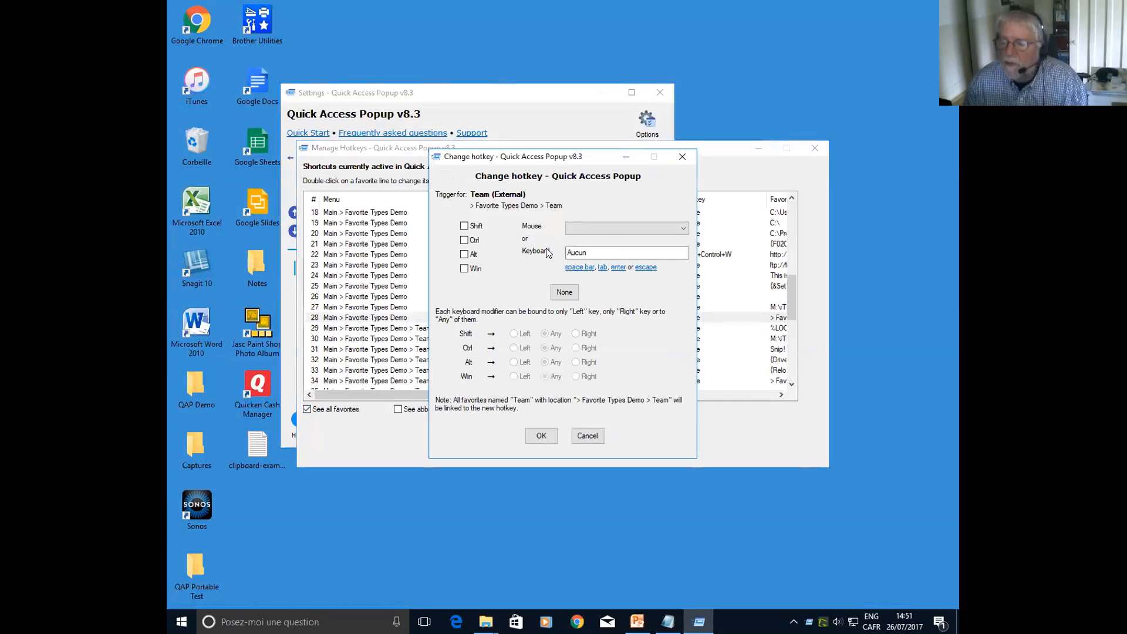
{"action": "left_click", "coordinate": [587, 436]}
{"action": "left_click", "coordinate": [559, 442]}
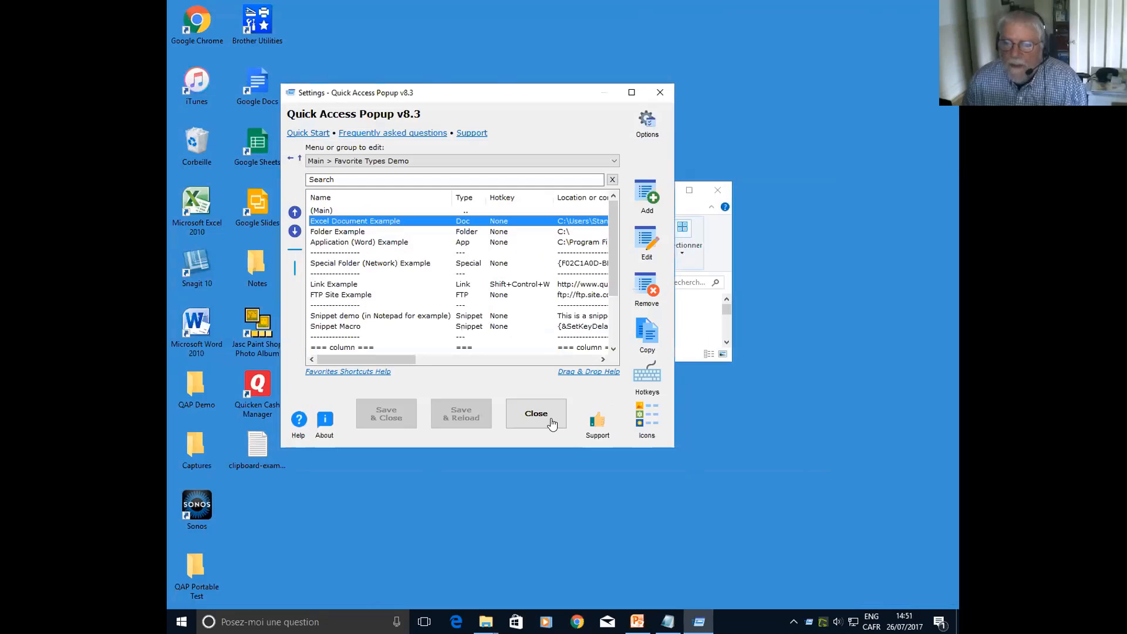
Open the icon manager and examine the current and default icons of the Favorite Types Demo favorites
{"action": "left_click", "coordinate": [647, 418]}
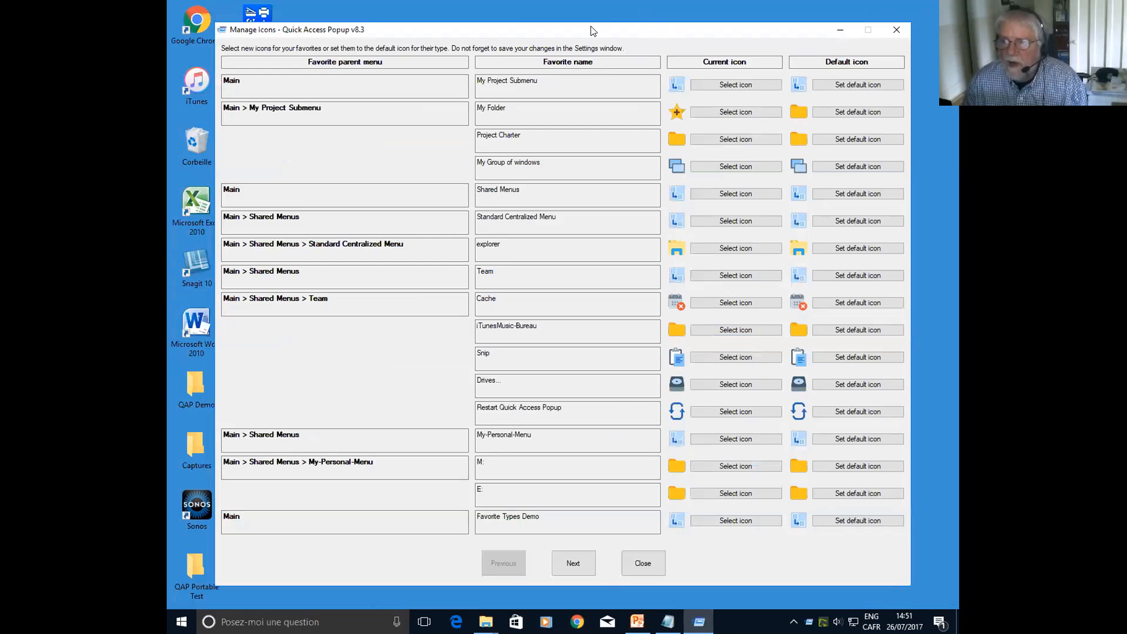
{"action": "left_click_drag", "start_coordinate": [516, 30], "coordinate": [566, 30]}
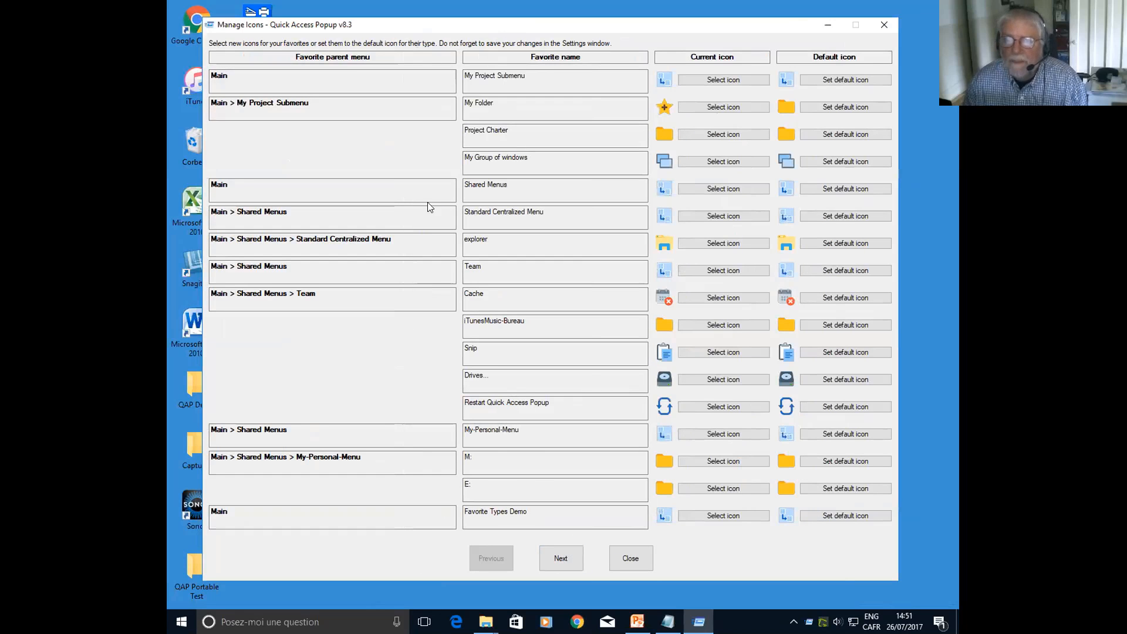
{"action": "left_click", "coordinate": [561, 558]}
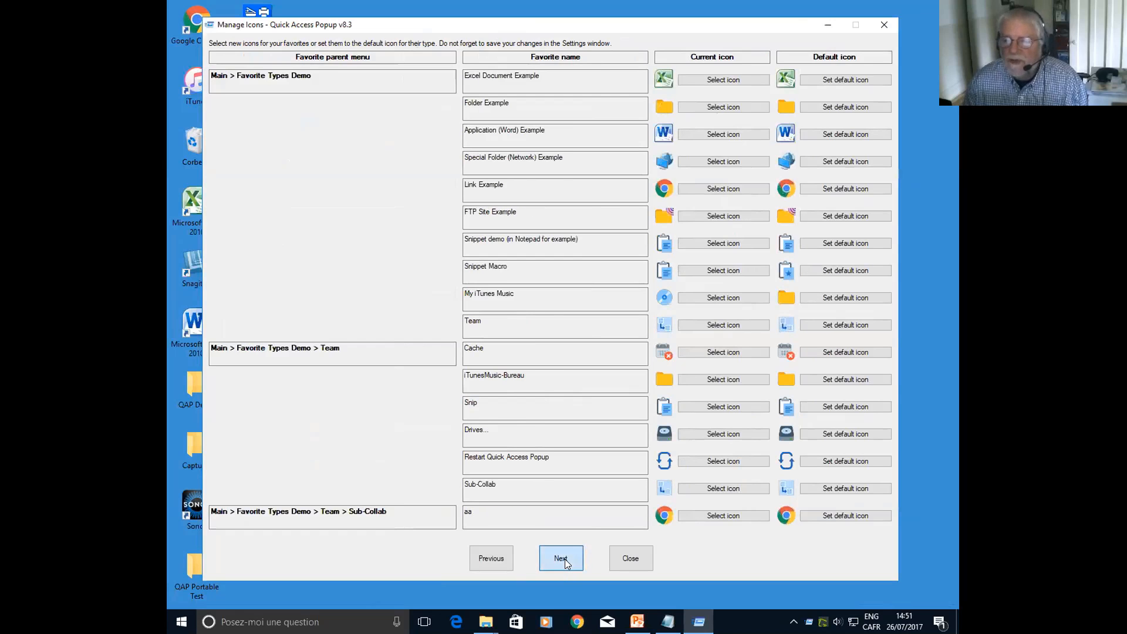
Review the next page of favorites in the icon manager, close it, and reposition the Settings window
{"action": "left_click", "coordinate": [565, 559]}
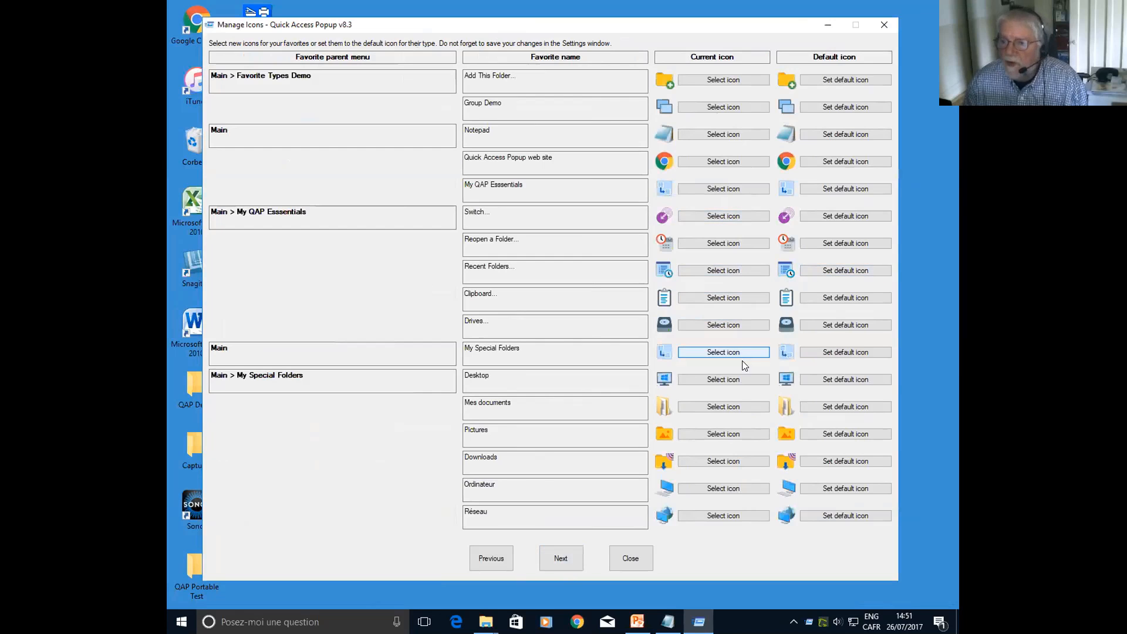
{"action": "left_click", "coordinate": [627, 557]}
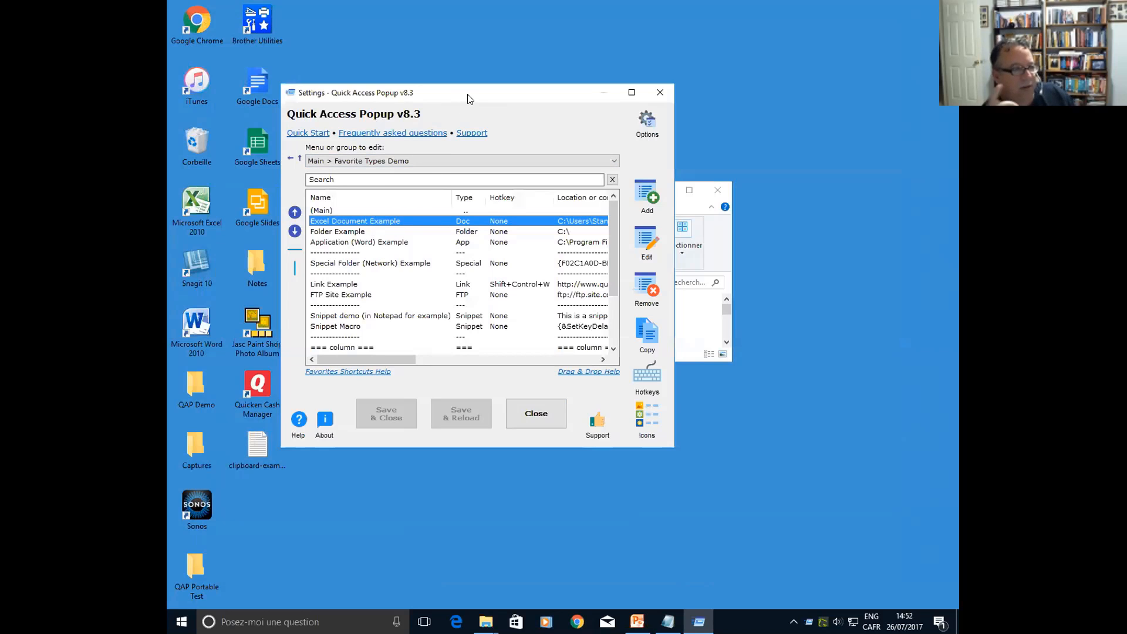
{"action": "left_click_drag", "start_coordinate": [487, 116], "coordinate": [453, 93]}
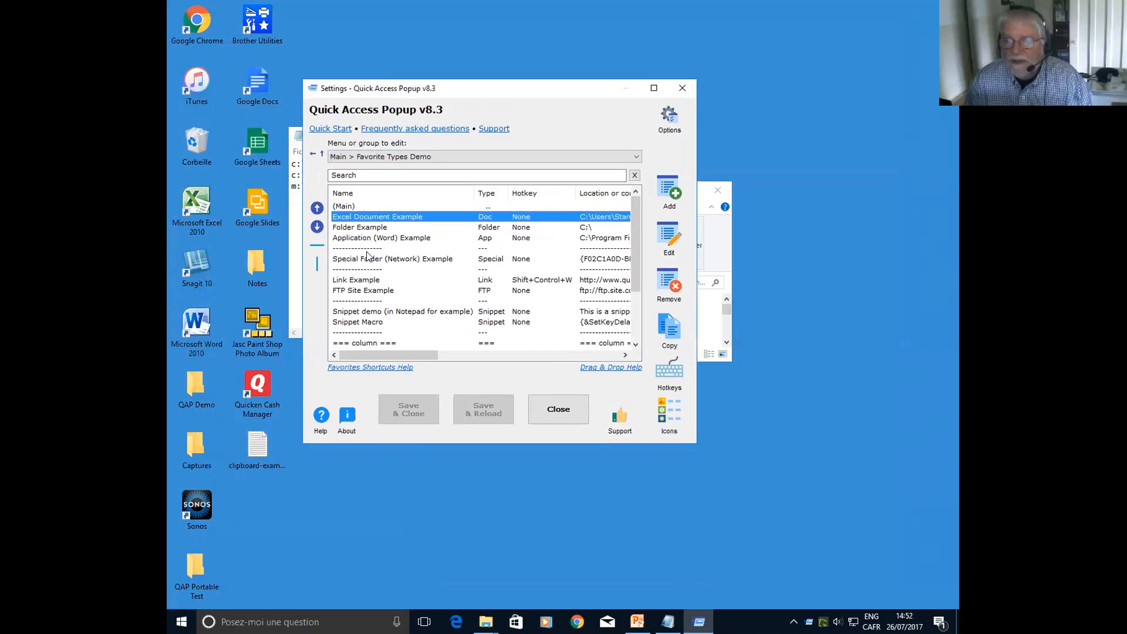
Browse the icons available for Excel Document Example in its menu options, and cancel both the icon selection and the favorite's edit
{"action": "double_click", "coordinate": [387, 214]}
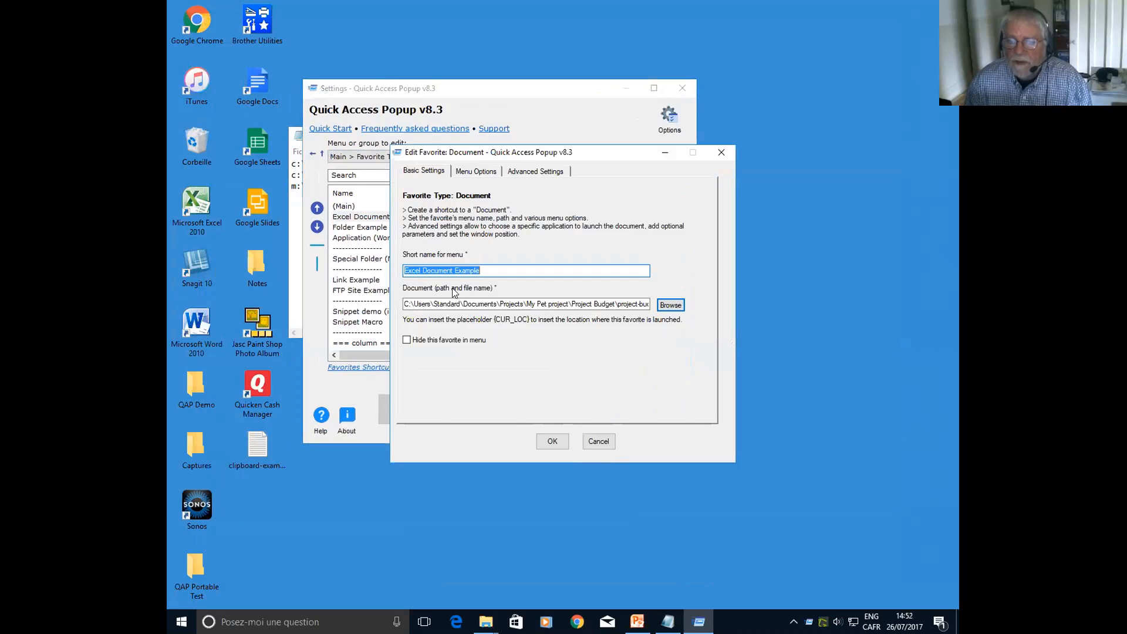
{"action": "left_click", "coordinate": [463, 171]}
{"action": "left_click", "coordinate": [414, 276]}
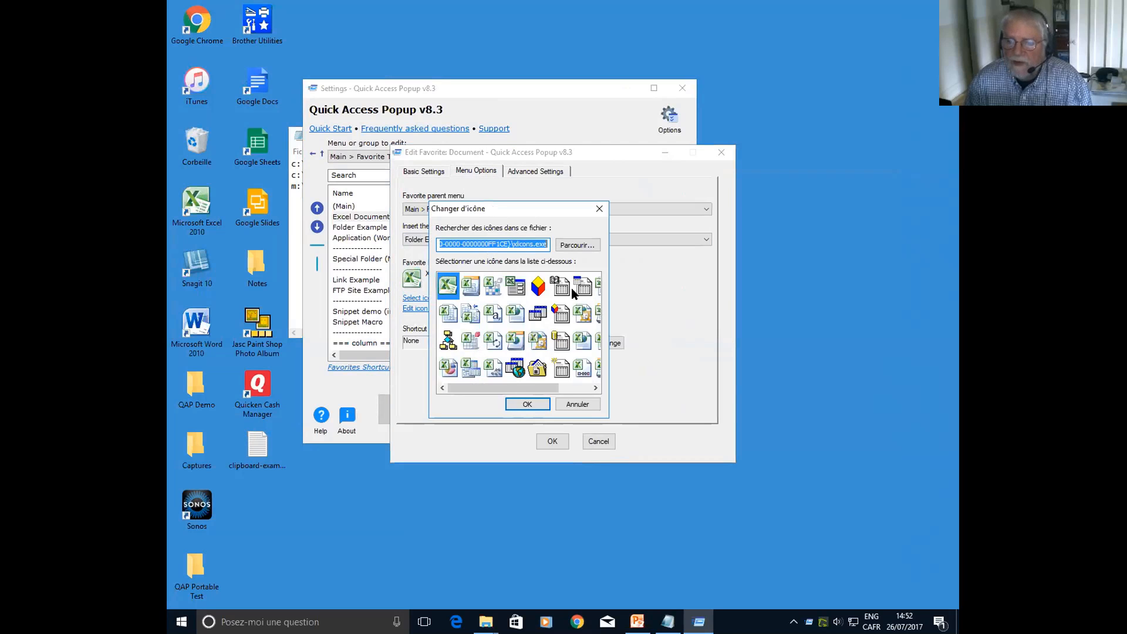
{"action": "scroll", "coordinate": [508, 330], "scroll_direction": "down", "scroll_amount": 1}
{"action": "scroll", "coordinate": [505, 323], "scroll_direction": "up", "scroll_amount": 1}
{"action": "left_click", "coordinate": [575, 405]}
{"action": "left_click", "coordinate": [604, 439]}
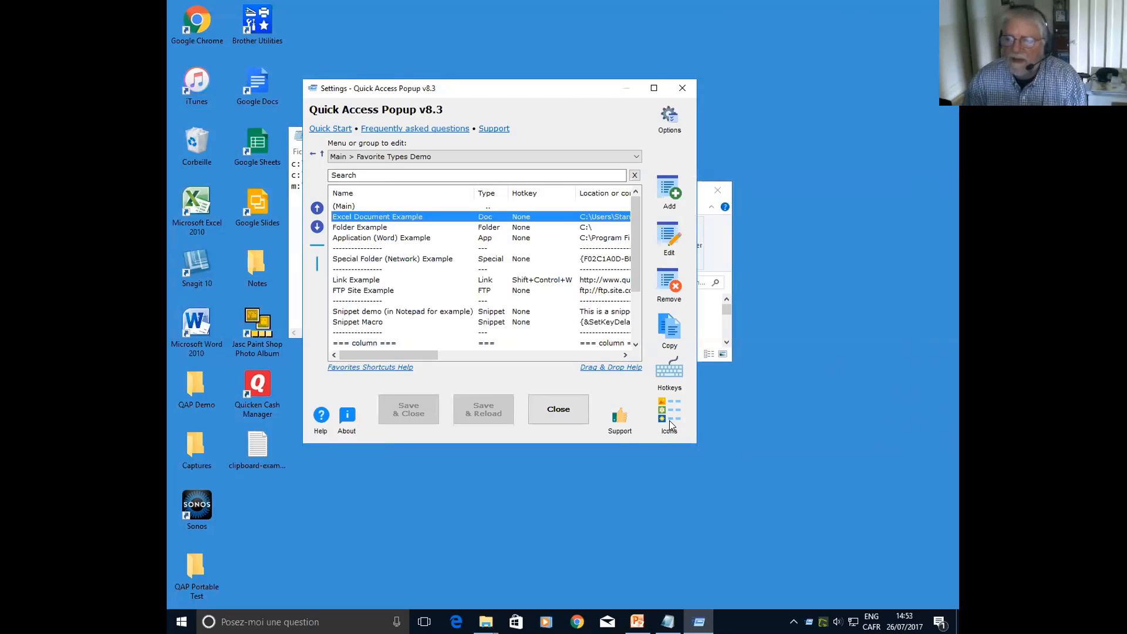
View the Quick Access Popup Help and About information, closing each window
{"action": "left_click", "coordinate": [328, 420]}
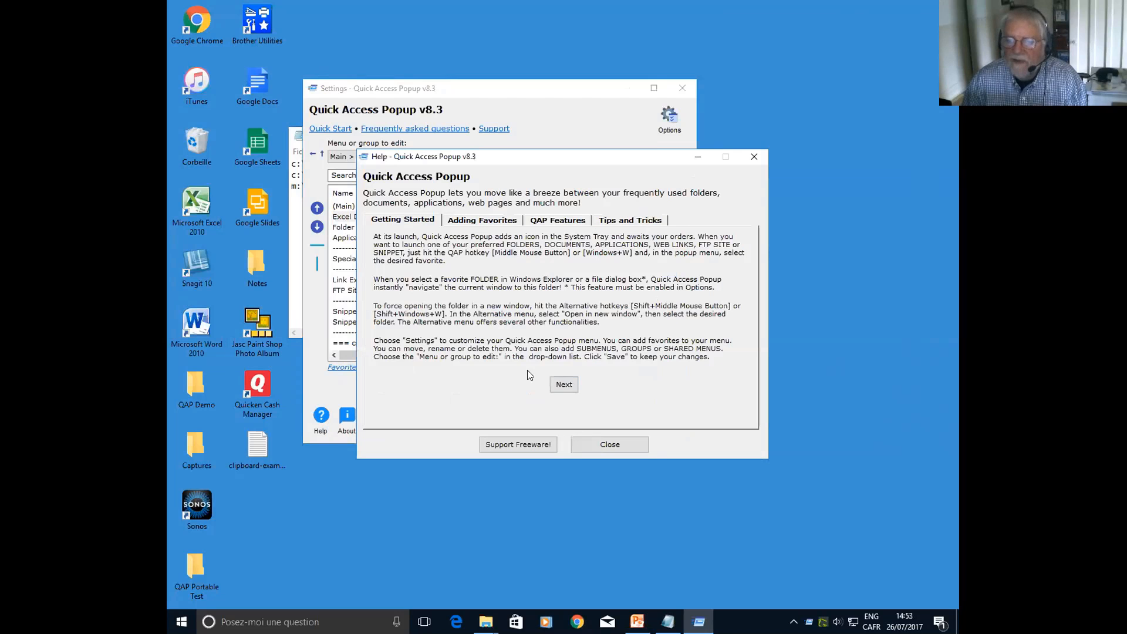
{"action": "left_click", "coordinate": [593, 442]}
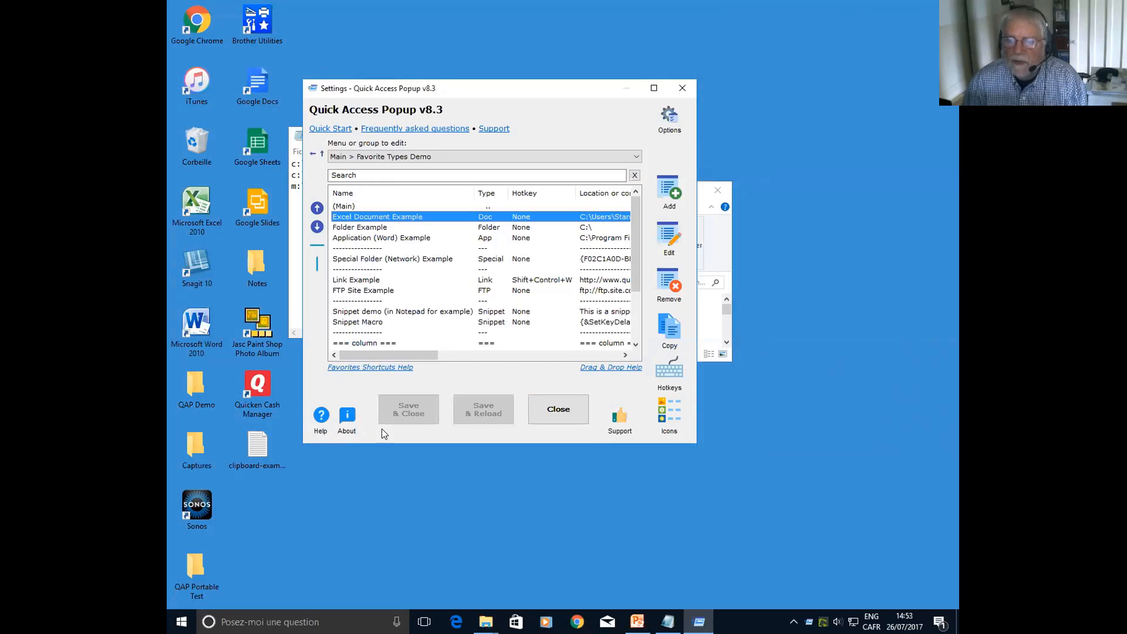
{"action": "left_click", "coordinate": [348, 418]}
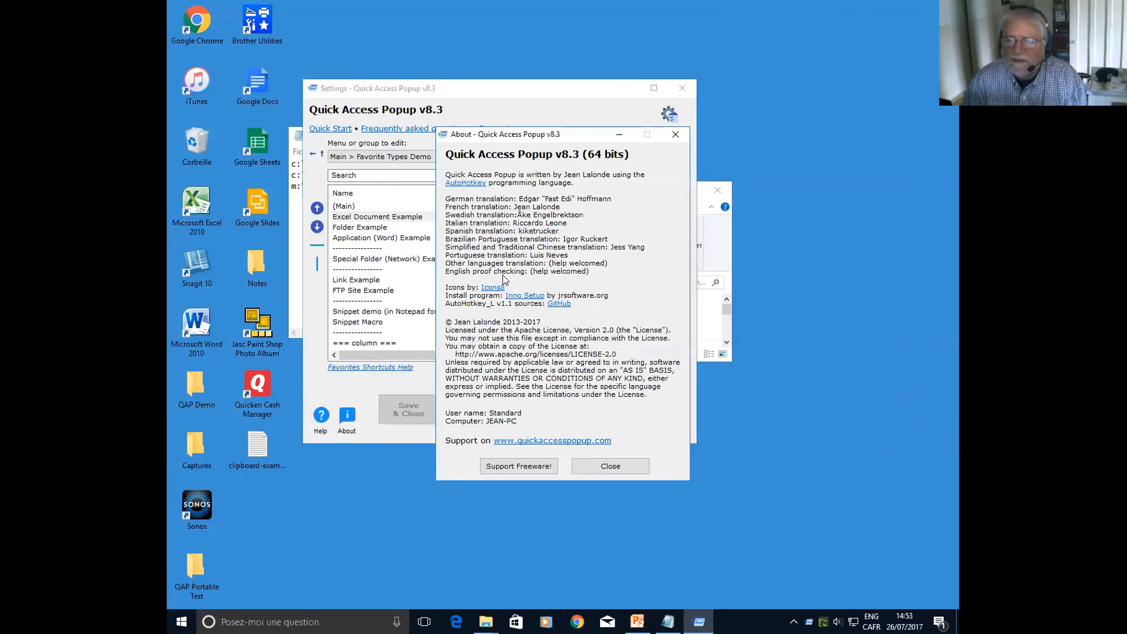
{"action": "left_click", "coordinate": [590, 464]}
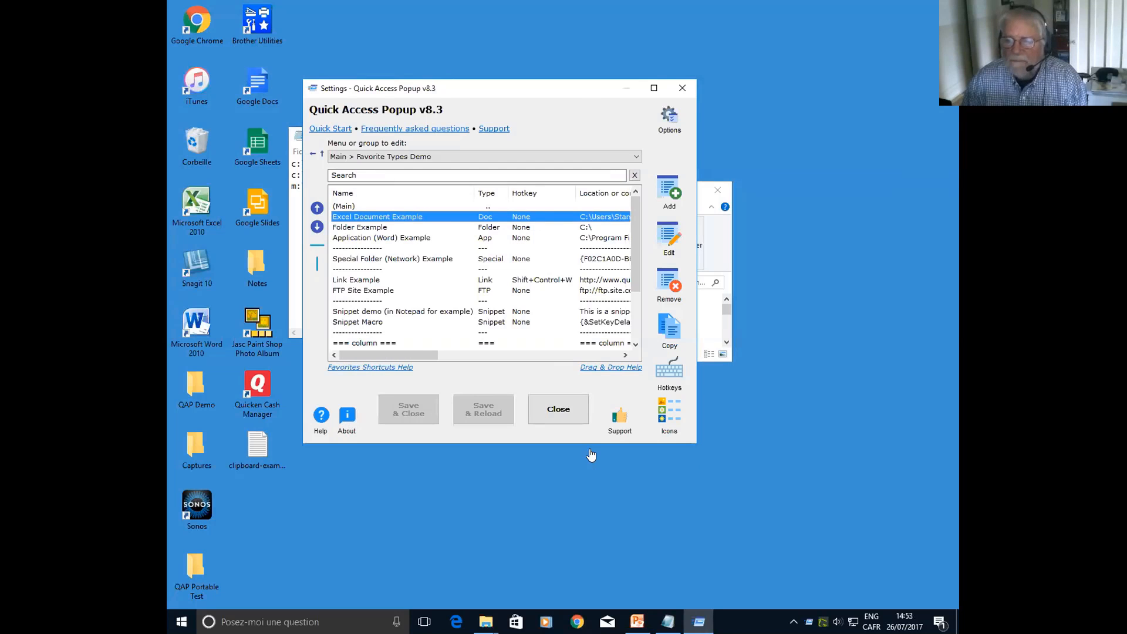
Open the program options and examine the general settings, the available interface languages, and the popup menu settings
{"action": "left_click", "coordinate": [668, 119]}
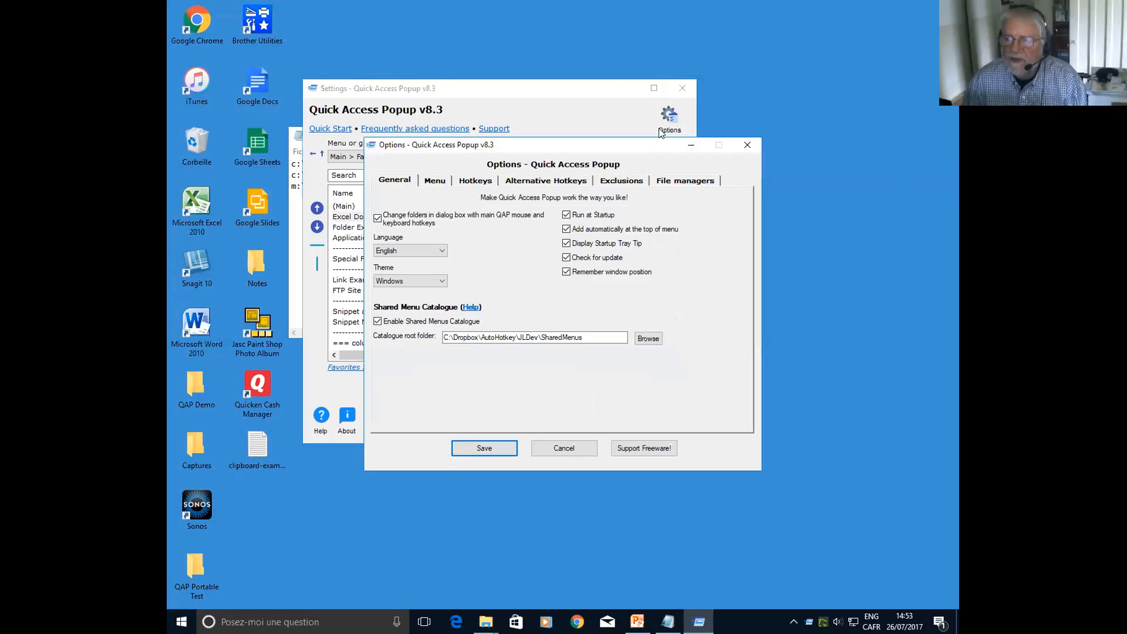
{"action": "left_click_drag", "start_coordinate": [634, 146], "coordinate": [633, 143]}
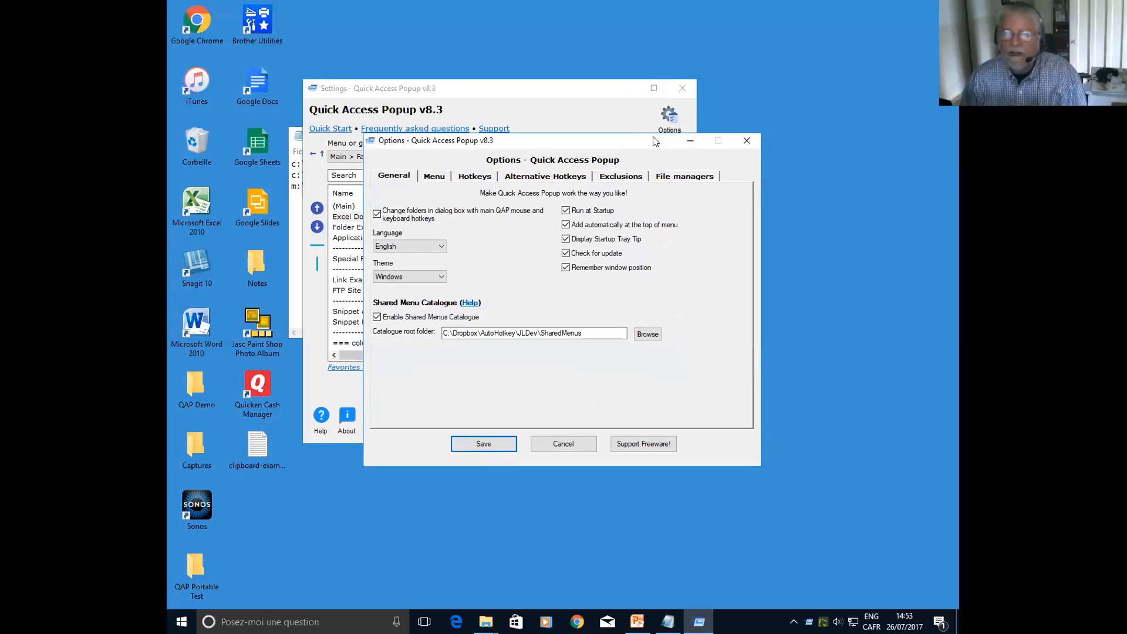
{"action": "left_click", "coordinate": [441, 246]}
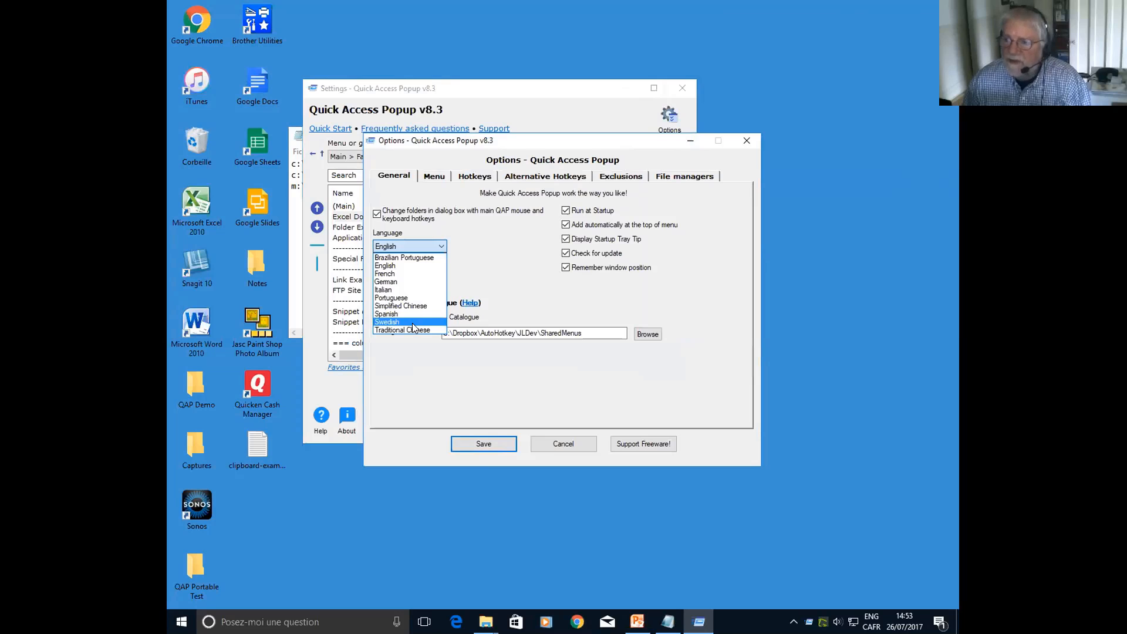
{"action": "left_click", "coordinate": [481, 270]}
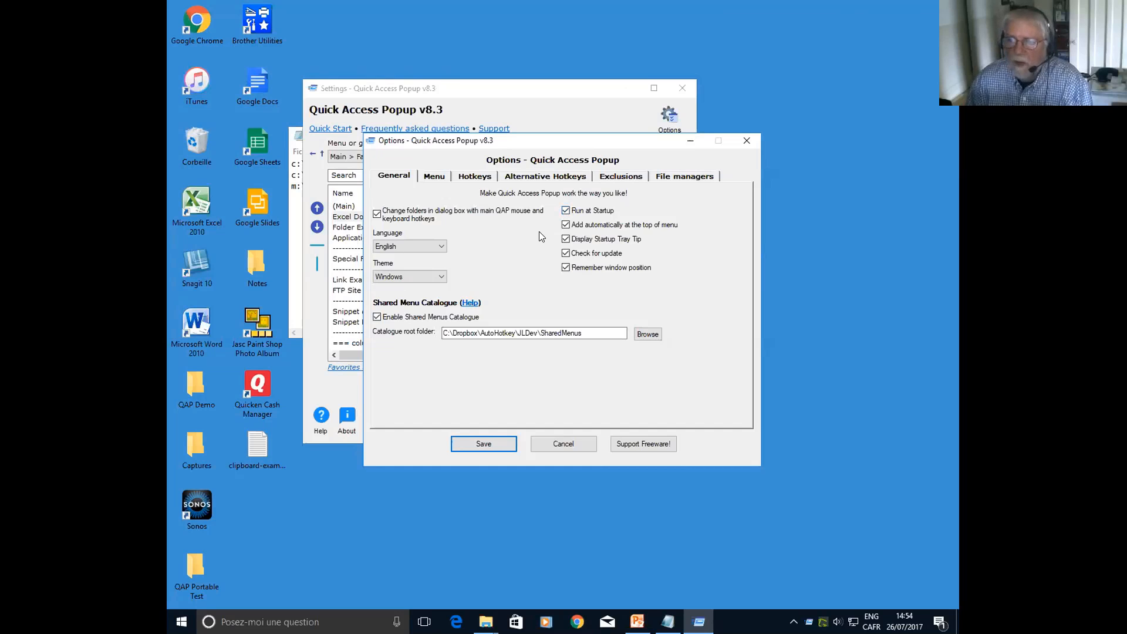
{"action": "left_click", "coordinate": [445, 175]}
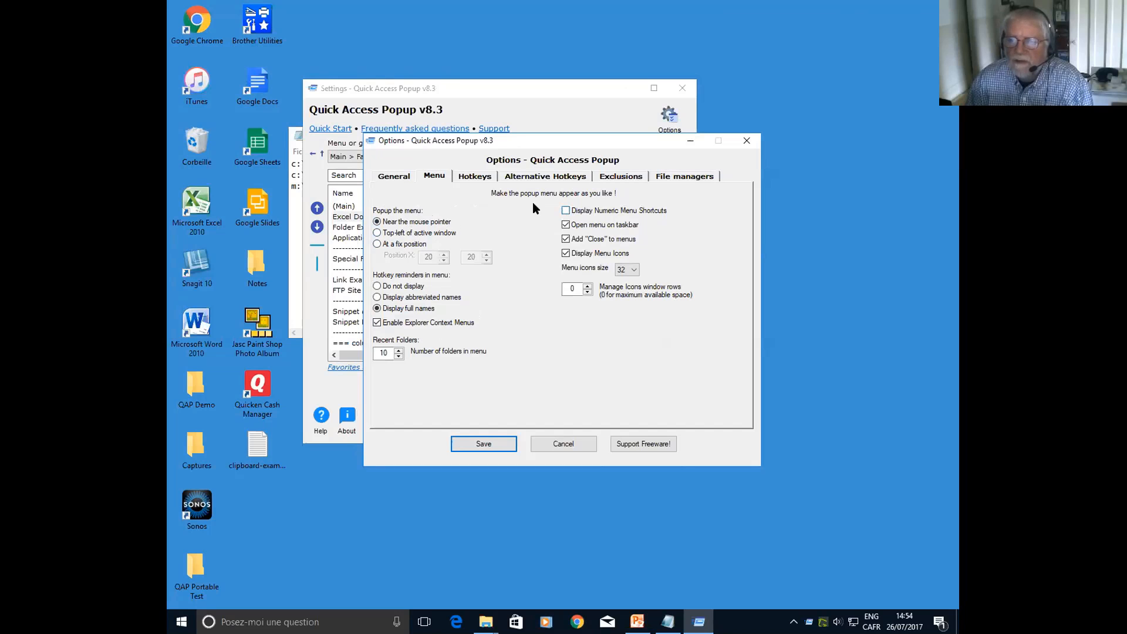
In the hotkey options, try adding Shift to the main menu's Middle Mouse Button trigger, and cancel the change
{"action": "left_click", "coordinate": [469, 178]}
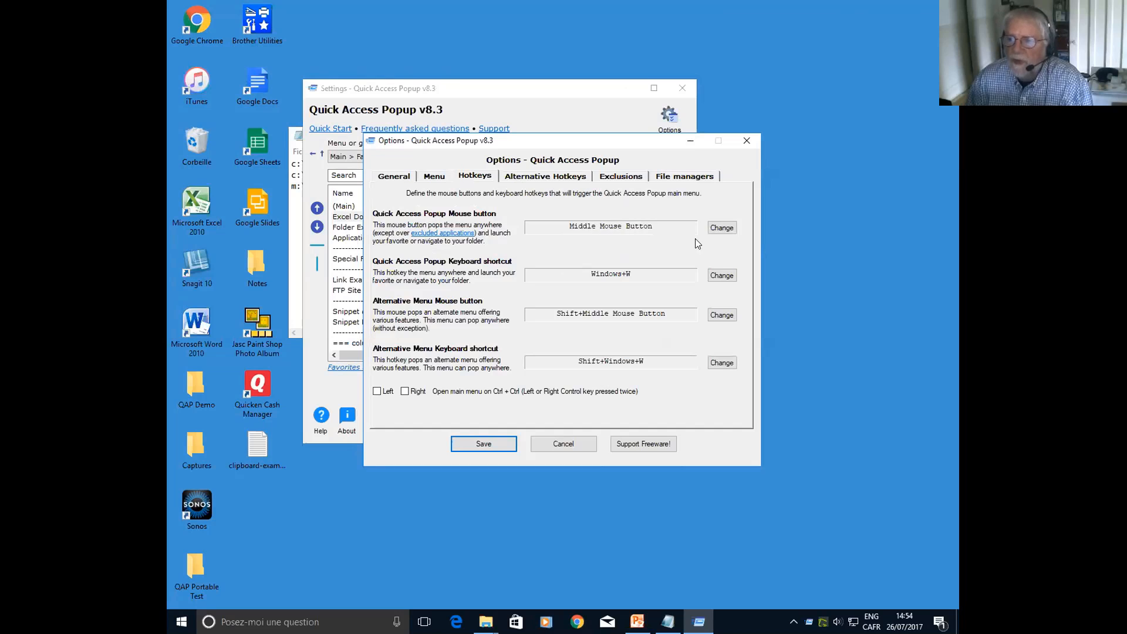
{"action": "left_click", "coordinate": [722, 228]}
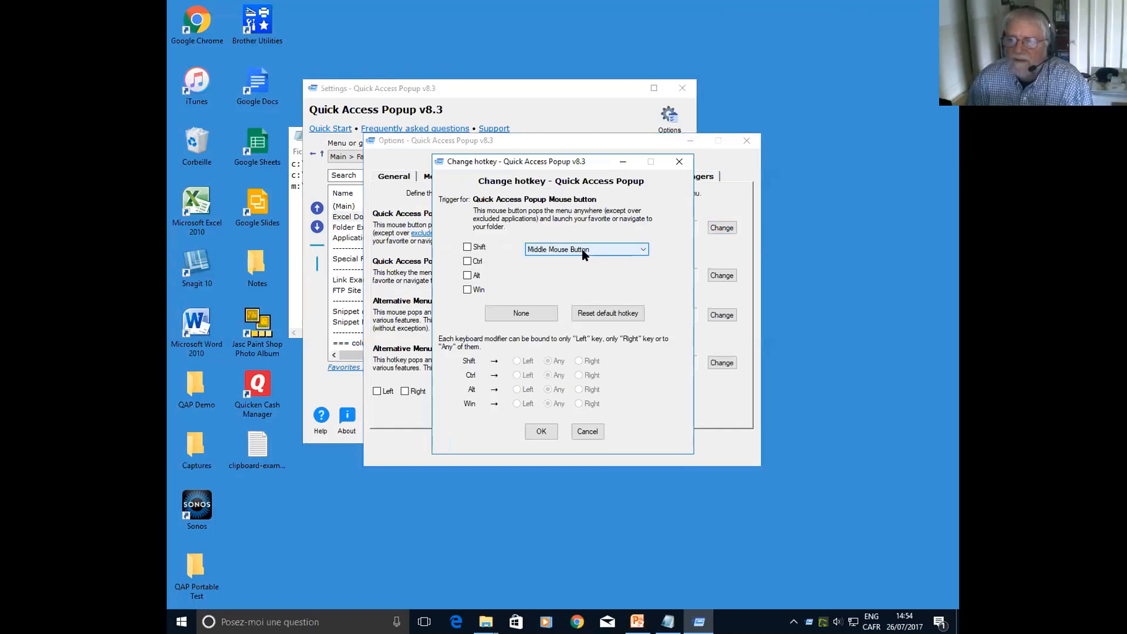
{"action": "left_click", "coordinate": [580, 250]}
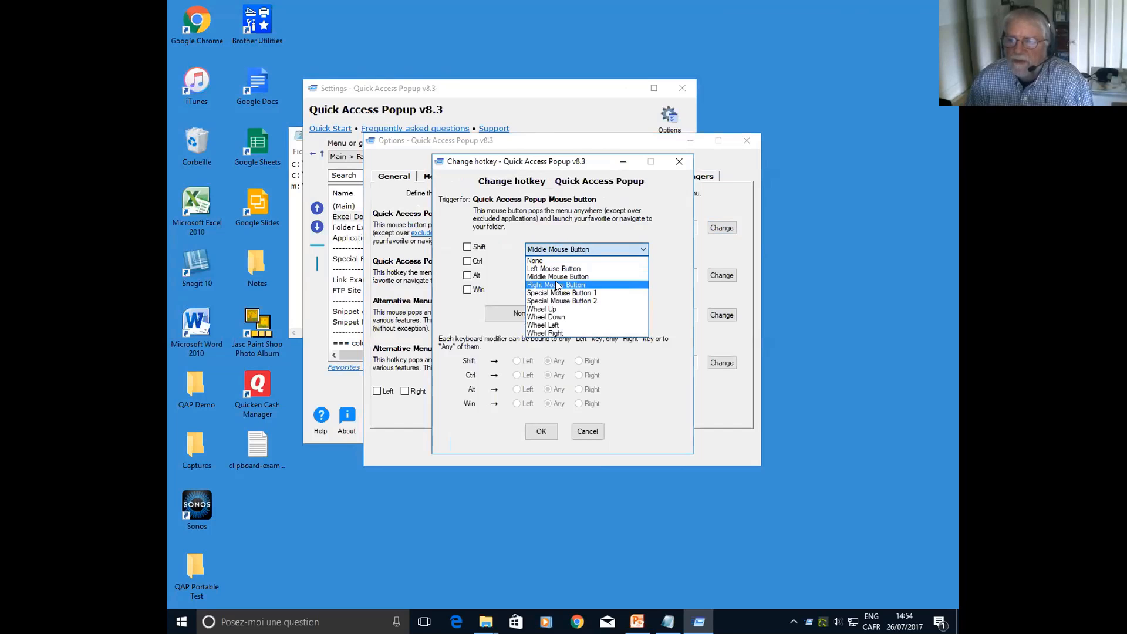
{"action": "left_click", "coordinate": [512, 286]}
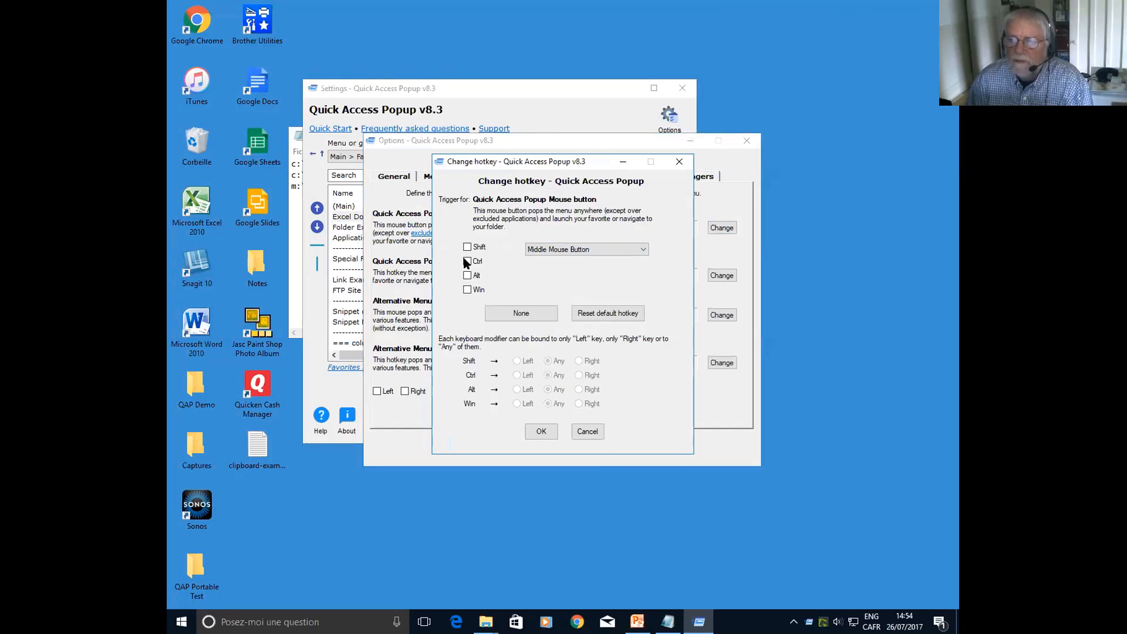
{"action": "left_click", "coordinate": [467, 248]}
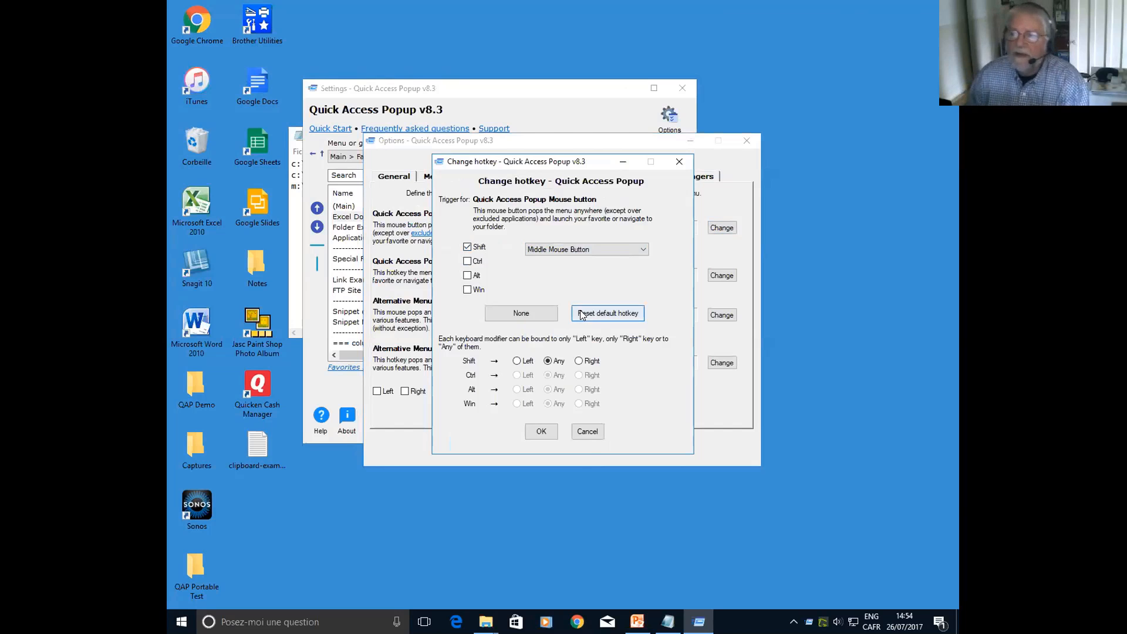
{"action": "left_click", "coordinate": [587, 431]}
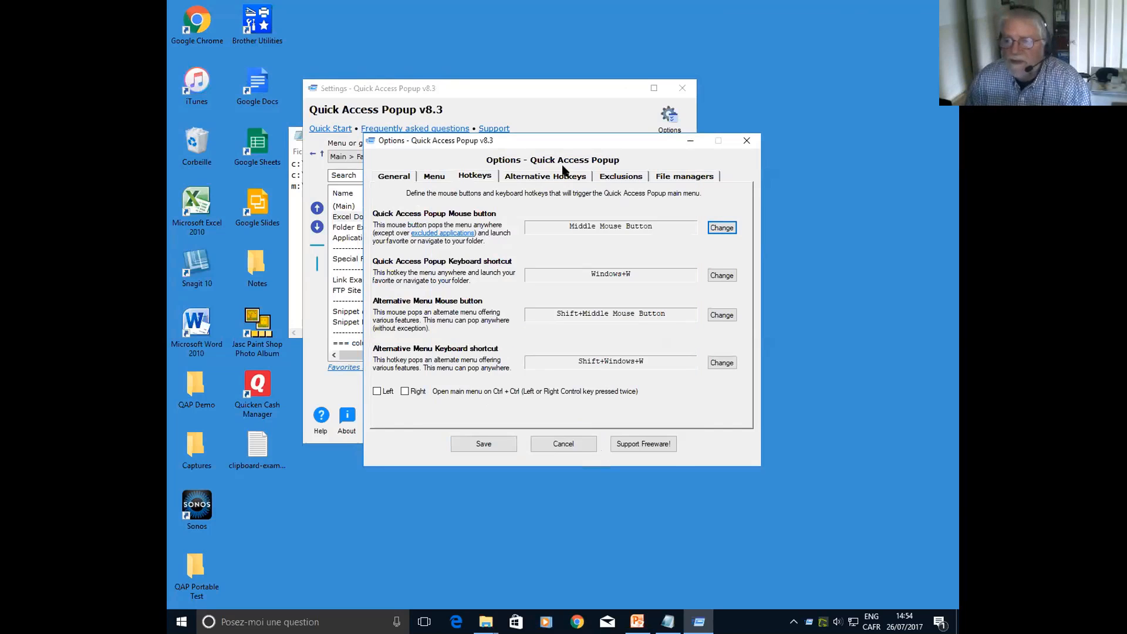
Enter SciTE in the exclusions list for the mouse trigger
{"action": "left_click", "coordinate": [621, 176]}
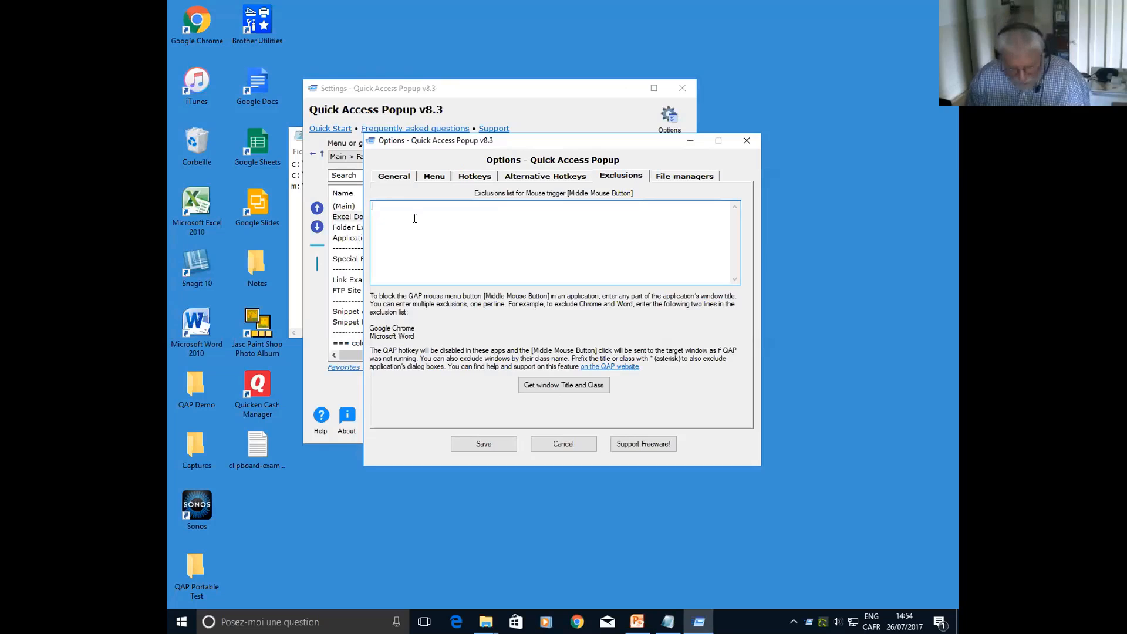
{"action": "type", "text": "SciTE"}
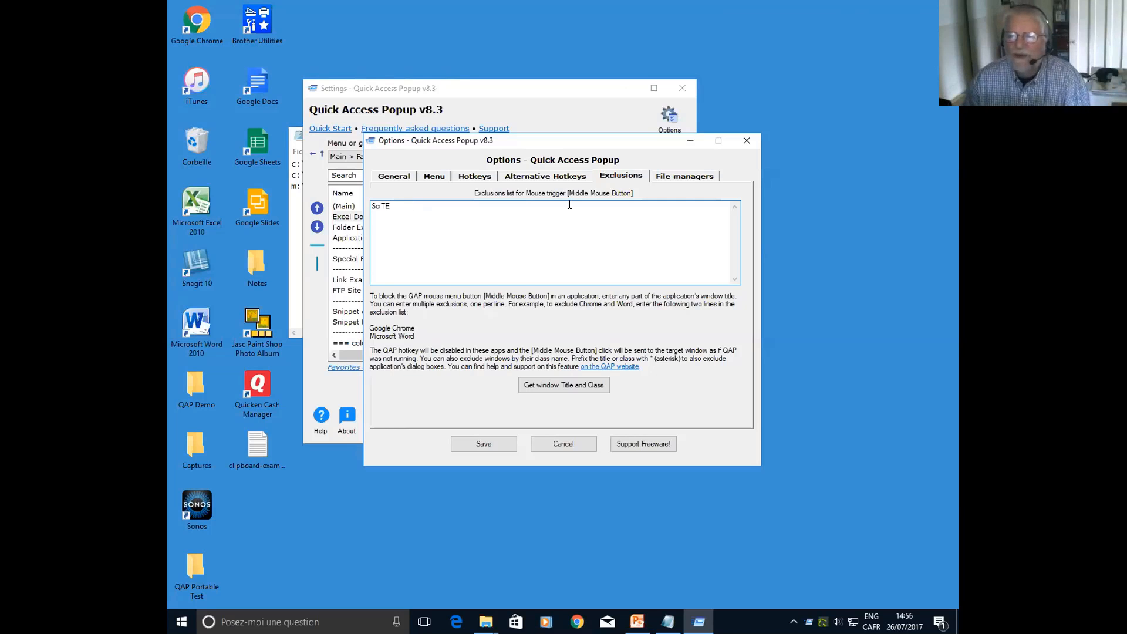
Try the Directory Opus, Total Commander and QAPconnect file manager options, inspect the QAPconnect application list, and cancel the options
{"action": "left_click", "coordinate": [678, 176]}
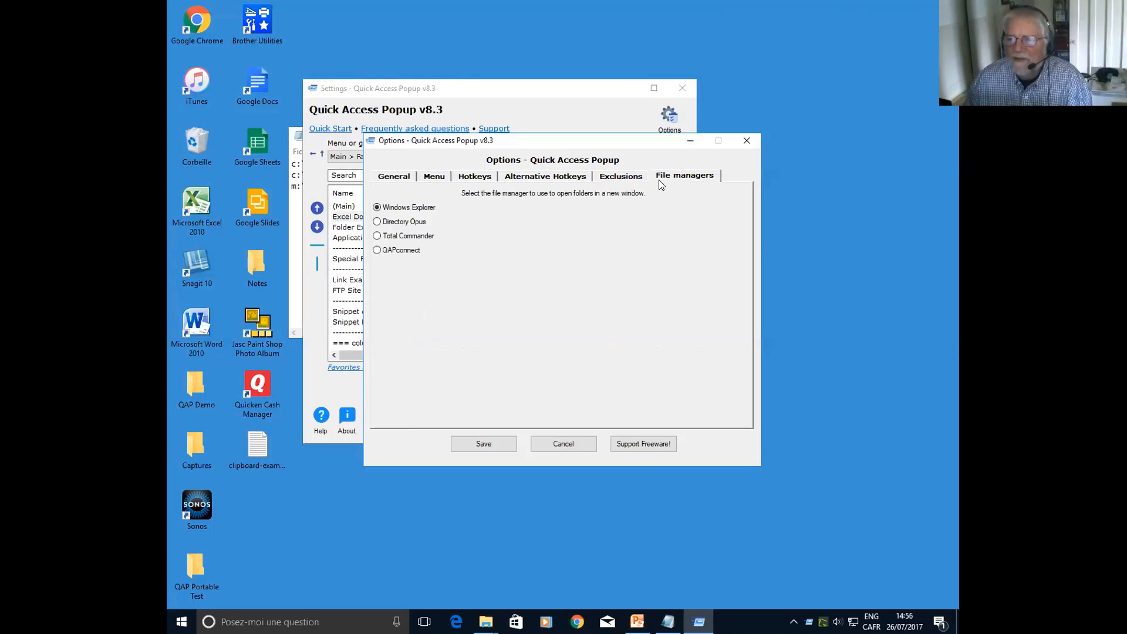
{"action": "left_click", "coordinate": [377, 222]}
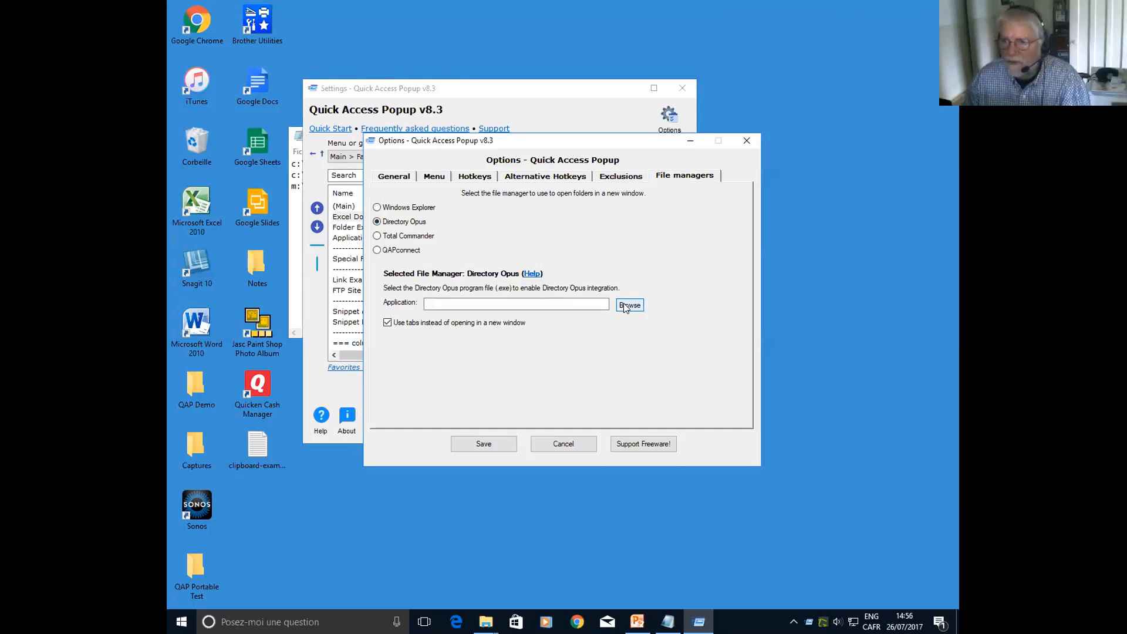
{"action": "left_click", "coordinate": [378, 237]}
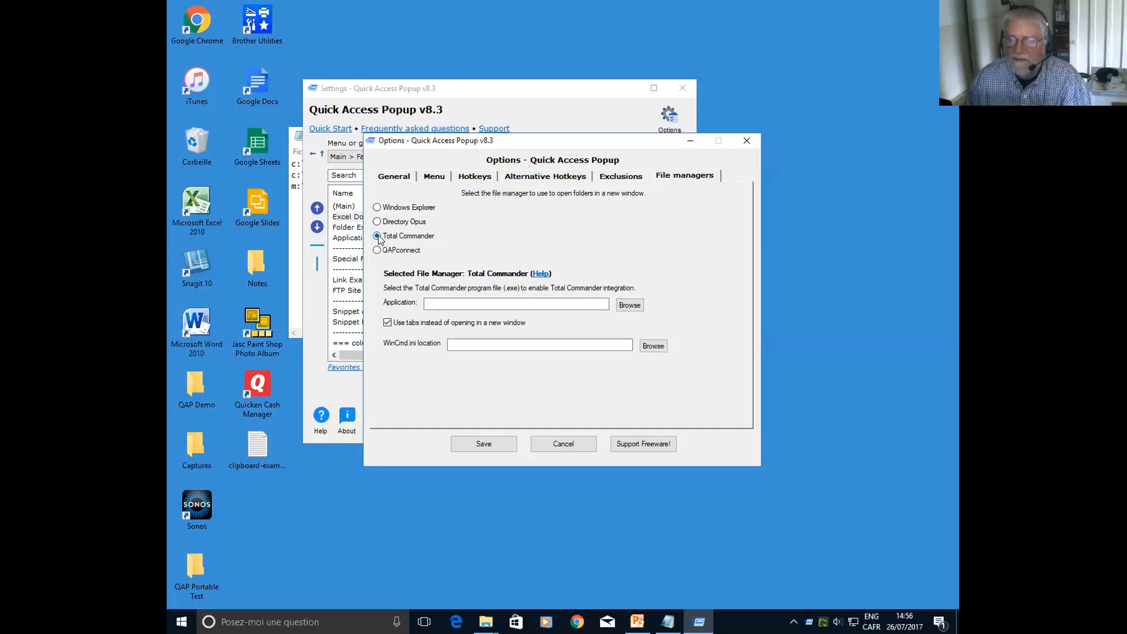
{"action": "left_click", "coordinate": [378, 251]}
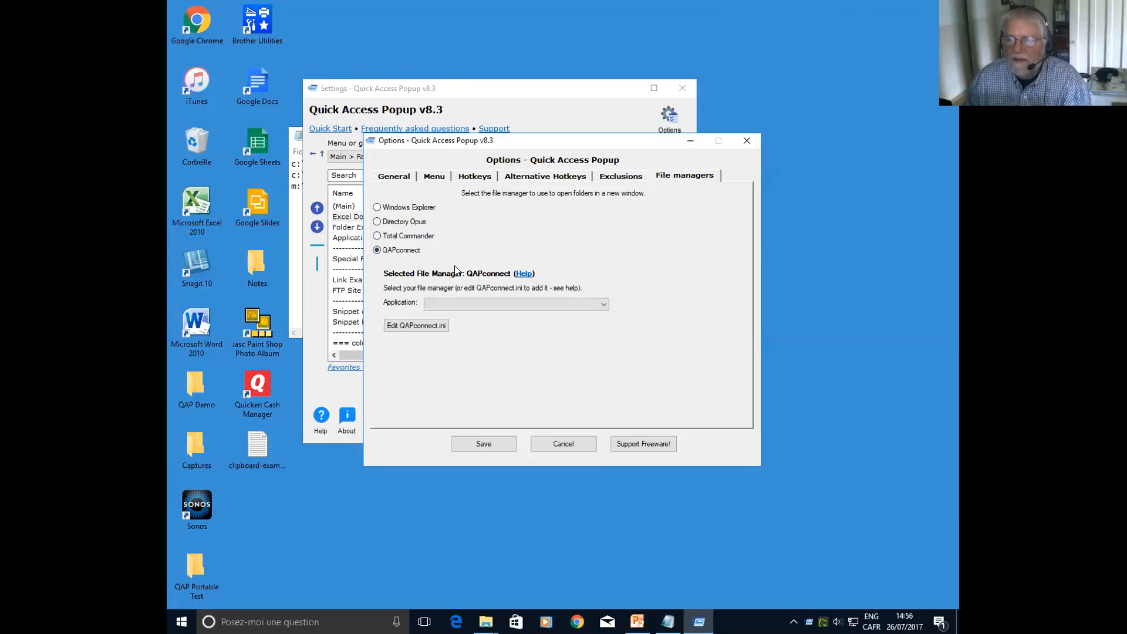
{"action": "left_click", "coordinate": [602, 305]}
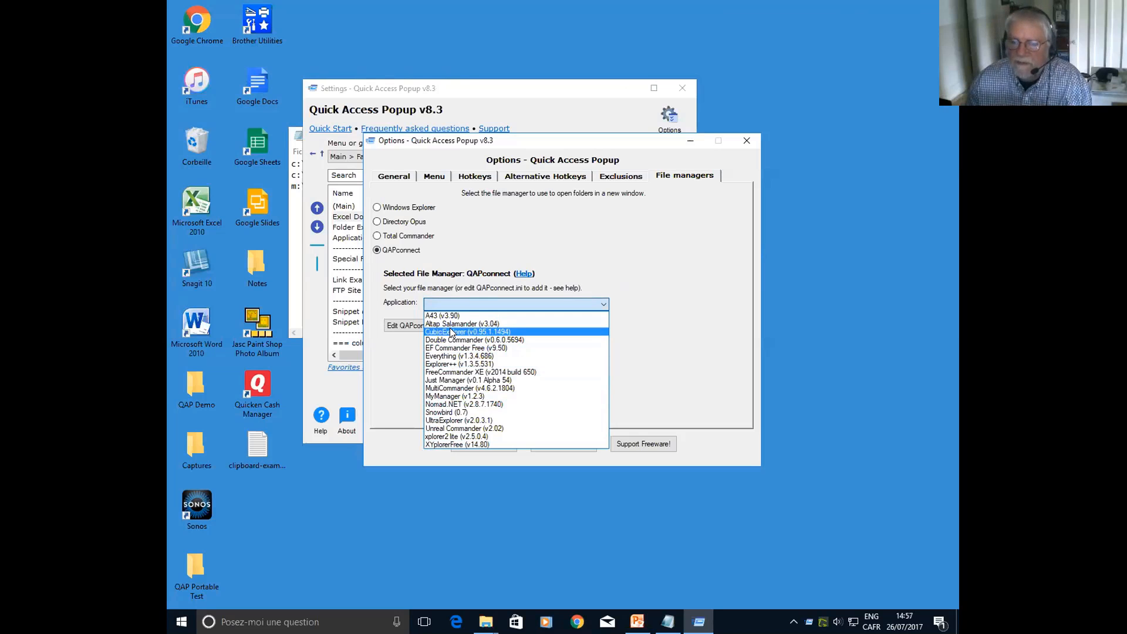
{"action": "left_click", "coordinate": [383, 374]}
{"action": "left_click", "coordinate": [580, 444]}
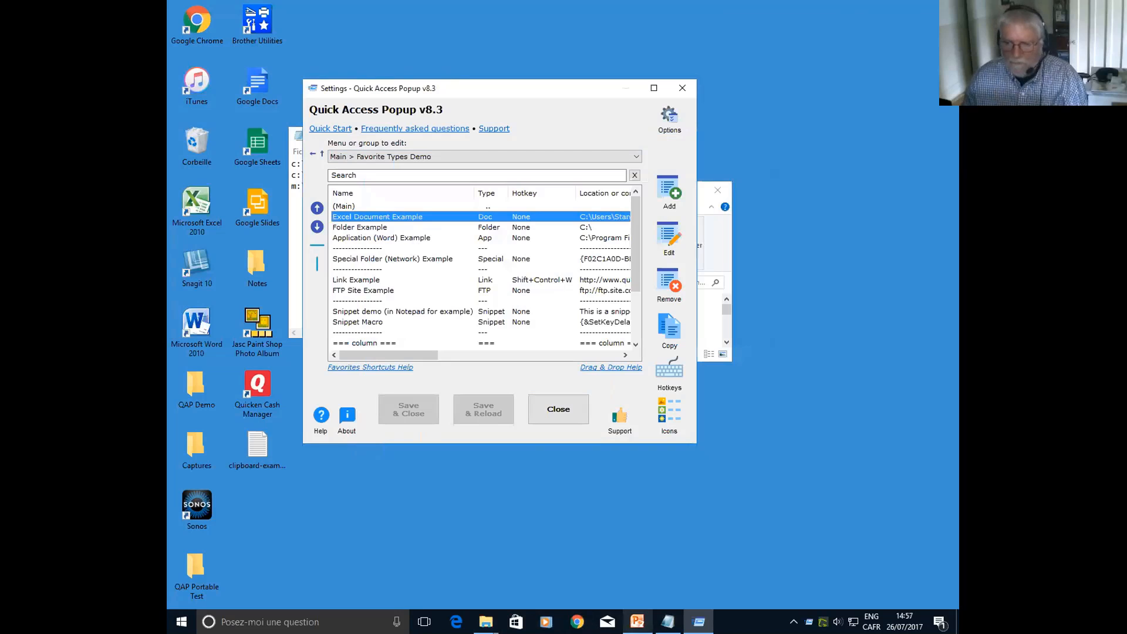
Switch to the PowerPoint presentation, launch the Quick Access Popup web site favorite from the popup menu, and maximize the browser
{"action": "left_click", "coordinate": [637, 621]}
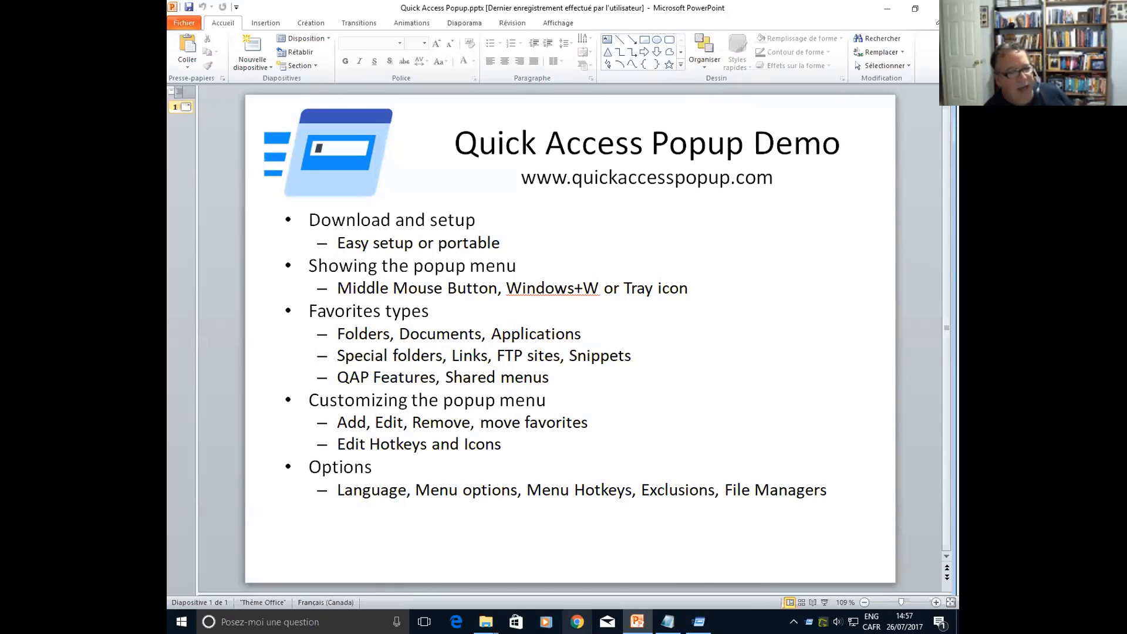
{"action": "middle_click", "coordinate": [509, 379]}
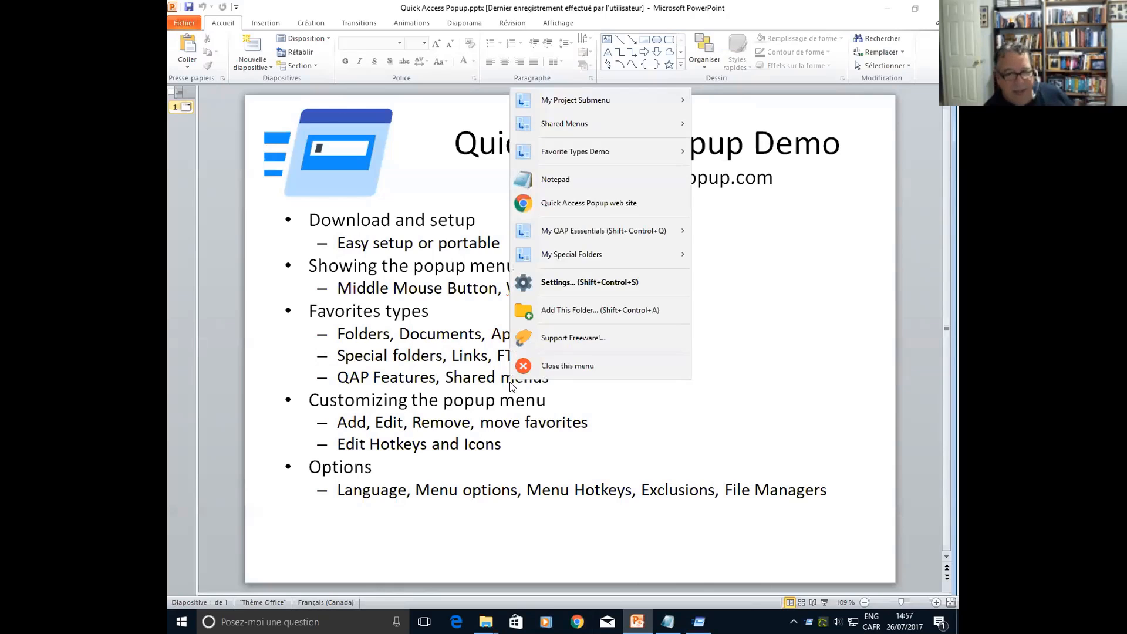
{"action": "left_click", "coordinate": [564, 200]}
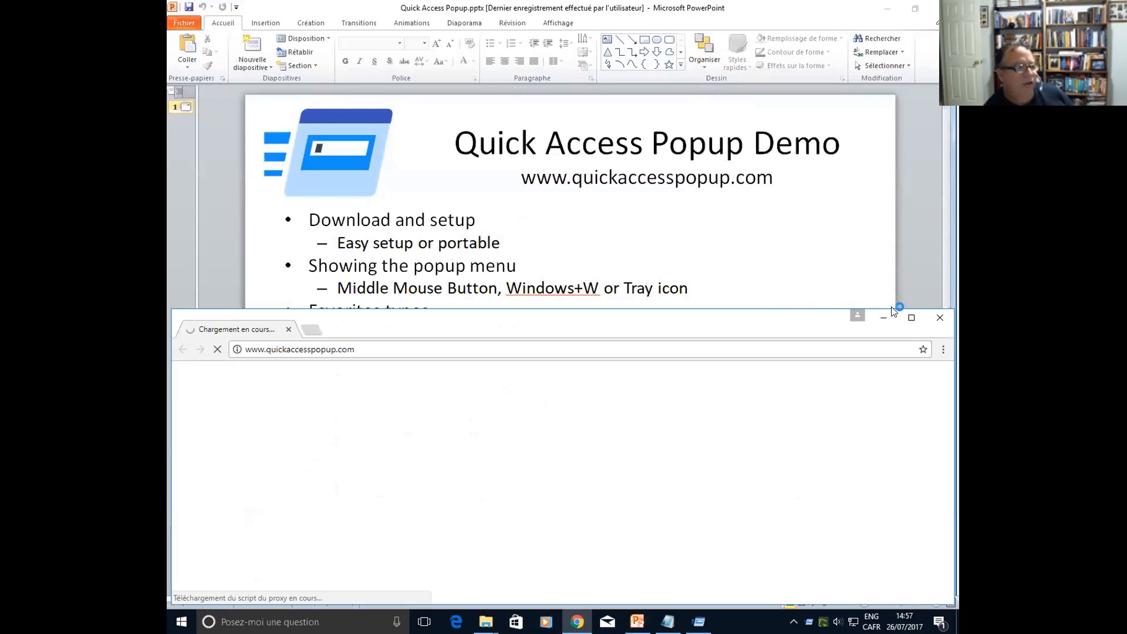
{"action": "left_click", "coordinate": [911, 316]}
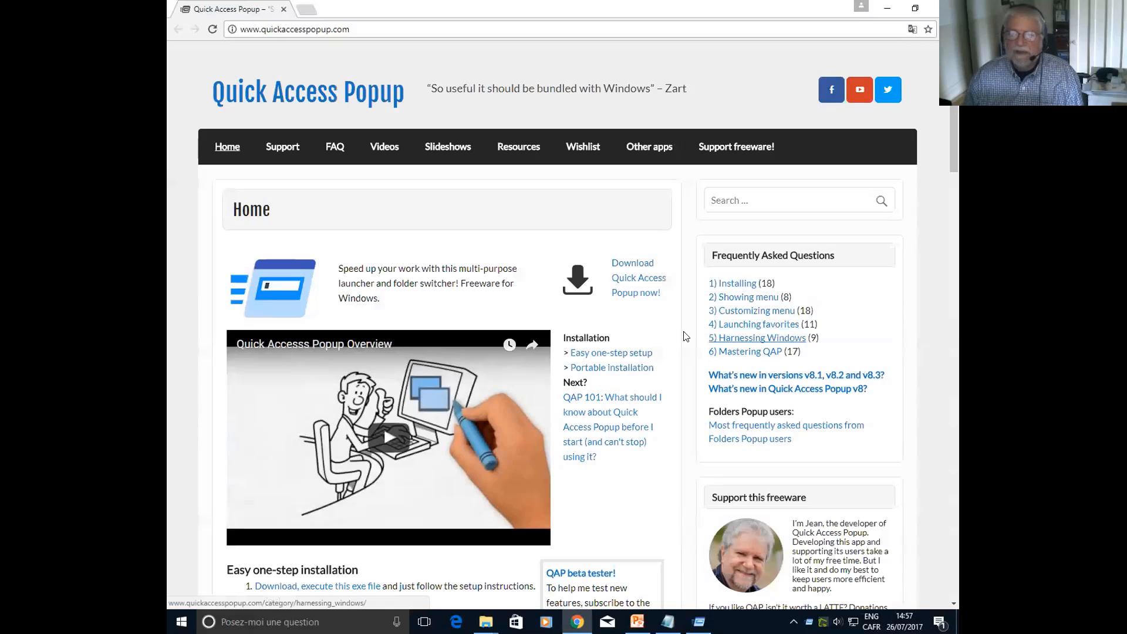
Open the comment section of the website's Support and feedback page
{"action": "mouse_move", "coordinate": [285, 152]}
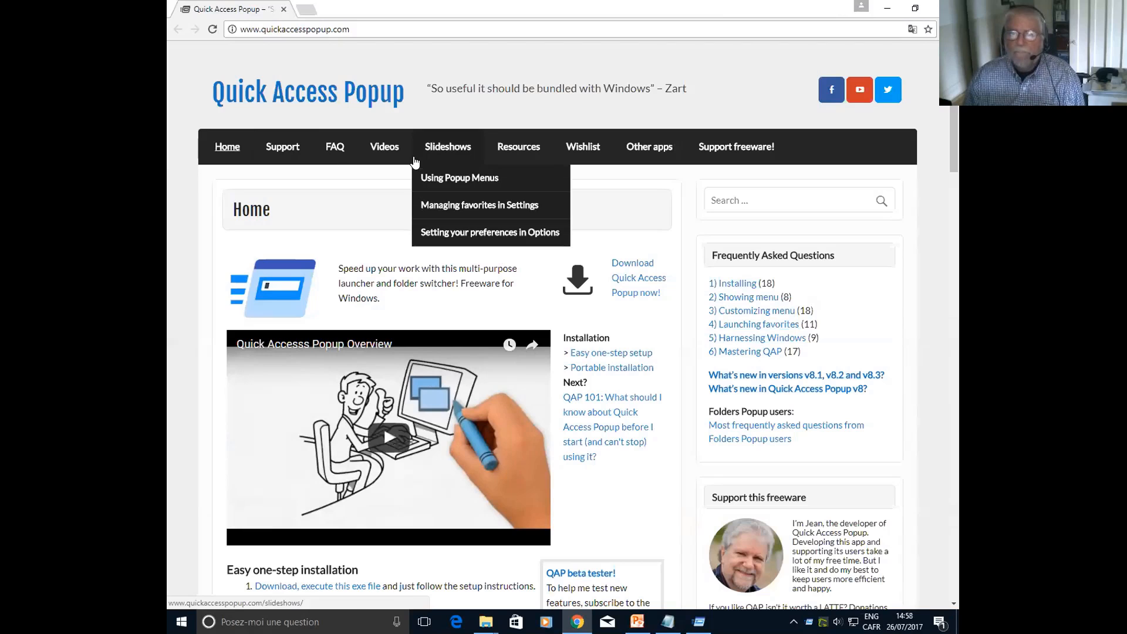
{"action": "left_click", "coordinate": [294, 178]}
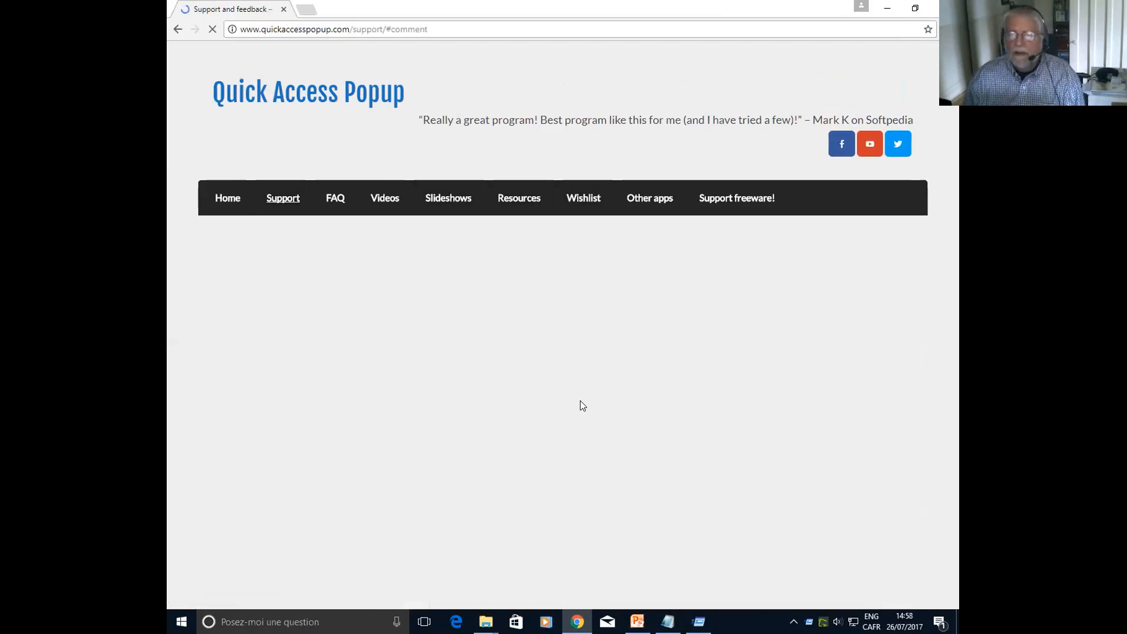
Browse the user comments and developer replies on the Support and feedback page, including the most recent ones
{"action": "scroll", "coordinate": [579, 403], "scroll_direction": "down", "scroll_amount": 4}
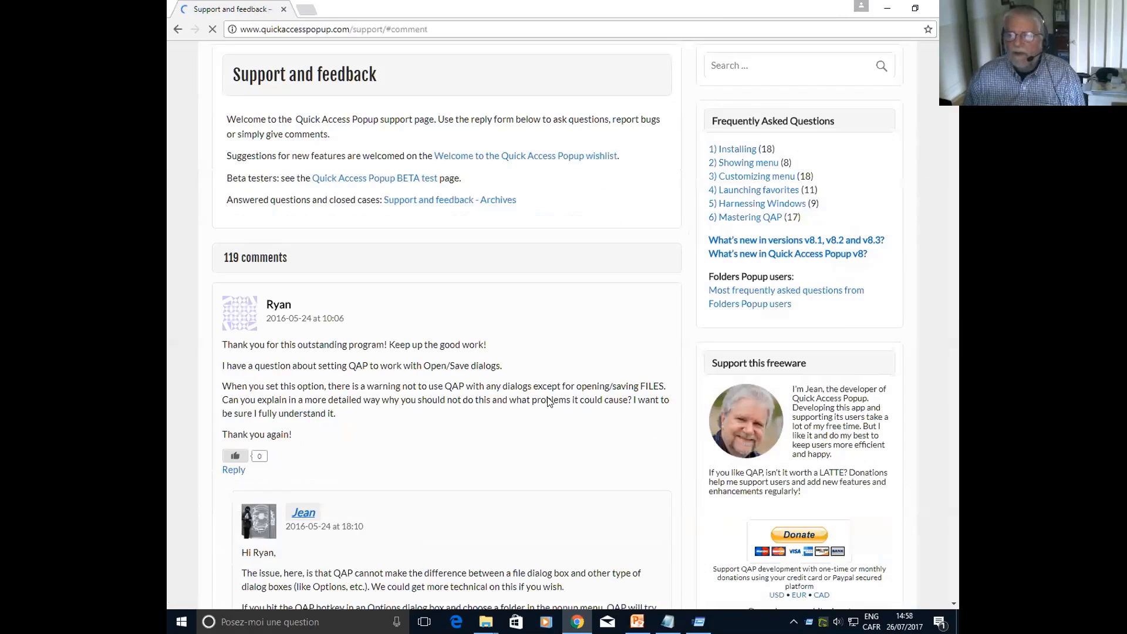
{"action": "scroll", "coordinate": [530, 405], "scroll_direction": "down", "scroll_amount": 2}
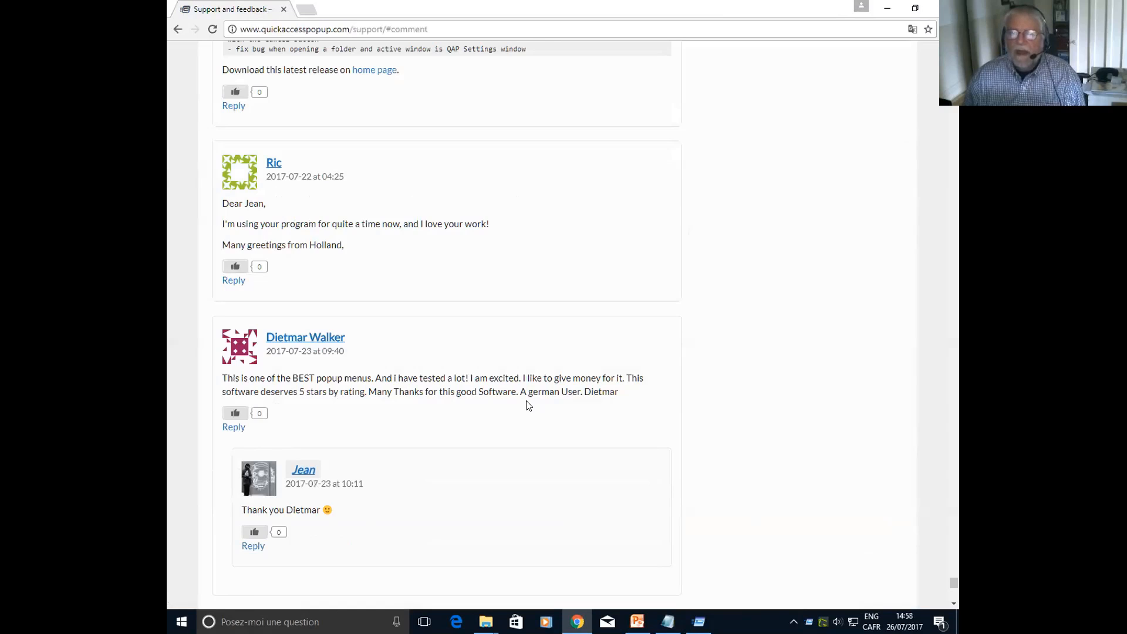
{"action": "scroll", "coordinate": [529, 405], "scroll_direction": "up", "scroll_amount": 4}
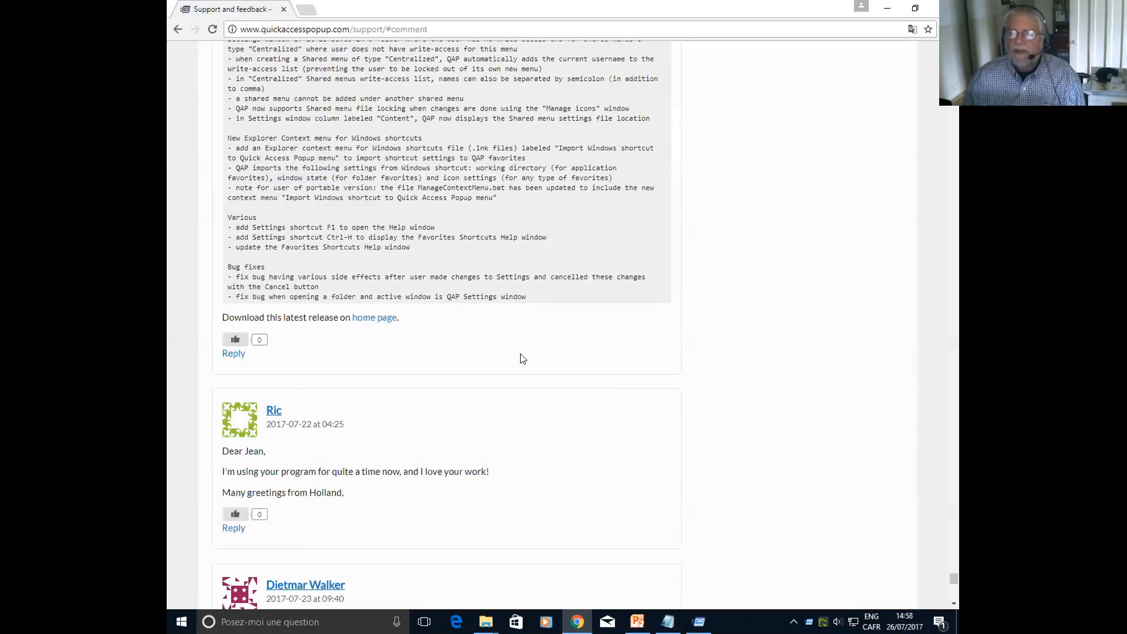
{"action": "scroll", "coordinate": [460, 191], "scroll_direction": "up", "scroll_amount": 10}
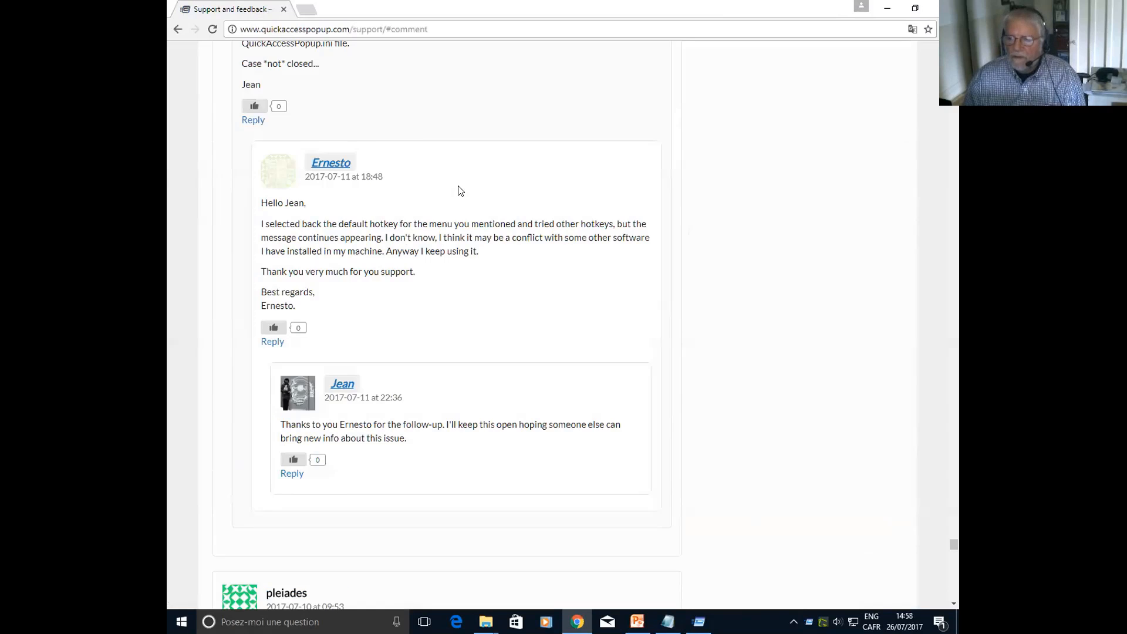
{"action": "scroll", "coordinate": [460, 191], "scroll_direction": "up", "scroll_amount": 8}
{"action": "scroll", "coordinate": [446, 326], "scroll_direction": "up", "scroll_amount": 1}
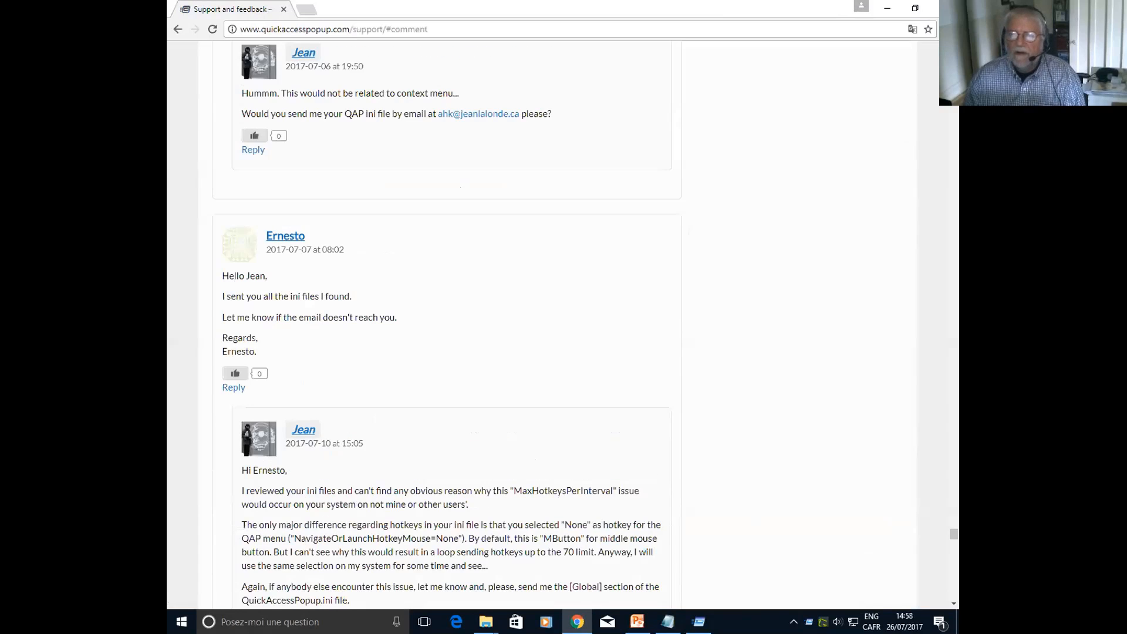
Return to the beginning of the page and open the wishlist's In Progress category, viewing the Stay on top request
{"action": "key", "text": "Home"}
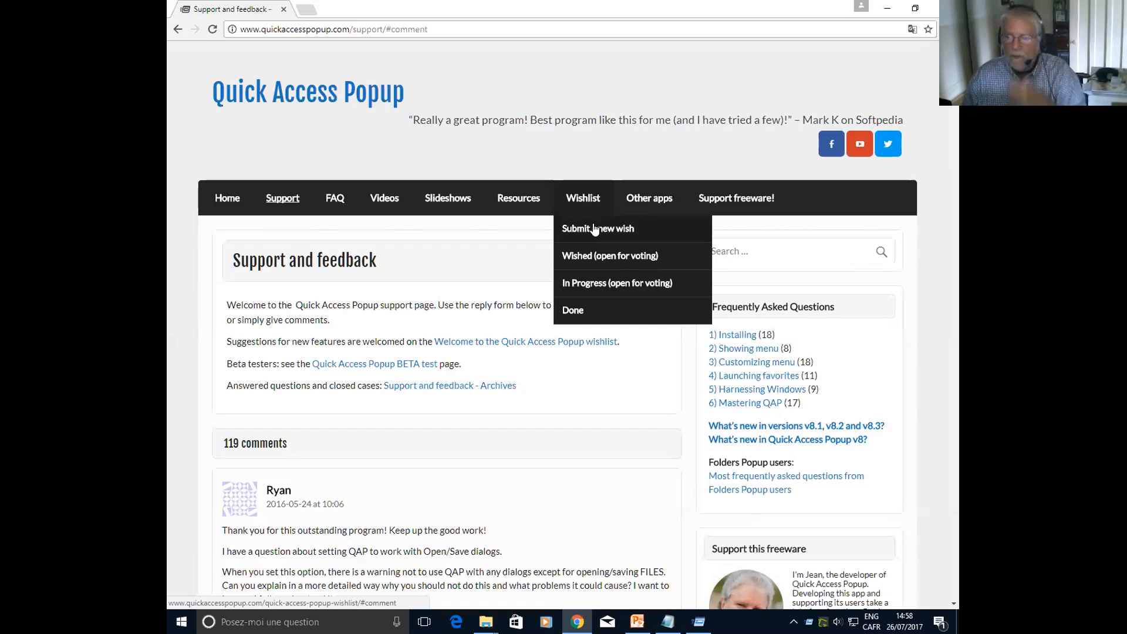
{"action": "left_click", "coordinate": [593, 284]}
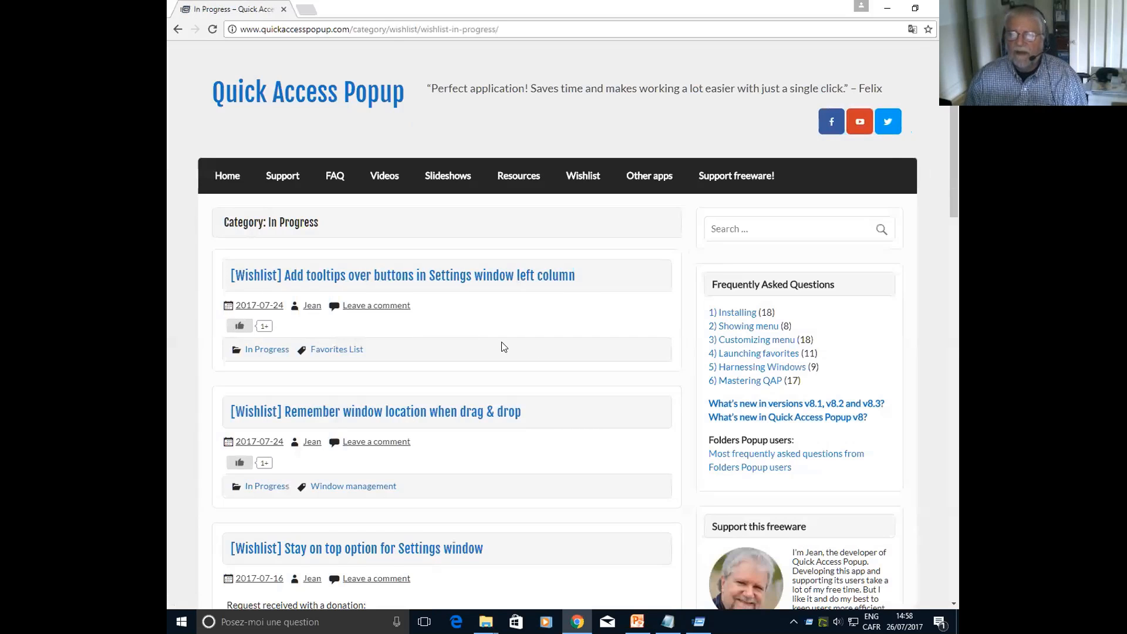
{"action": "scroll", "coordinate": [503, 347], "scroll_direction": "down", "scroll_amount": 4}
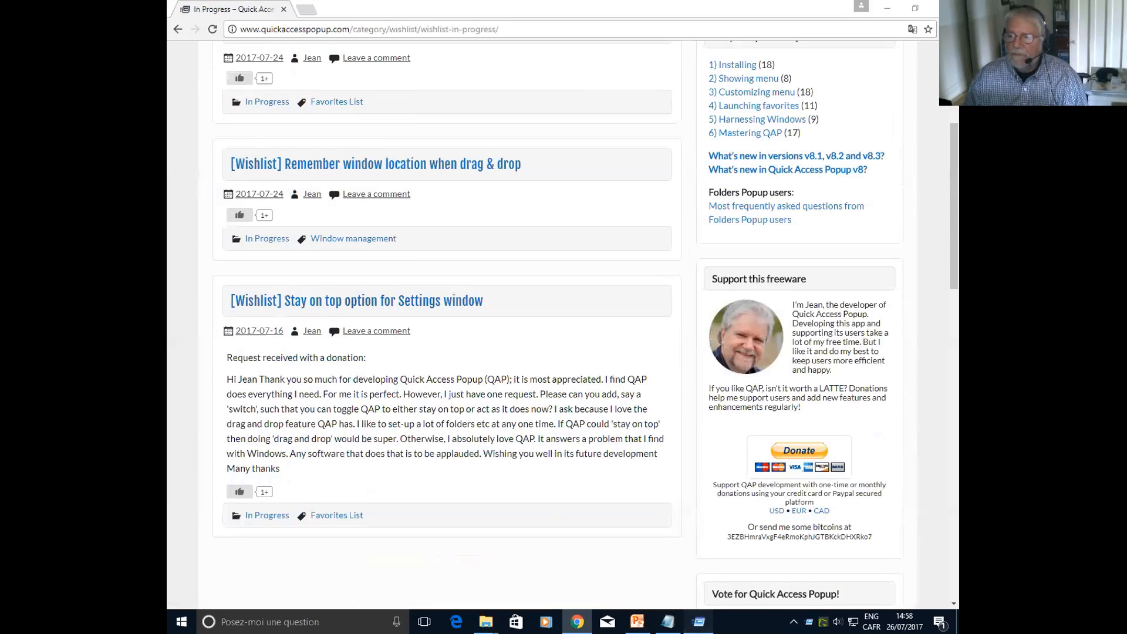
Try adding the "! My Project Files" folder from drive C: to the Settings favorites list, and cancel the new favorite
{"action": "left_click", "coordinate": [698, 621]}
{"action": "left_click", "coordinate": [487, 622]}
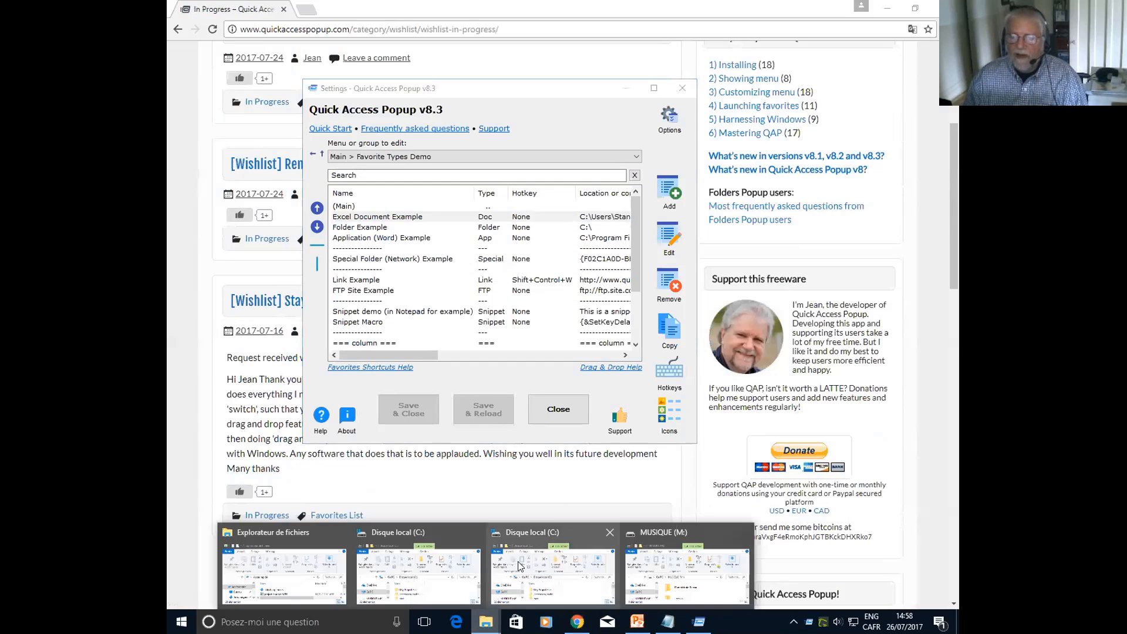
{"action": "left_click", "coordinate": [558, 571]}
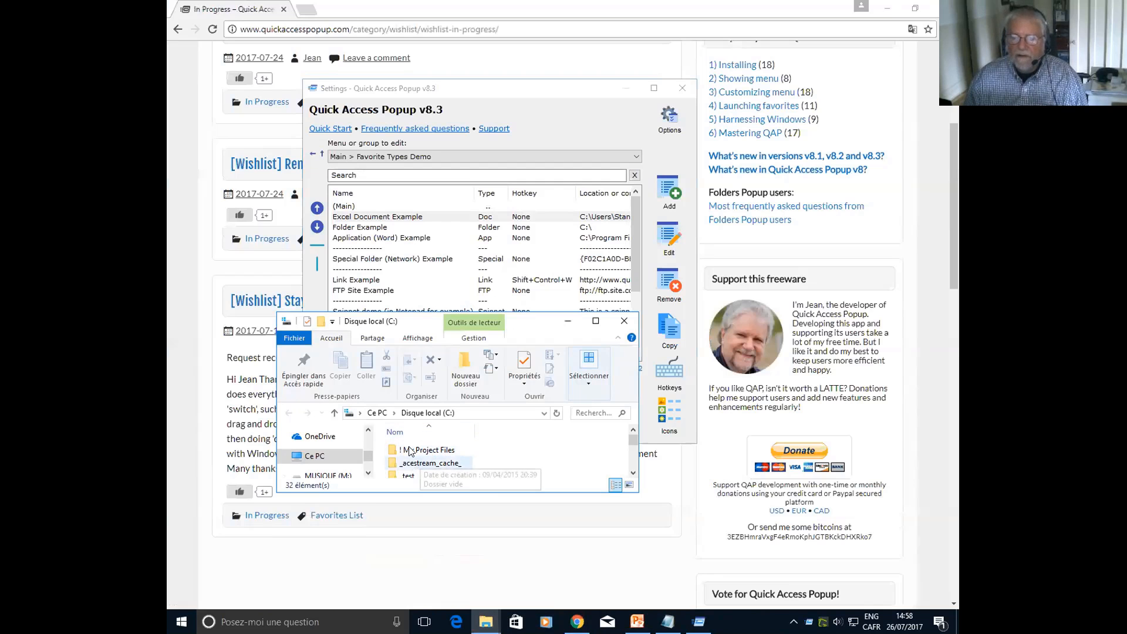
{"action": "left_click_drag", "start_coordinate": [411, 450], "coordinate": [461, 238]}
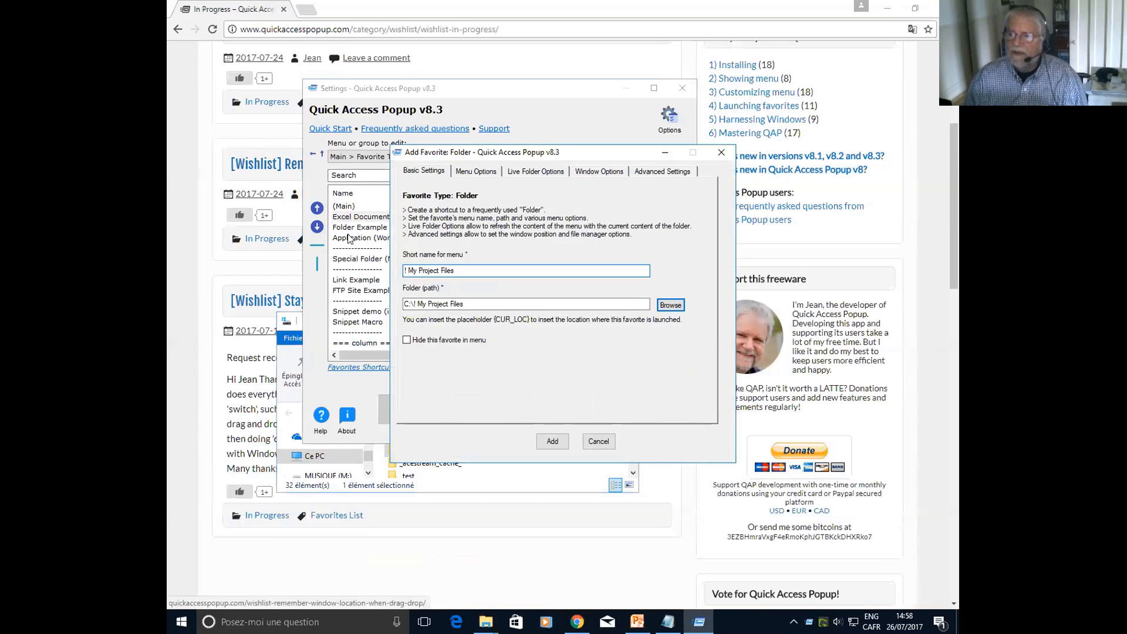
{"action": "left_click", "coordinate": [598, 442]}
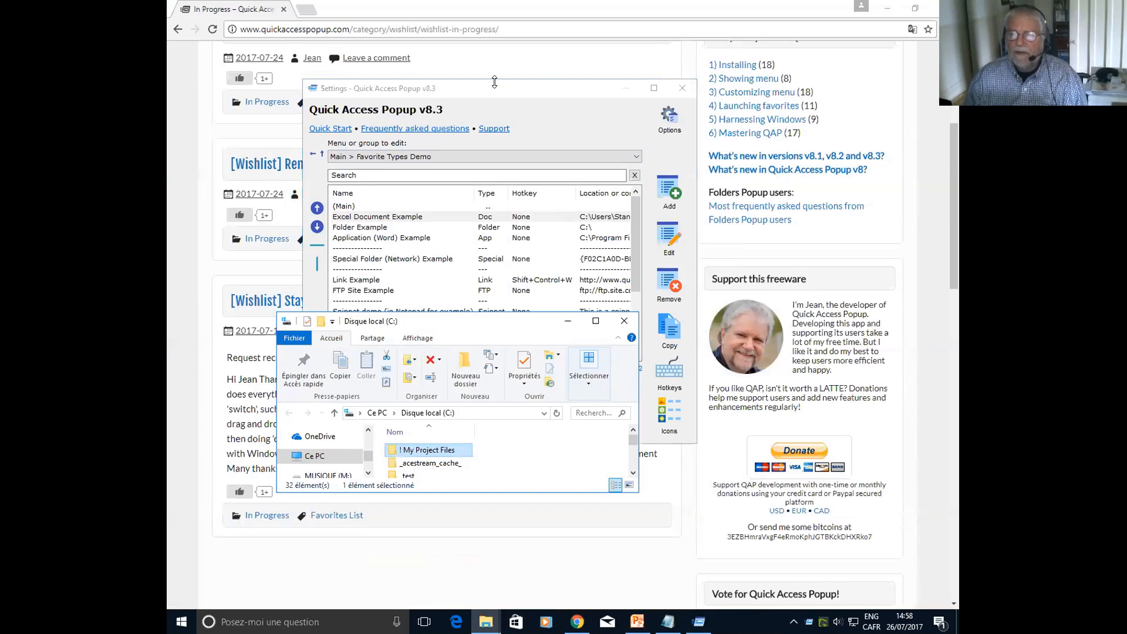
Move the Settings window clear of the folder window and bring the In Progress wishlist page back to the front
{"action": "left_click_drag", "start_coordinate": [499, 89], "coordinate": [771, 119]}
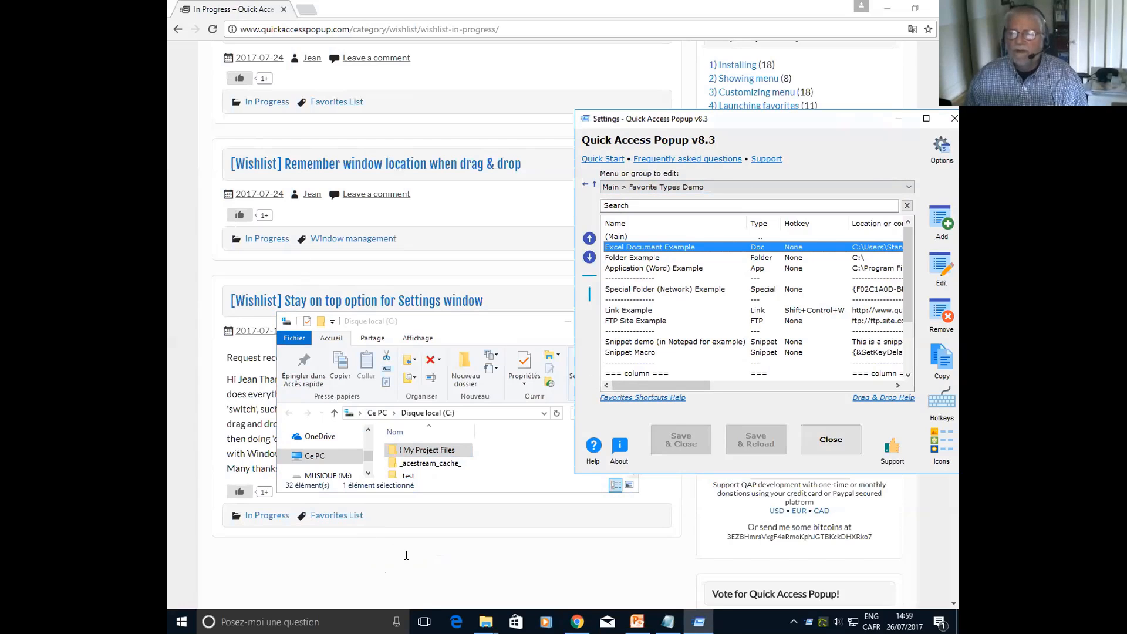
{"action": "left_click", "coordinate": [423, 533]}
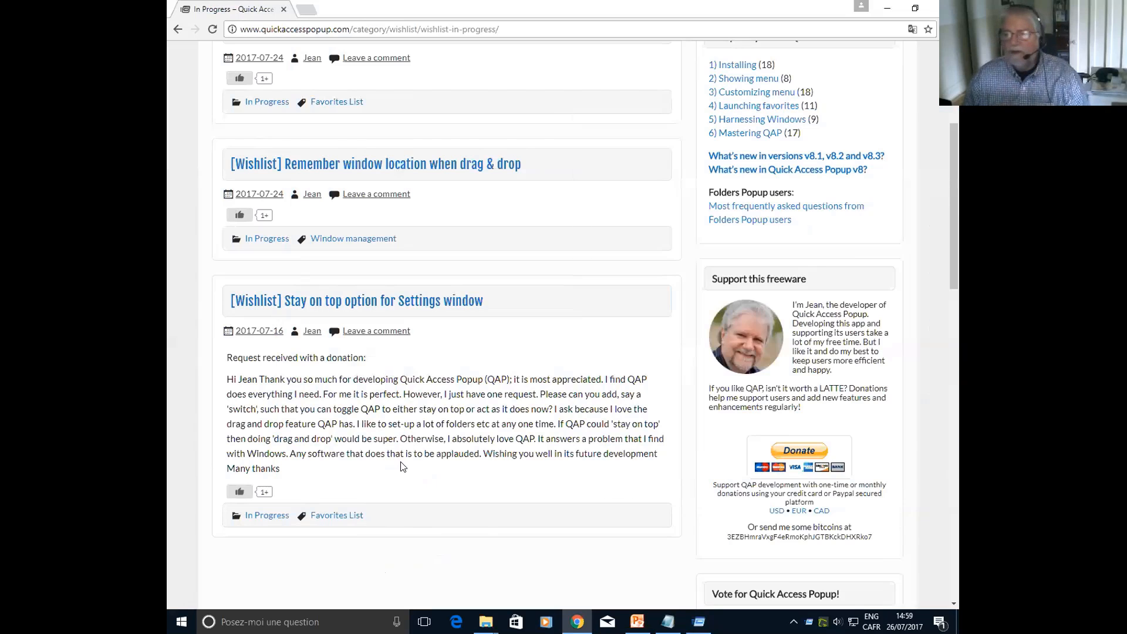
{"action": "scroll", "coordinate": [375, 352], "scroll_direction": "up", "scroll_amount": 5}
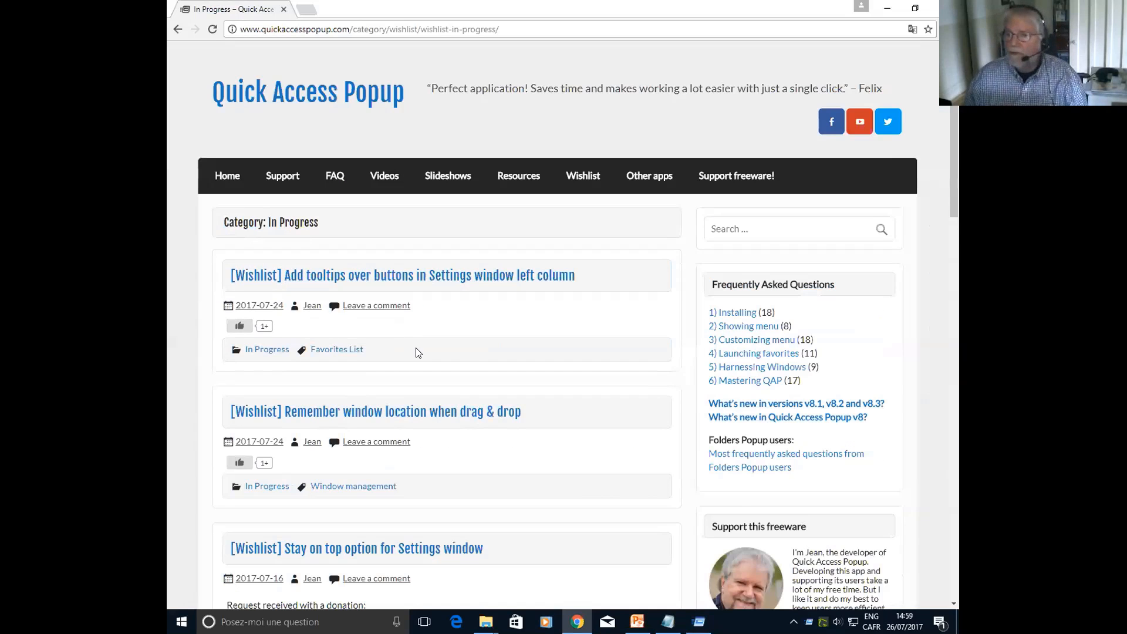
Look over the In Progress wishlist entries and open the website's Home page
{"action": "mouse_move", "coordinate": [745, 176]}
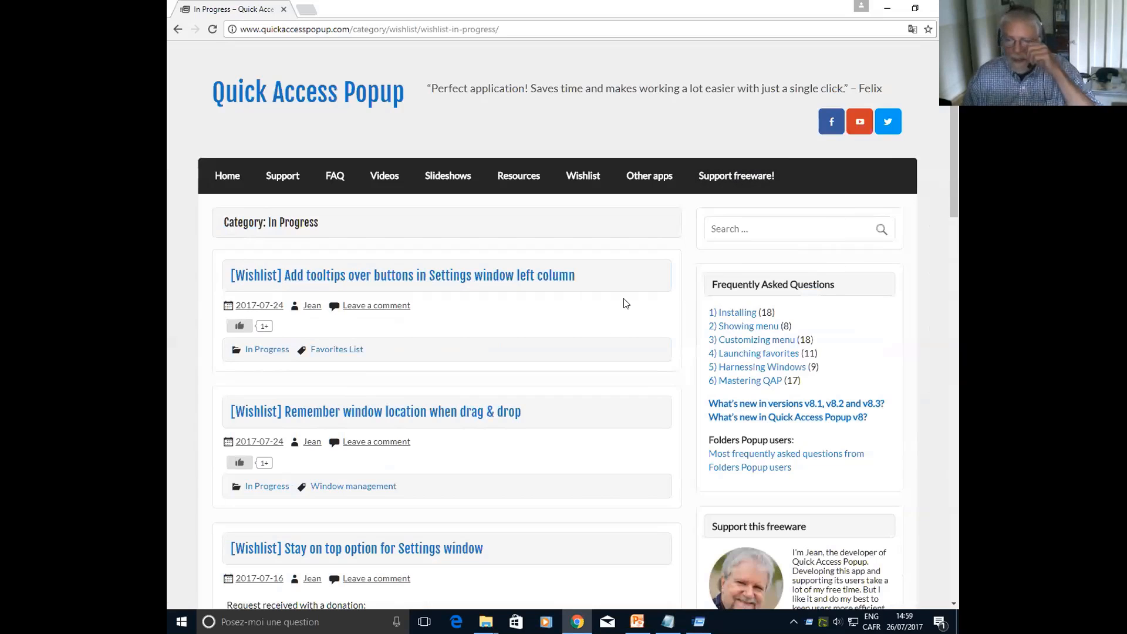
{"action": "scroll", "coordinate": [631, 437], "scroll_direction": "down", "scroll_amount": 2}
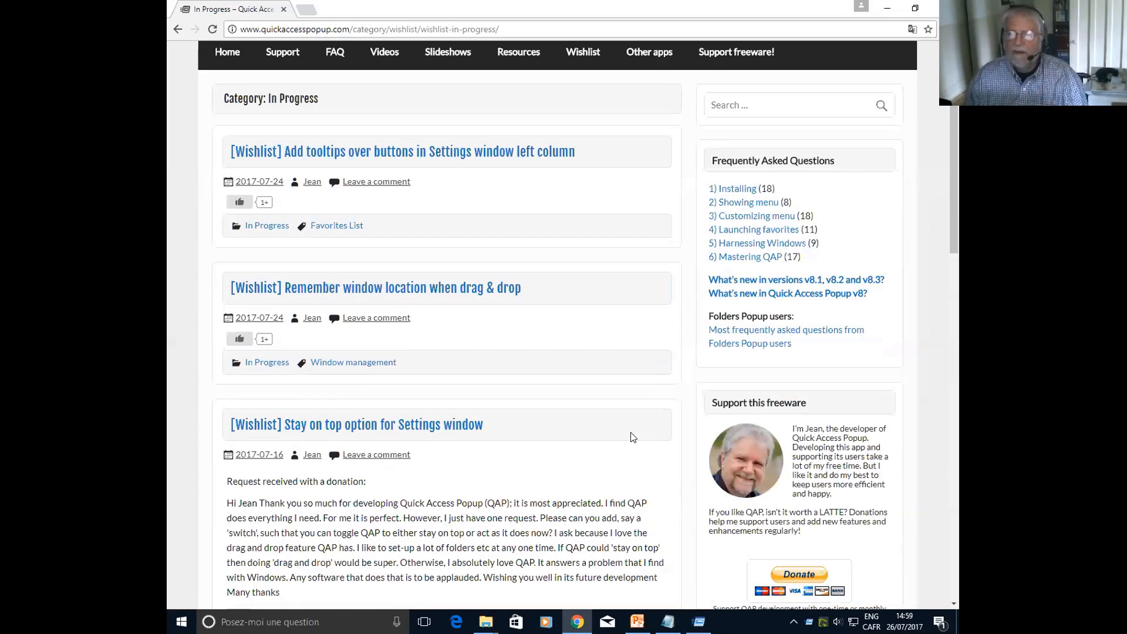
{"action": "scroll", "coordinate": [631, 438], "scroll_direction": "up", "scroll_amount": 2}
{"action": "scroll", "coordinate": [724, 565], "scroll_direction": "down", "scroll_amount": 2}
{"action": "scroll", "coordinate": [509, 333], "scroll_direction": "up", "scroll_amount": 2}
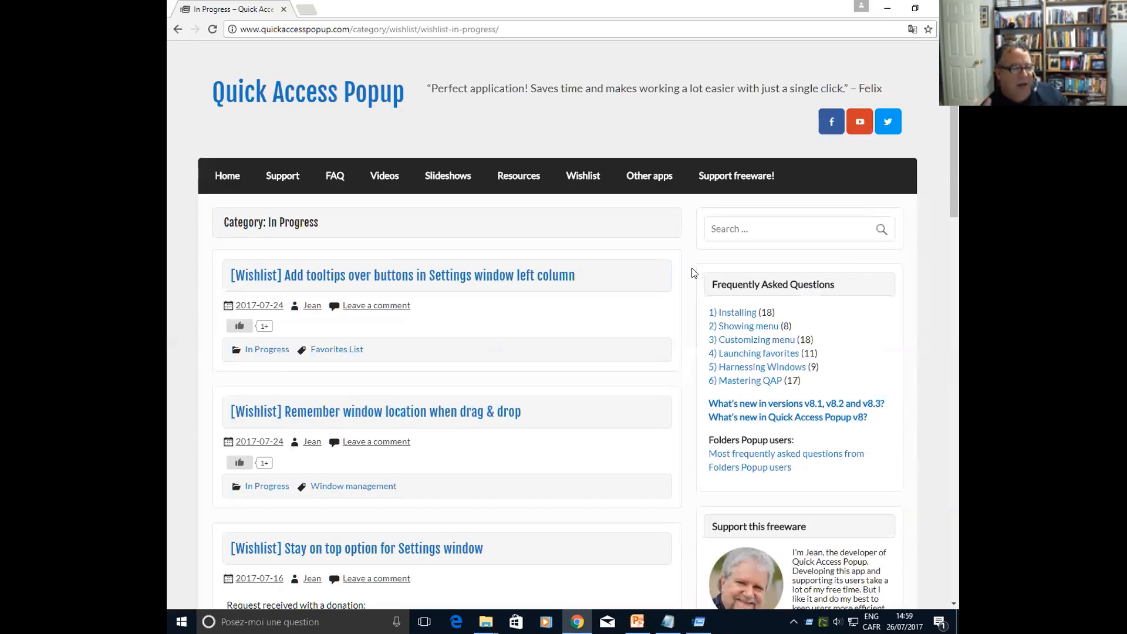
{"action": "left_click", "coordinate": [228, 177]}
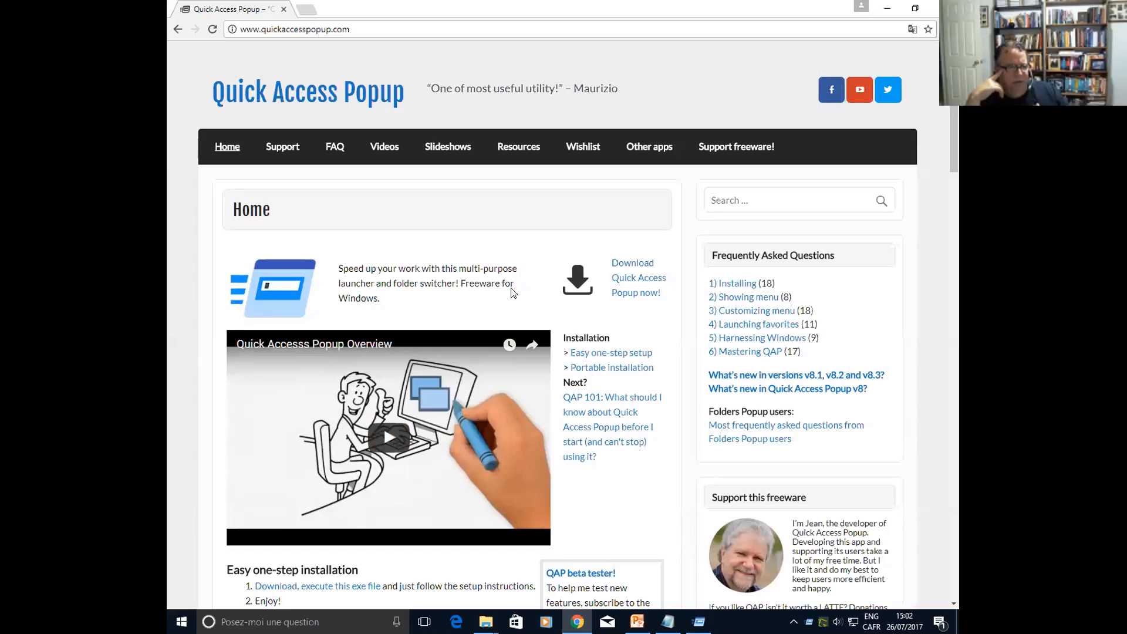
Launch the Quick Access Popup website in a new browser tab, and open the Settings window centrally over the page
{"action": "key", "text": "ctrl+shift+q"}
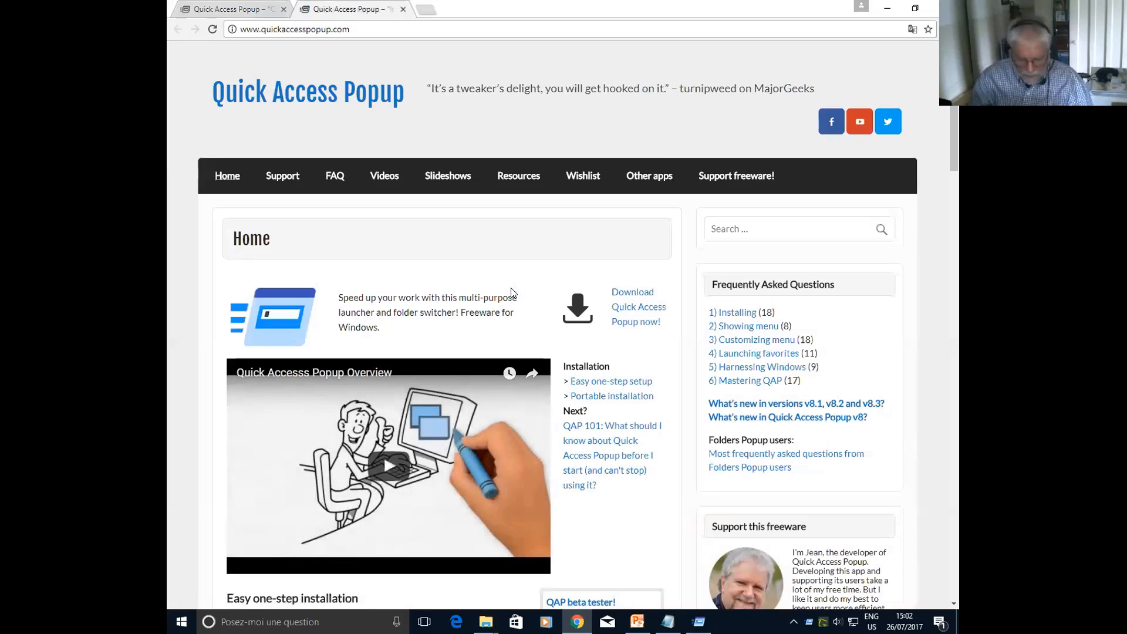
{"action": "key", "text": "ctrl+shift+s"}
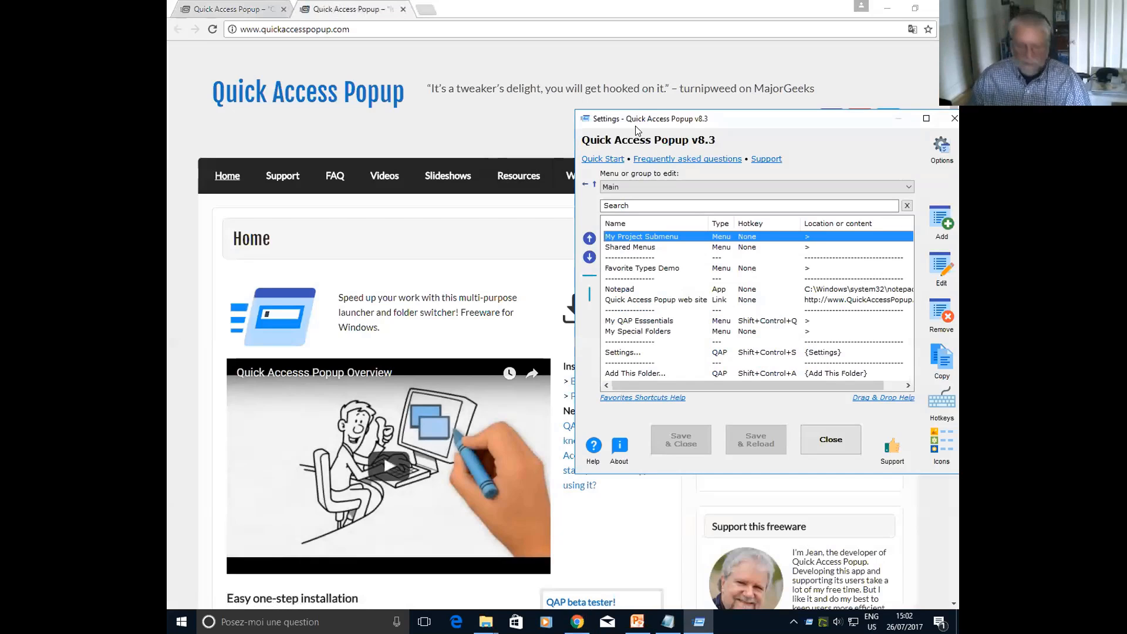
{"action": "left_click_drag", "start_coordinate": [636, 124], "coordinate": [519, 110]}
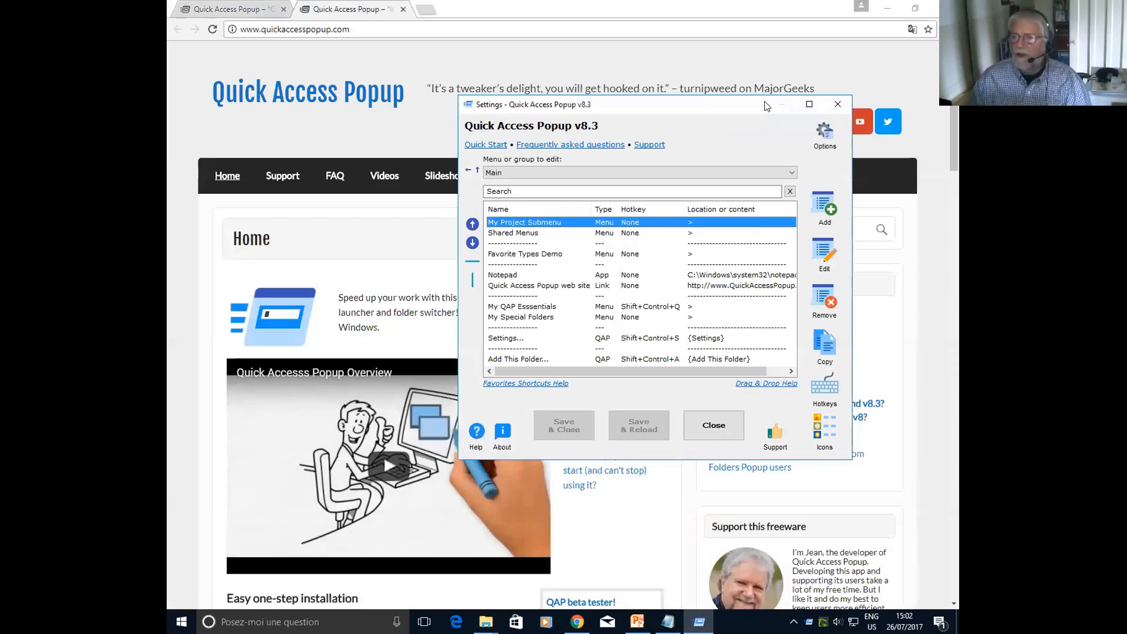